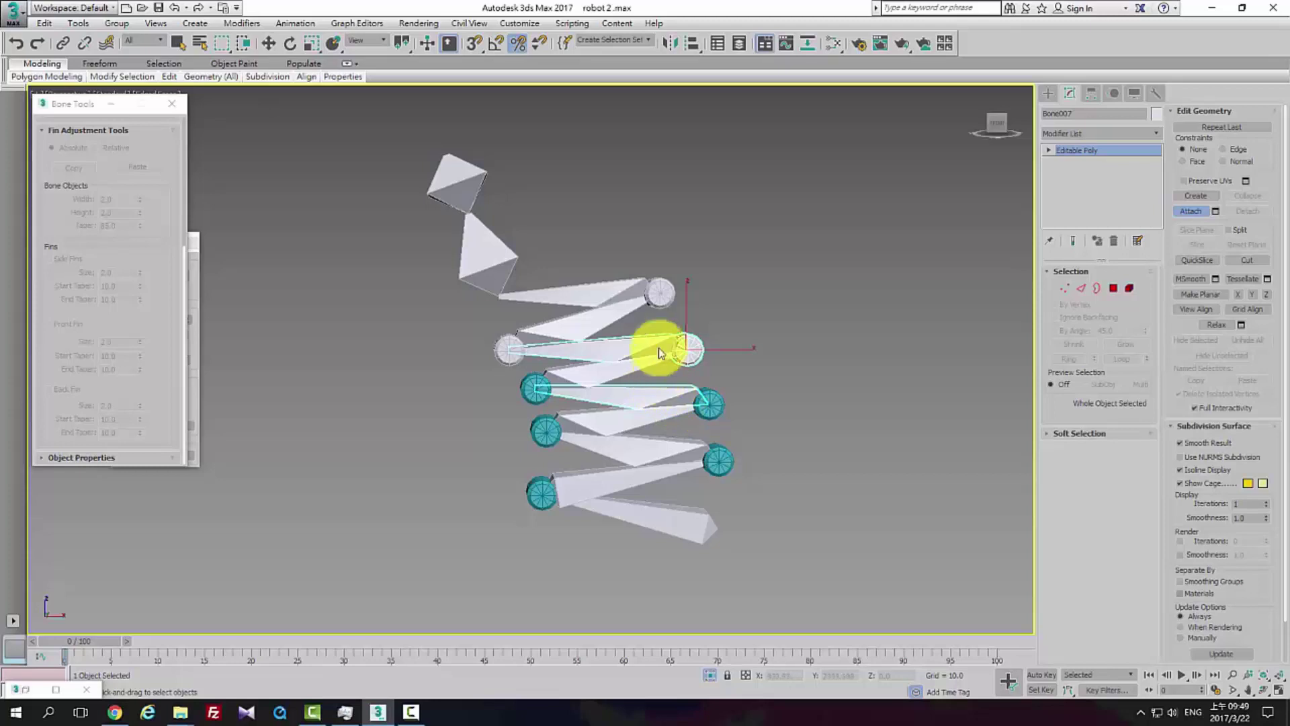
# Attach the cylinder at the pivot end of Bone006 to that bone and clear the selection
pyautogui.moveTo(652, 324); pyautogui.dragTo(572, 293, button='middle')
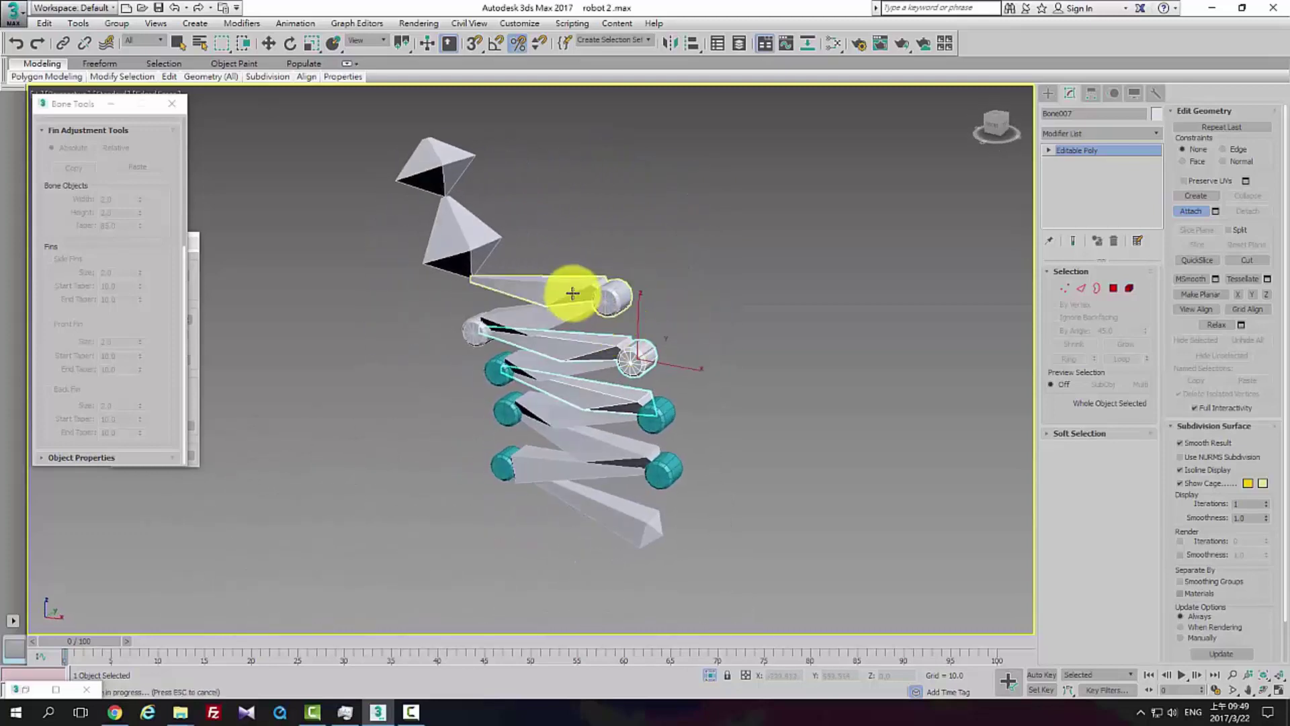
pyautogui.click(1114, 289)
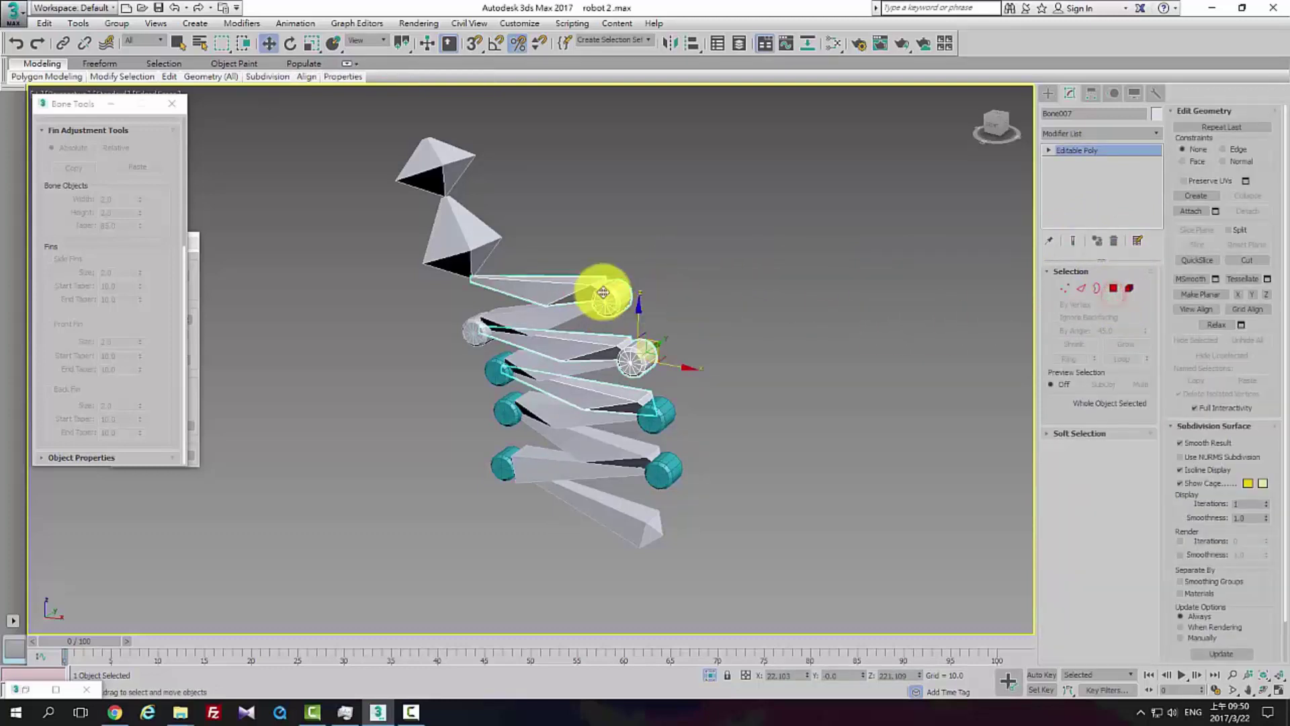
pyautogui.keyDown('alt'); pyautogui.moveTo(600, 293); pyautogui.dragTo(540, 409, button='middle'); pyautogui.keyUp('alt')
pyautogui.scroll(2, 540, 409)
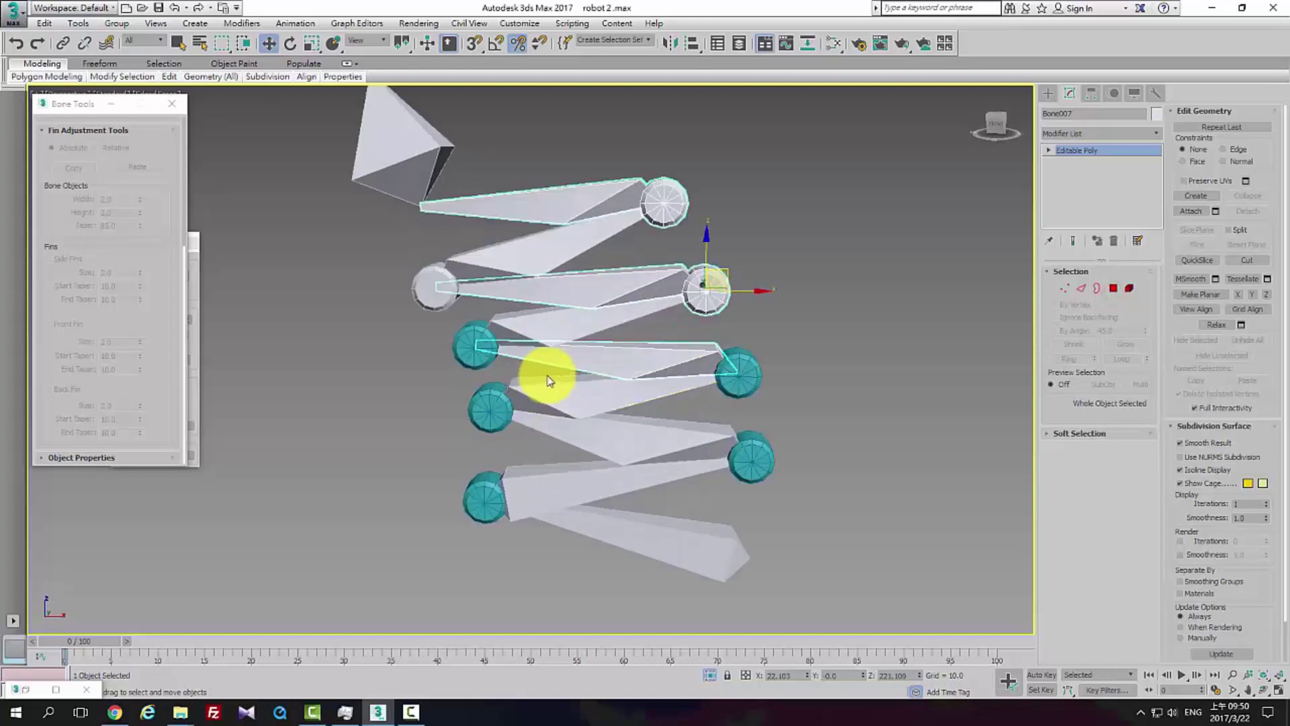
pyautogui.click(555, 323)
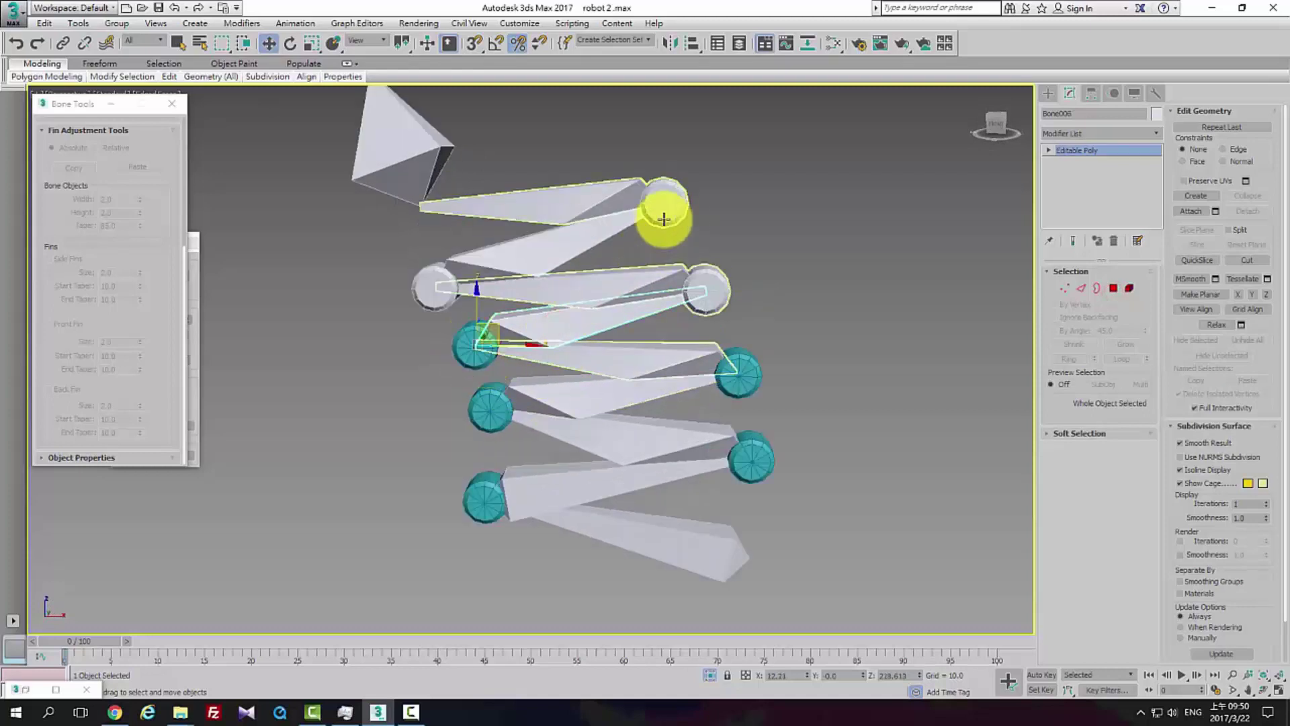
pyautogui.click(1189, 211)
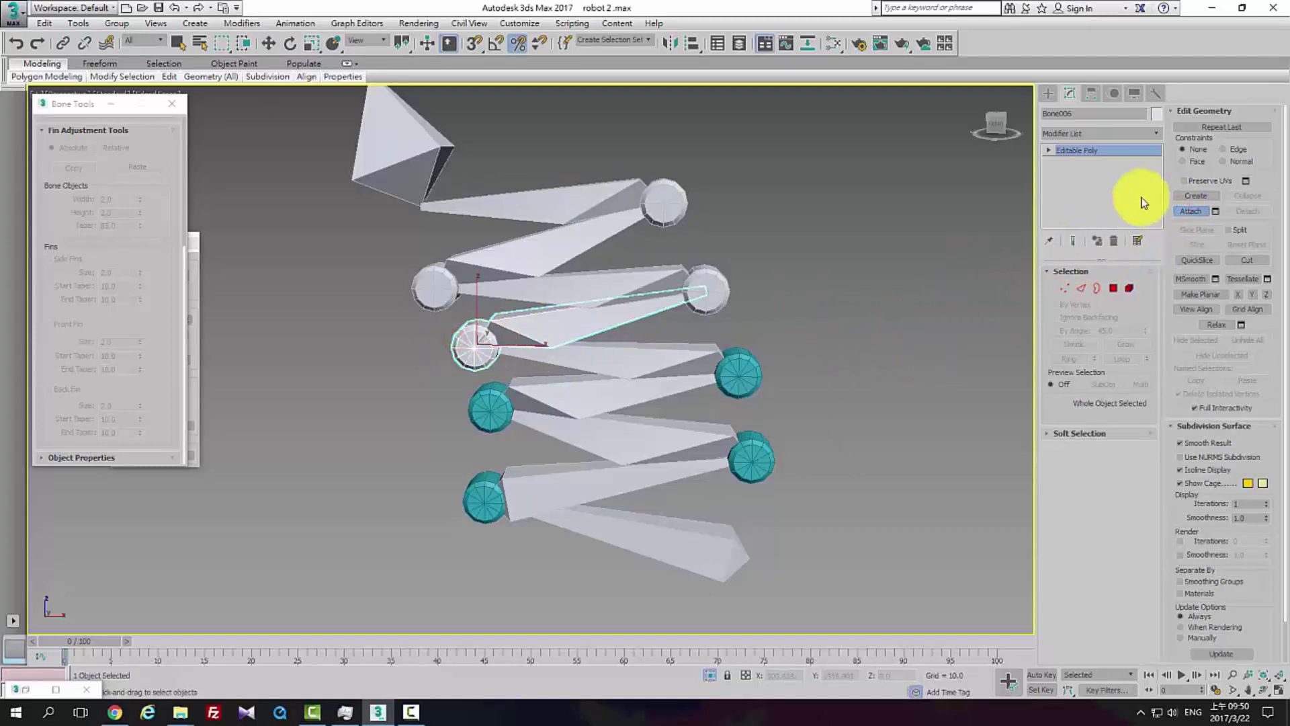
pyautogui.click(1189, 210)
pyautogui.click(872, 223)
# Test the rotation of Bone007 and undo back past the mistaken attachments that merged other bones into it
pyautogui.click(585, 202)
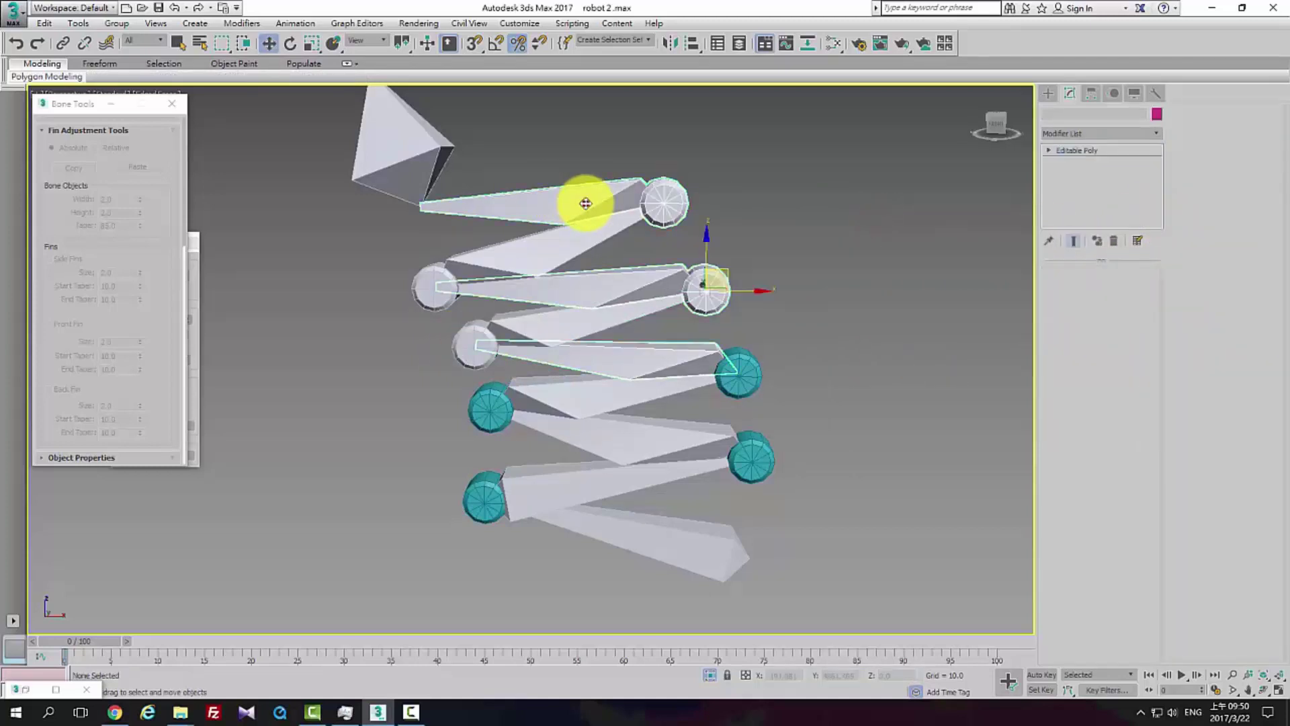
pyautogui.press('e')
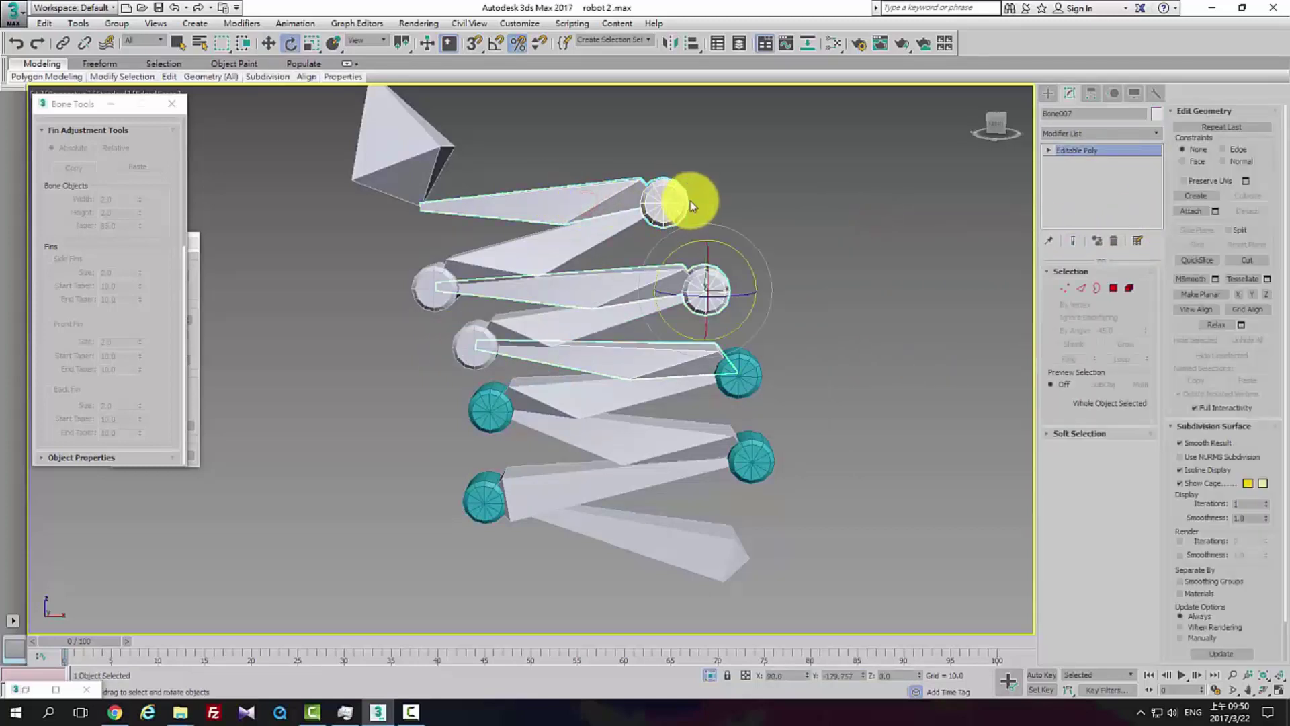
pyautogui.moveTo(732, 259)
pyautogui.mouseDown()
pyautogui.moveTo(755, 280)
pyautogui.moveTo(753, 260)
pyautogui.mouseUp()
pyautogui.hotkey('ctrl', 'z')
pyautogui.hotkey('ctrl', 'z')
pyautogui.hotkey('ctrl', 'z')
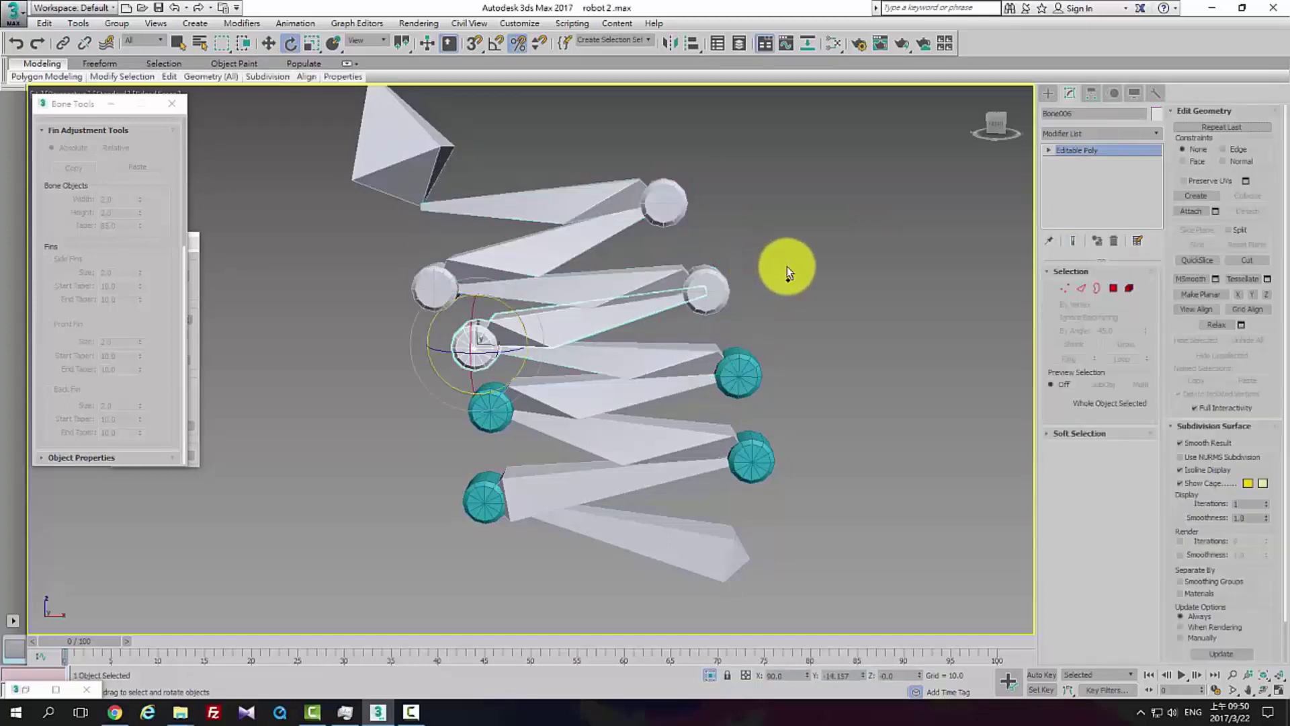
pyautogui.click(714, 274)
pyautogui.moveTo(753, 267); pyautogui.dragTo(713, 281)
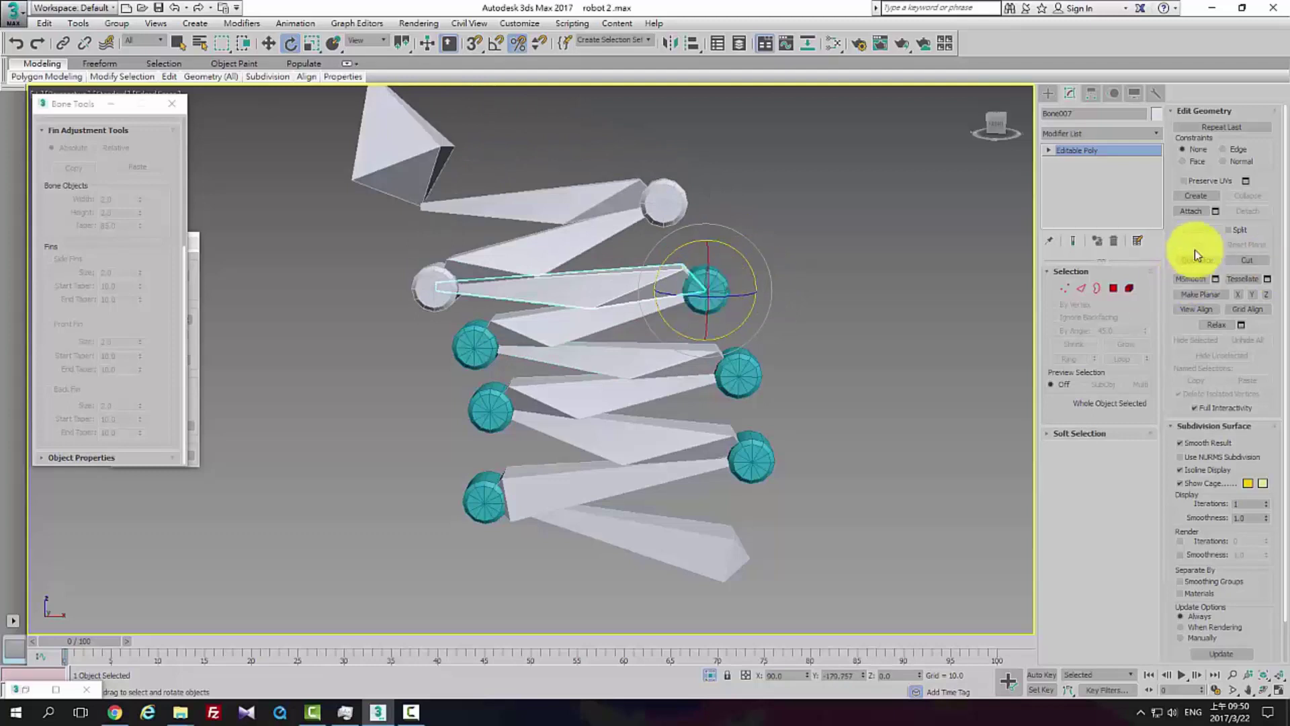
# Attach the cylinder at the pivot end of Bone007 to that bone alone
pyautogui.click(1200, 213)
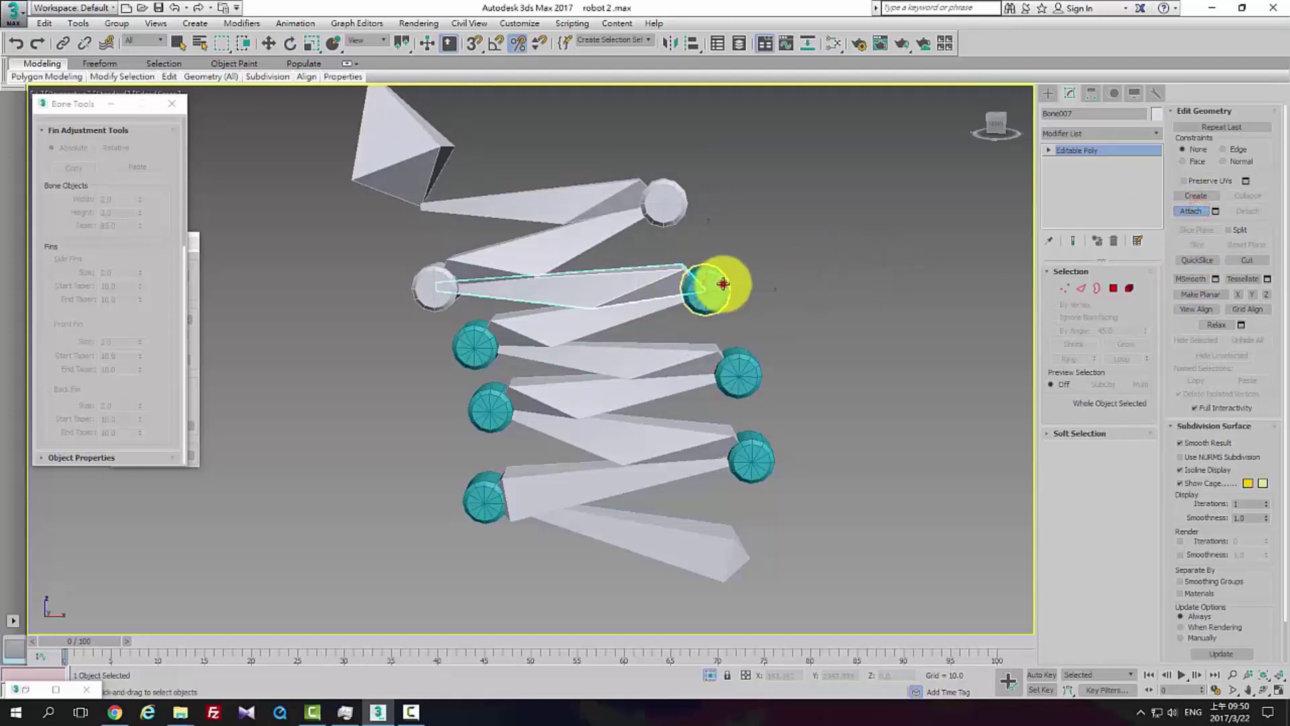
pyautogui.click(723, 284)
pyautogui.rightClick(829, 280)
pyautogui.click(801, 301)
# Align the cylinder beside Bone006 to that bone in X, Y and Z position, pivot point to pivot point
pyautogui.click(514, 333)
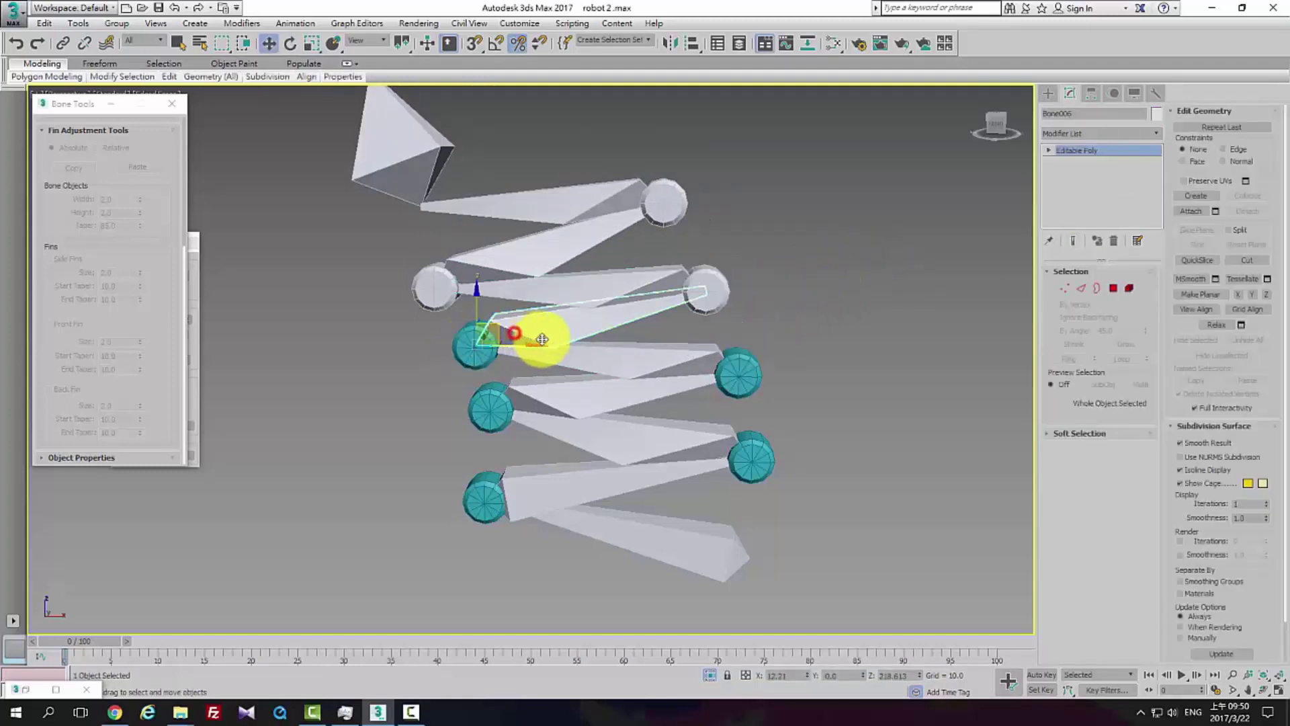
pyautogui.click(466, 350)
pyautogui.hotkey('alt', 'a')
pyautogui.click(537, 328)
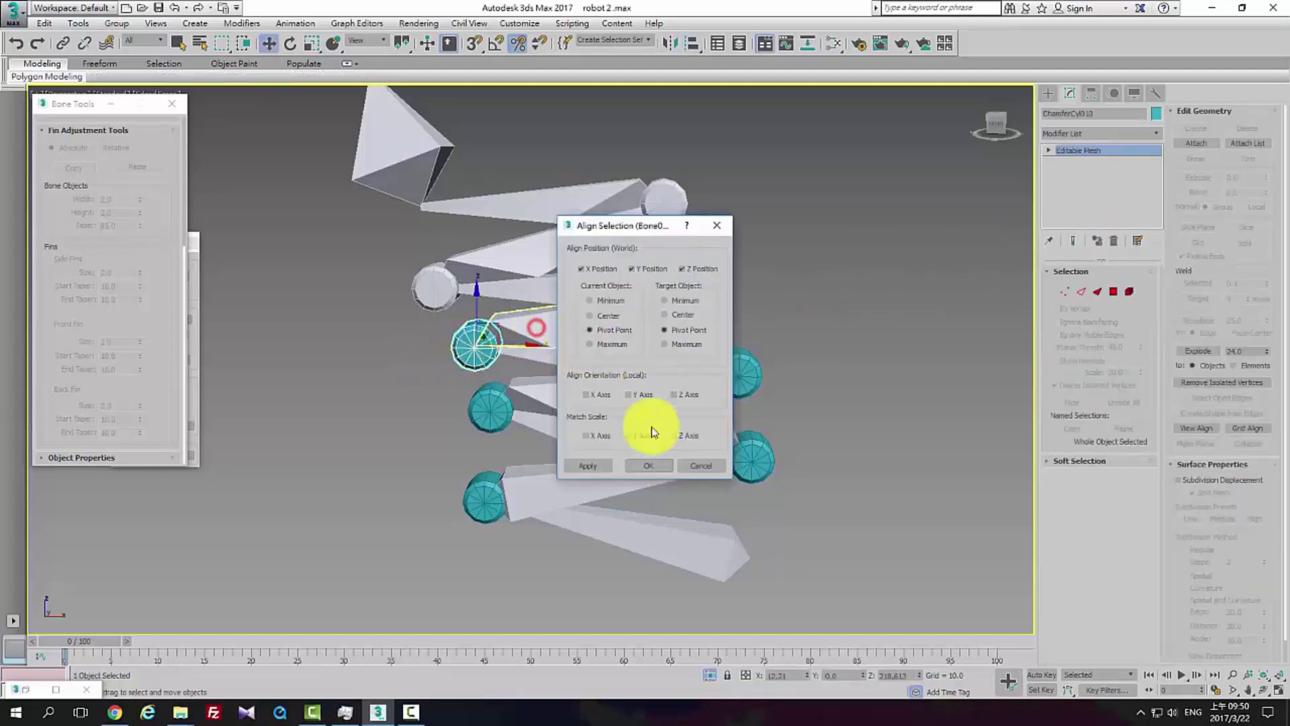
pyautogui.click(649, 467)
# Attach the aligned cylinder to Bone006 and deselect it
pyautogui.click(597, 325)
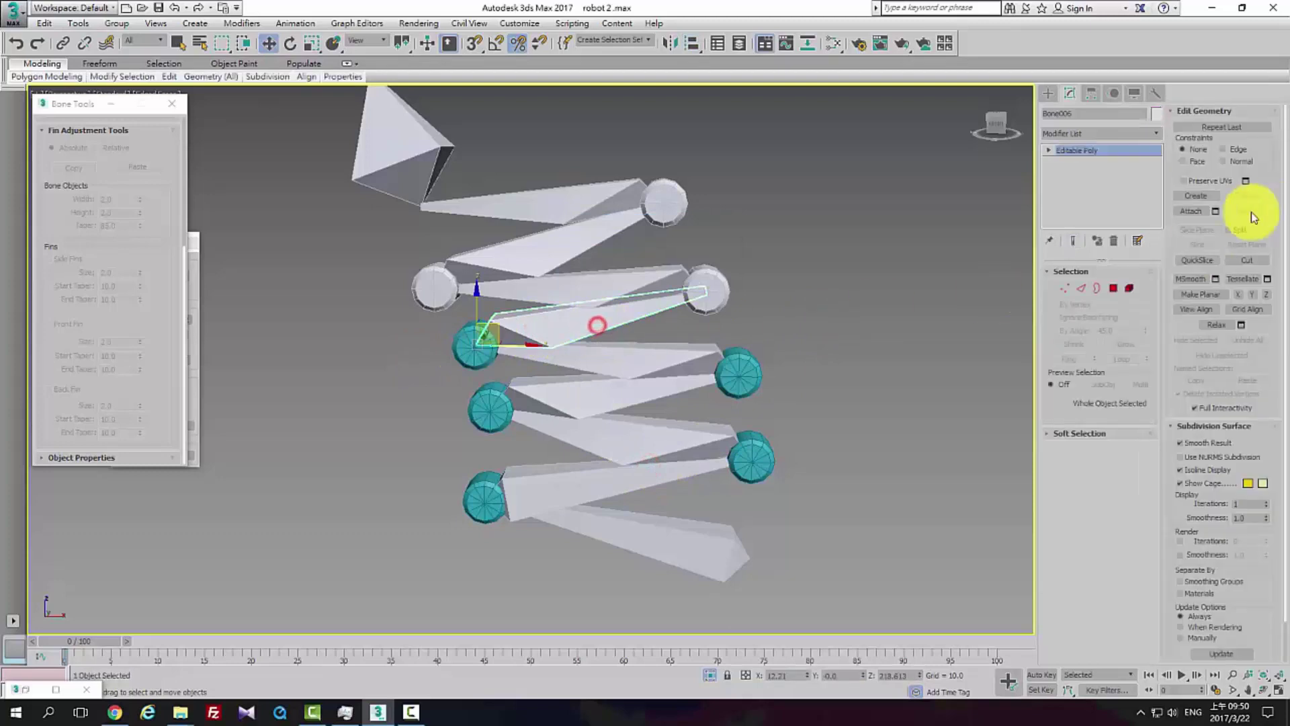
pyautogui.click(1203, 213)
pyautogui.click(463, 343)
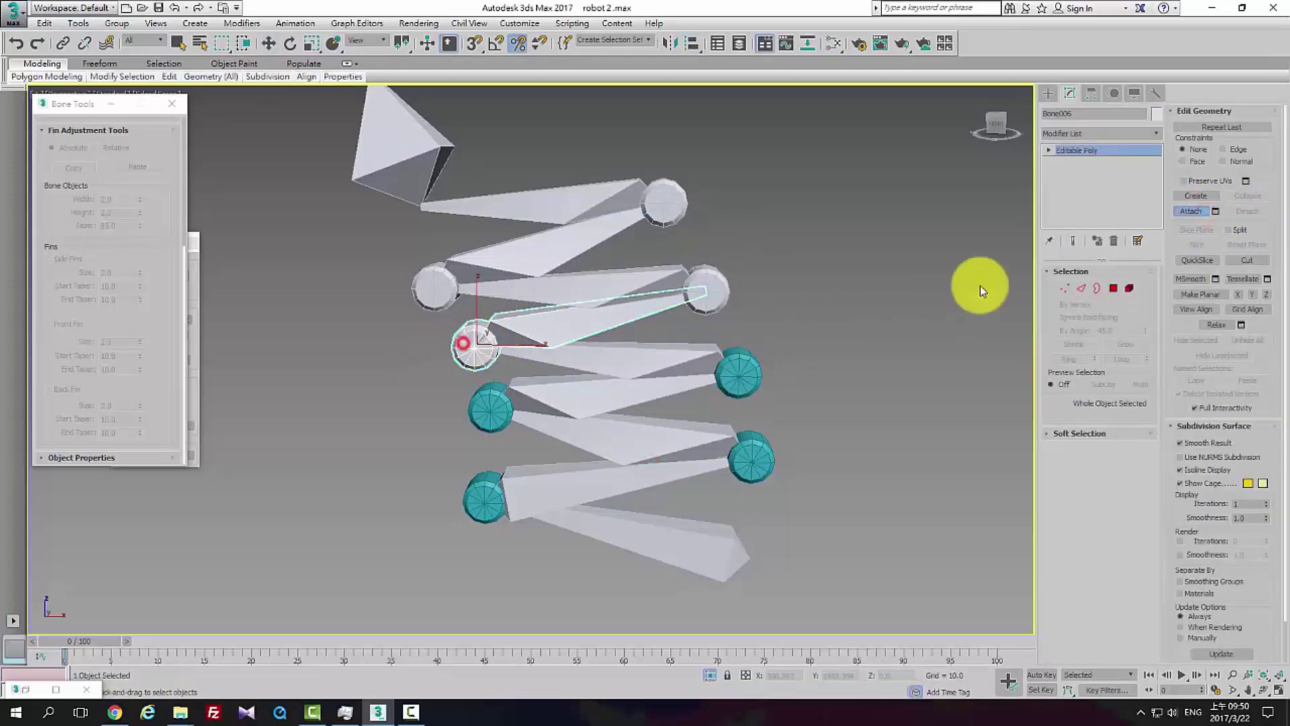
pyautogui.rightClick(979, 283)
pyautogui.click(874, 293)
# Attach the cylinder at the pivot end of Bone005 to that bone
pyautogui.click(682, 347)
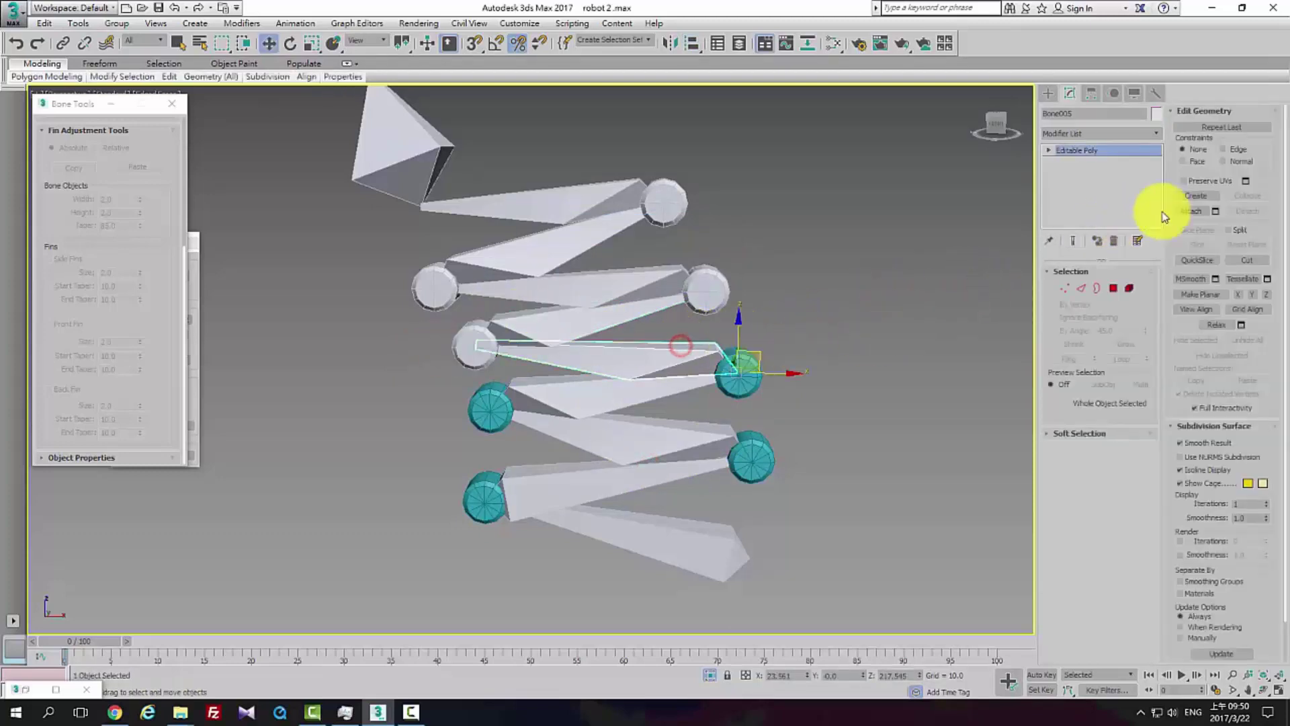
pyautogui.click(1202, 212)
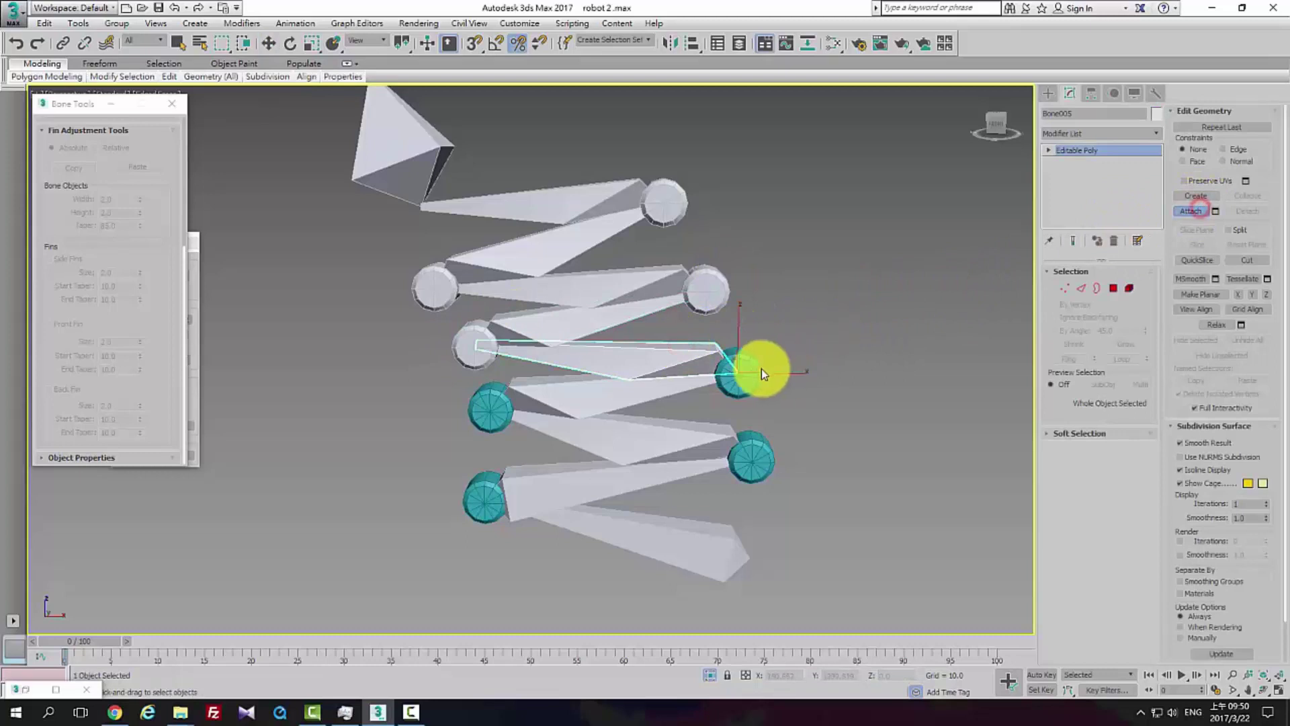
pyautogui.rightClick(854, 348)
pyautogui.click(813, 363)
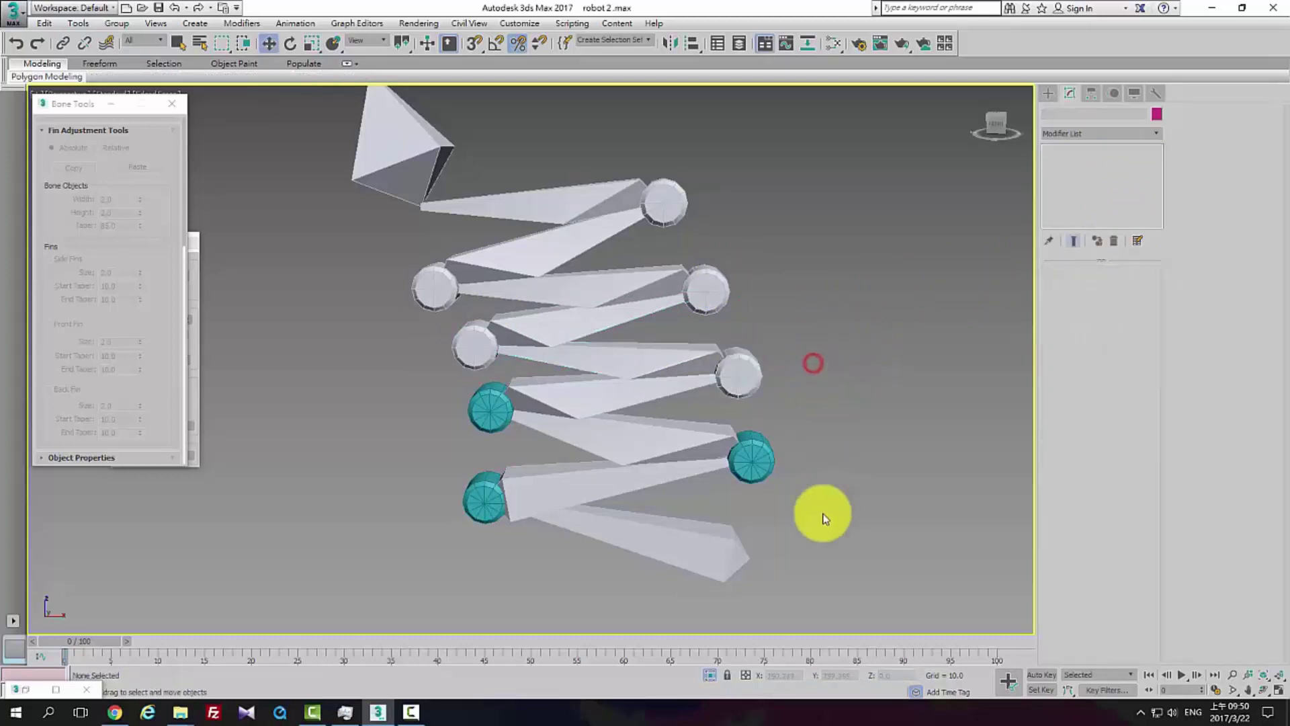
# Select the whole bone chain and, with Bone Edit Mode on, set the gradient's start color to bright yellow
pyautogui.doubleClick(717, 533)
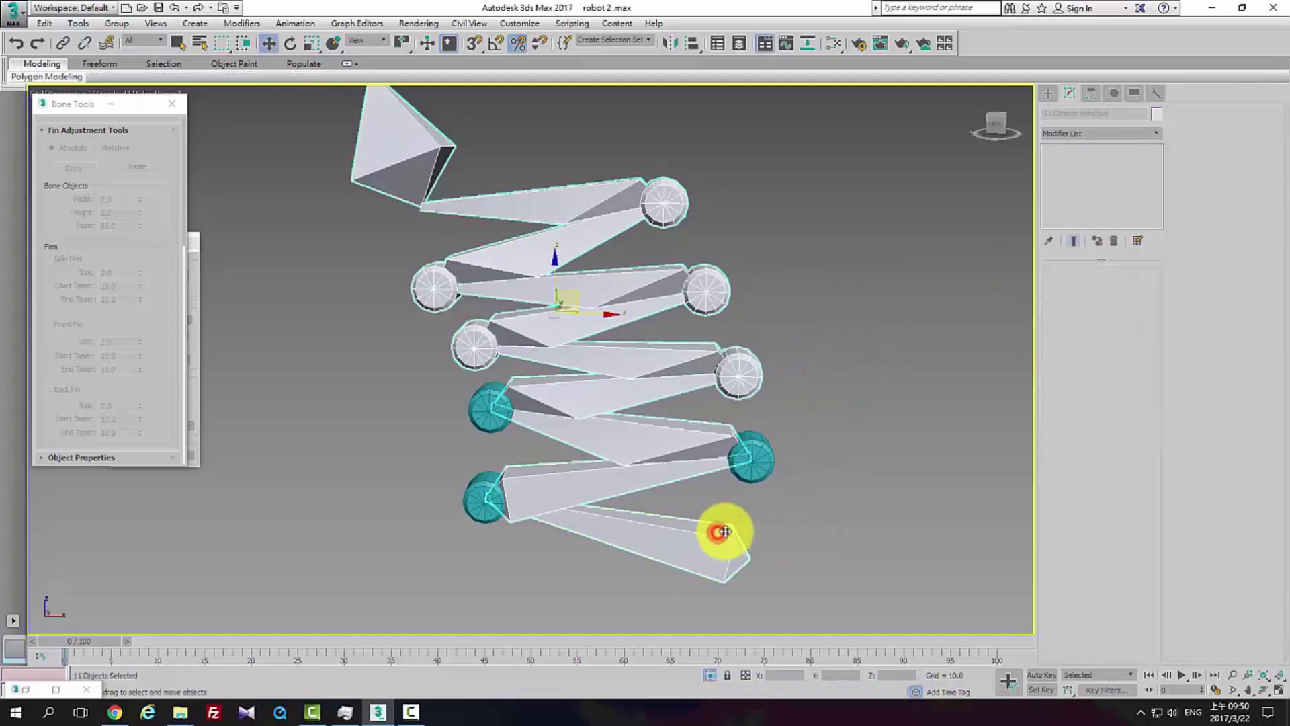
pyautogui.click(124, 110)
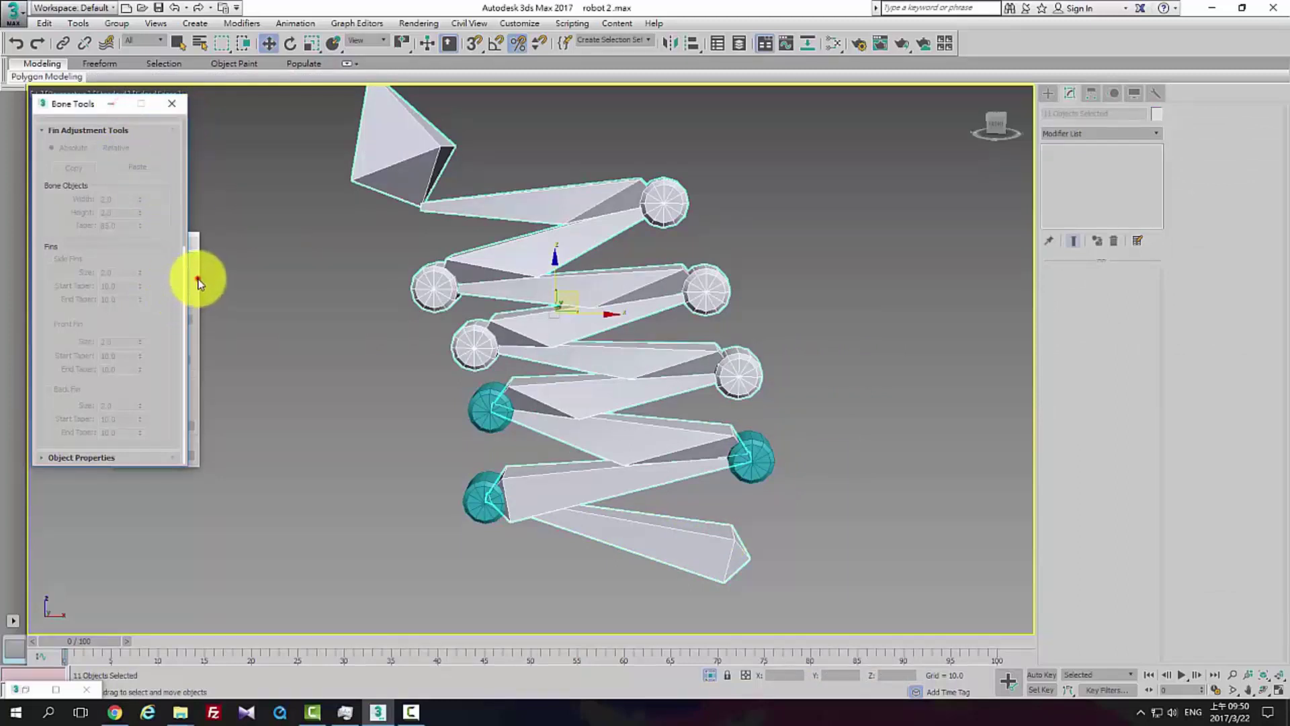
pyautogui.click(193, 242)
pyautogui.moveTo(165, 380); pyautogui.dragTo(178, 340)
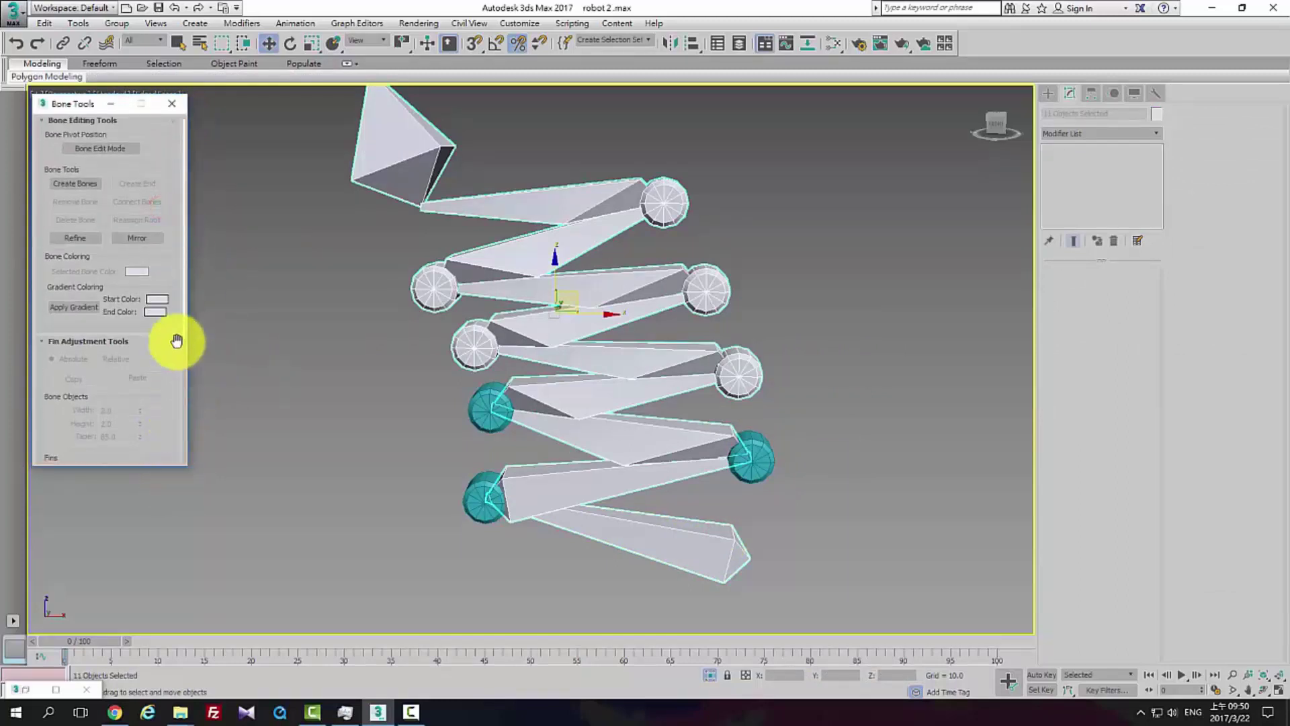
pyautogui.click(115, 149)
pyautogui.click(158, 299)
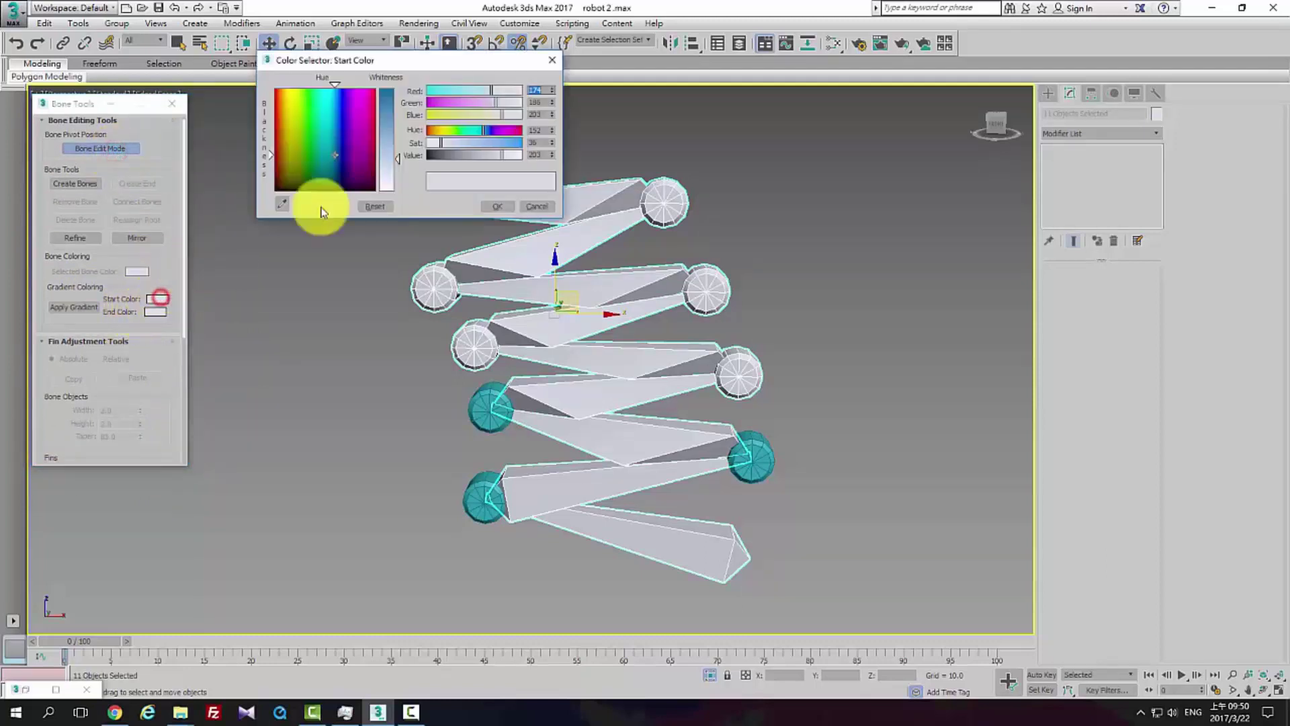
pyautogui.moveTo(329, 134)
pyautogui.mouseDown()
pyautogui.moveTo(329, 86)
pyautogui.moveTo(288, 88)
pyautogui.mouseUp()
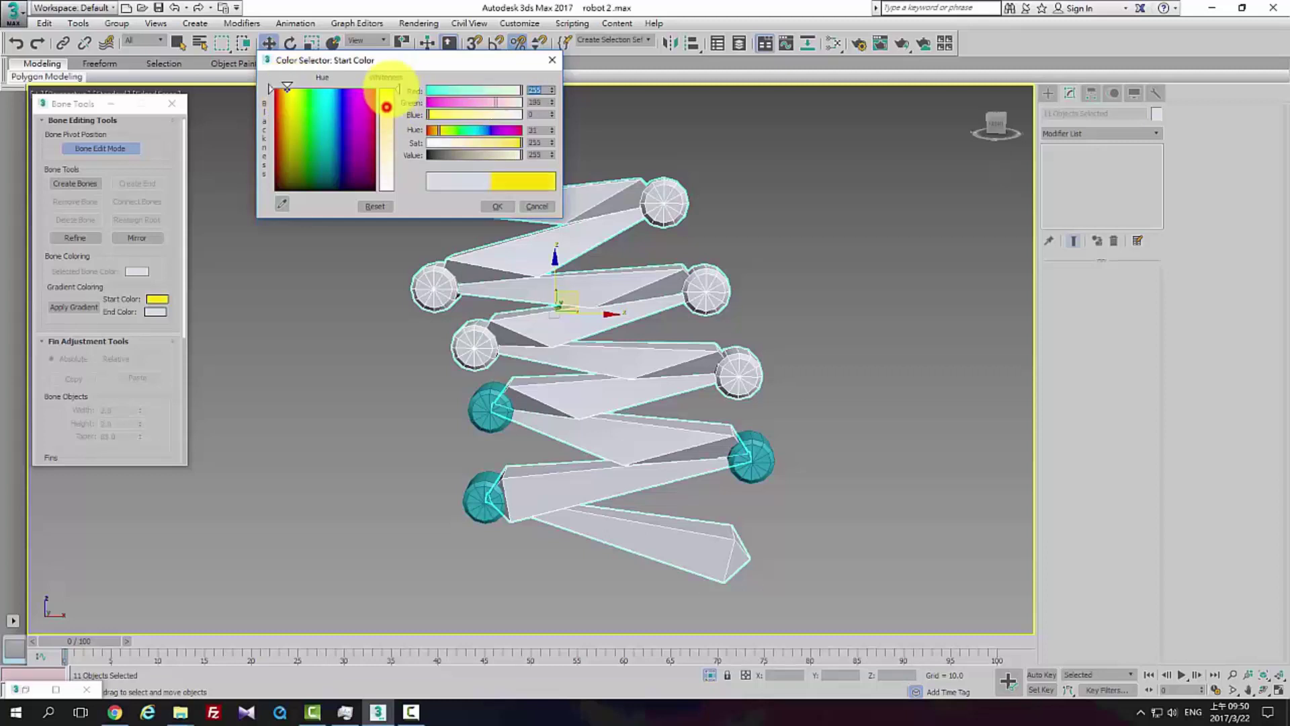
pyautogui.click(497, 207)
# Set the gradient's end color to dark red and apply the gradient to the selected bone chain
pyautogui.click(148, 312)
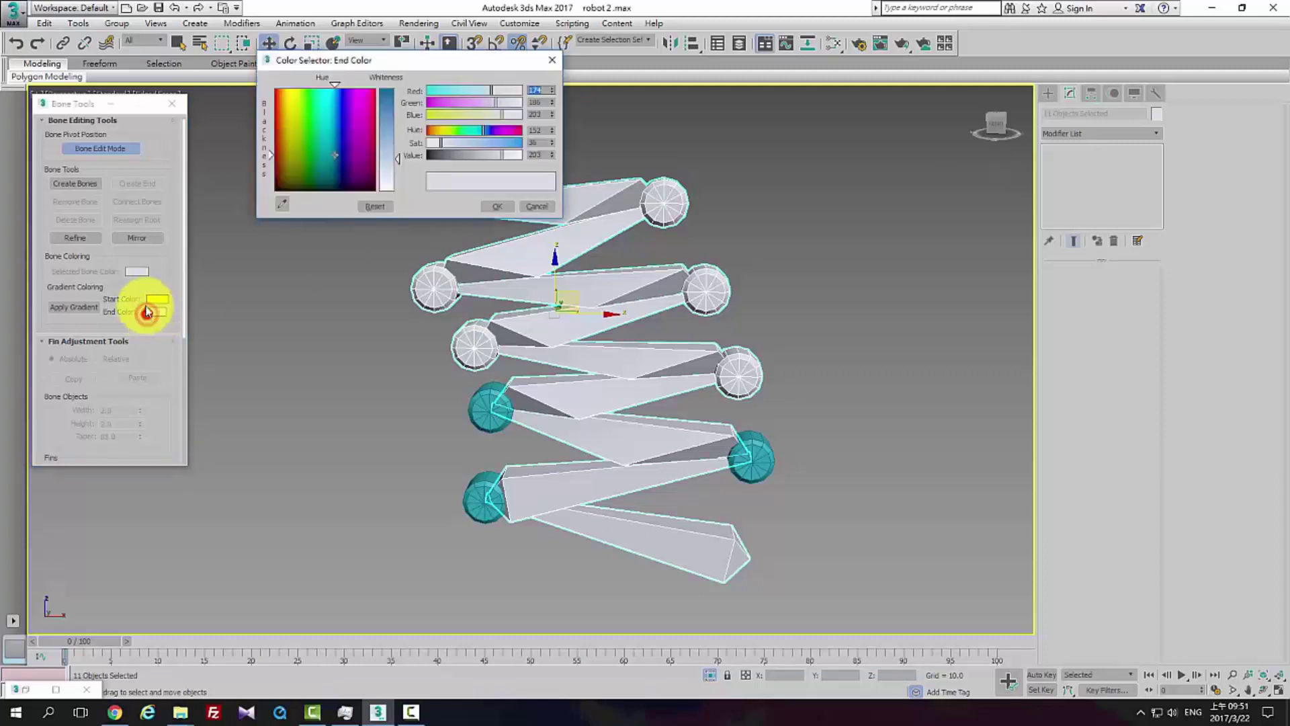
pyautogui.moveTo(290, 163); pyautogui.dragTo(279, 166)
pyautogui.moveTo(398, 134); pyautogui.dragTo(404, 83)
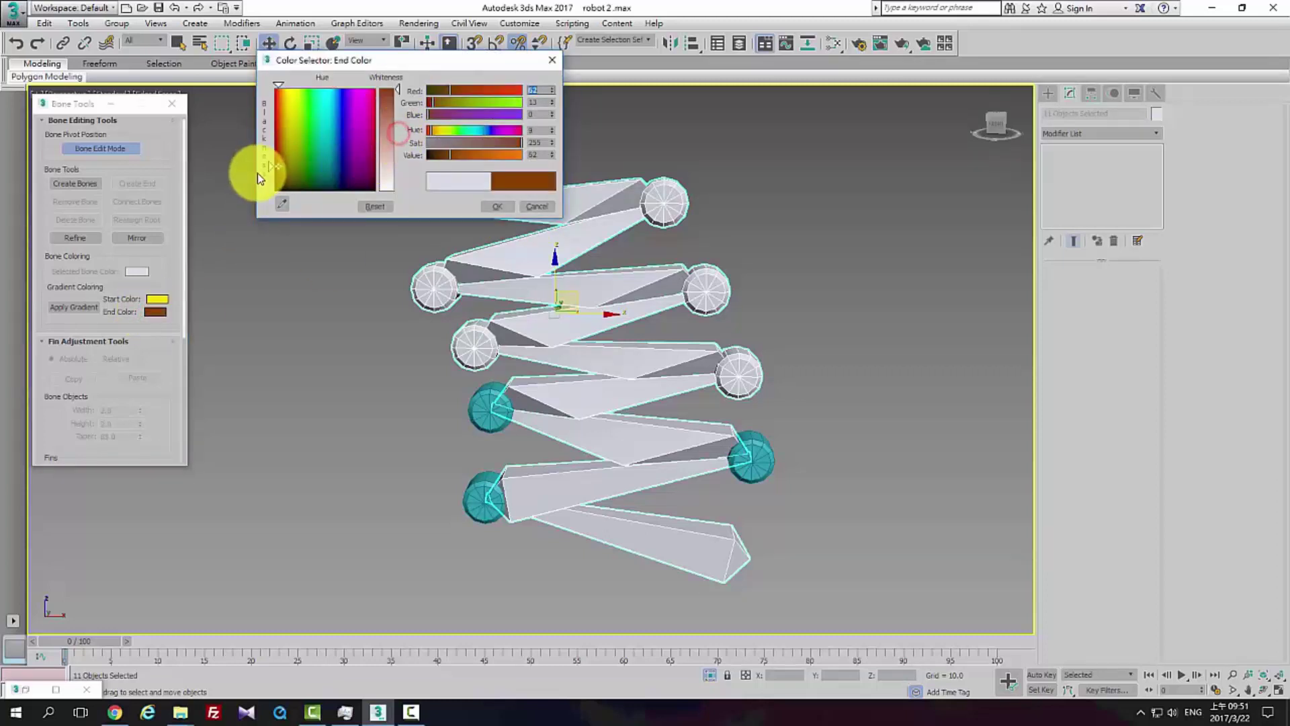
pyautogui.click(274, 158)
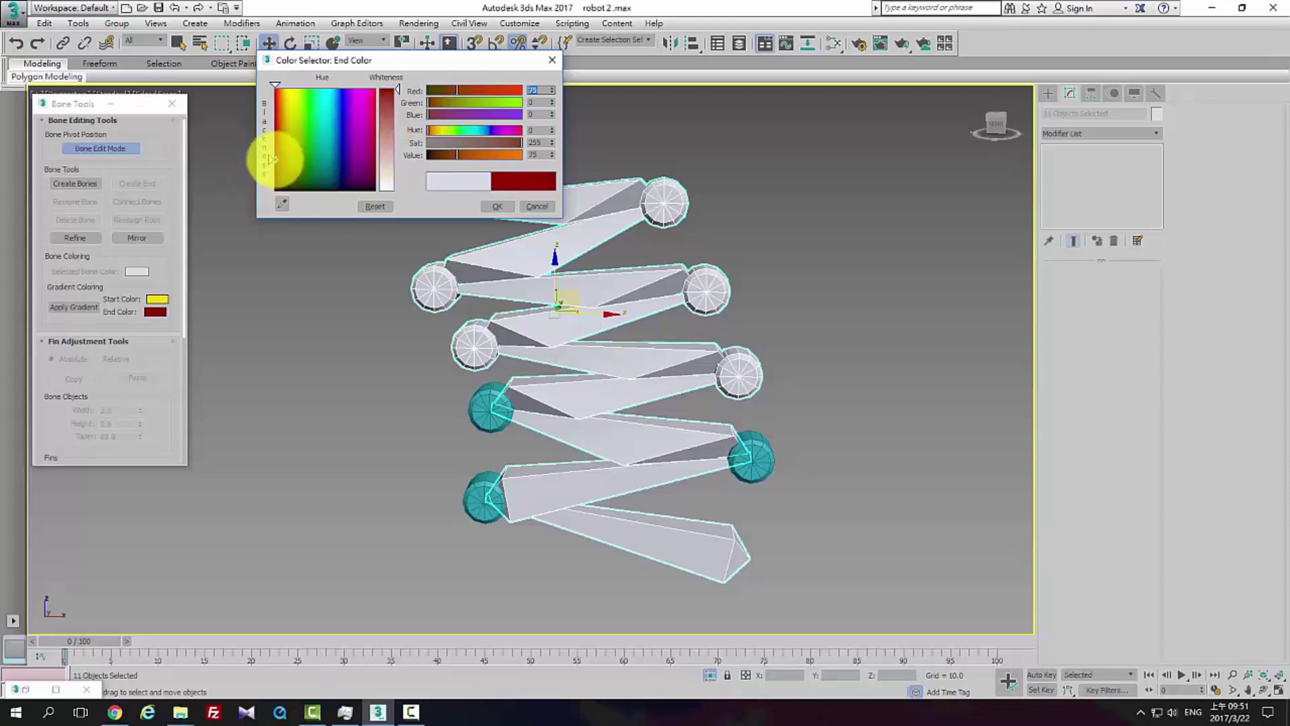
pyautogui.click(492, 206)
pyautogui.click(75, 308)
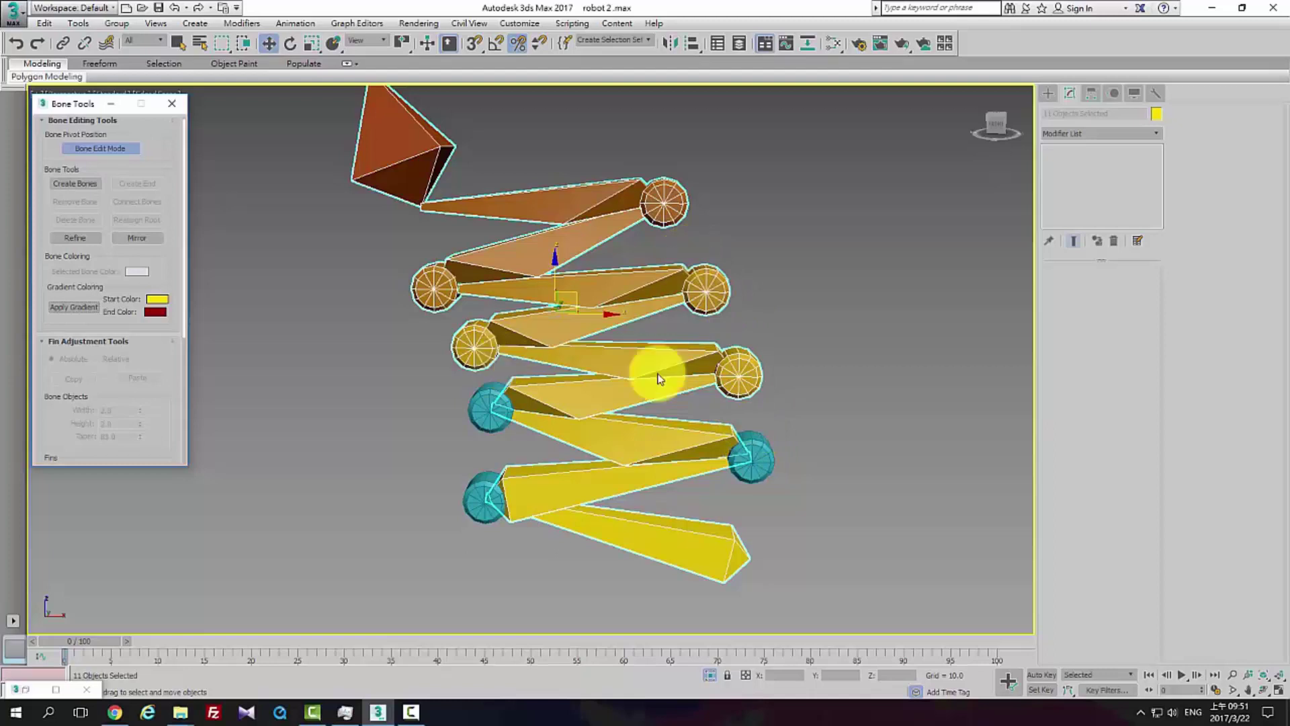
# Attach the cylinder at the pivot end of Bone004 to that bone
pyautogui.click(524, 396)
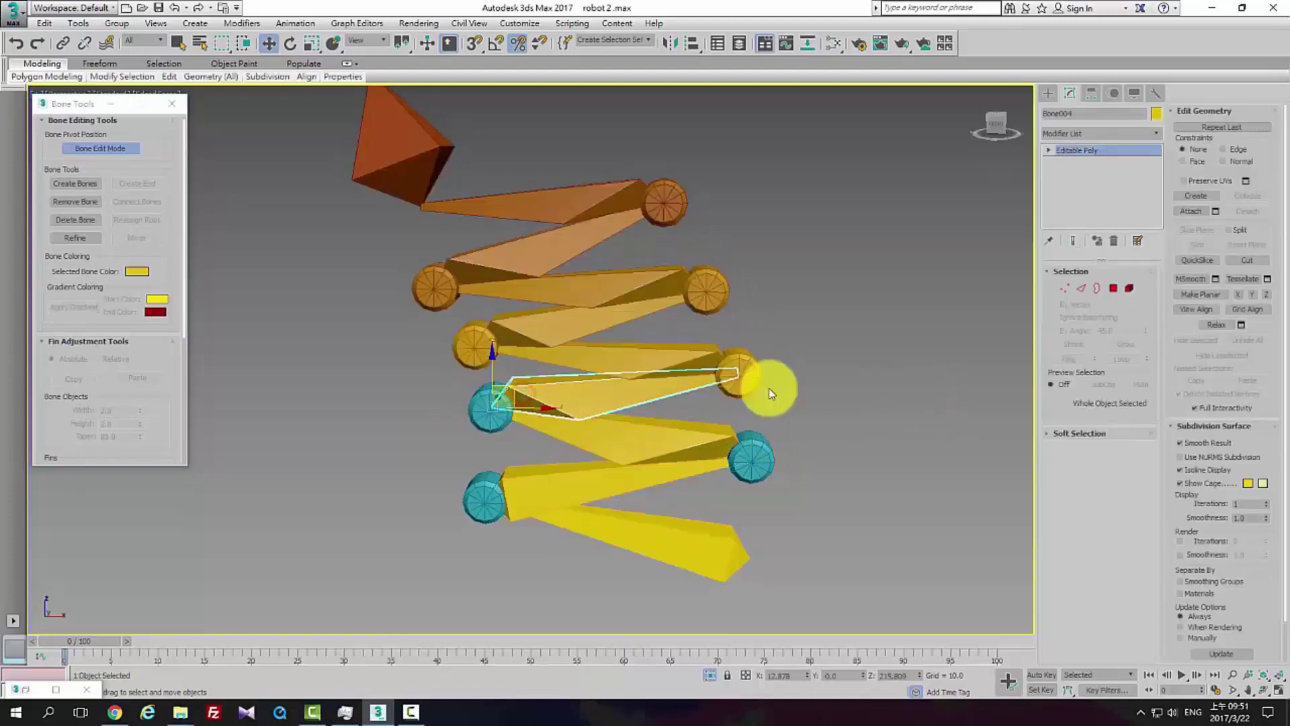
pyautogui.click(1192, 211)
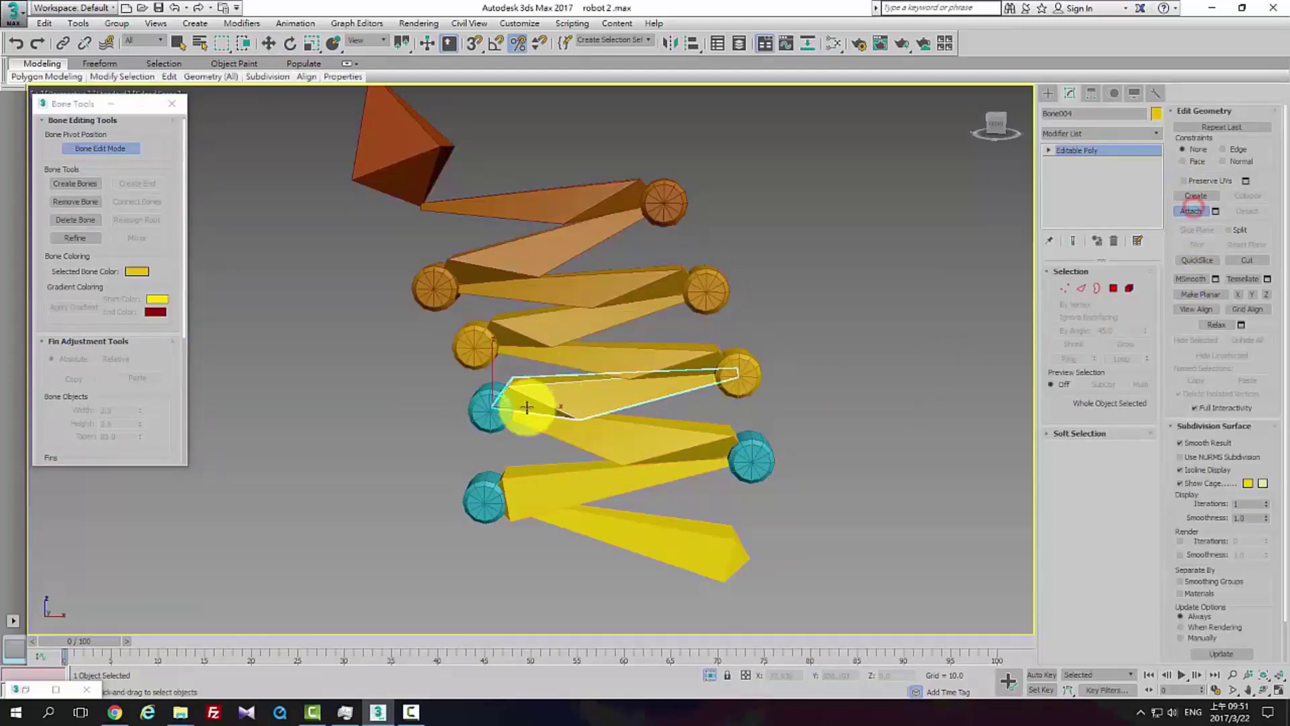
pyautogui.click(485, 405)
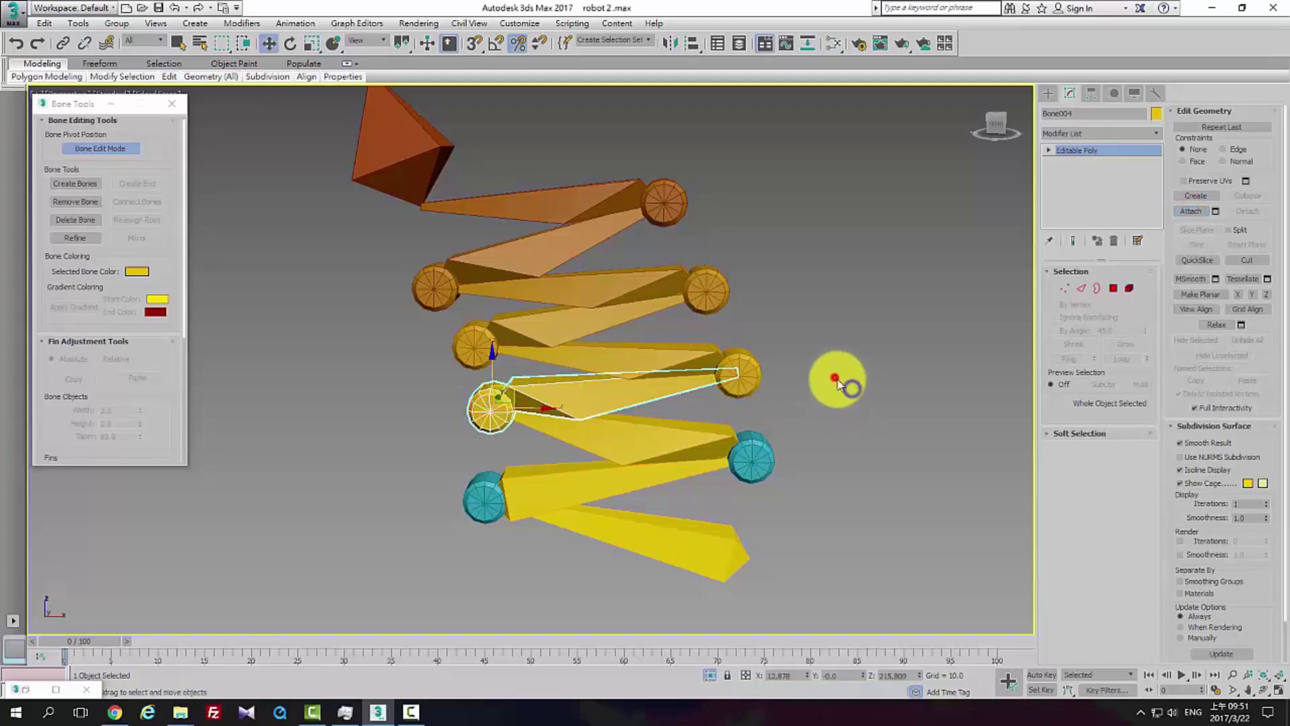
# Attach the cylinder at the pivot end of Bone003 to that bone
pyautogui.click(696, 430)
pyautogui.click(1191, 212)
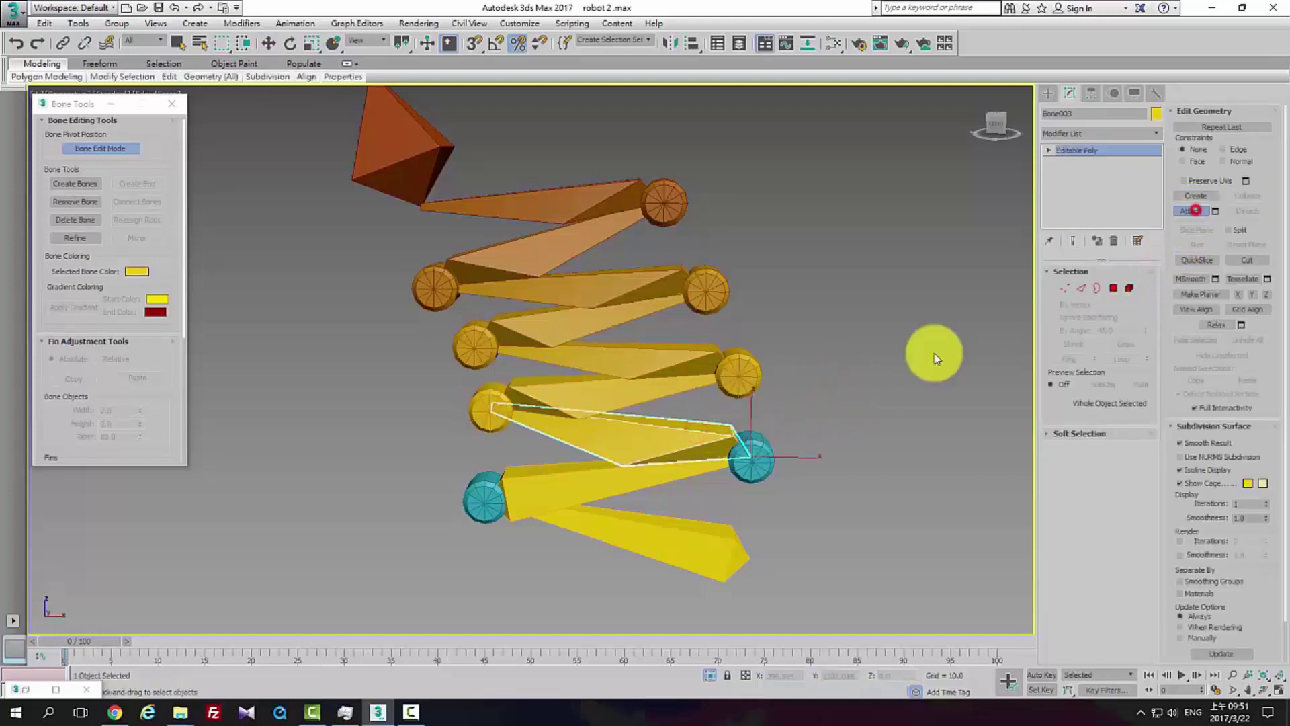
pyautogui.rightClick(877, 427)
pyautogui.click(877, 375)
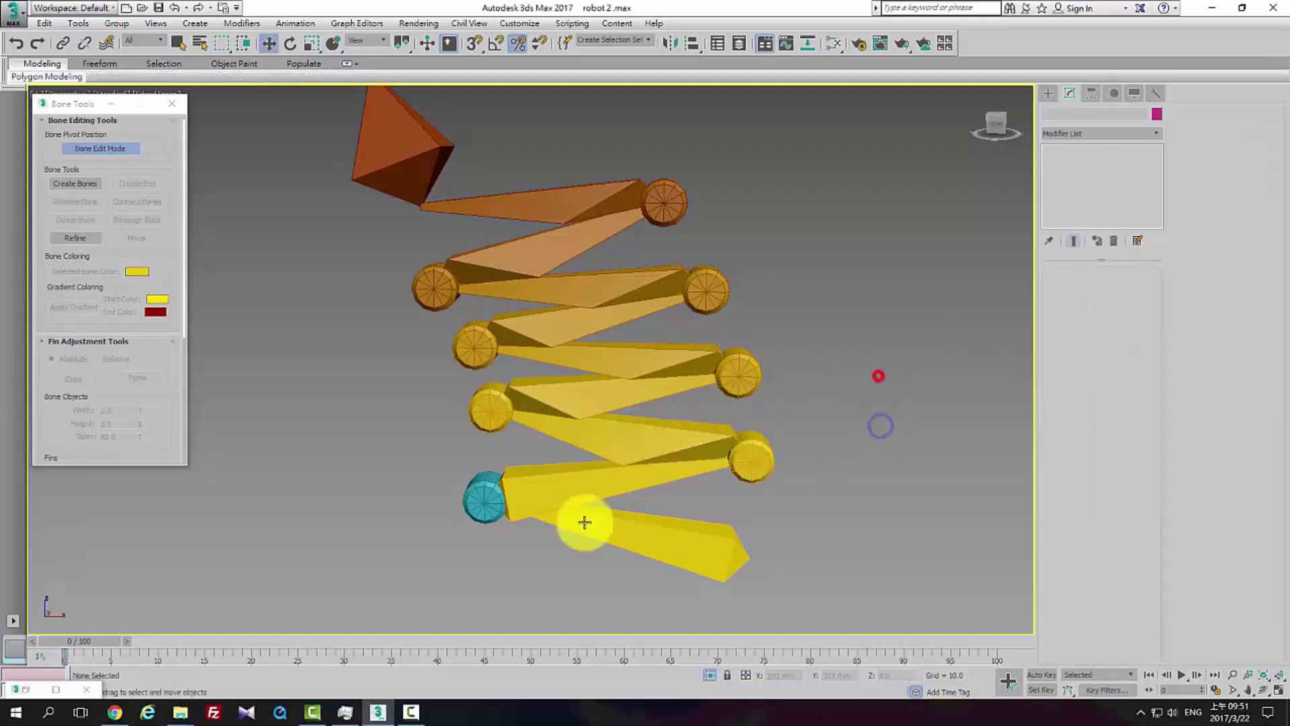
pyautogui.click(466, 508)
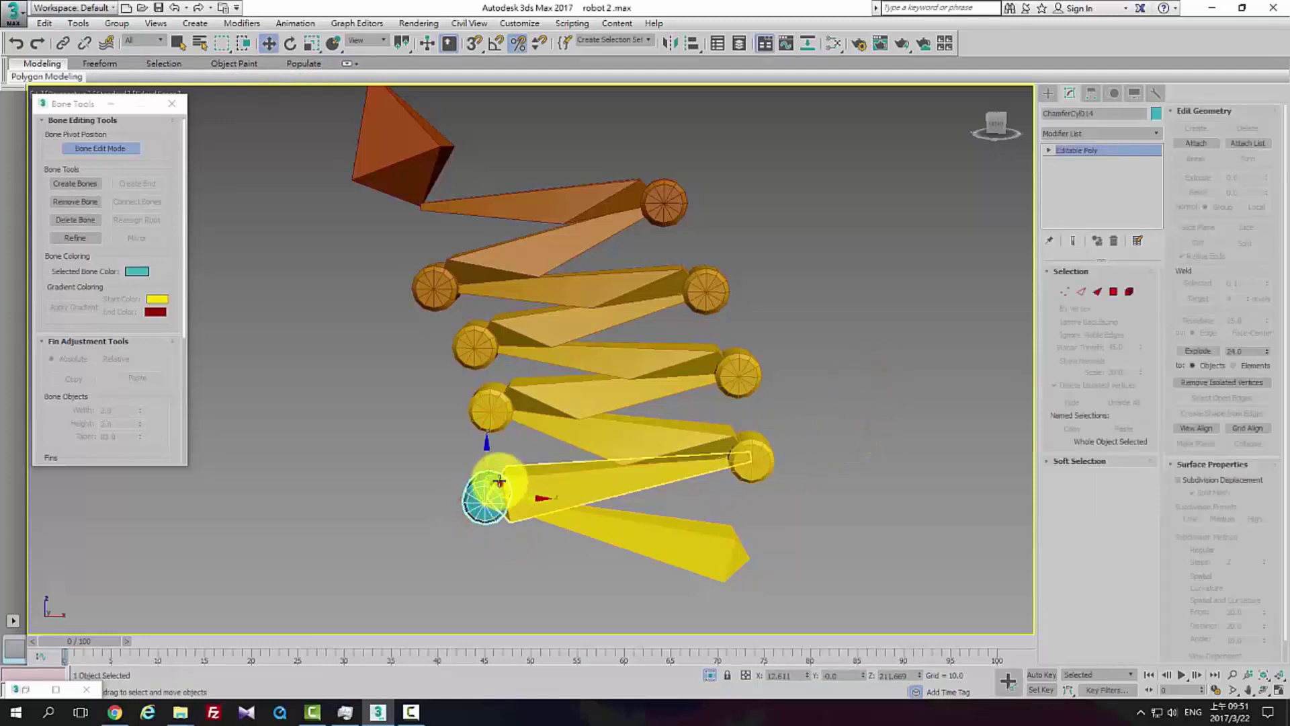
pyautogui.click(446, 239)
pyautogui.keyDown('shift'); pyautogui.moveTo(446, 238); pyautogui.dragTo(476, 282); pyautogui.keyUp('shift')
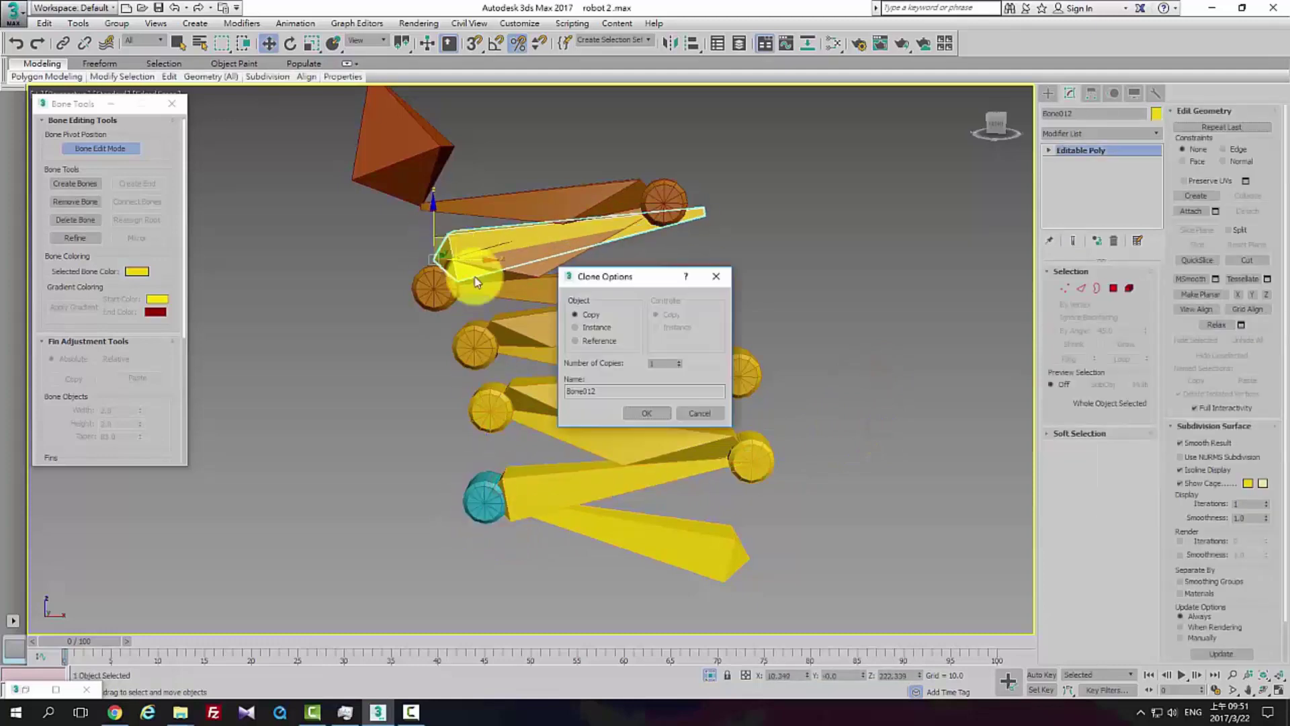
pyautogui.click(696, 418)
pyautogui.click(457, 495)
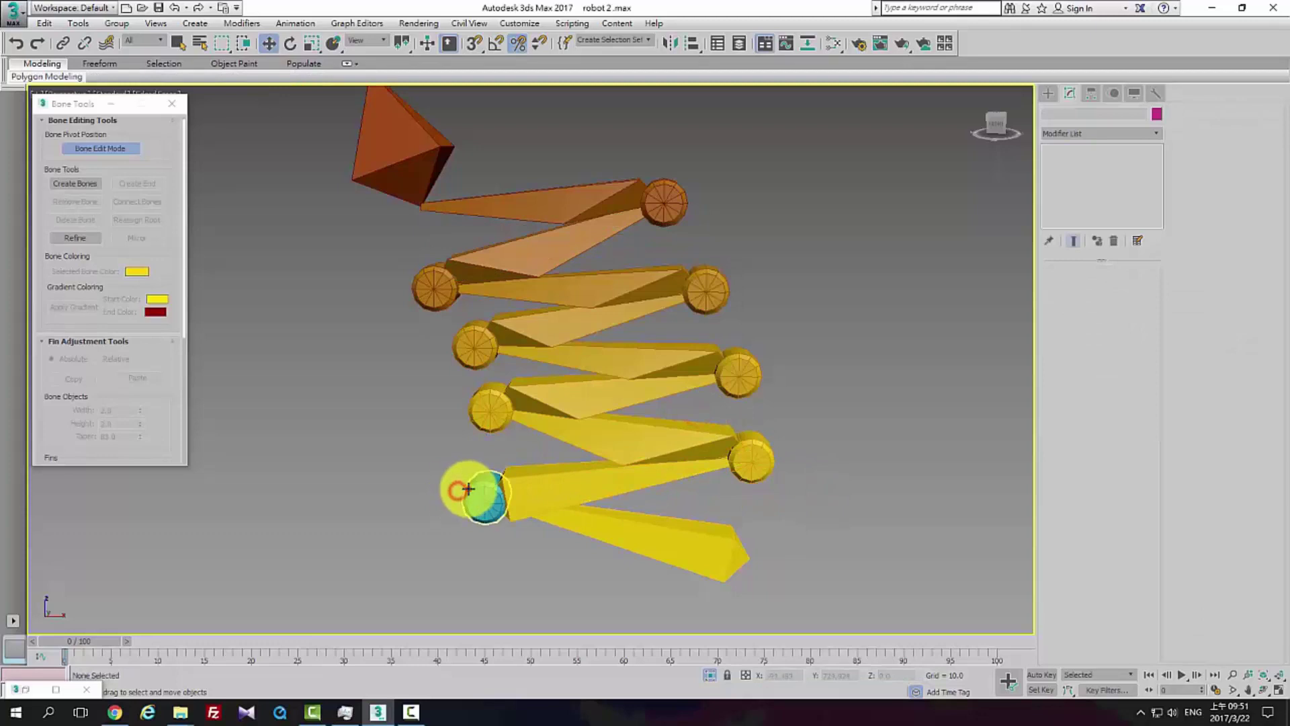
# Clone the remaining cyan cylinder to the end of the lowest bone and to the area beside the upper bones
pyautogui.click(469, 489)
pyautogui.moveTo(475, 490)
pyautogui.keyDown('shift'); pyautogui.mouseDown()
pyautogui.moveTo(395, 216)
pyautogui.moveTo(772, 518)
pyautogui.moveTo(772, 547)
pyautogui.mouseUp(); pyautogui.keyUp('shift')
pyautogui.click(646, 413)
pyautogui.click(647, 413)
# Clone the upper cyan cylinder to the joint between the two topmost bones
pyautogui.moveTo(632, 341); pyautogui.dragTo(685, 490, button='middle')
pyautogui.click(444, 368)
pyautogui.moveTo(456, 359)
pyautogui.keyDown('shift'); pyautogui.mouseDown()
pyautogui.moveTo(493, 216)
pyautogui.moveTo(479, 208)
pyautogui.mouseUp(); pyautogui.keyUp('shift')
pyautogui.click(647, 413)
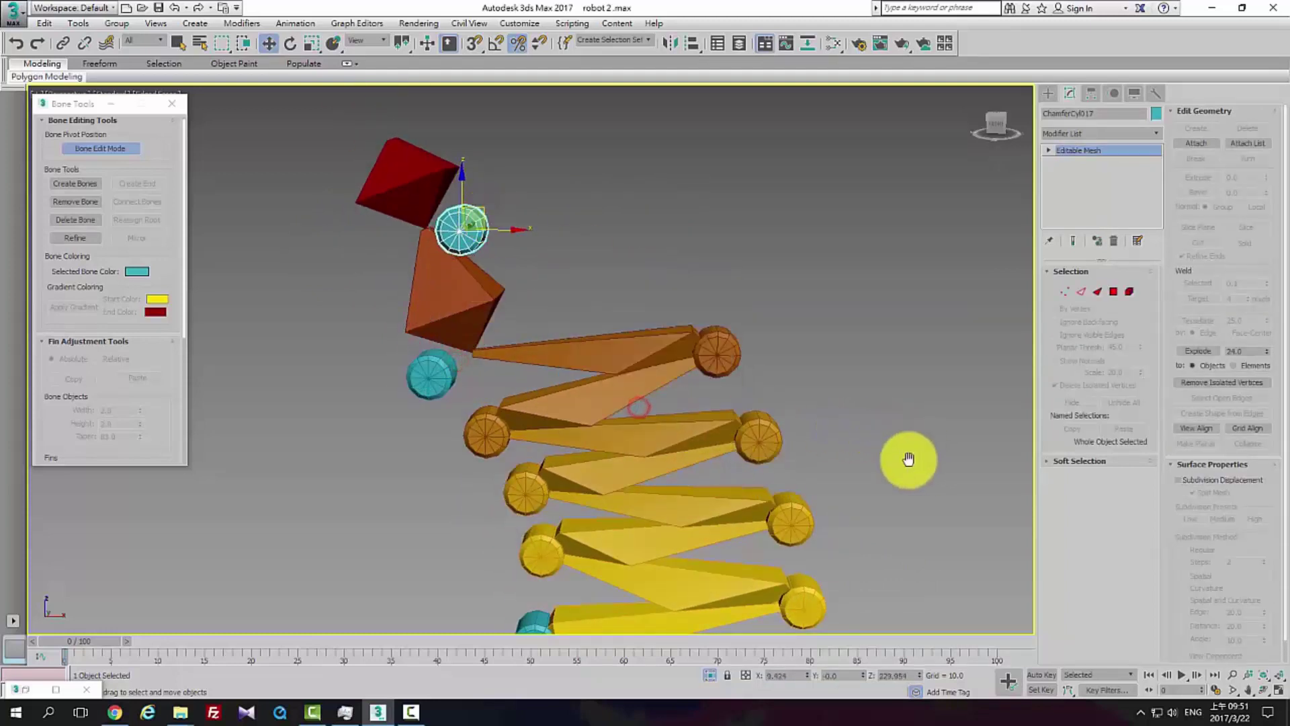
# Select Bone001, the lowest bone of the chain, and turn off Bone Edit Mode
pyautogui.moveTo(632, 486); pyautogui.dragTo(777, 351, button='middle')
pyautogui.click(616, 476)
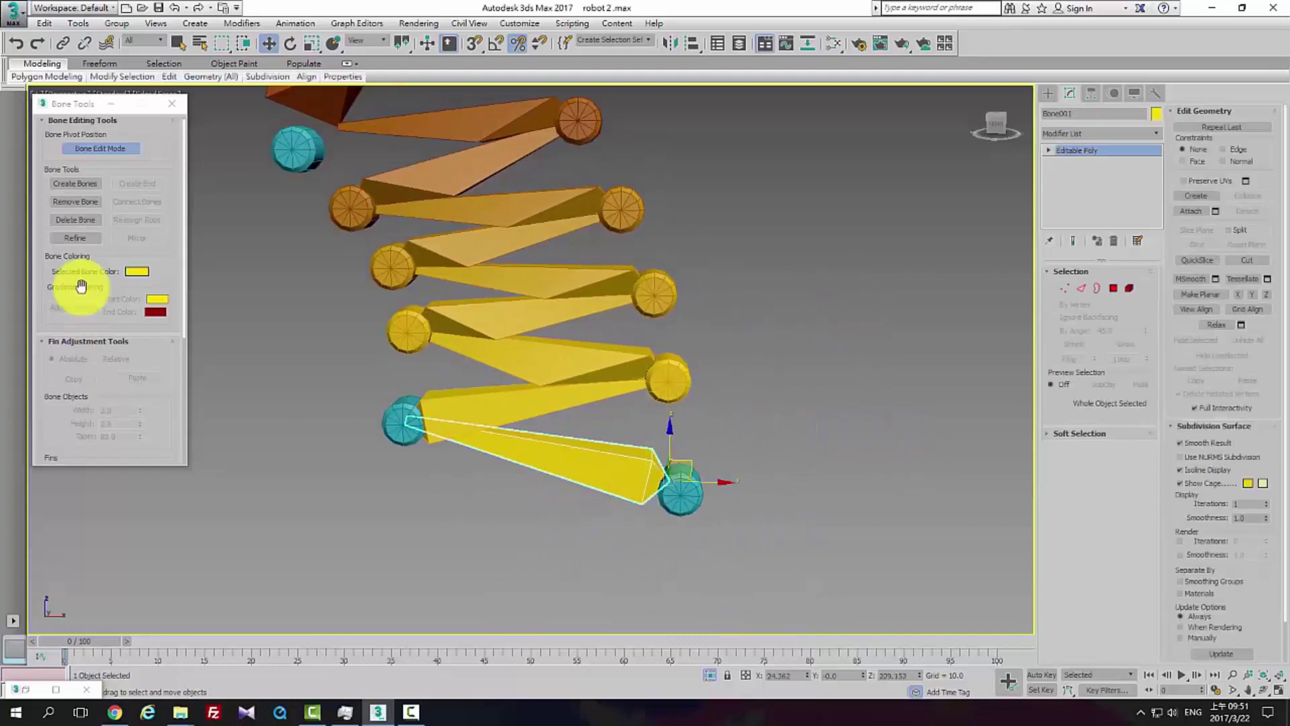
pyautogui.moveTo(170, 274); pyautogui.dragTo(179, 115)
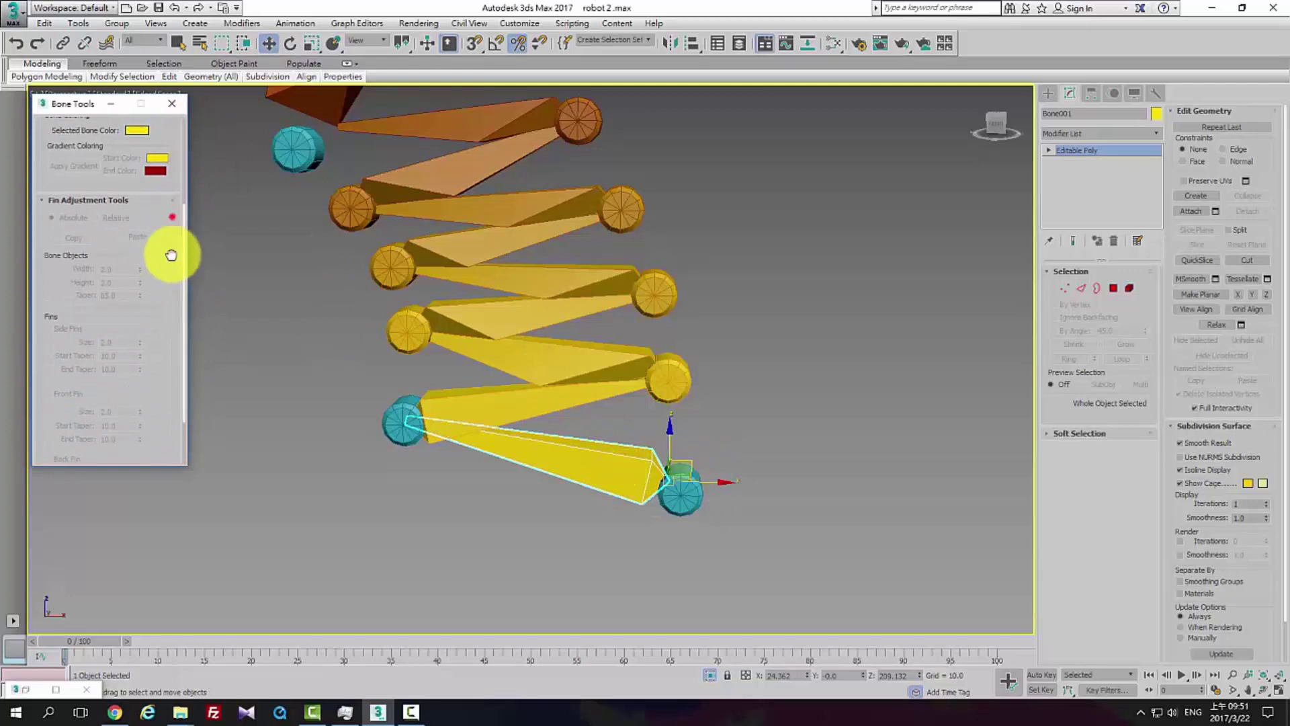
pyautogui.moveTo(172, 216); pyautogui.dragTo(168, 470)
pyautogui.click(101, 151)
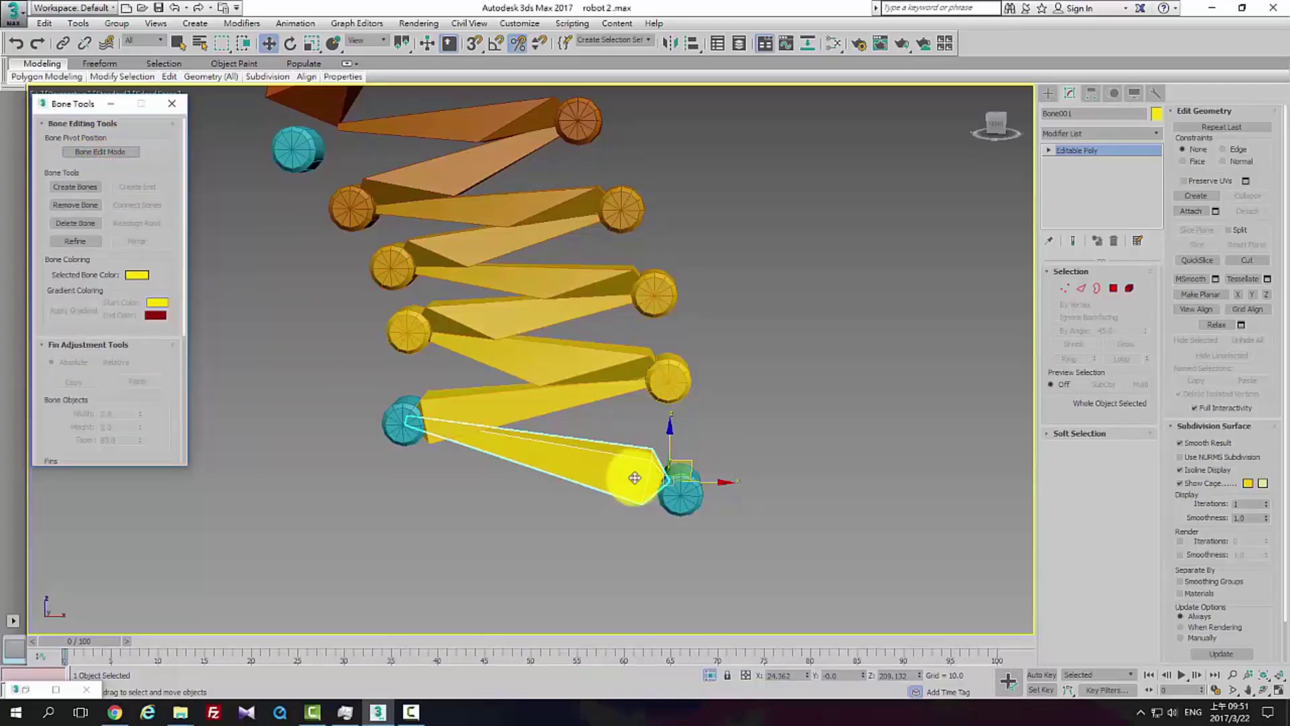
# Move the two lower pivot-end vertices of Bone002 along the bone toward its middle to match the taper of the bones above
pyautogui.moveTo(632, 379); pyautogui.dragTo(643, 401, button='middle')
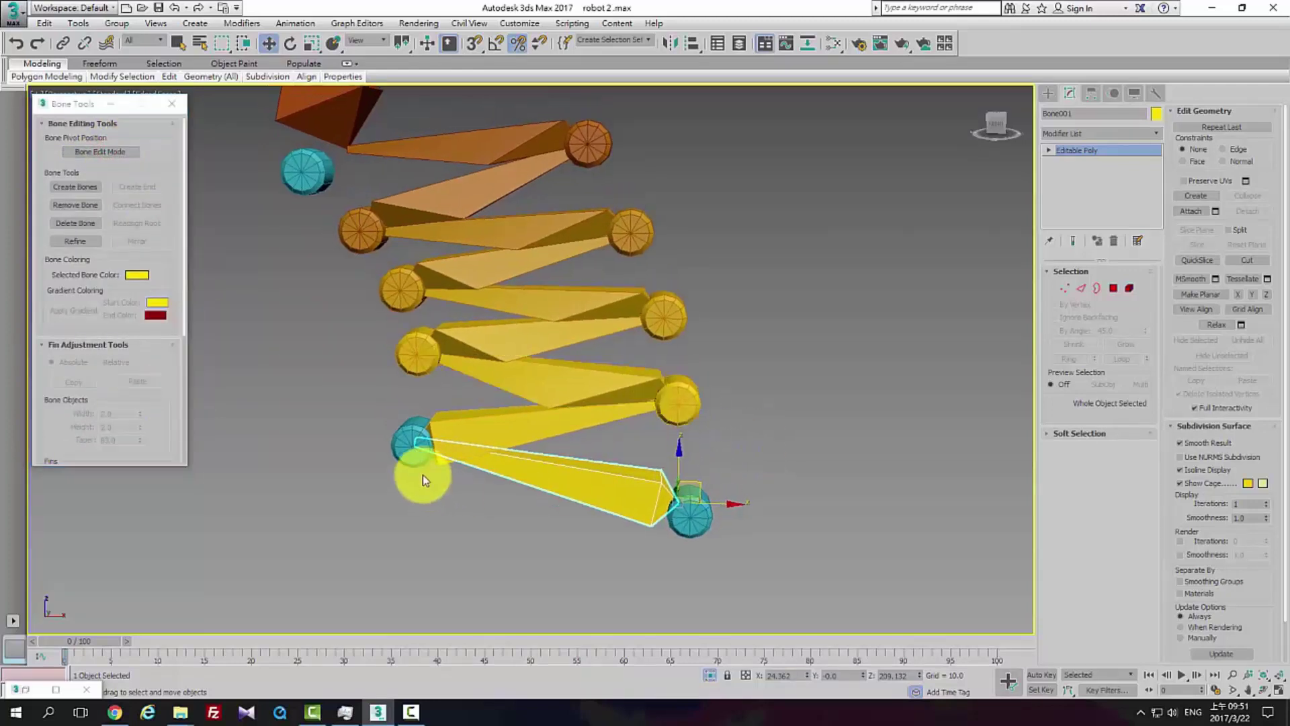
pyautogui.click(469, 423)
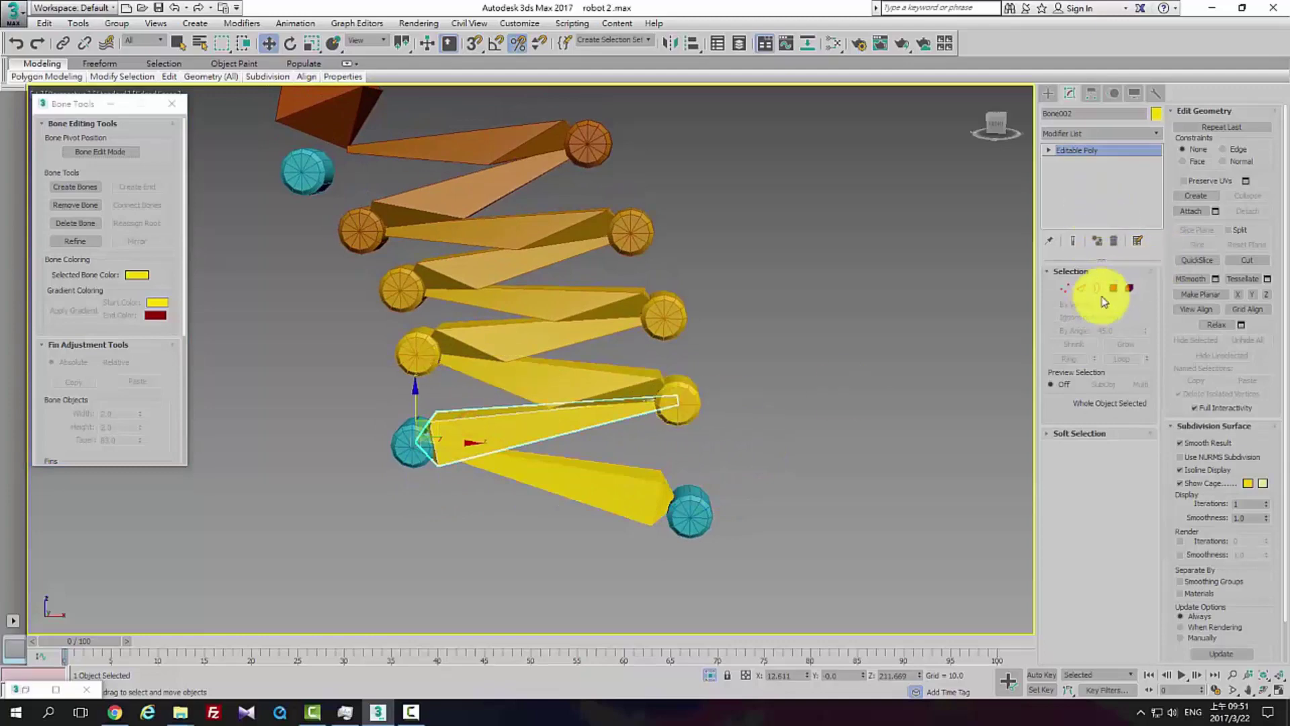
pyautogui.click(1066, 290)
pyautogui.keyDown('alt'); pyautogui.moveTo(547, 383); pyautogui.dragTo(463, 503, button='middle'); pyautogui.keyUp('alt')
pyautogui.moveTo(467, 449)
pyautogui.keyDown('alt'); pyautogui.mouseDown(button='middle')
pyautogui.moveTo(501, 498)
pyautogui.moveTo(433, 490)
pyautogui.moveTo(426, 477)
pyautogui.moveTo(468, 450)
pyautogui.mouseUp(button='middle'); pyautogui.keyUp('alt')
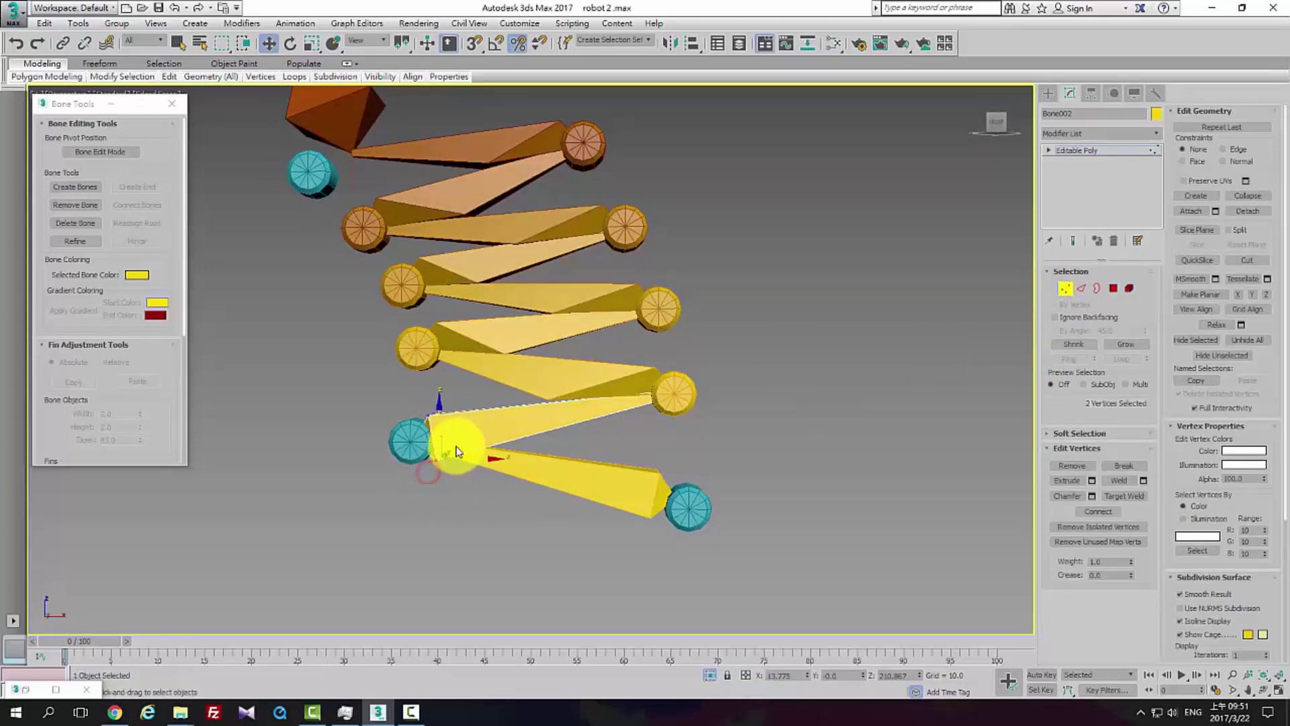
pyautogui.moveTo(460, 439); pyautogui.dragTo(598, 450)
pyautogui.click(1065, 288)
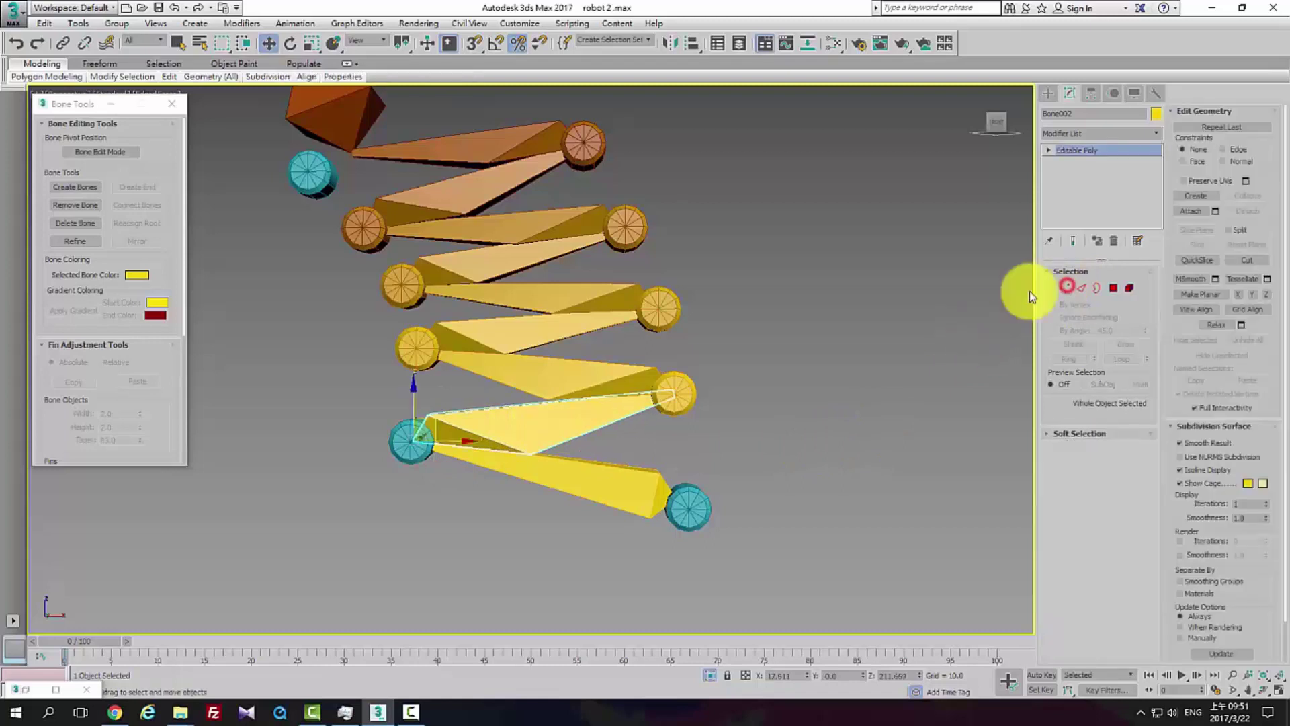
# Attach the cyan cylinder at the pivot end of Bone002 to that bone and clear the selection
pyautogui.click(1191, 211)
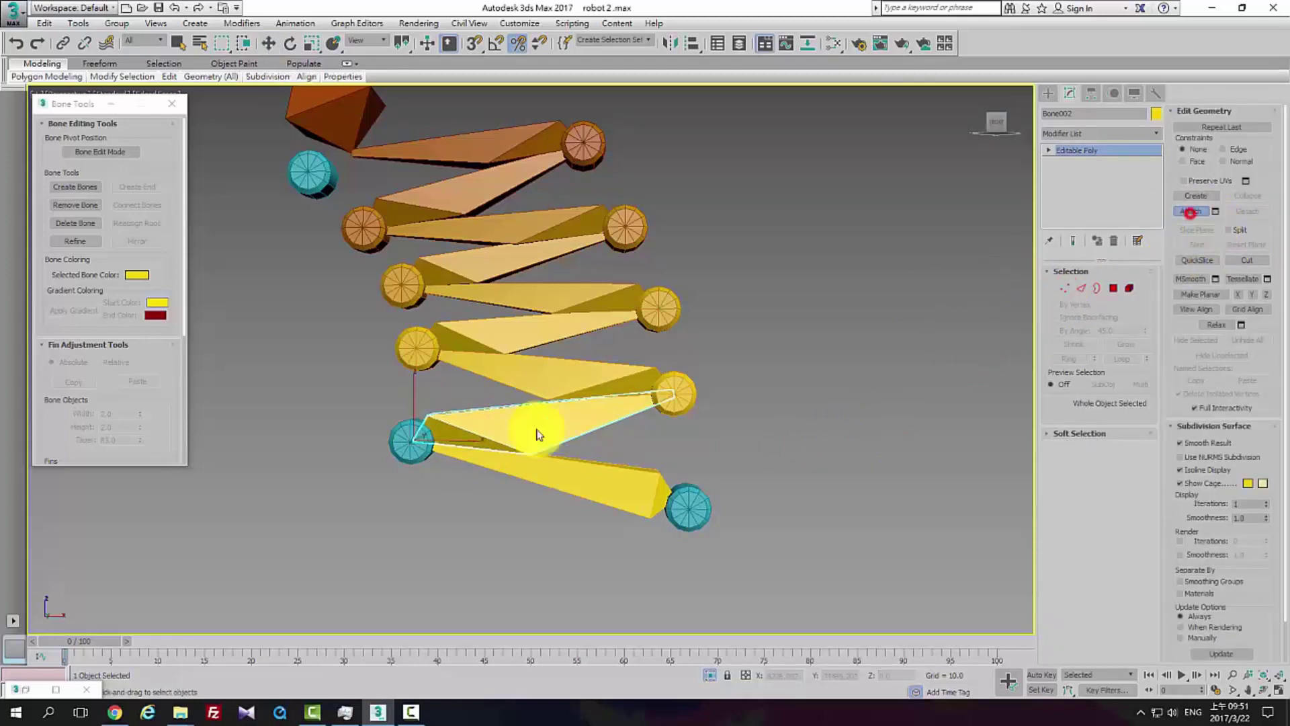
pyautogui.click(397, 449)
pyautogui.click(486, 548)
pyautogui.rightClick(536, 553)
pyautogui.click(555, 556)
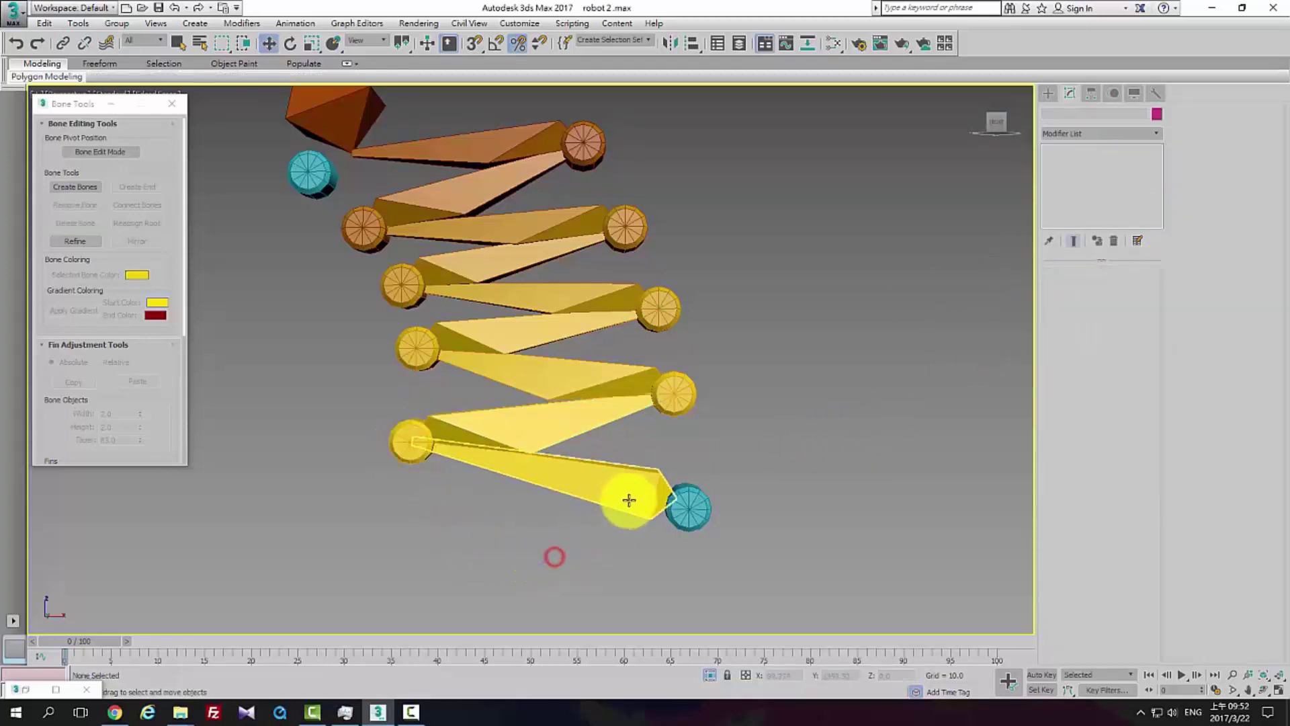
# Widen the narrow end of Bone001 by moving its lower vertices down within the joint cylinder, working in wireframe display
pyautogui.click(629, 500)
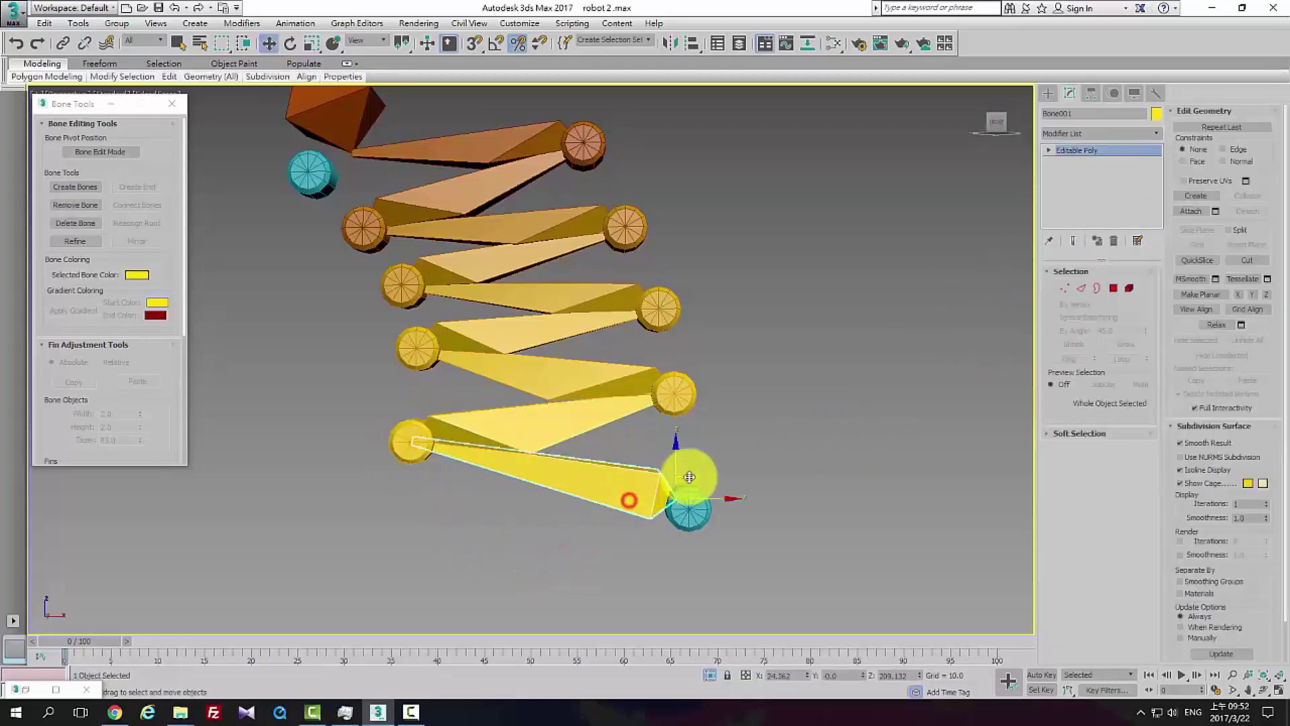
pyautogui.click(1066, 289)
pyautogui.moveTo(445, 402); pyautogui.dragTo(445, 403)
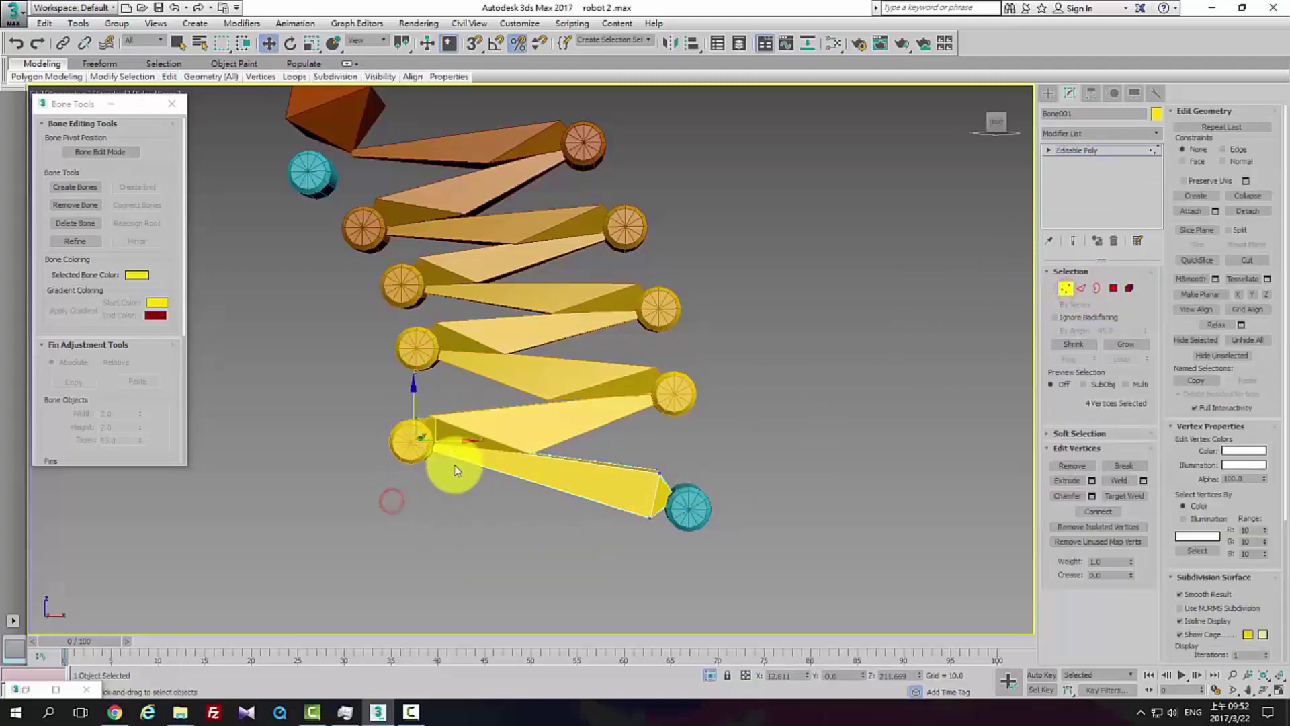
pyautogui.click(417, 476)
pyautogui.moveTo(410, 465); pyautogui.dragTo(454, 416)
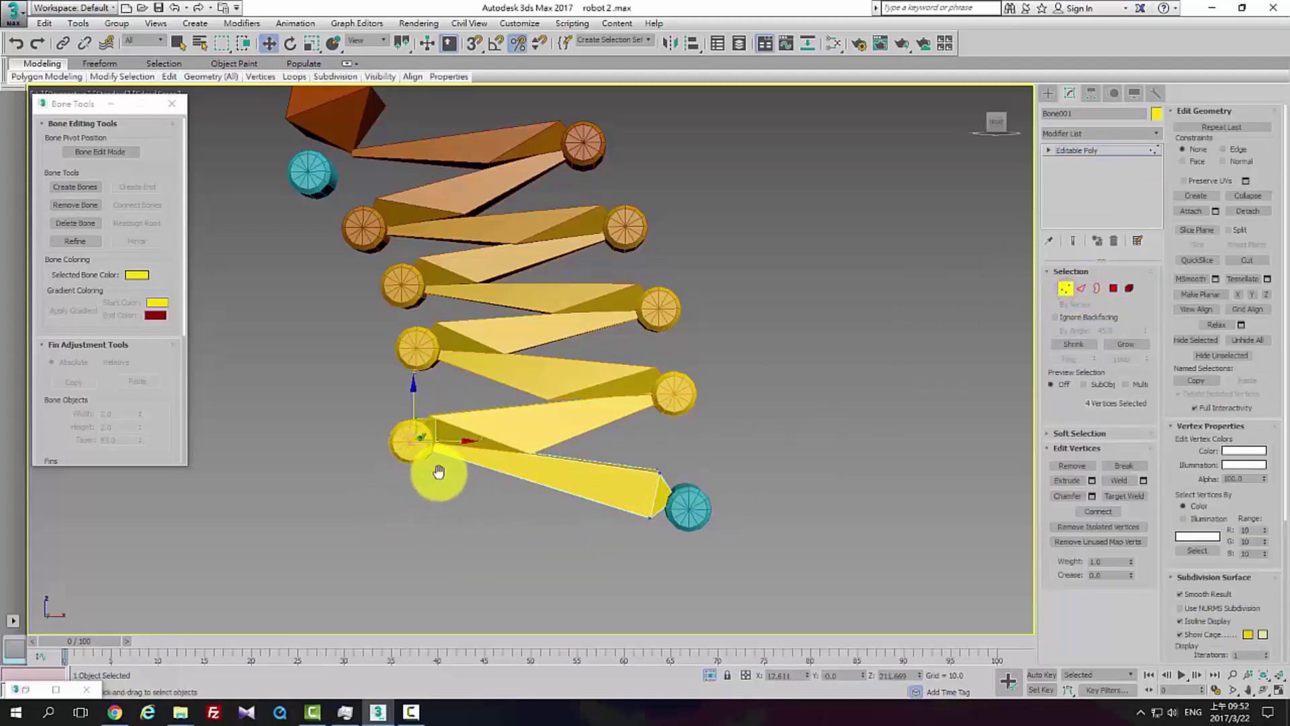
pyautogui.press('F3')
pyautogui.moveTo(439, 472)
pyautogui.mouseDown(button='middle')
pyautogui.moveTo(459, 476)
pyautogui.moveTo(470, 426)
pyautogui.mouseUp(button='middle')
pyautogui.scroll(2, 445, 462)
pyautogui.scroll(2, 470, 426)
pyautogui.moveTo(415, 418); pyautogui.dragTo(458, 408)
# Move the lower and upper corner vertices at Bone001's pivot end outward to the cyan cylinder, squaring off that end
pyautogui.moveTo(930, 484); pyautogui.dragTo(614, 450, button='middle')
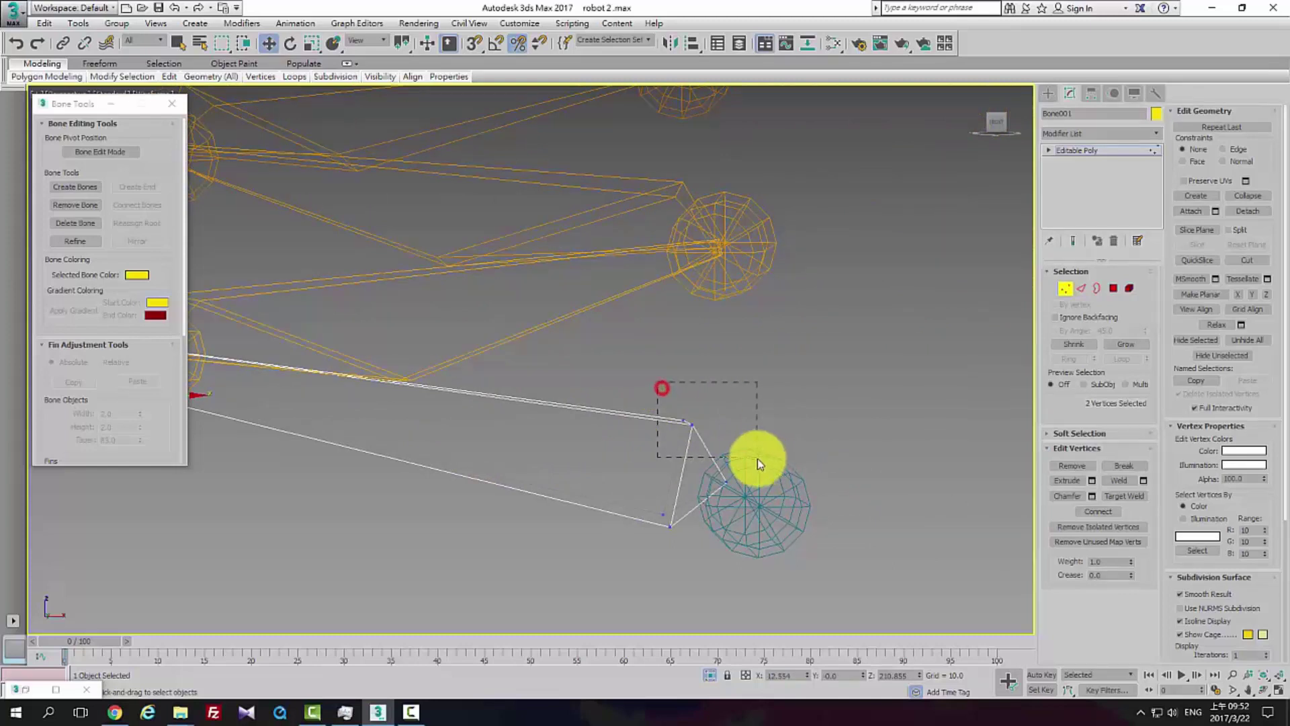
pyautogui.moveTo(711, 403); pyautogui.dragTo(749, 515)
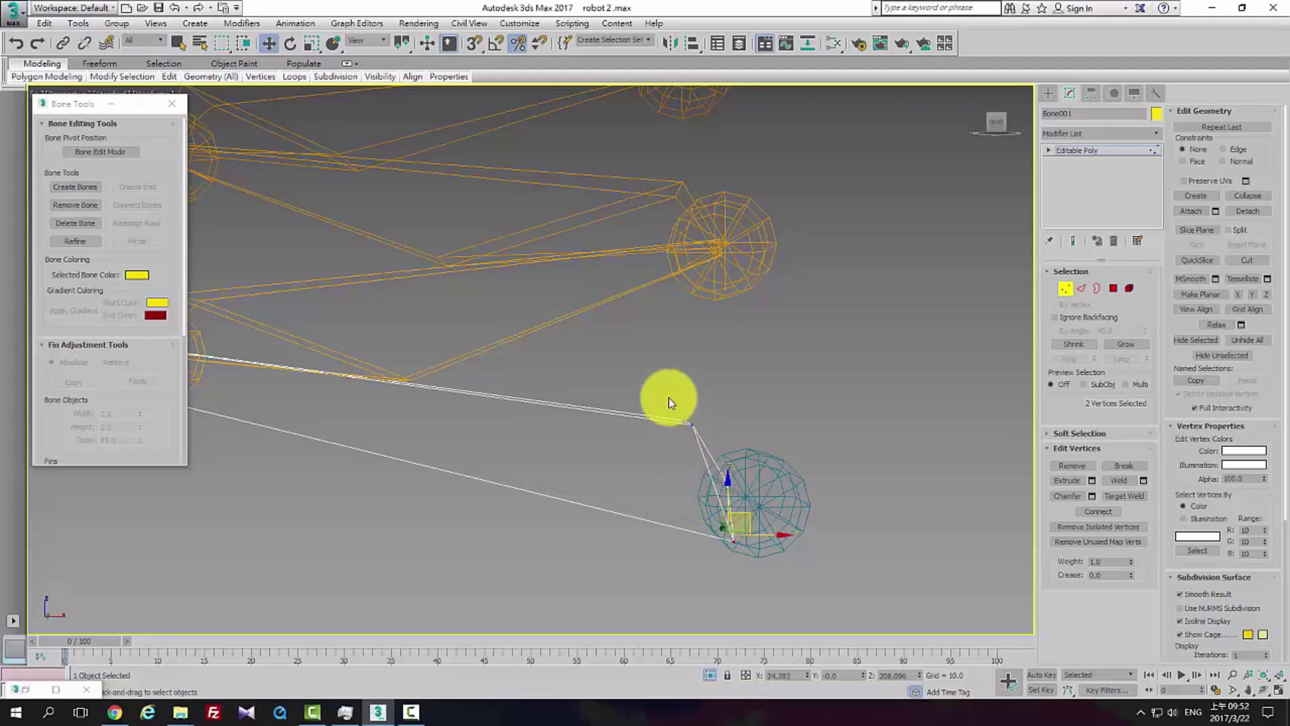
pyautogui.moveTo(710, 403); pyautogui.dragTo(730, 404)
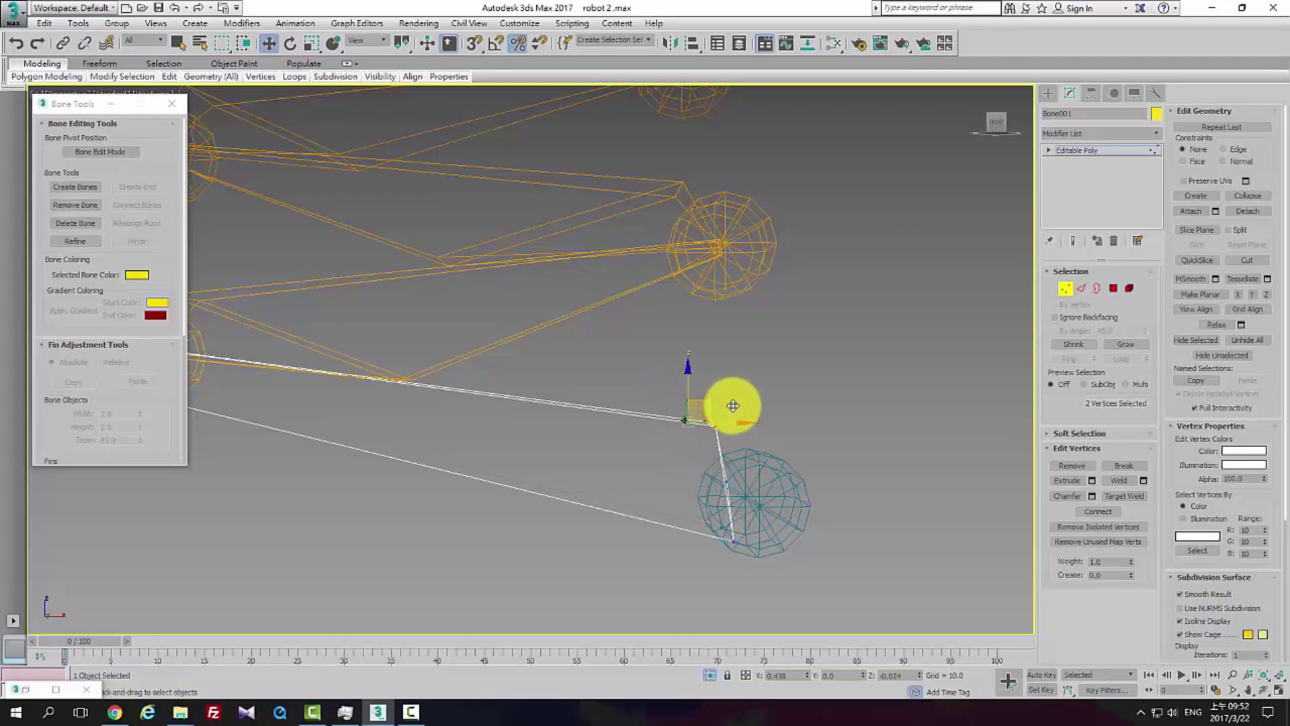
pyautogui.click(1065, 287)
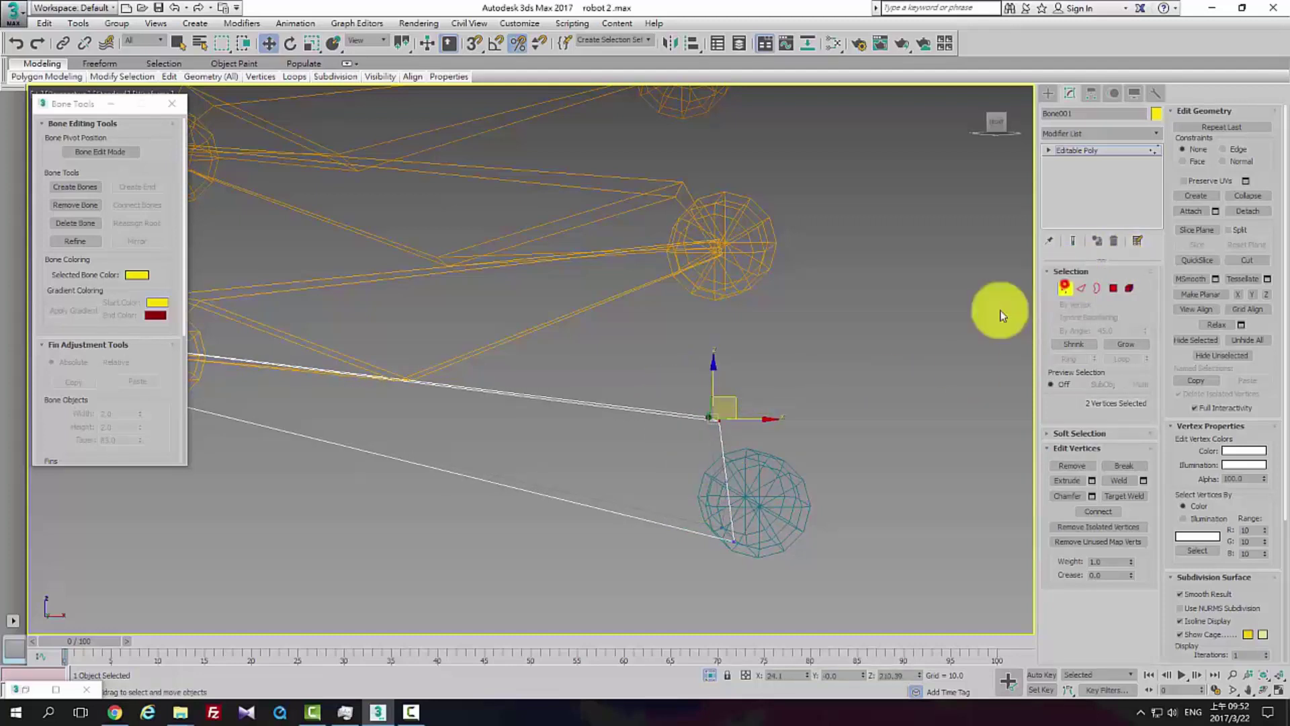
pyautogui.click(853, 349)
# Connect the long edges of Bone001 with a crosswise loop and move its vertices down to bend the bone's underside
pyautogui.scroll(-5, 808, 428)
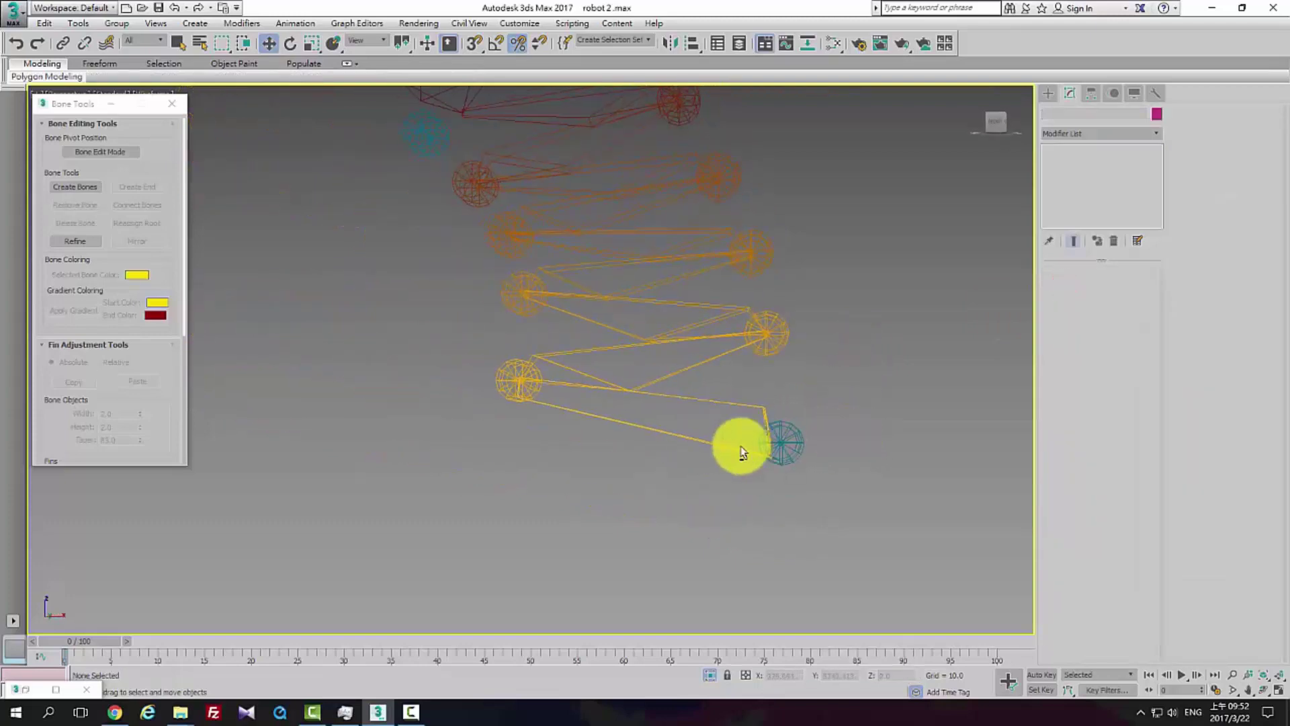
pyautogui.click(672, 423)
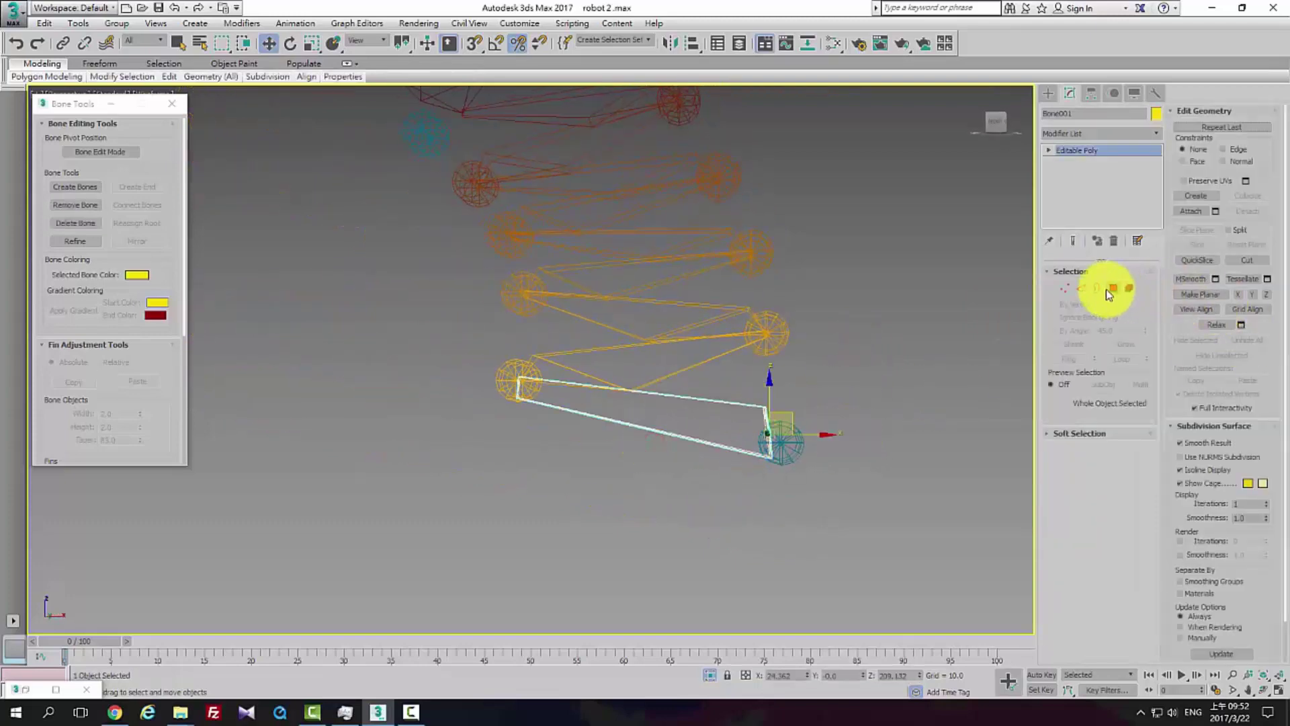
pyautogui.click(1078, 290)
pyautogui.click(691, 389)
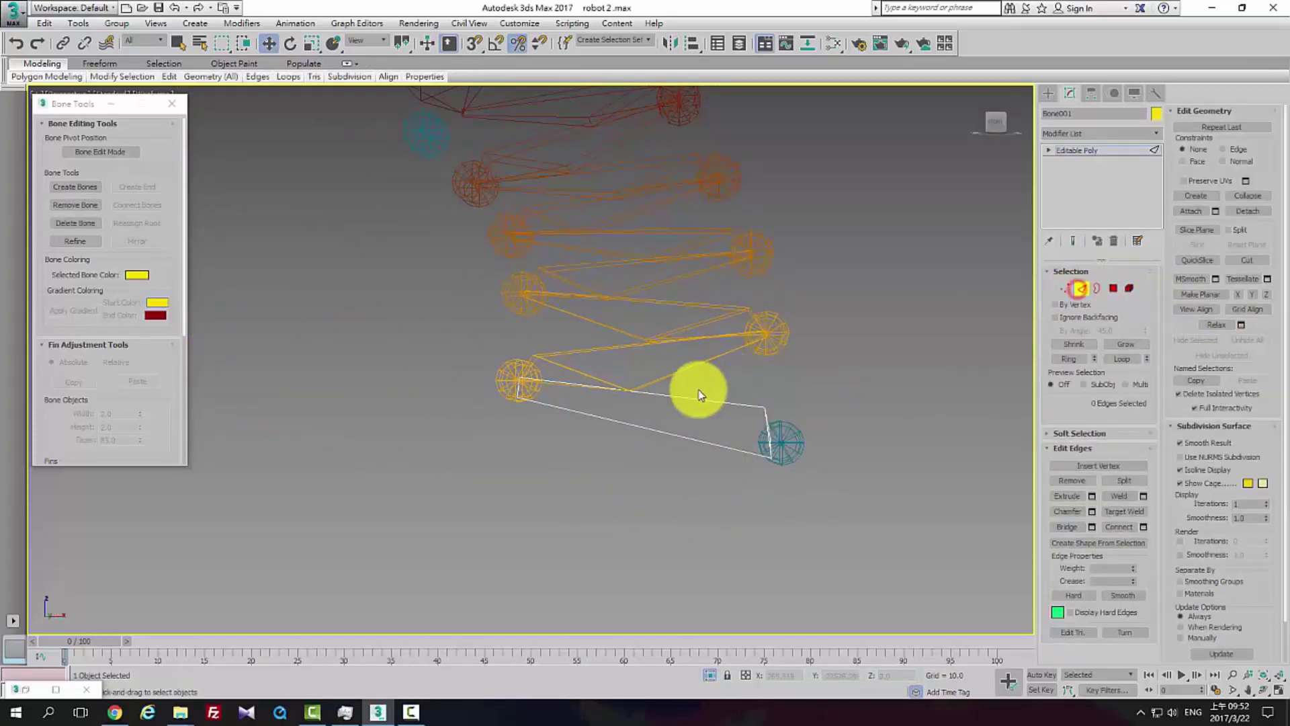
pyautogui.click(1120, 527)
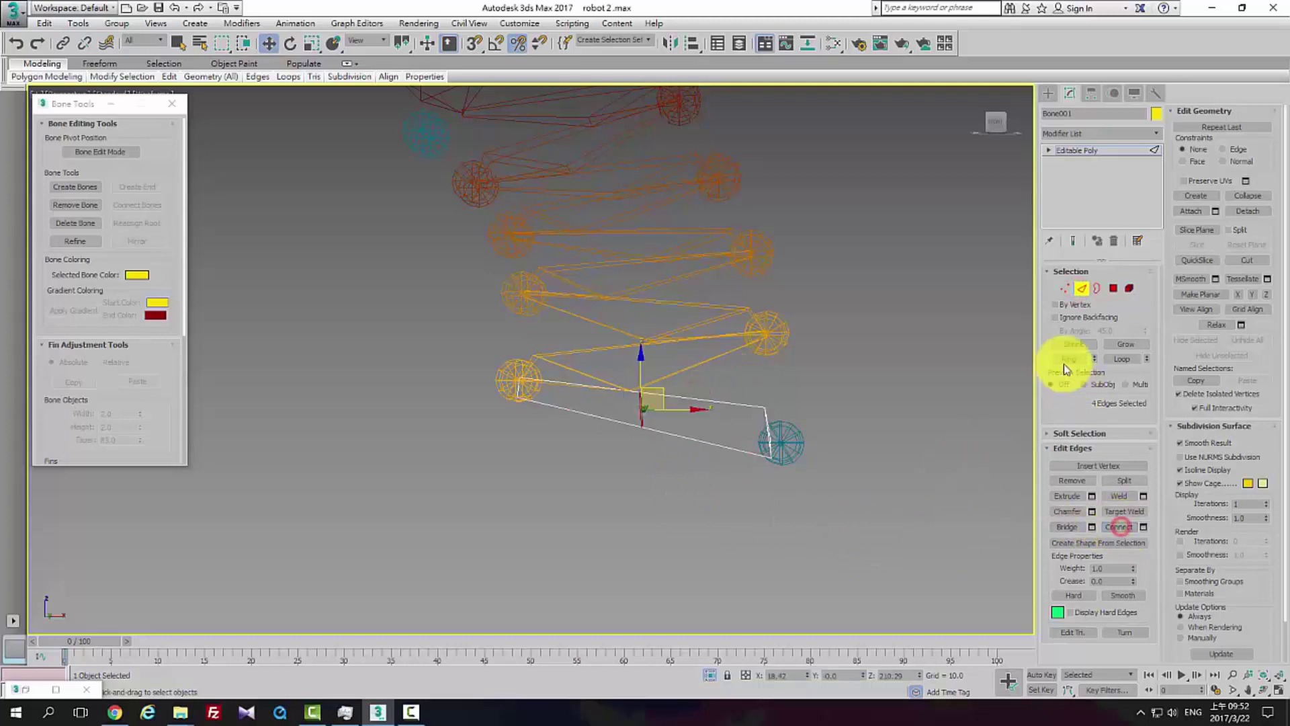
pyautogui.click(1063, 291)
pyautogui.moveTo(622, 438); pyautogui.dragTo(647, 398)
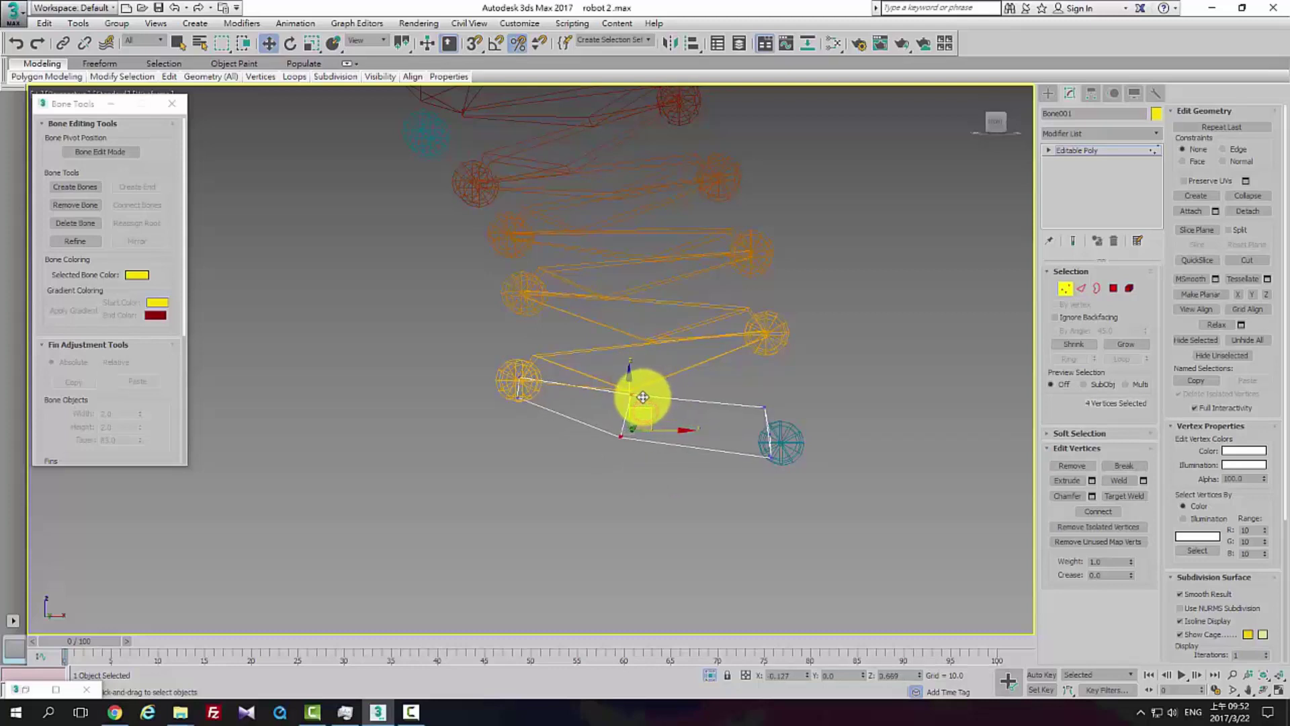
pyautogui.click(1066, 289)
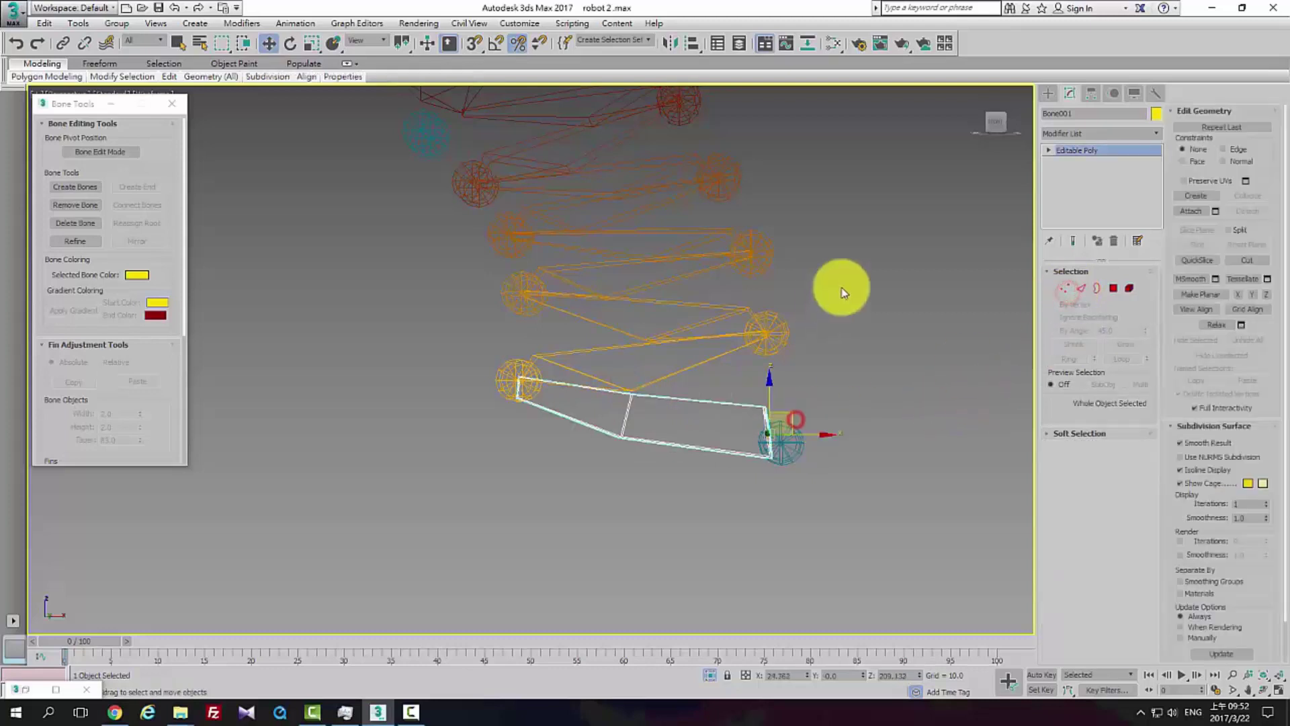
# Scale the cyan cylinder at the end of the lowest bone uniformly to 130%
pyautogui.moveTo(888, 349); pyautogui.dragTo(812, 350, button='middle')
pyautogui.scroll(-3, 805, 375)
pyautogui.click(799, 395)
pyautogui.click(737, 430)
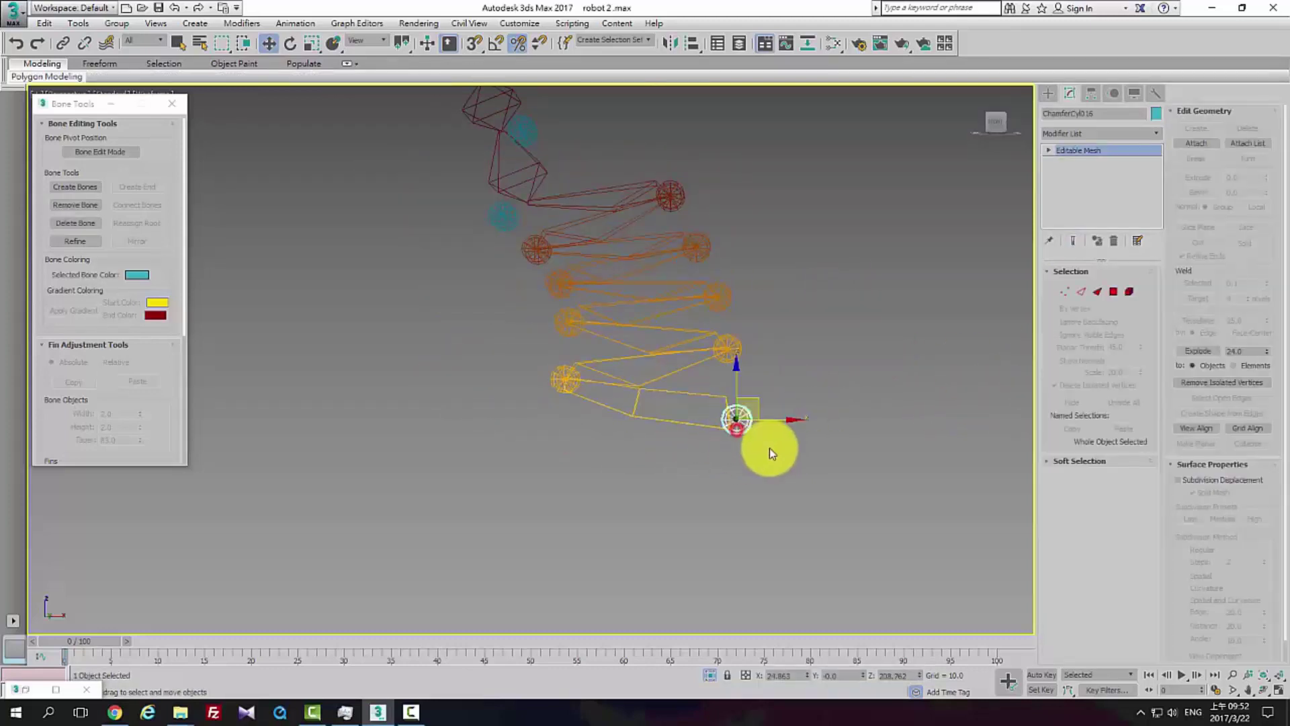
pyautogui.moveTo(836, 435); pyautogui.dragTo(803, 419, button='middle')
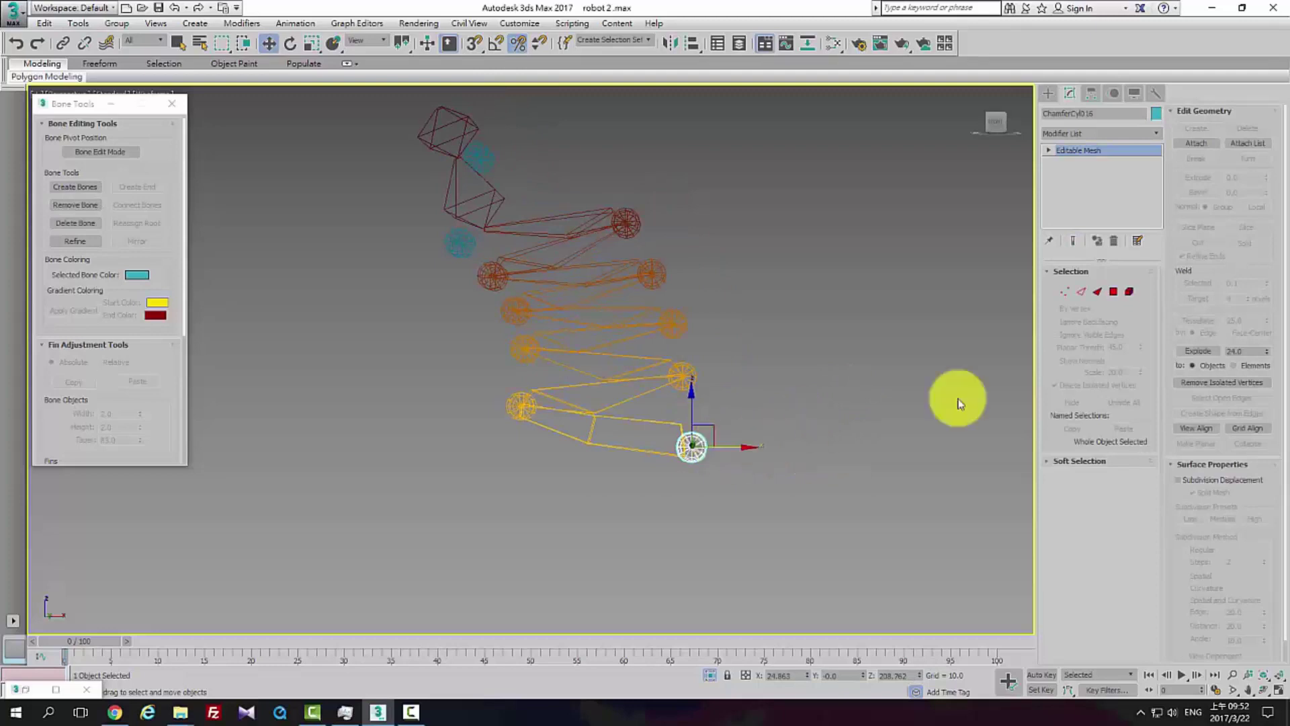
pyautogui.press('e')
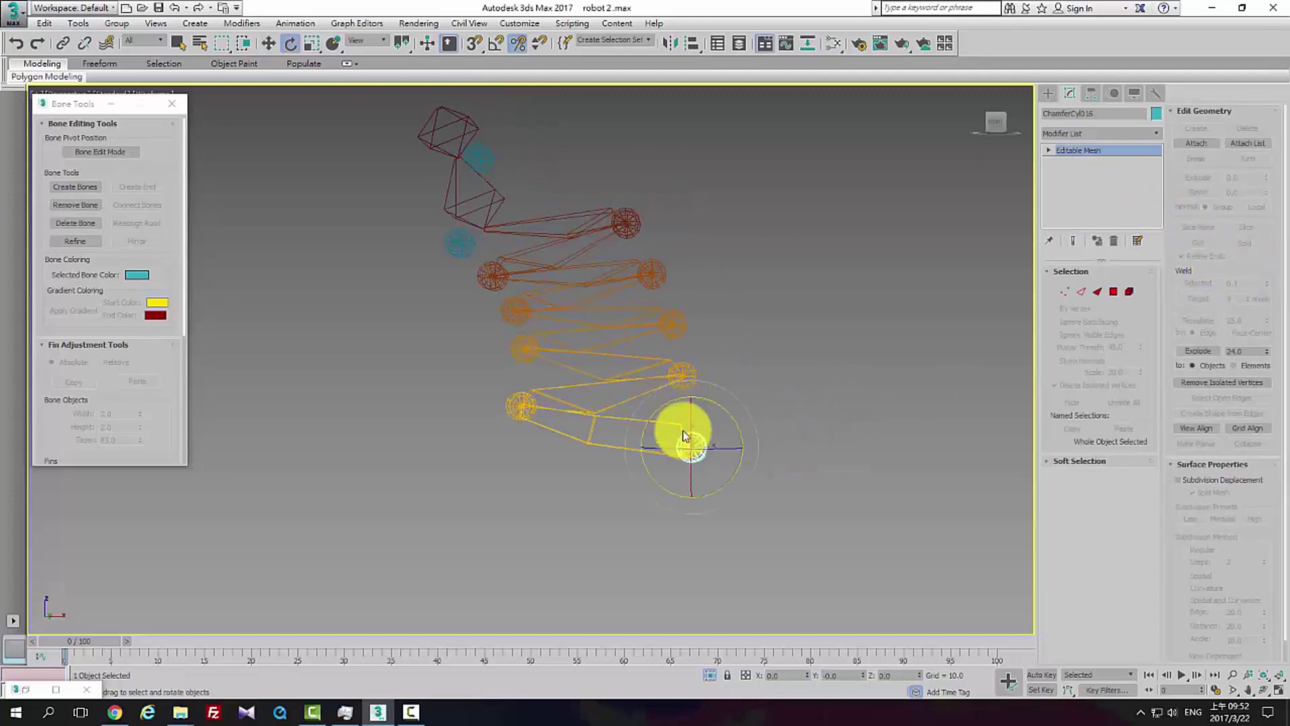
pyautogui.press('r')
pyautogui.moveTo(695, 430); pyautogui.dragTo(764, 475)
# Align the enlarged cylinder to Bone001 in X, Y and Z position, pivot point to pivot point
pyautogui.hotkey('alt', 'a')
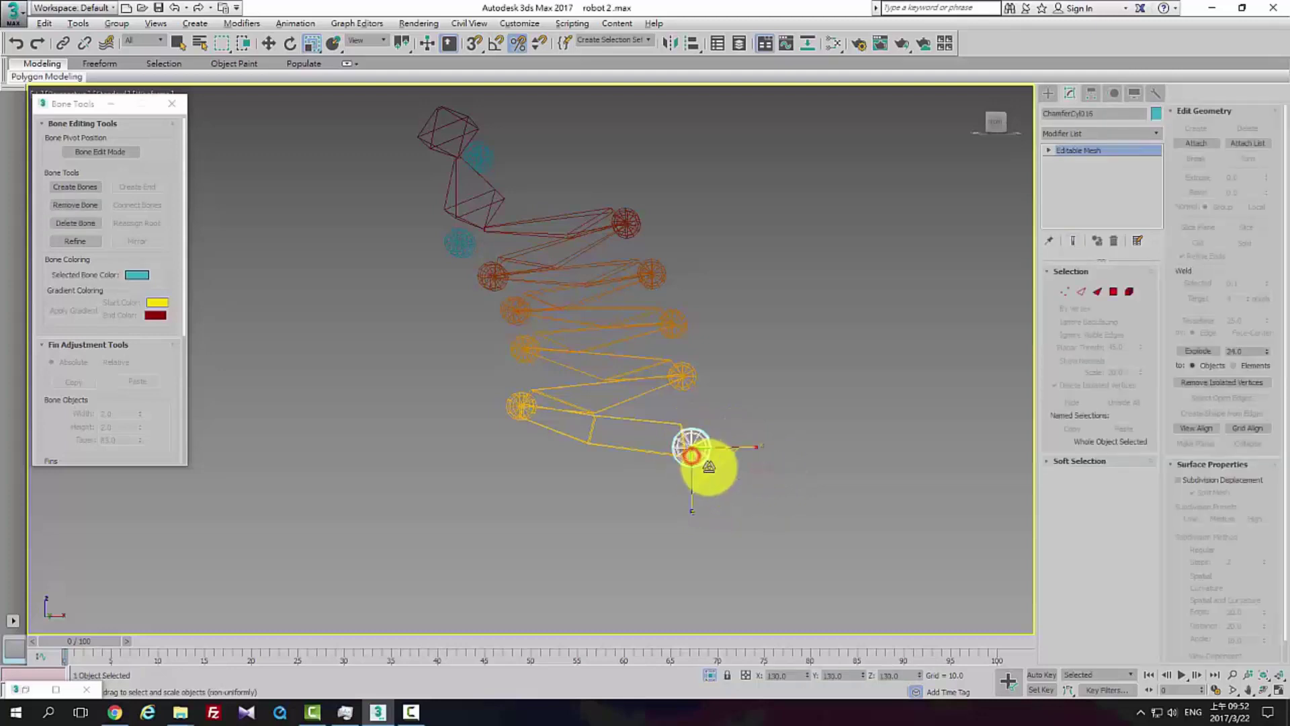
pyautogui.click(647, 449)
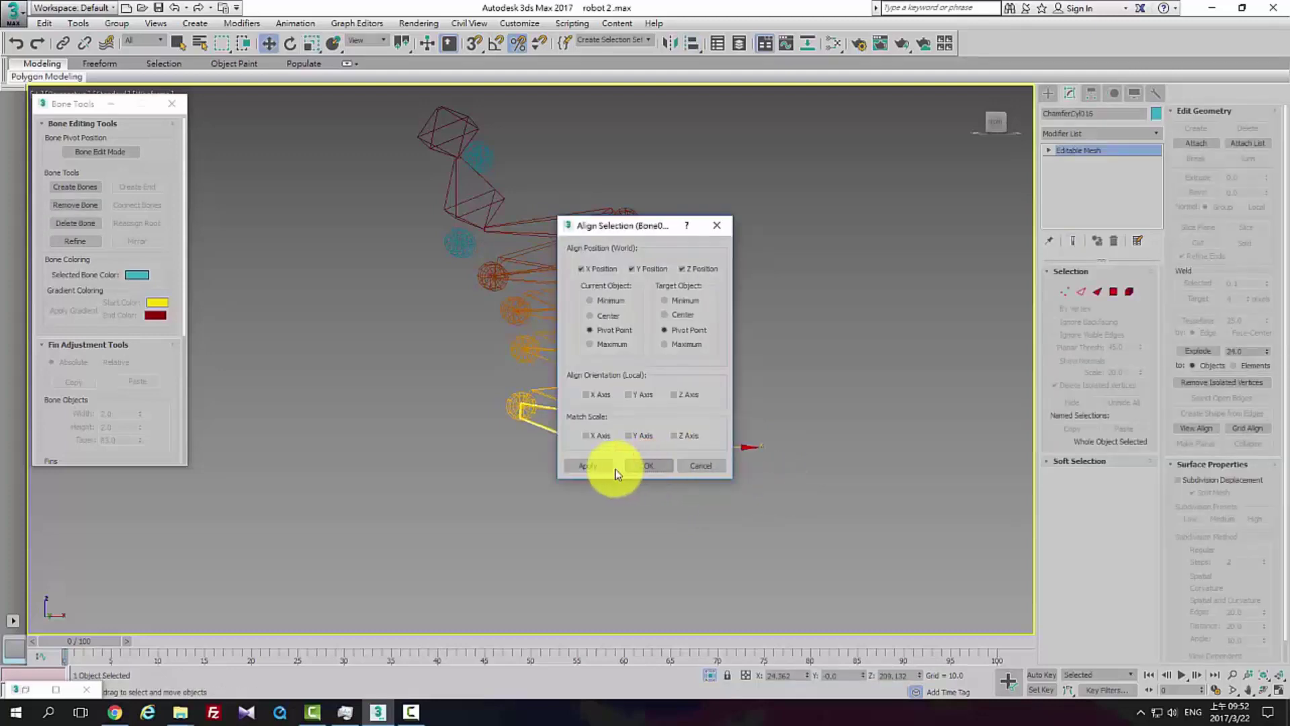
pyautogui.click(650, 466)
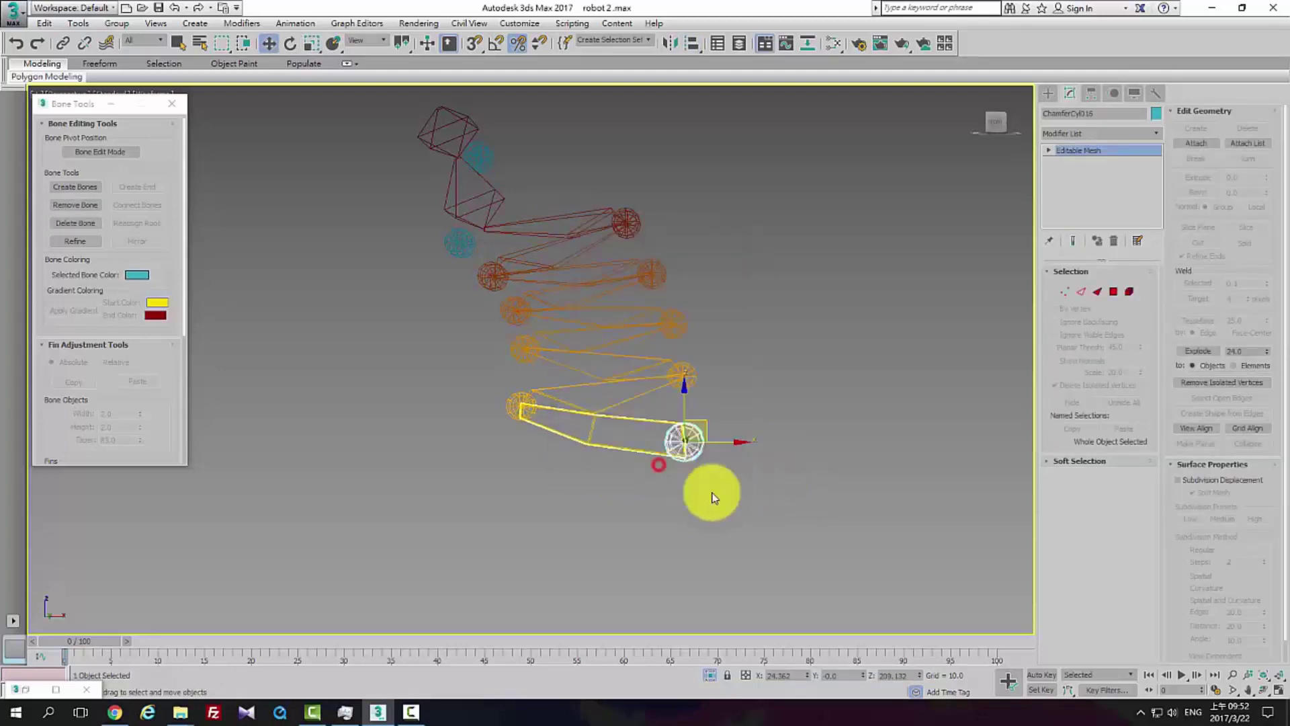
# Return to shaded display and attach the enlarged cyan cylinder to Bone001
pyautogui.moveTo(683, 444)
pyautogui.mouseDown(button='middle')
pyautogui.moveTo(659, 461)
pyautogui.moveTo(656, 496)
pyautogui.moveTo(670, 465)
pyautogui.moveTo(606, 465)
pyautogui.mouseUp(button='middle')
pyautogui.press('F3')
pyautogui.scroll(3, 671, 465)
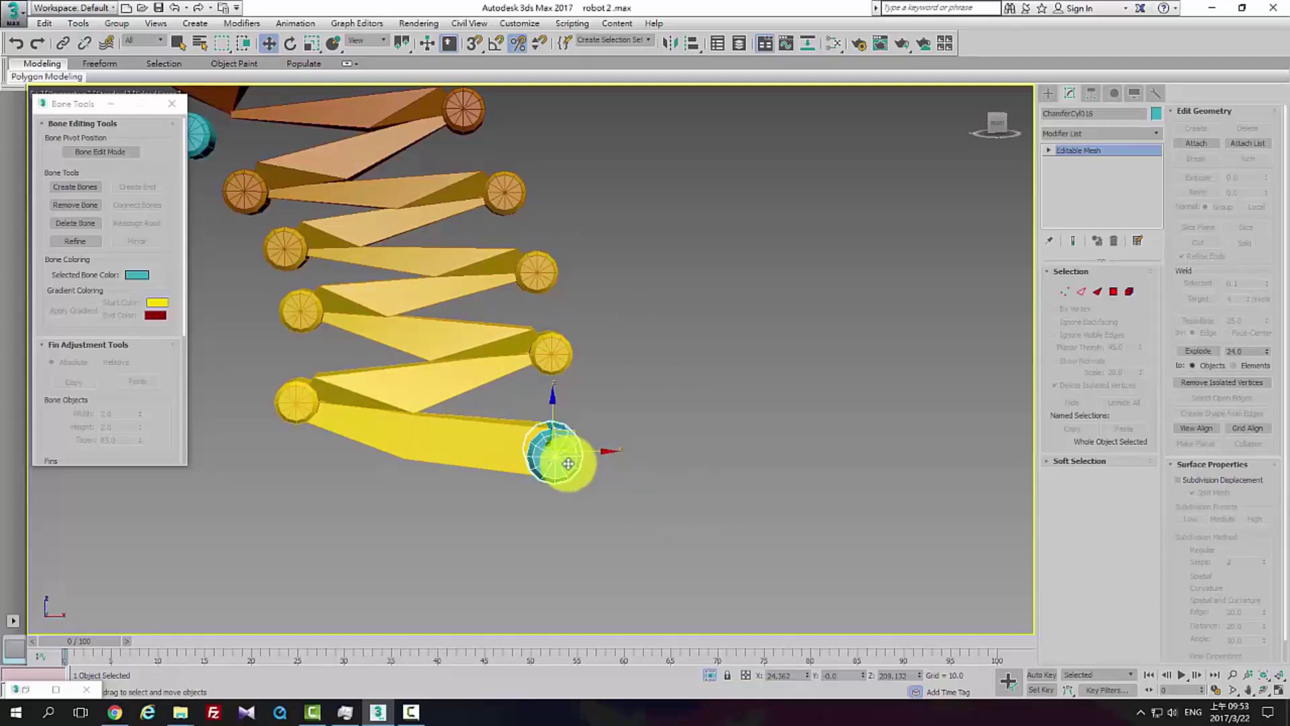
pyautogui.click(44, 24)
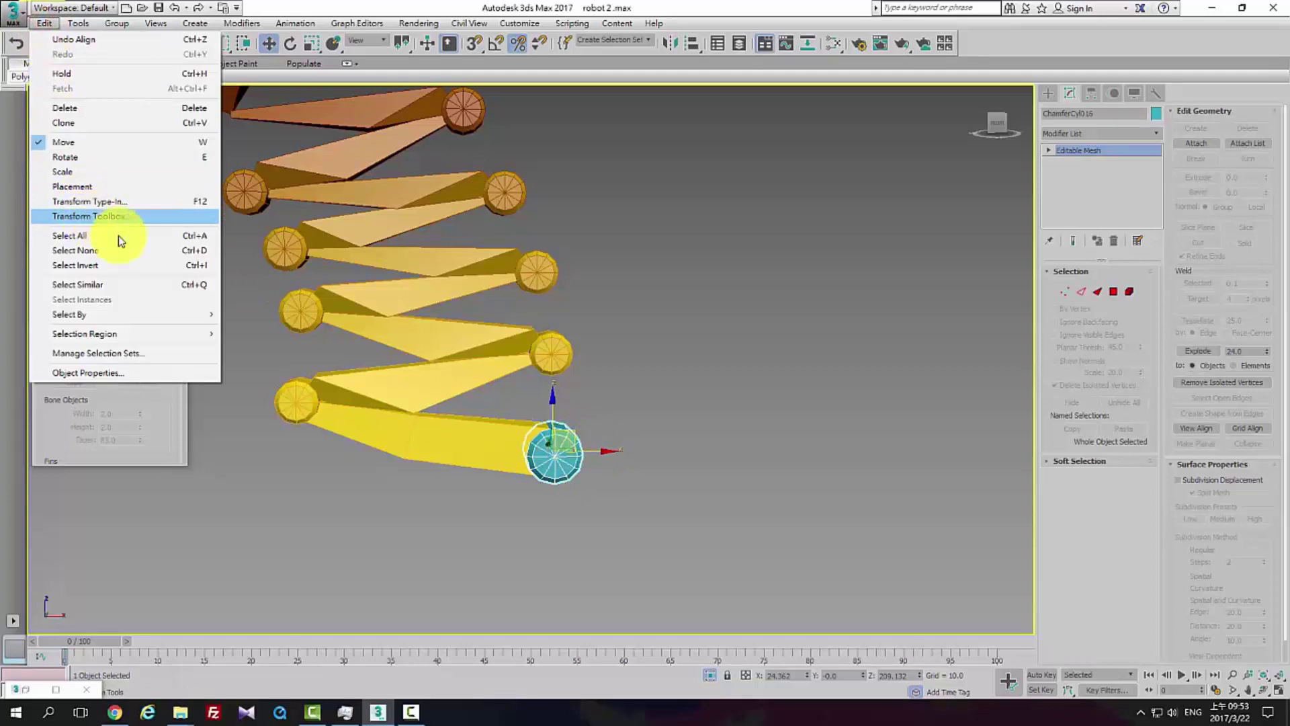
pyautogui.click(478, 474)
pyautogui.moveTo(461, 485); pyautogui.dragTo(516, 453)
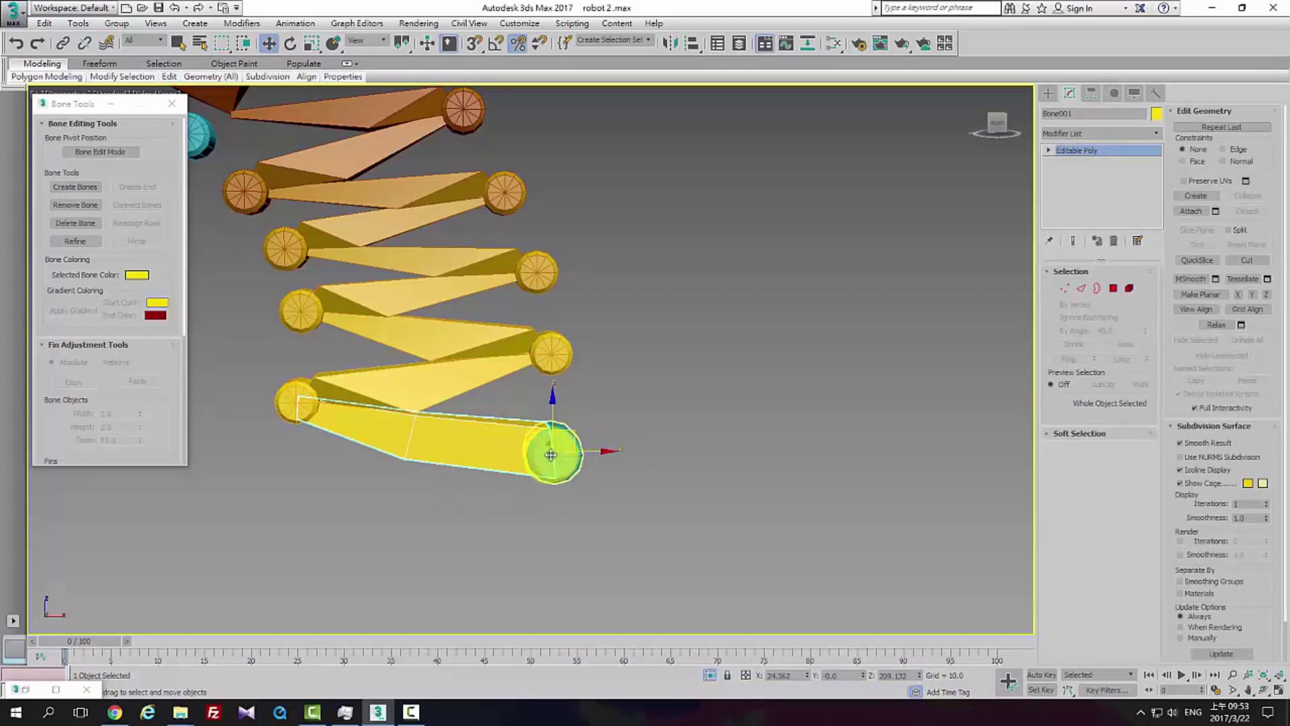
pyautogui.click(563, 492)
pyautogui.click(469, 451)
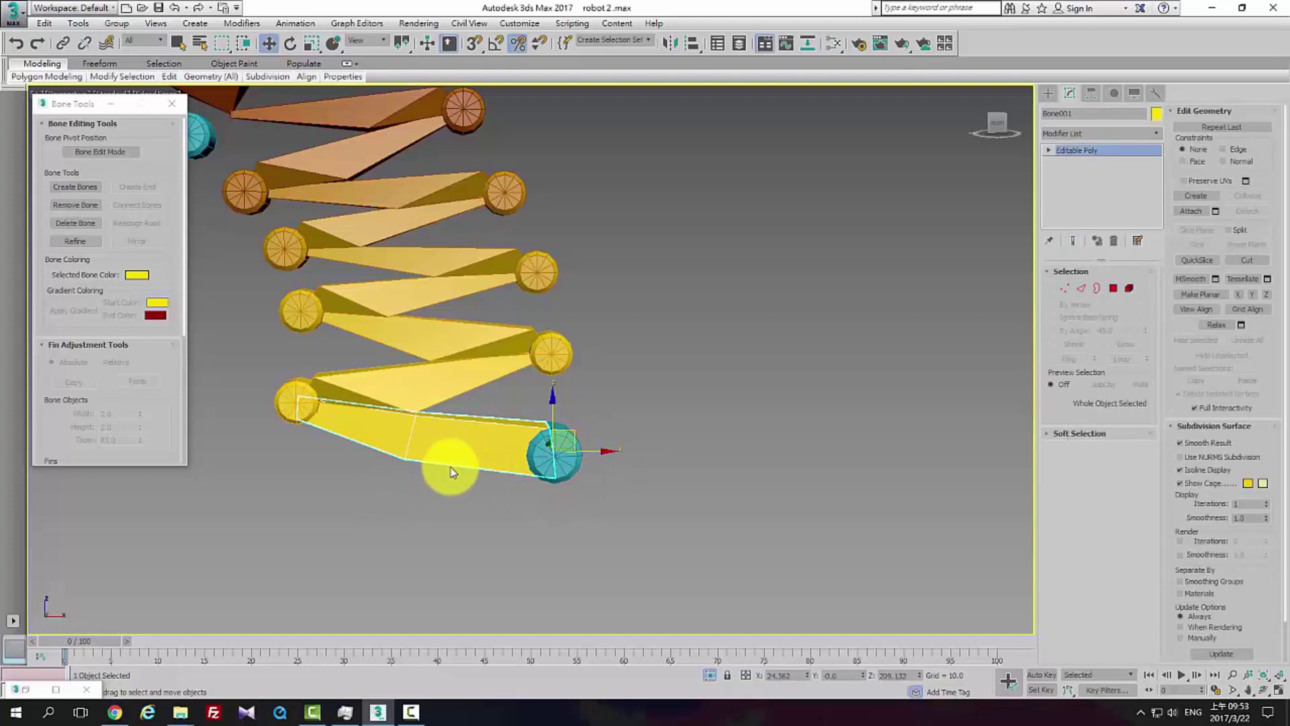
pyautogui.click(1190, 212)
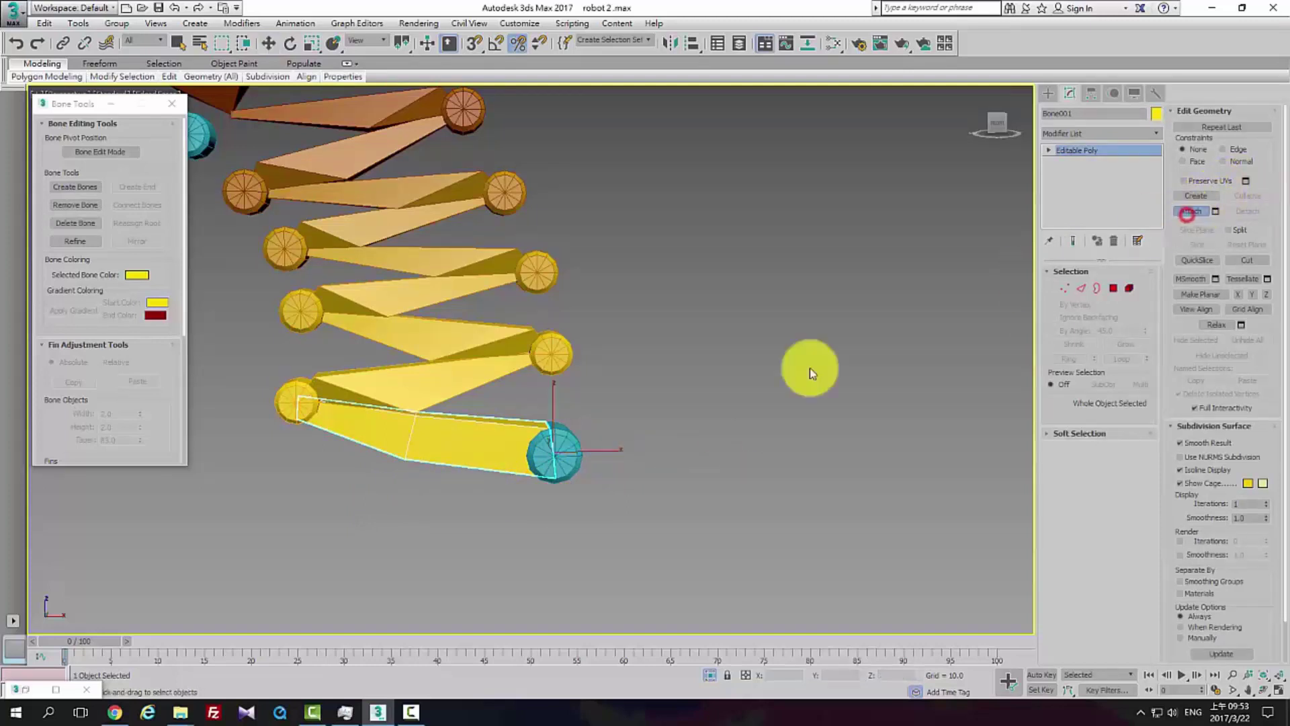
pyautogui.click(569, 449)
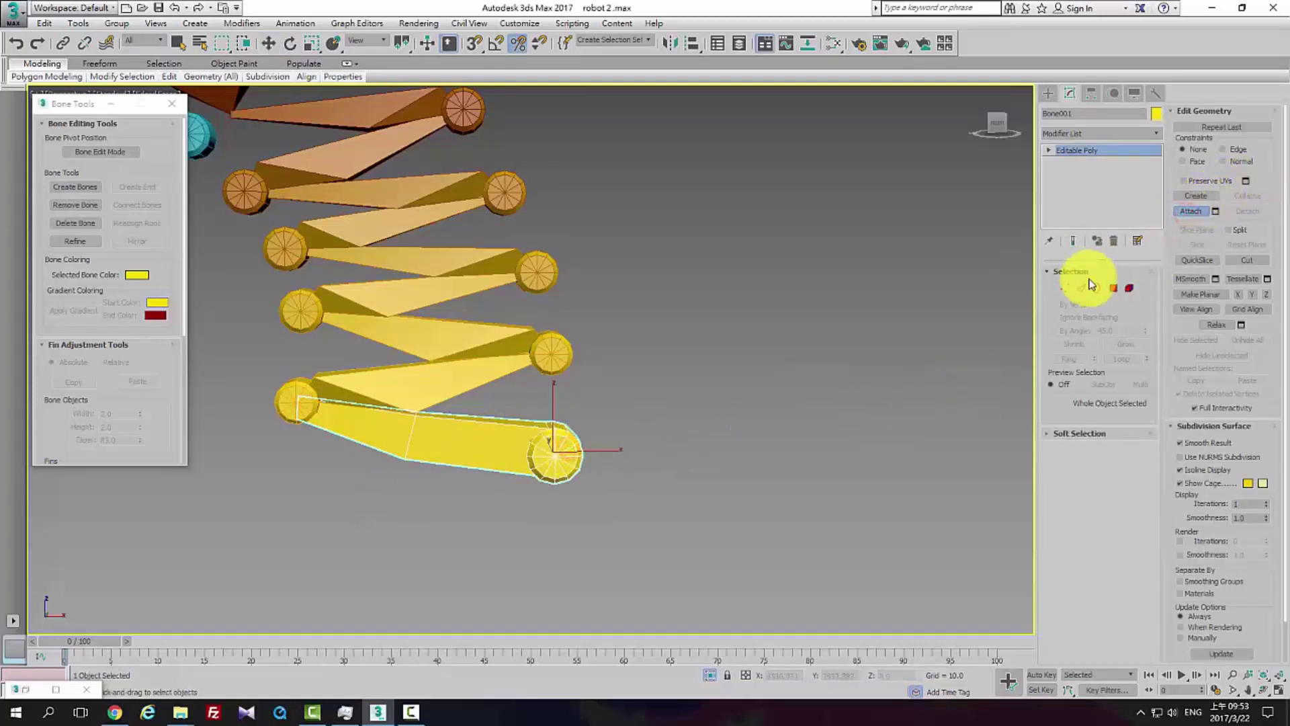
pyautogui.click(673, 470)
pyautogui.moveTo(595, 448); pyautogui.dragTo(653, 486, button='middle')
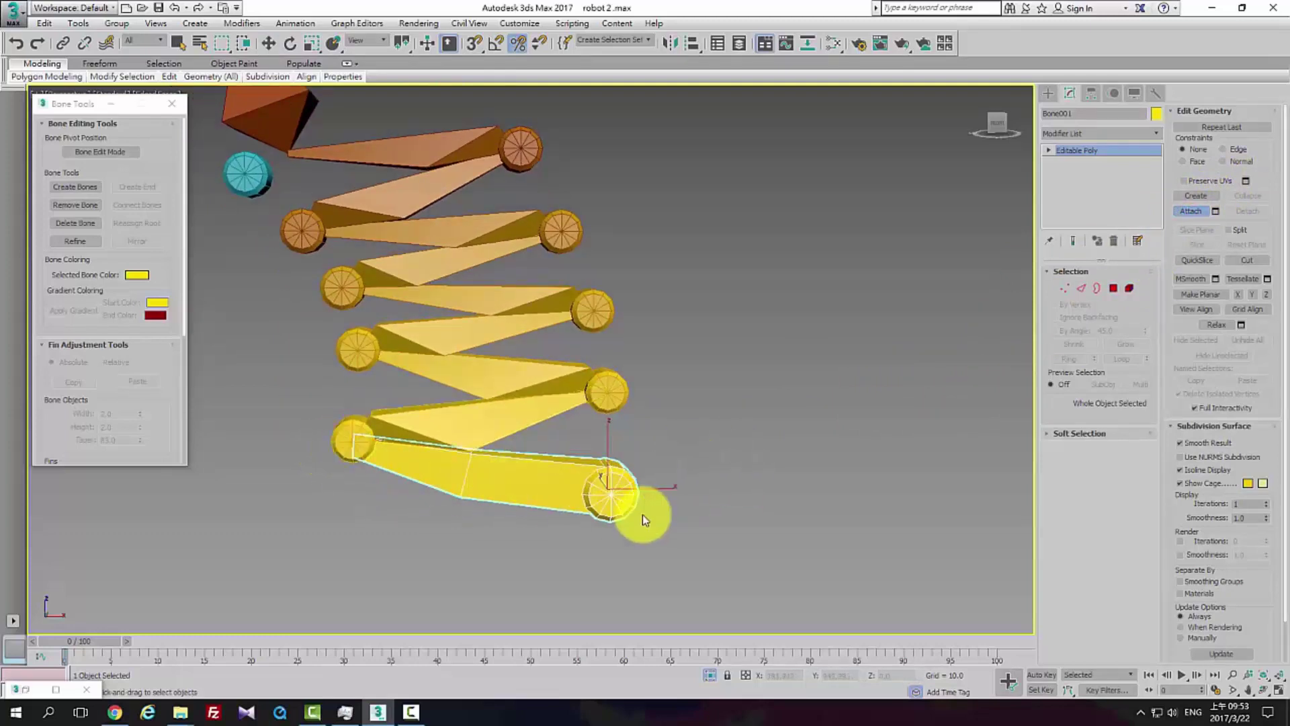
pyautogui.moveTo(725, 270); pyautogui.dragTo(750, 357, button='middle')
pyautogui.scroll(3, 759, 353)
pyautogui.moveTo(463, 251); pyautogui.dragTo(502, 311, button='middle')
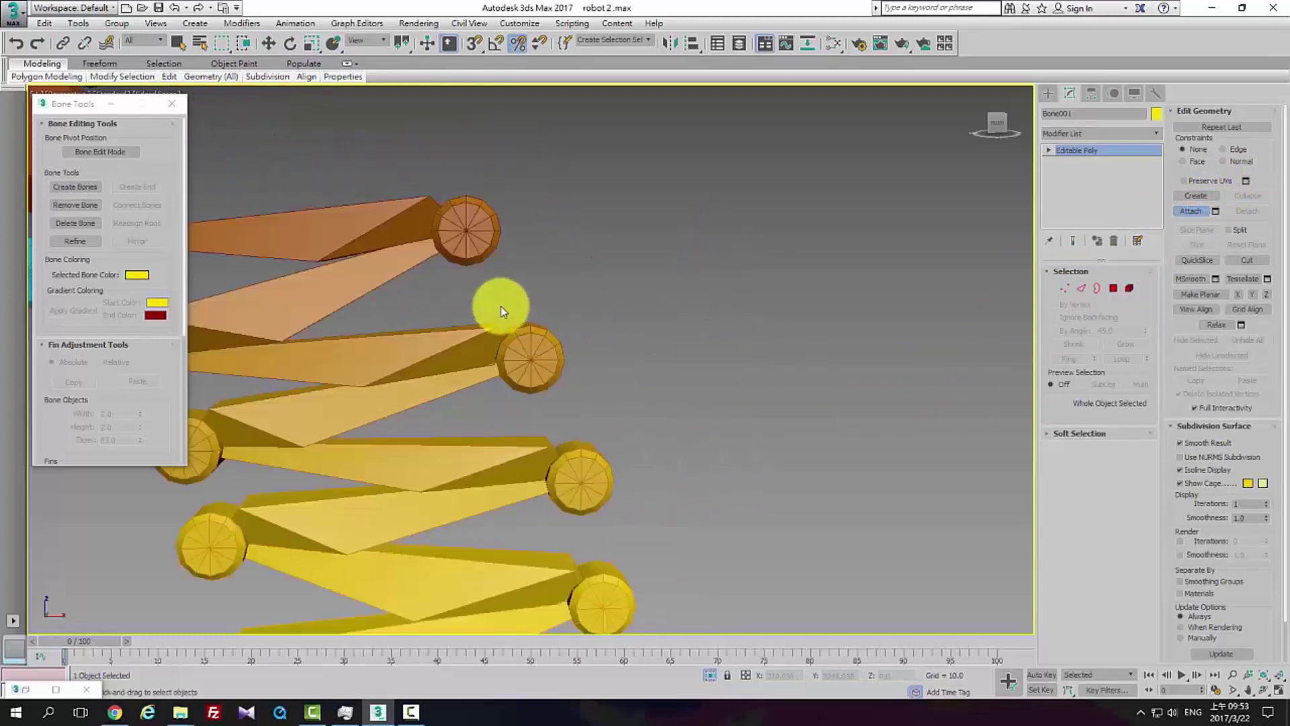
pyautogui.moveTo(550, 277); pyautogui.dragTo(732, 326, button='middle')
pyautogui.scroll(-5, 746, 325)
pyautogui.moveTo(619, 326); pyautogui.dragTo(576, 337, button='middle')
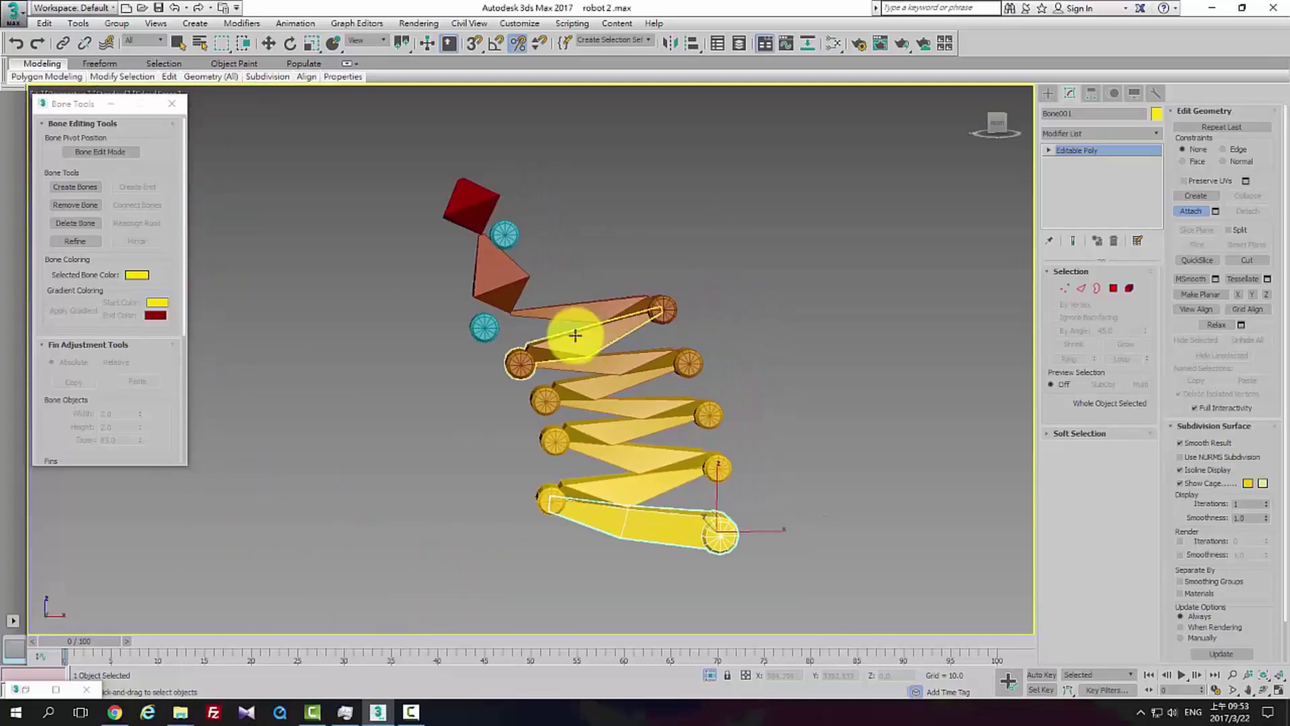
pyautogui.click(487, 326)
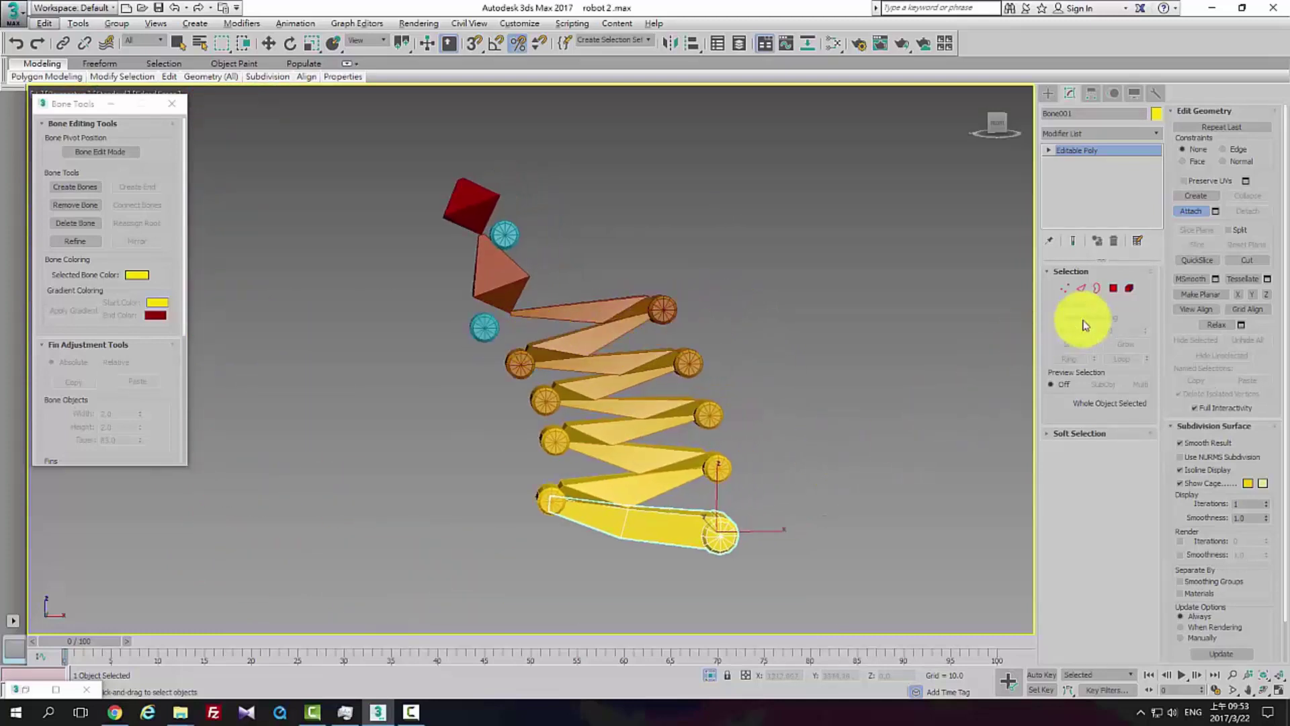
pyautogui.rightClick(779, 327)
pyautogui.rightClick(767, 160)
pyautogui.click(735, 207)
pyautogui.doubleClick(522, 293)
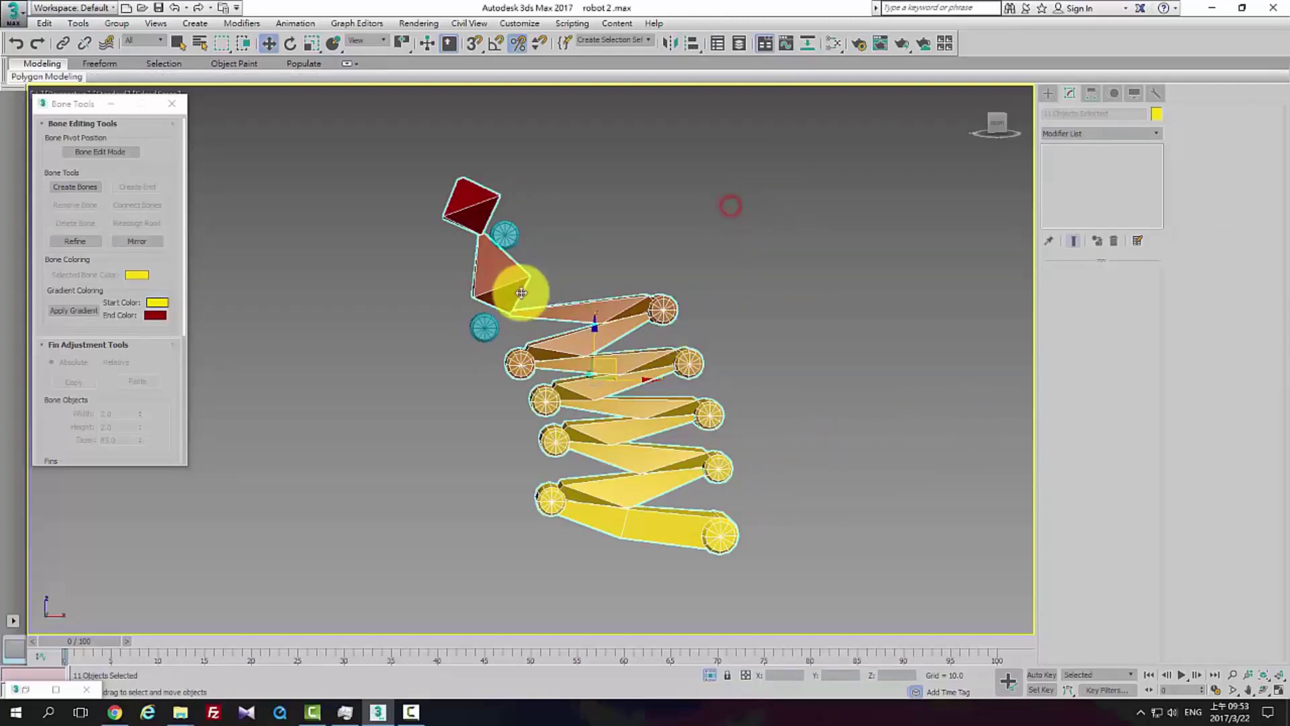
# Align the lower free cyan cylinder to Bone010, below the dark red end bone, in X, Y and Z position, pivot point to pivot point
pyautogui.click(483, 327)
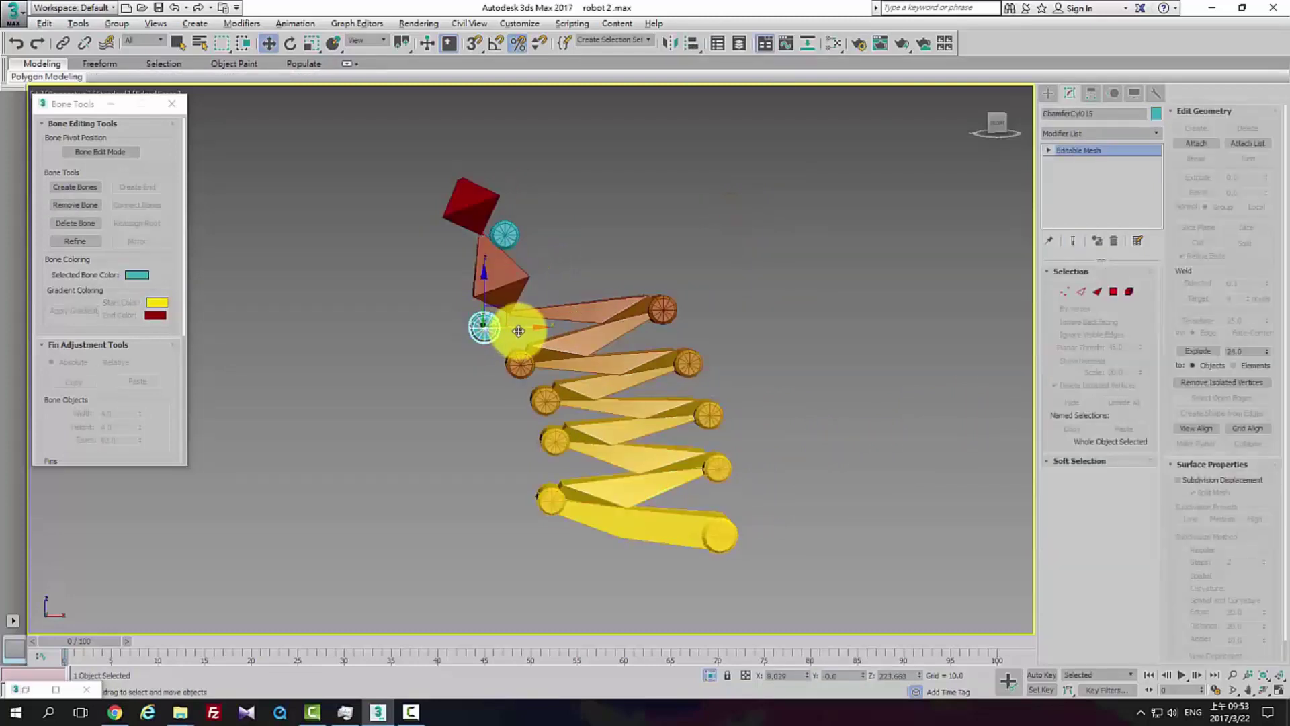
pyautogui.hotkey('alt', 'a')
pyautogui.click(493, 279)
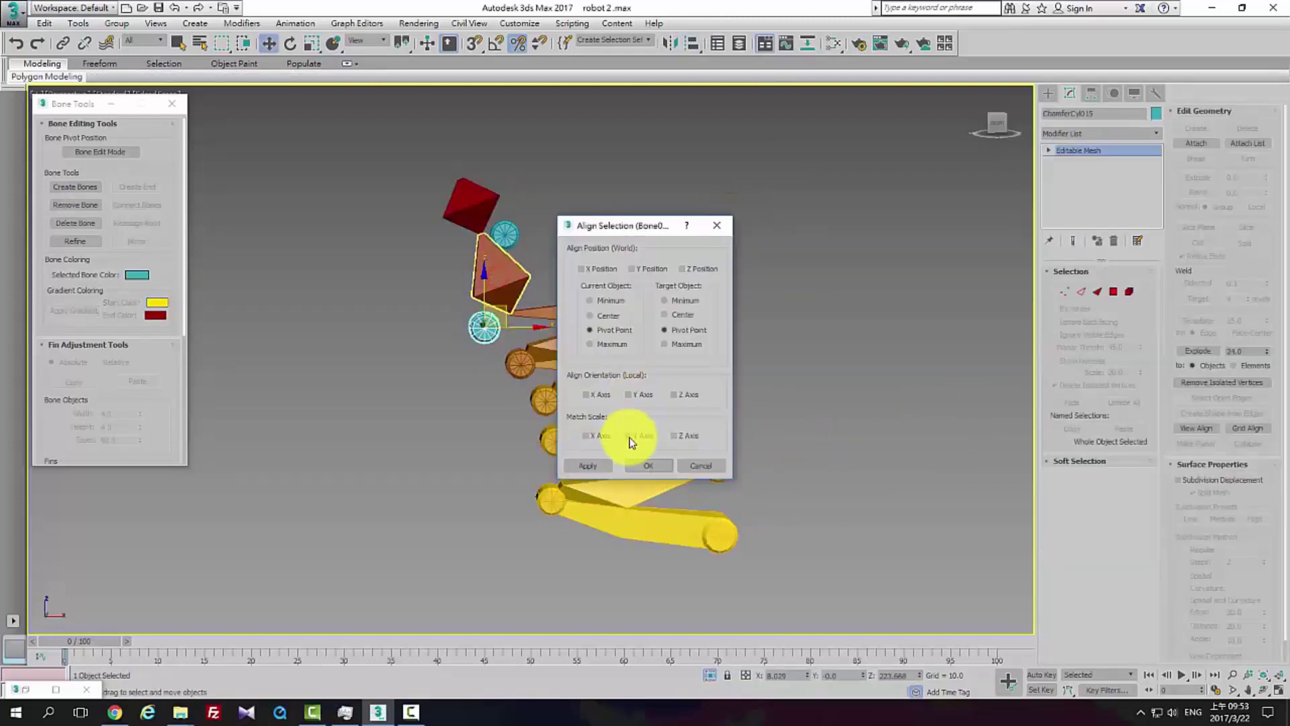
pyautogui.click(586, 268)
pyautogui.click(667, 269)
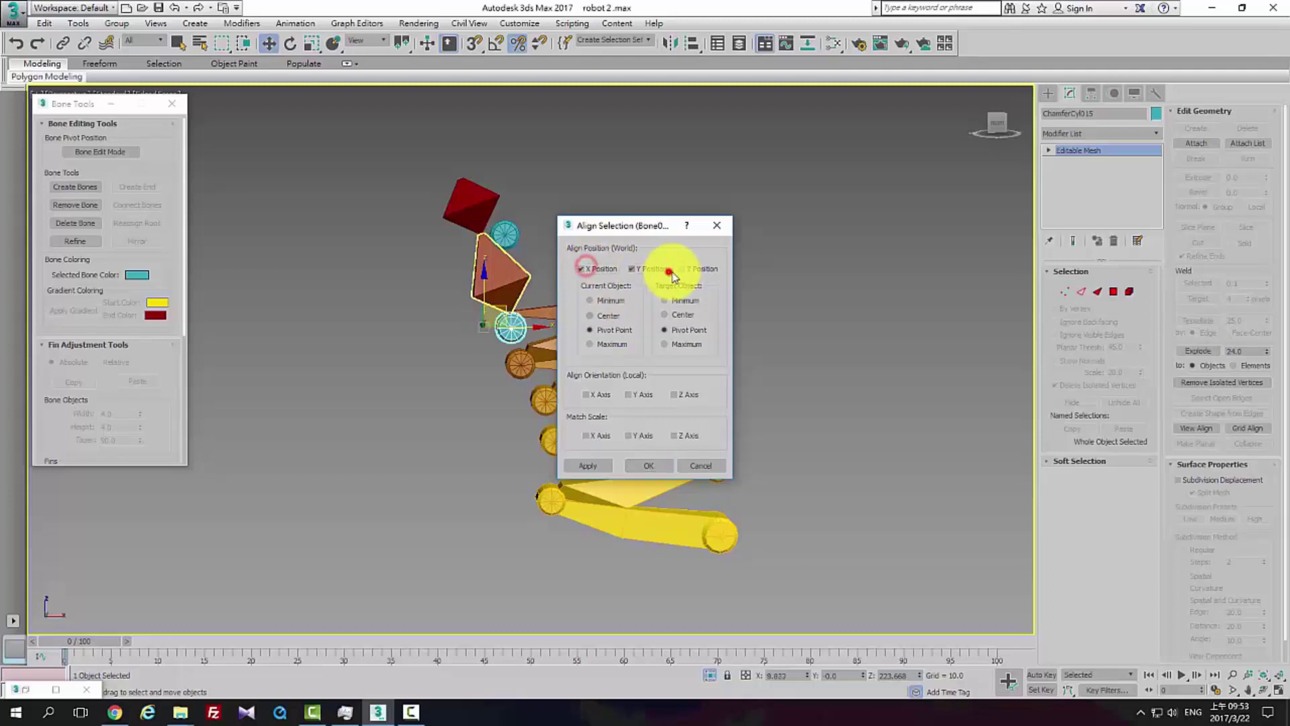
pyautogui.click(690, 270)
pyautogui.click(648, 465)
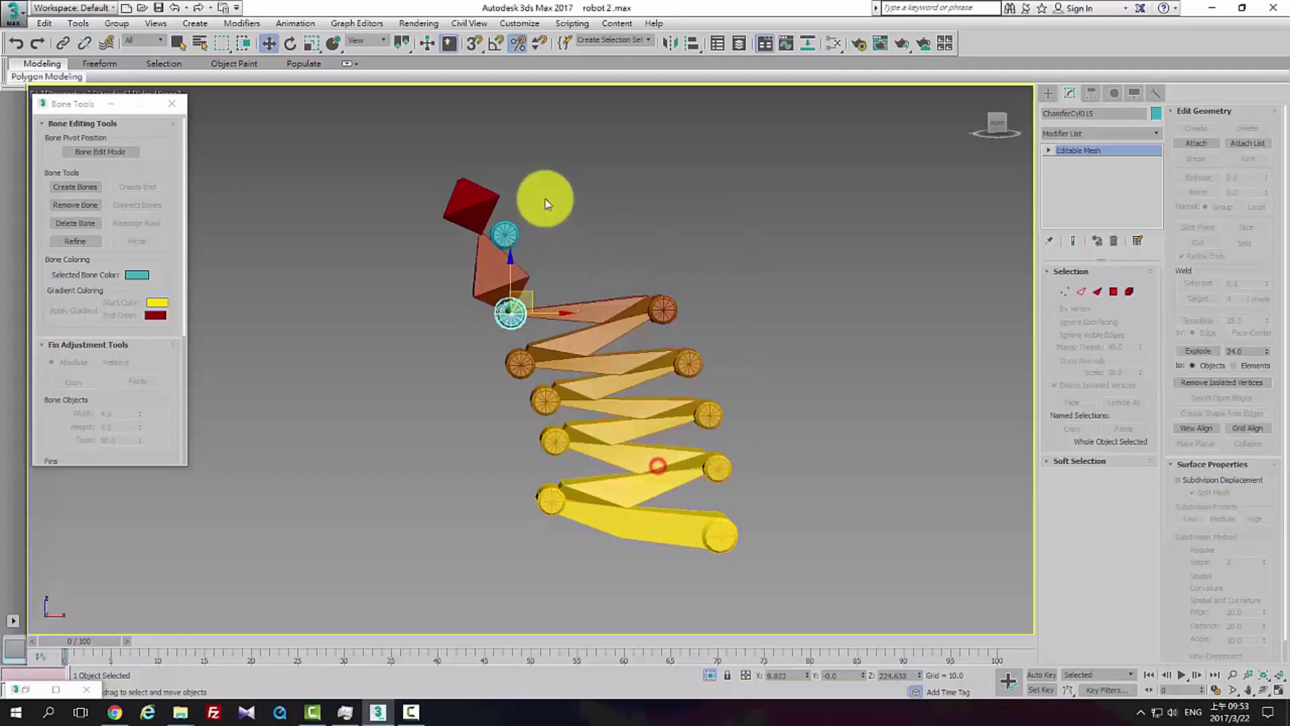
# Align the upper cyan cylinder to the dark red end bone in X, Y and Z position, pivot point to pivot point
pyautogui.click(513, 231)
pyautogui.hotkey('alt', 'a')
pyautogui.click(478, 205)
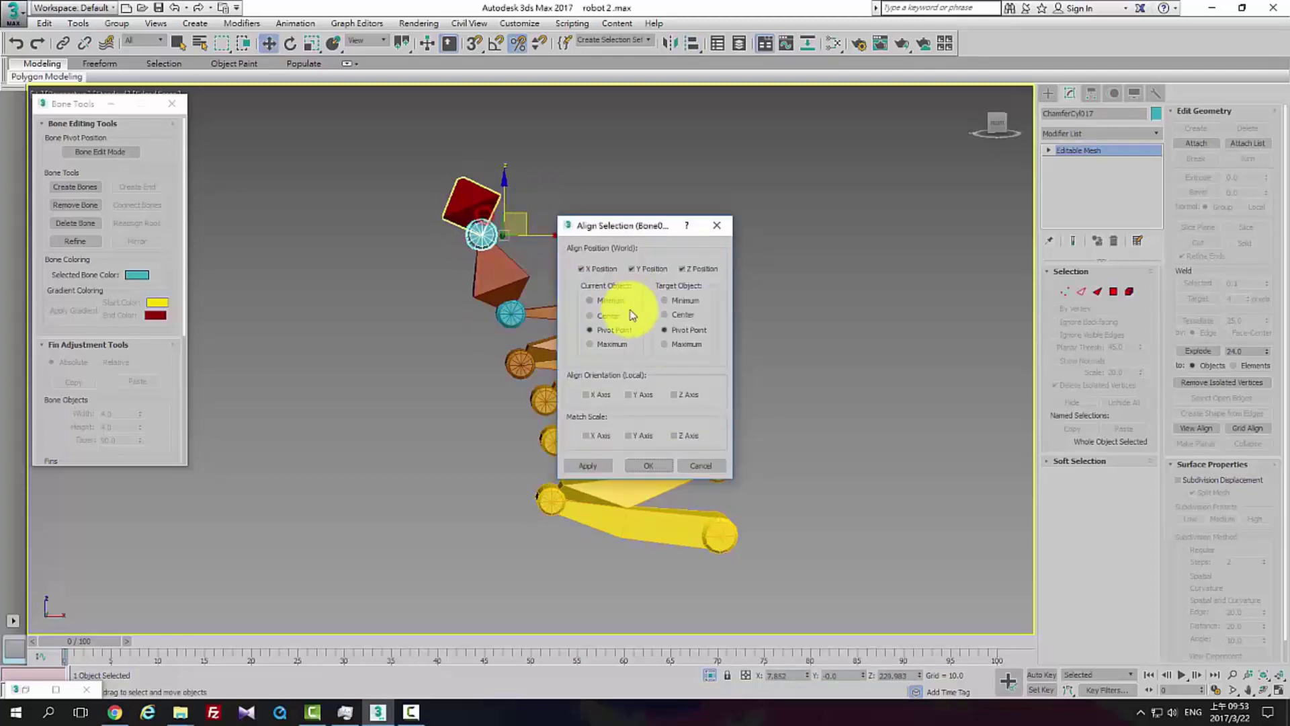
pyautogui.click(651, 465)
# Slim Bone010, between the two cyan cylinders, to width 1.5 and height 1.5 with a taper of 30.2
pyautogui.moveTo(600, 223); pyautogui.dragTo(557, 250, button='middle')
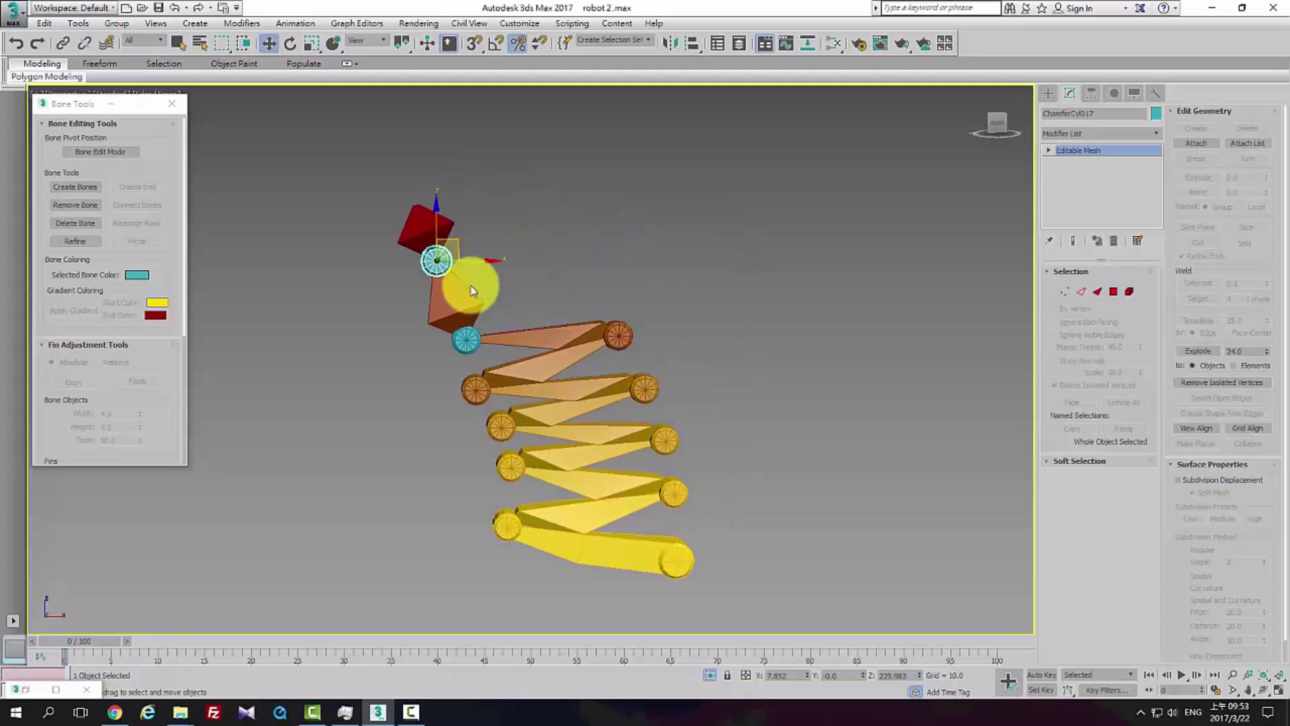
pyautogui.click(474, 298)
pyautogui.moveTo(139, 413); pyautogui.dragTo(139, 418)
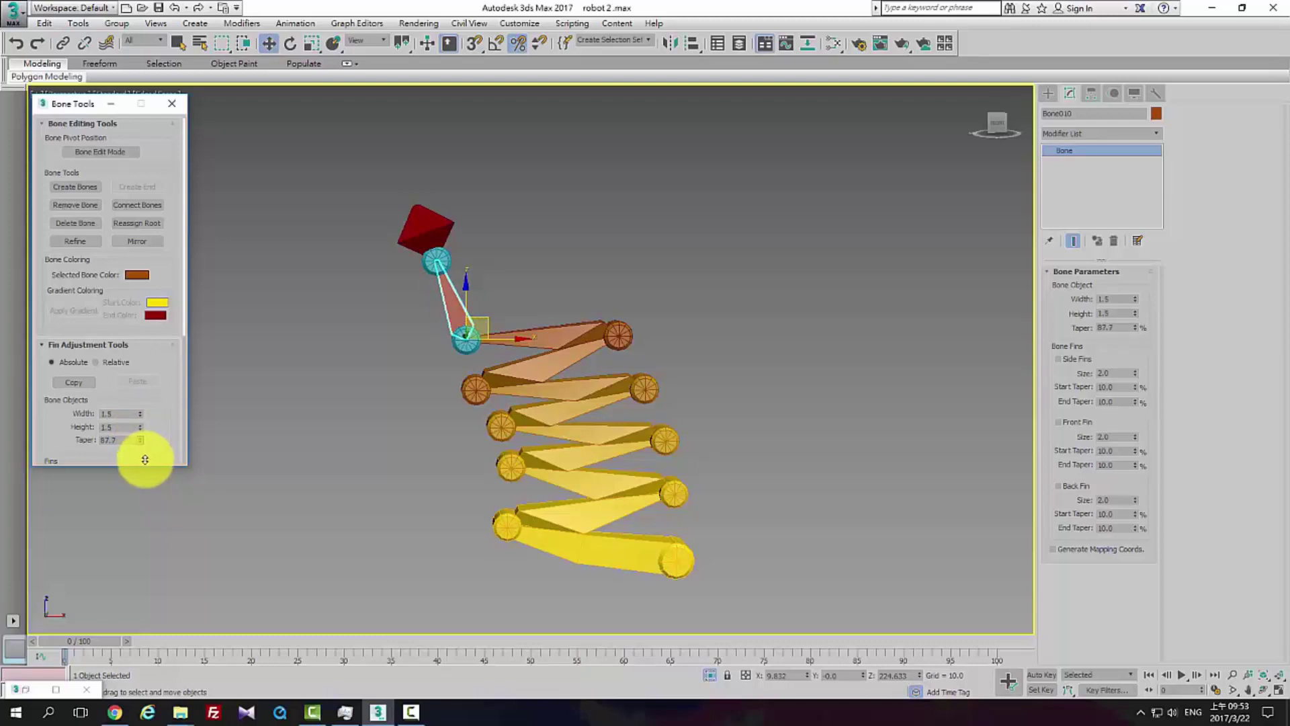
pyautogui.moveTo(149, 484); pyautogui.dragTo(156, 165)
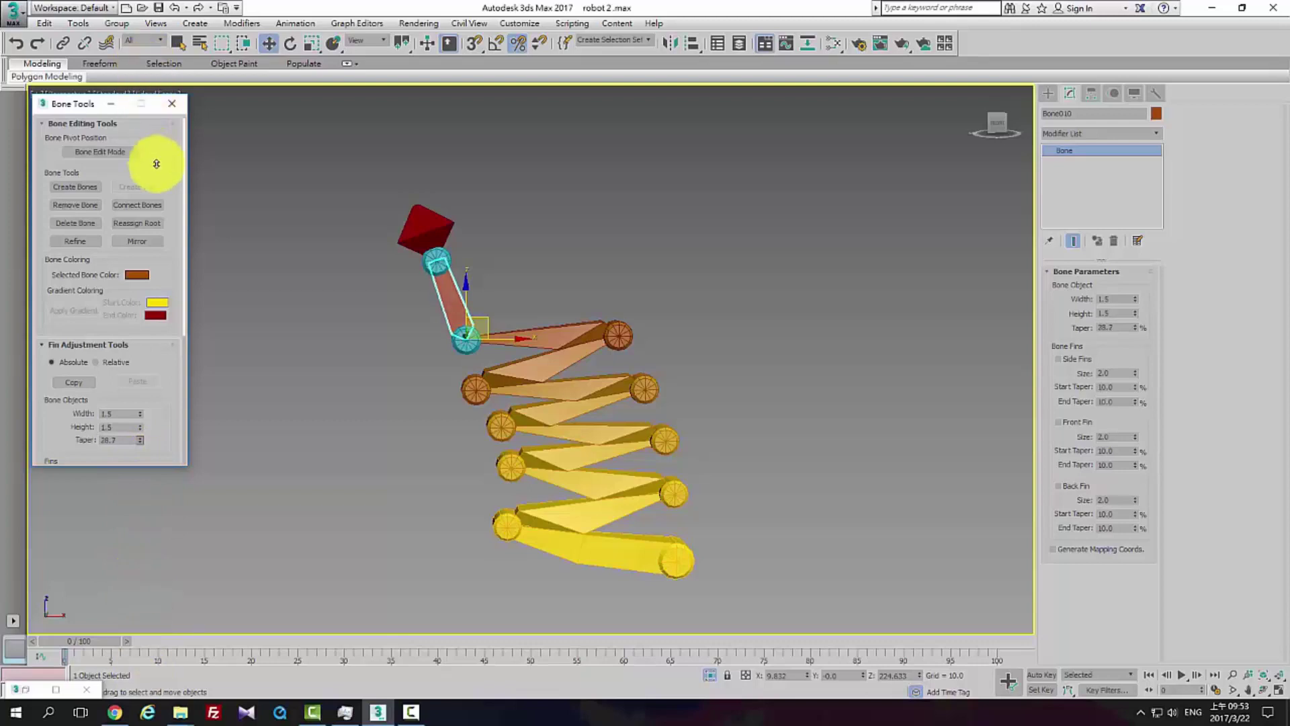
pyautogui.moveTo(579, 210); pyautogui.dragTo(593, 248, button='middle')
pyautogui.click(591, 250)
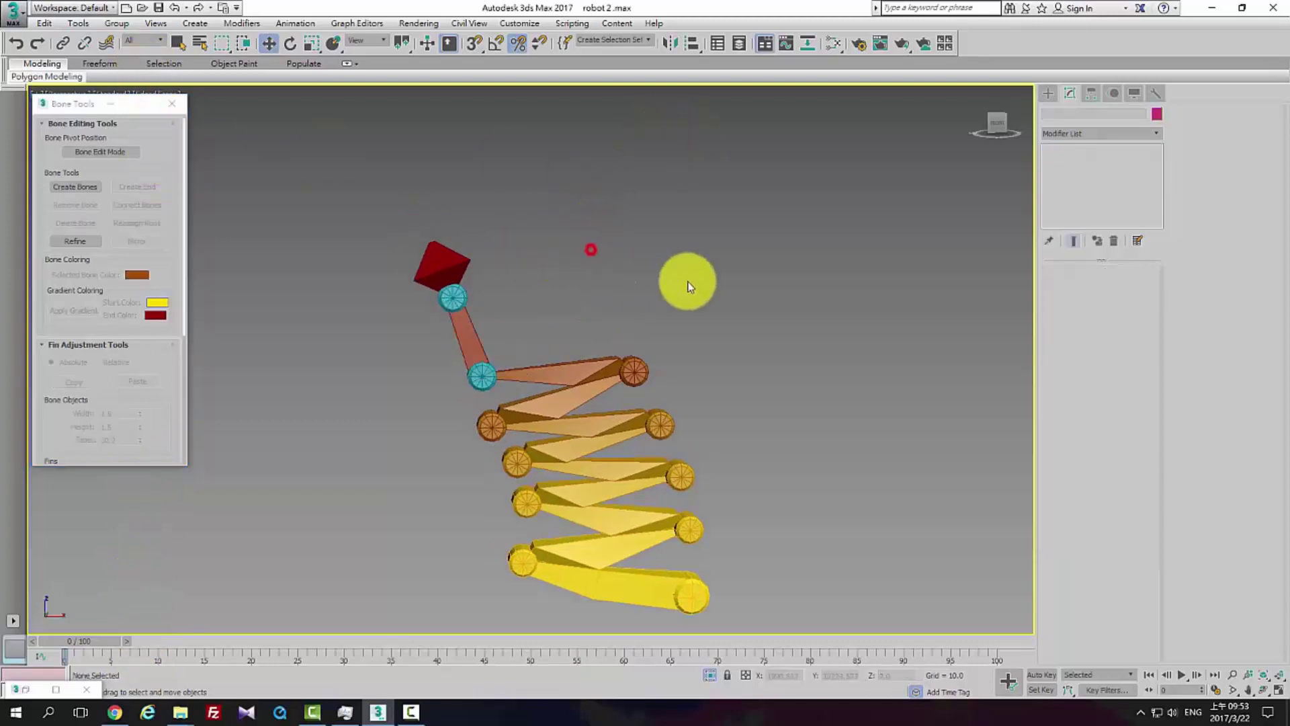
# Slim the dark red end bone to a width of 1.1 and a height of 1.1
pyautogui.keyDown('alt'); pyautogui.moveTo(687, 282); pyautogui.dragTo(659, 299, button='middle'); pyautogui.keyUp('alt')
pyautogui.click(438, 288)
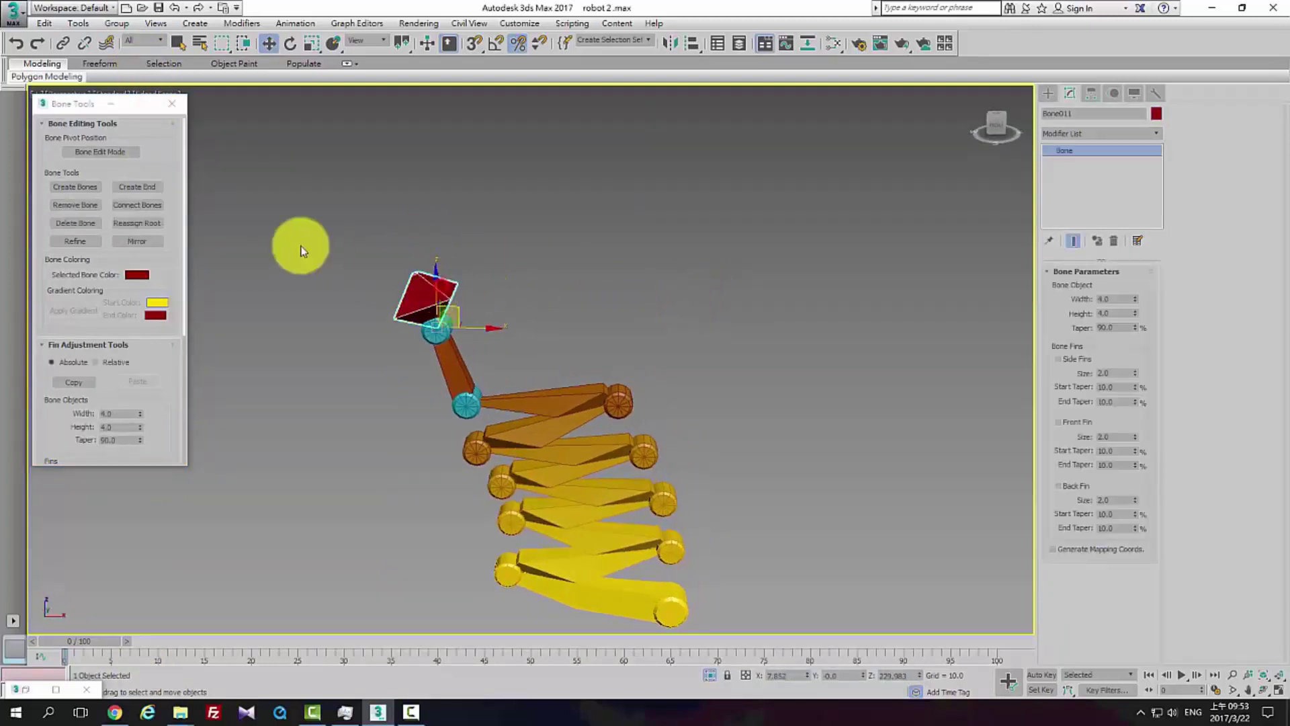
pyautogui.moveTo(142, 422); pyautogui.dragTo(141, 448)
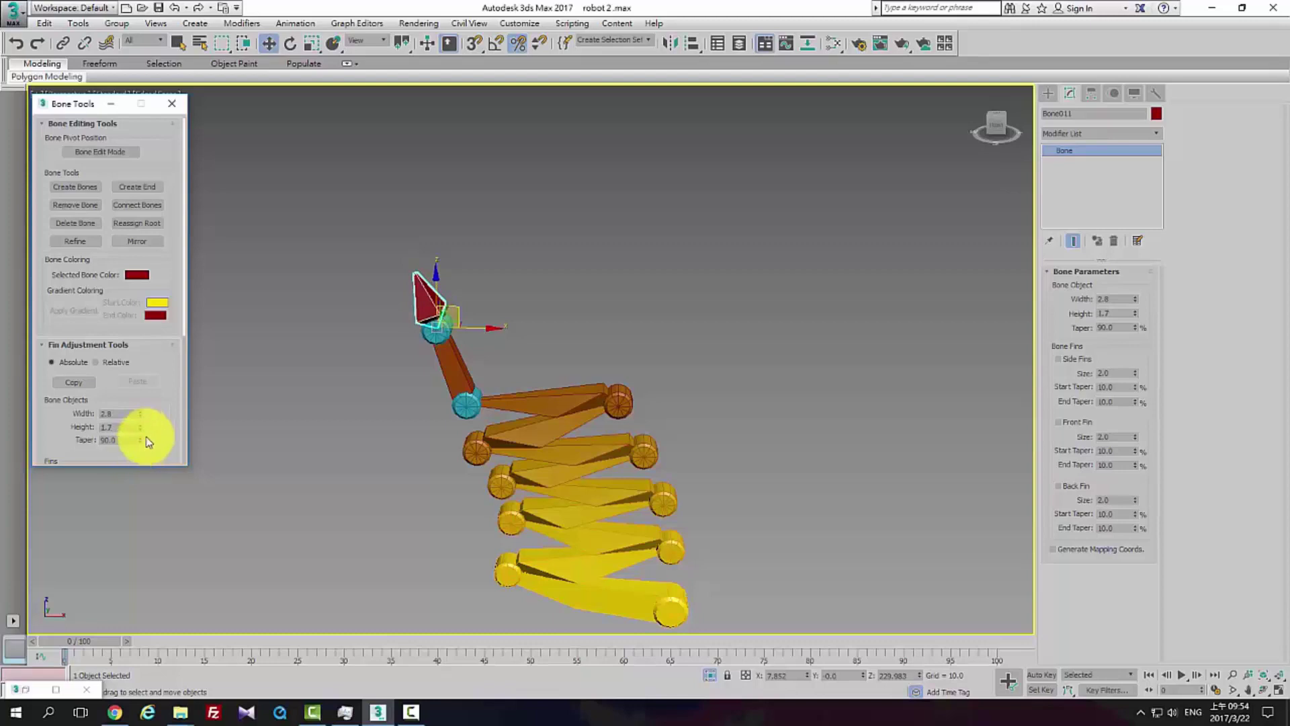
pyautogui.keyDown('alt'); pyautogui.moveTo(645, 323); pyautogui.dragTo(387, 342, button='middle'); pyautogui.keyUp('alt')
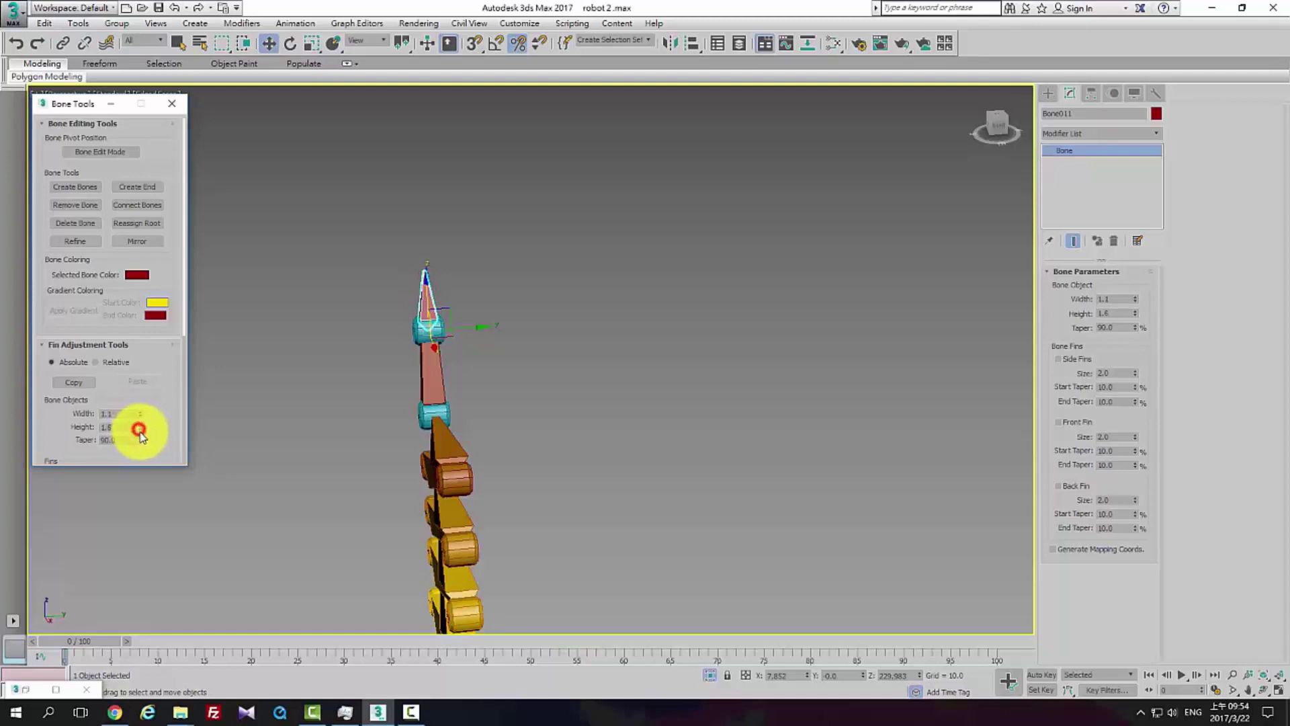
pyautogui.moveTo(140, 435); pyautogui.dragTo(141, 442)
pyautogui.keyDown('alt'); pyautogui.moveTo(417, 345); pyautogui.dragTo(452, 308, button='middle'); pyautogui.keyUp('alt')
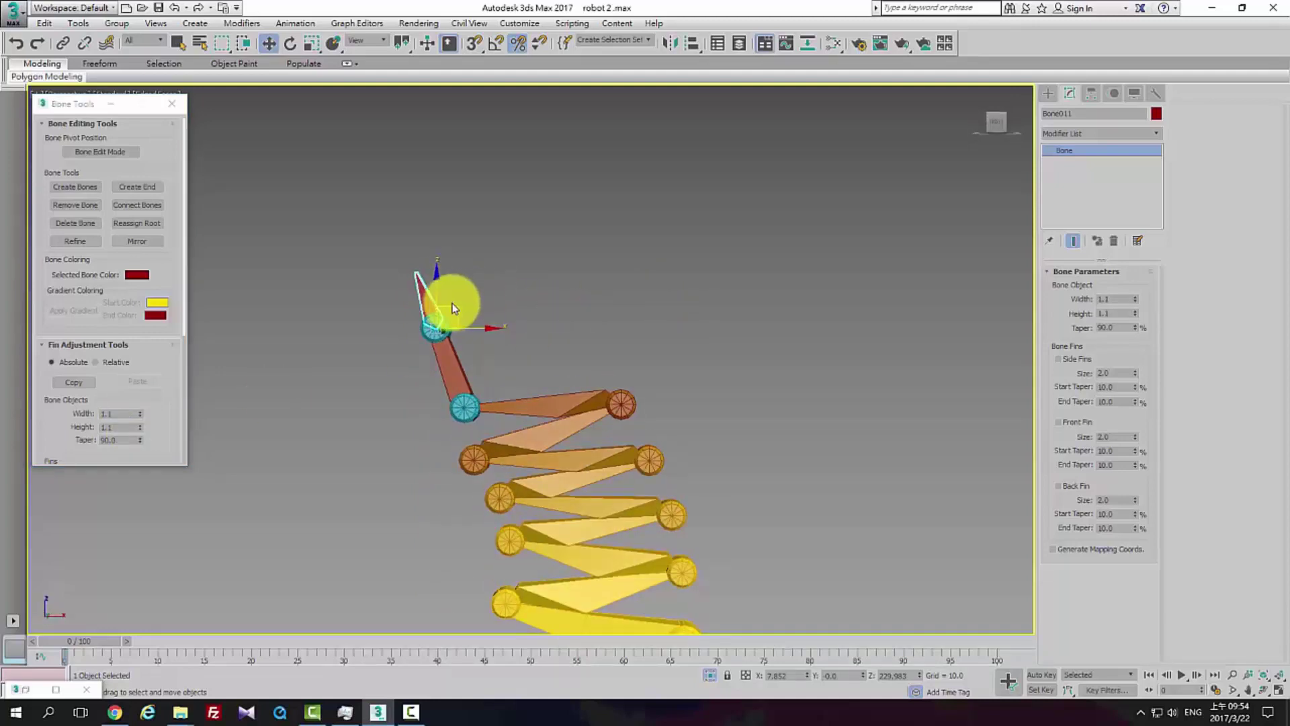
# Convert Bone010 to an Editable Poly and attach the cyan cylinder at its lower joint
pyautogui.moveTo(605, 319); pyautogui.dragTo(571, 231, button='middle')
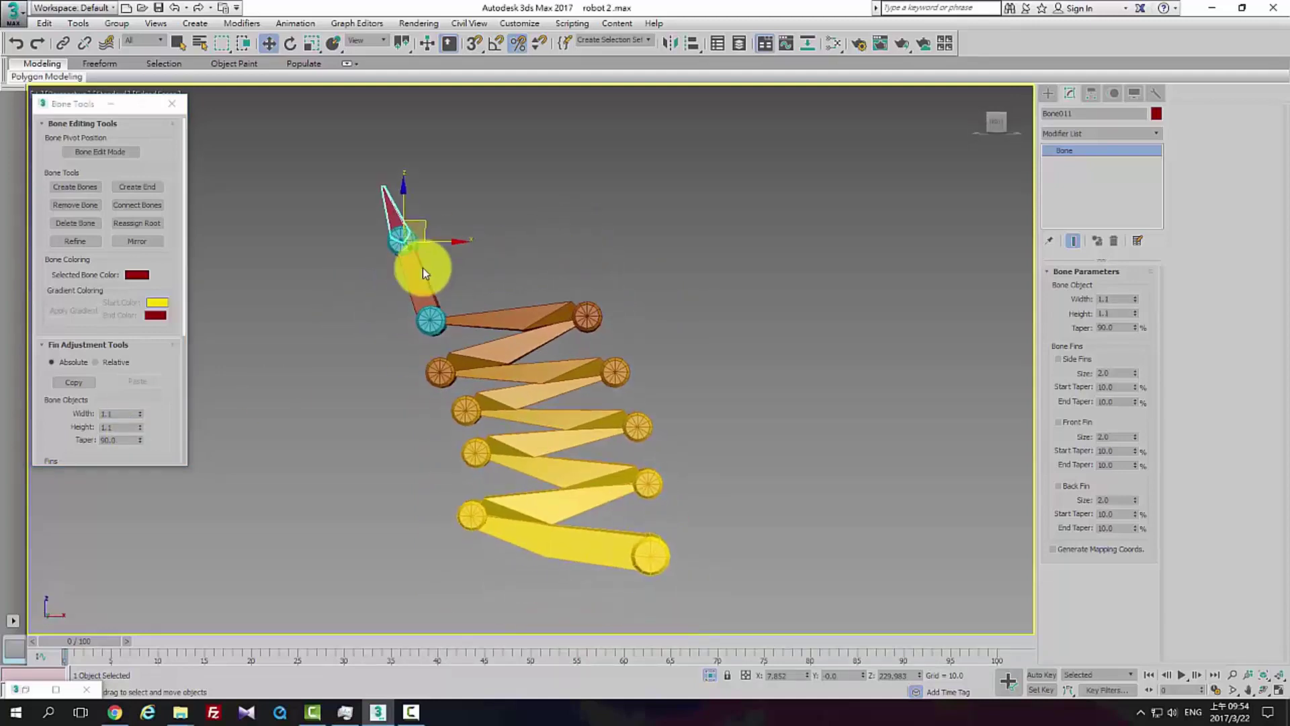
pyautogui.click(417, 275)
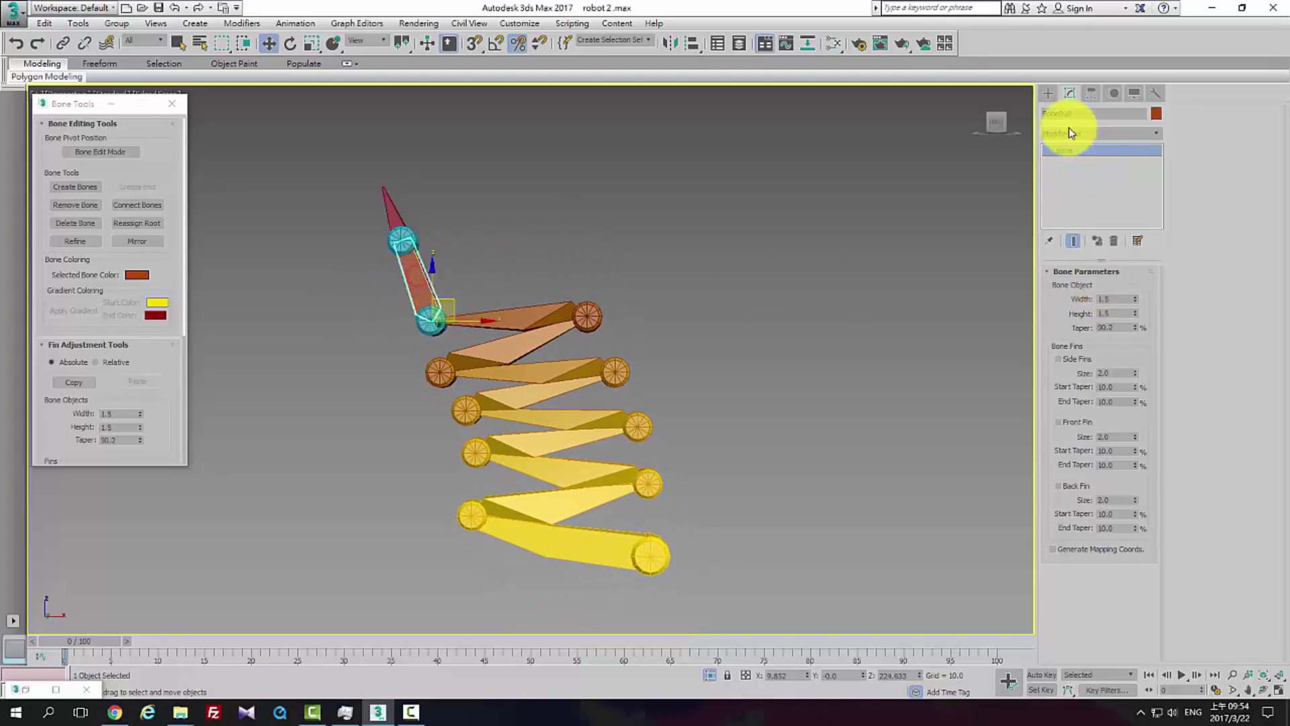
pyautogui.rightClick(435, 277)
pyautogui.moveTo(474, 422)
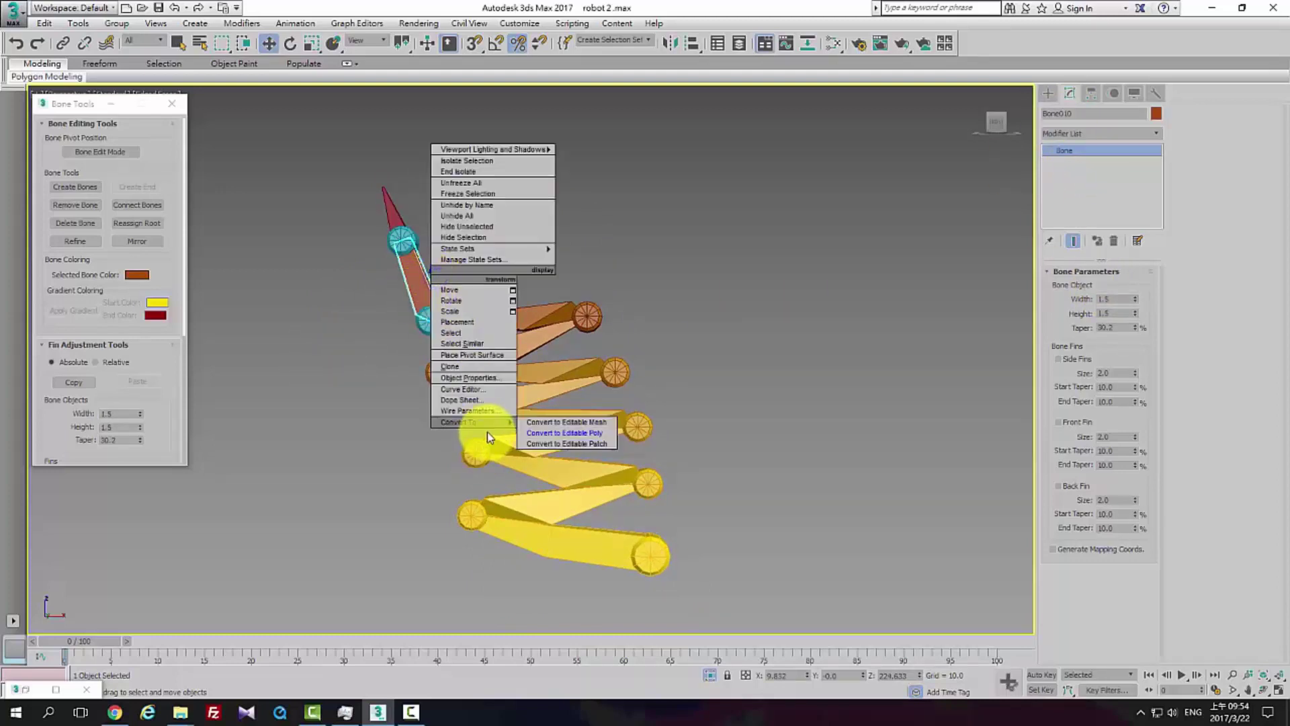
pyautogui.click(588, 433)
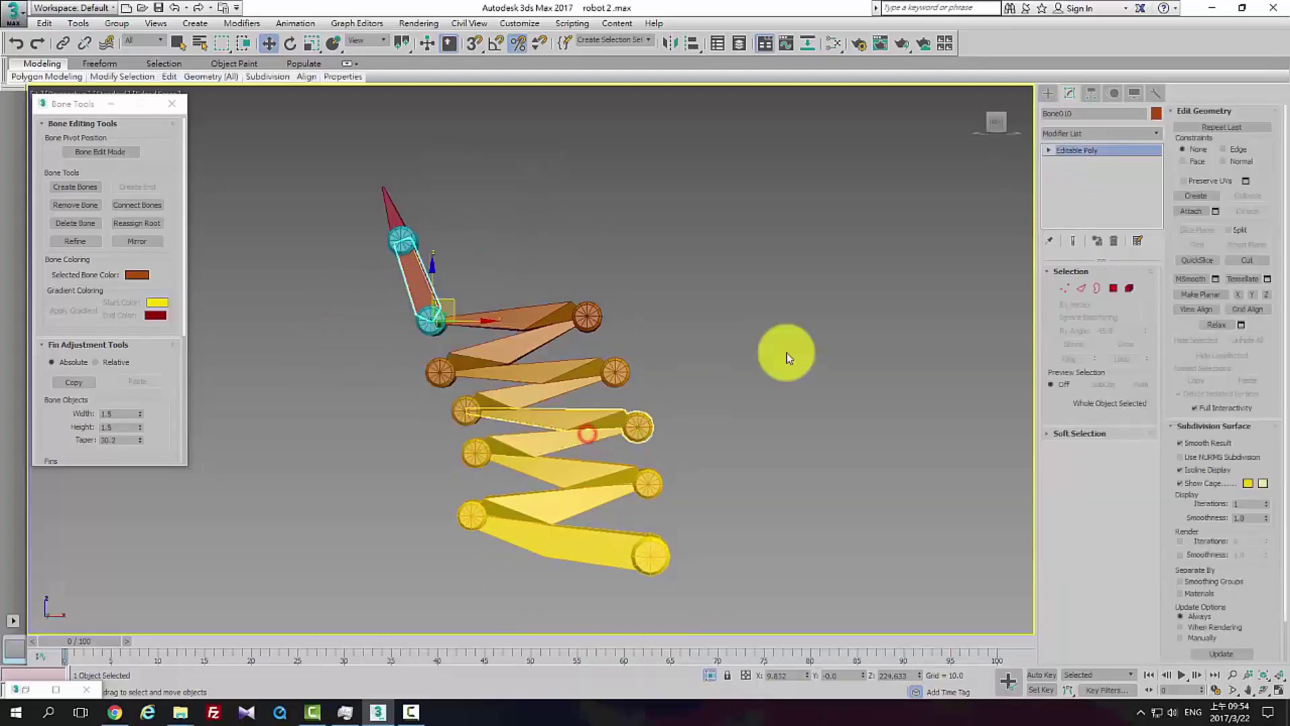
pyautogui.click(1193, 212)
pyautogui.click(430, 321)
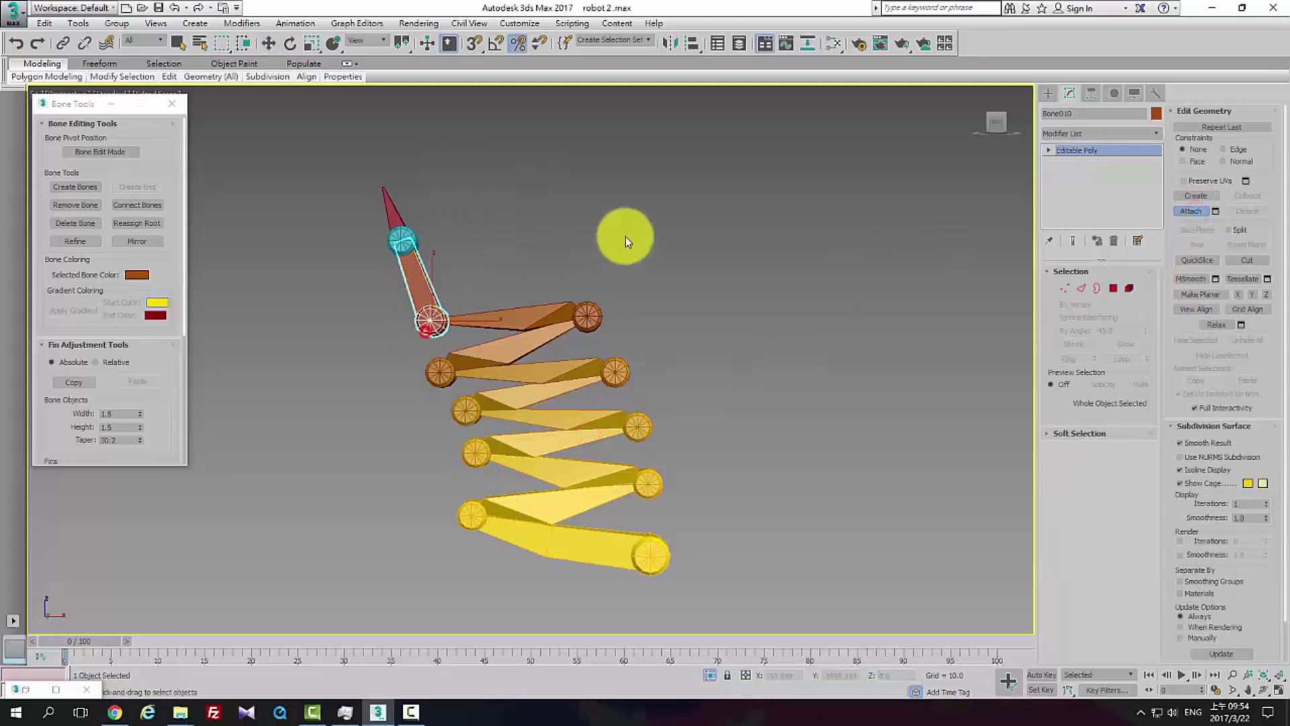
pyautogui.click(515, 219)
# Convert the dark red end bone to an Editable Poly, attach the remaining cyan cylinder to it, and return to object level
pyautogui.click(389, 211)
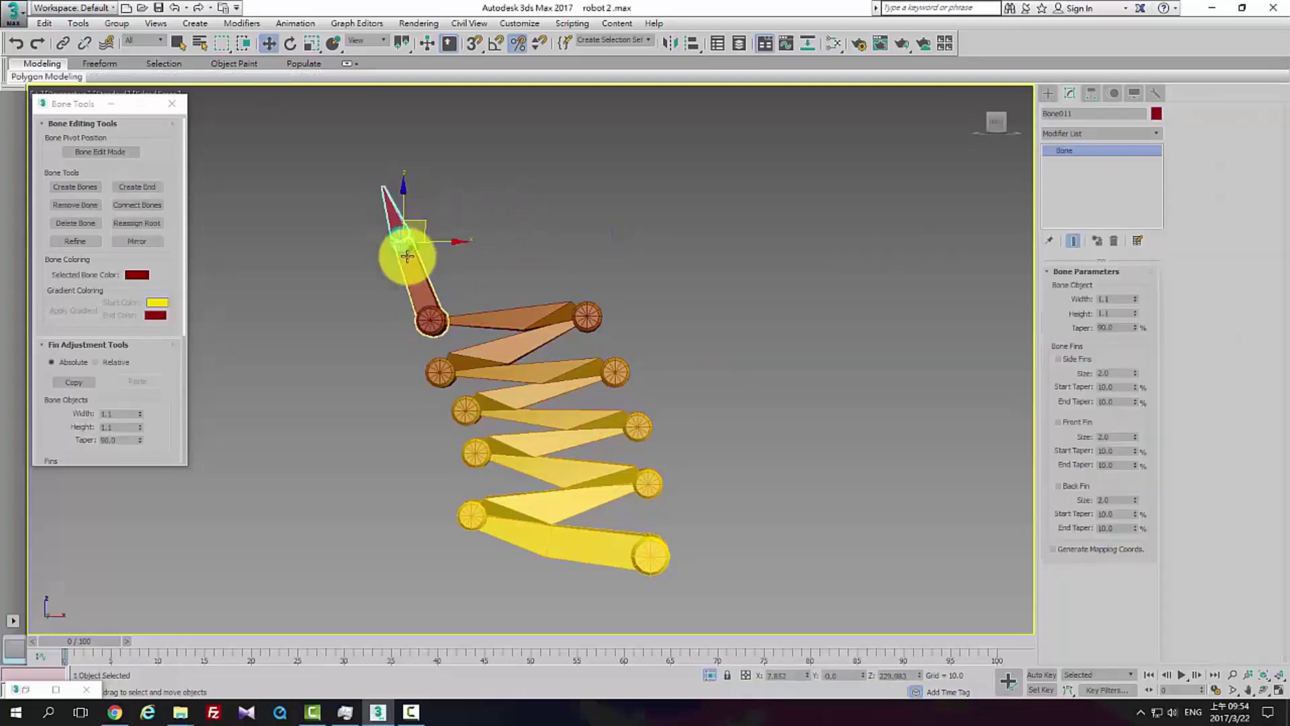
pyautogui.rightClick(394, 214)
pyautogui.moveTo(442, 361)
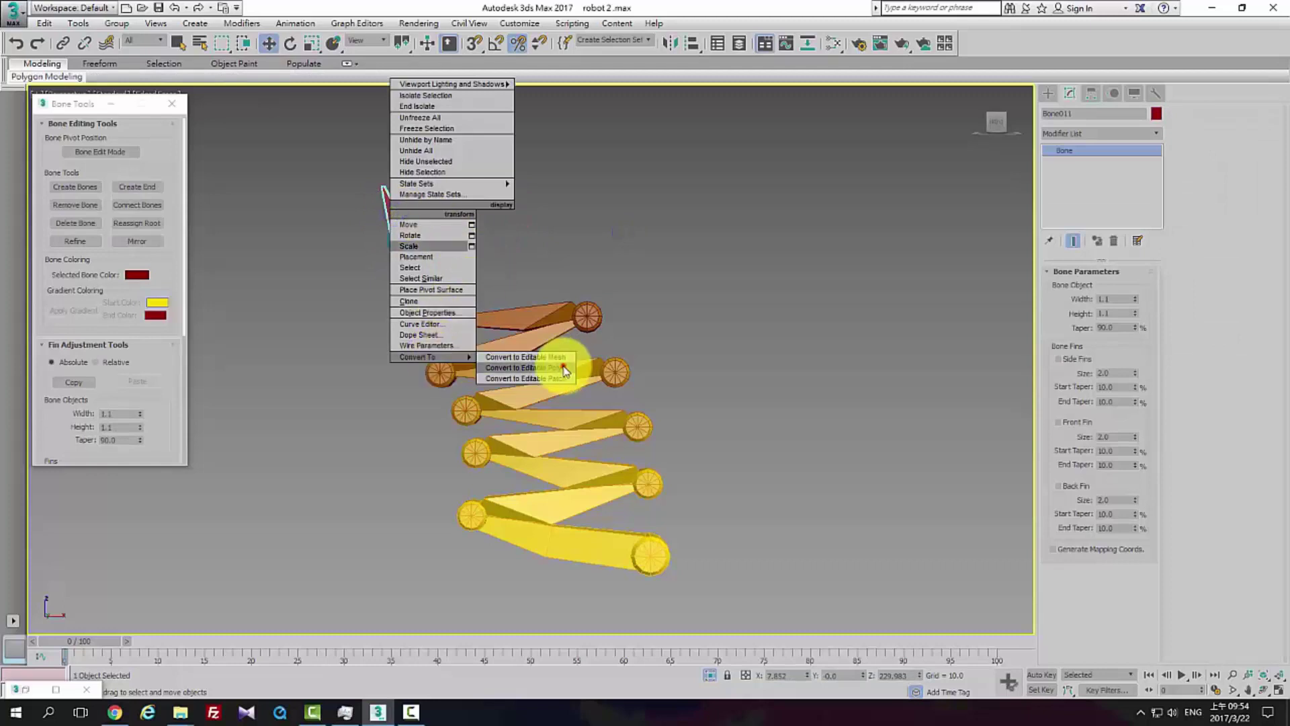
pyautogui.click(528, 367)
pyautogui.click(1190, 211)
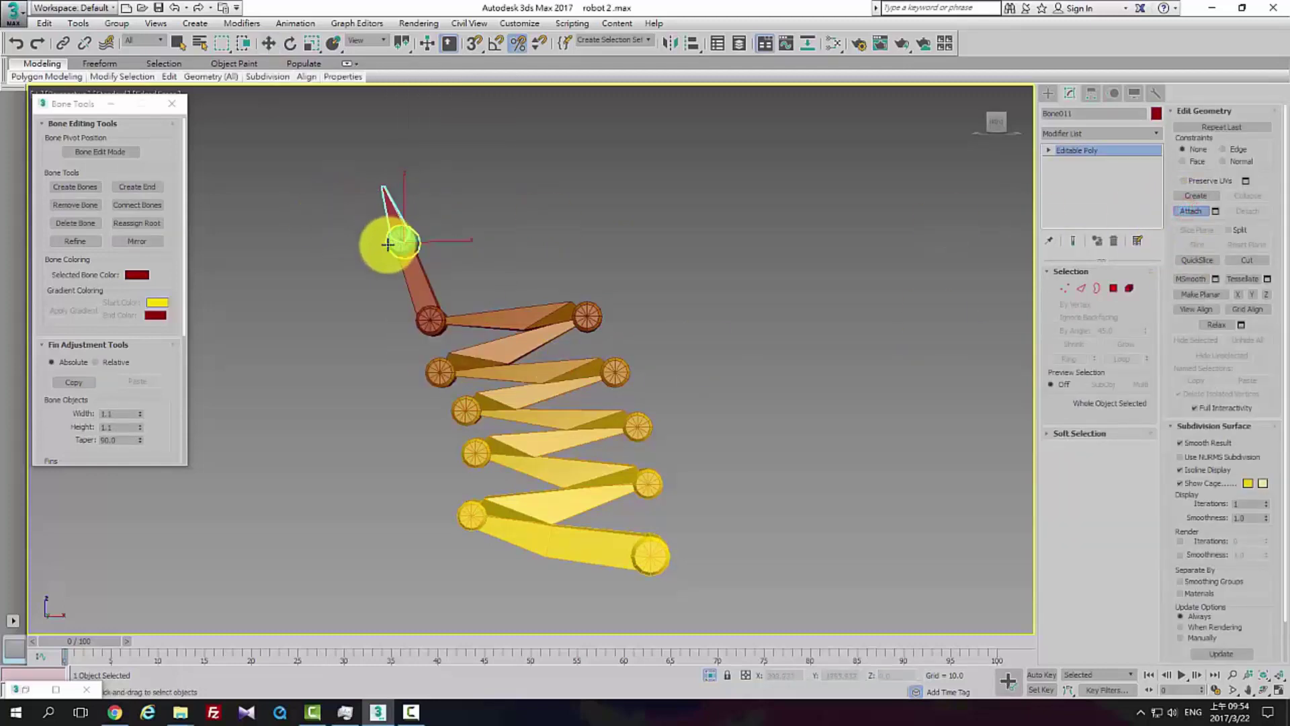
pyautogui.scroll(-4, 660, 245)
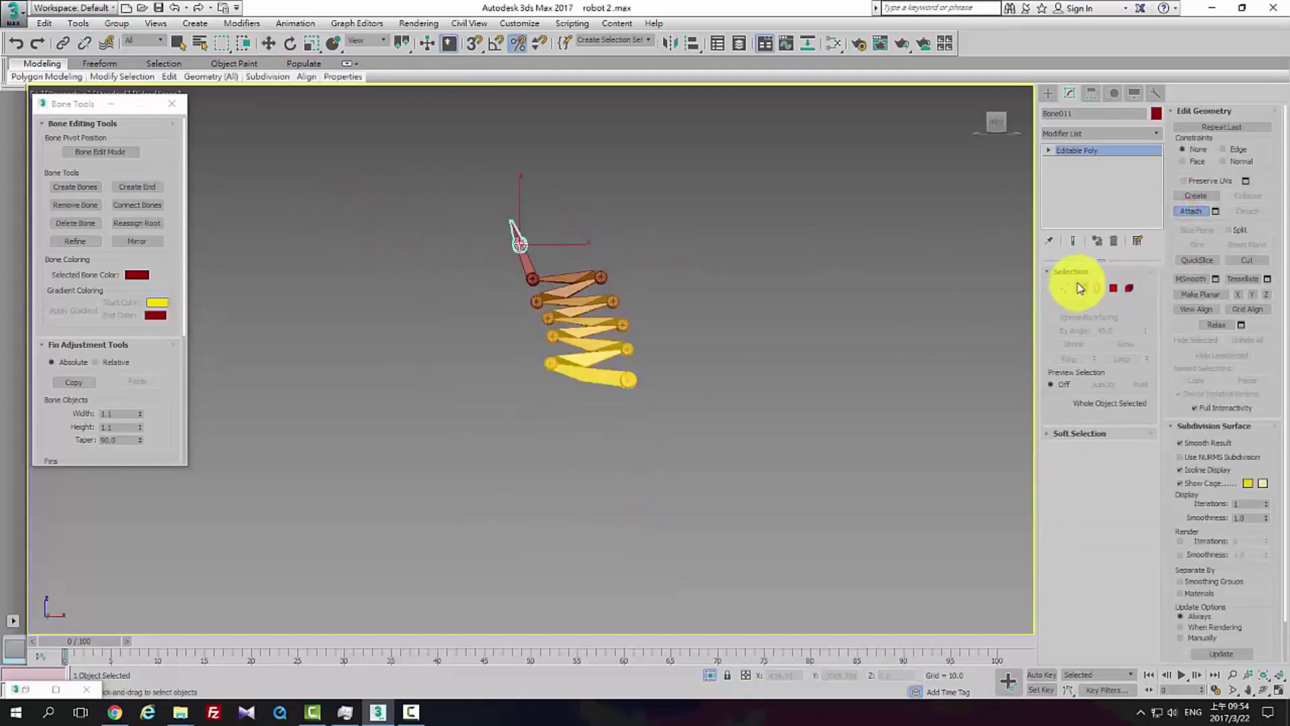
pyautogui.click(1126, 148)
pyautogui.moveTo(772, 230); pyautogui.dragTo(716, 281, button='middle')
pyautogui.scroll(4, 665, 292)
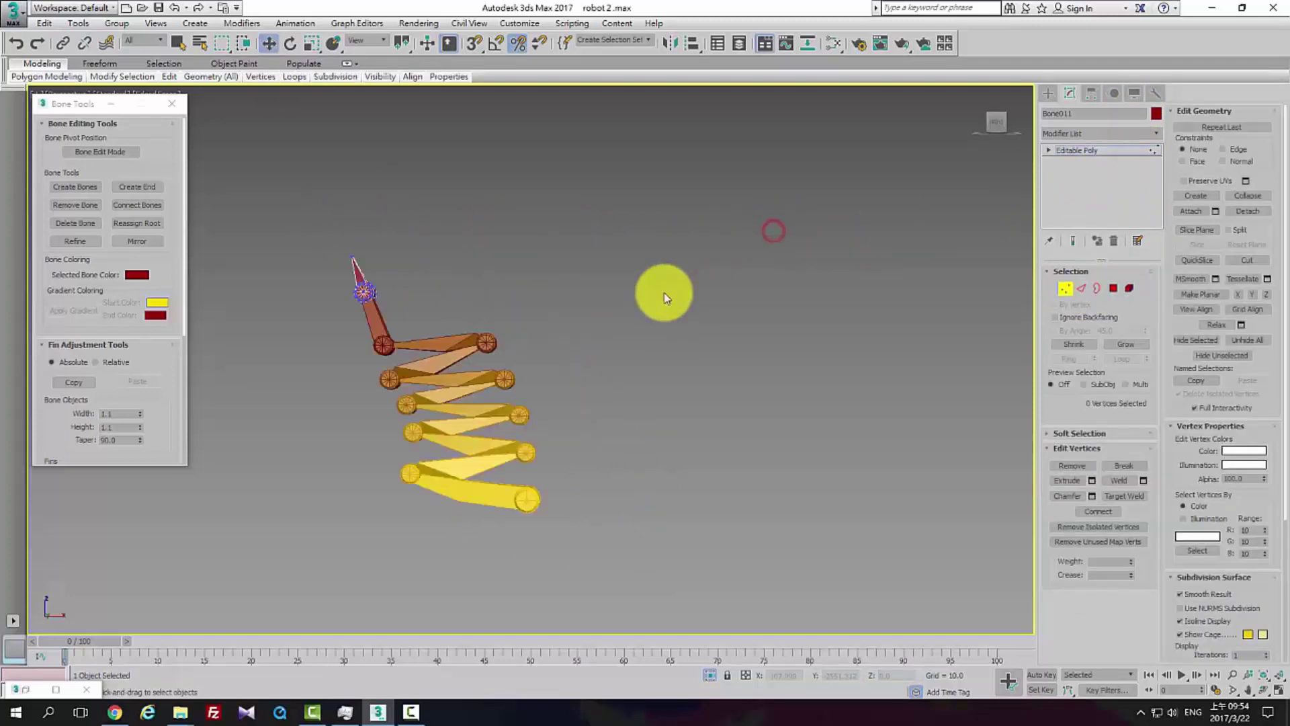
pyautogui.click(1059, 287)
pyautogui.moveTo(625, 342); pyautogui.dragTo(761, 286, button='middle')
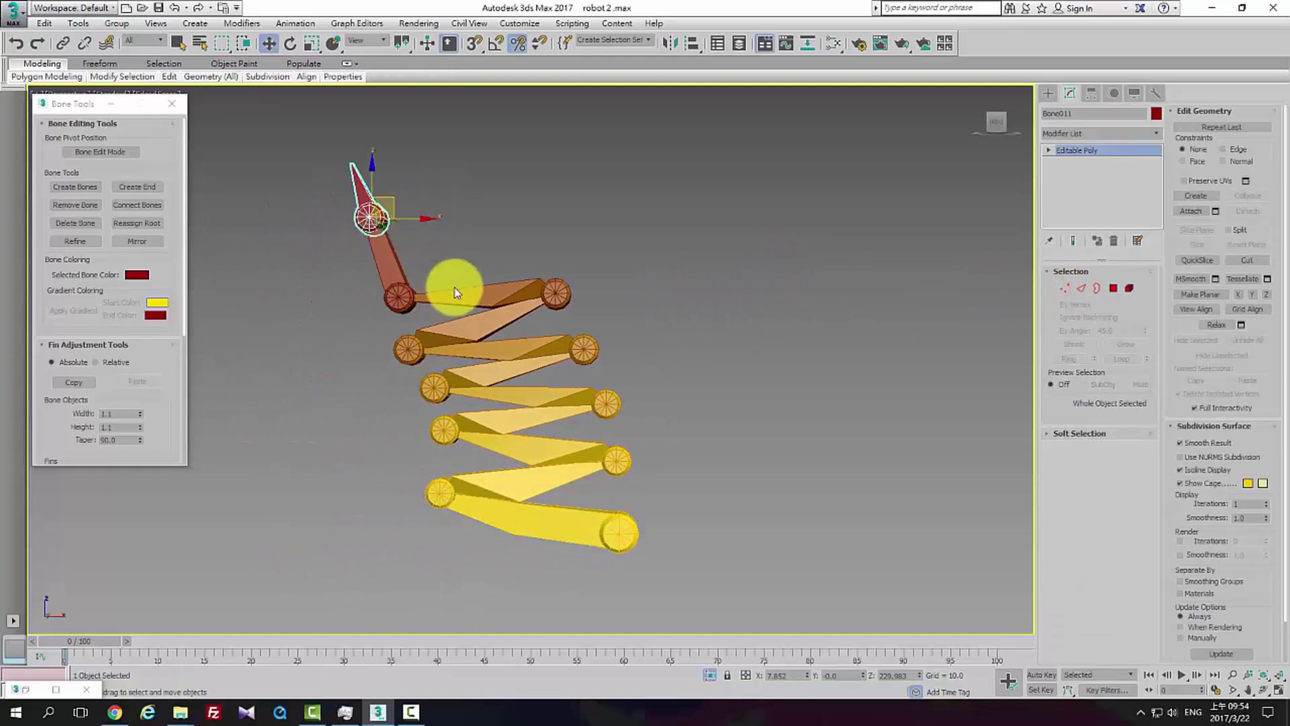
# Switch to the four-viewport layout and end the isolation to show the whole robot around the bone chain
pyautogui.hotkey('alt', 'w')
pyautogui.rightClick(755, 260)
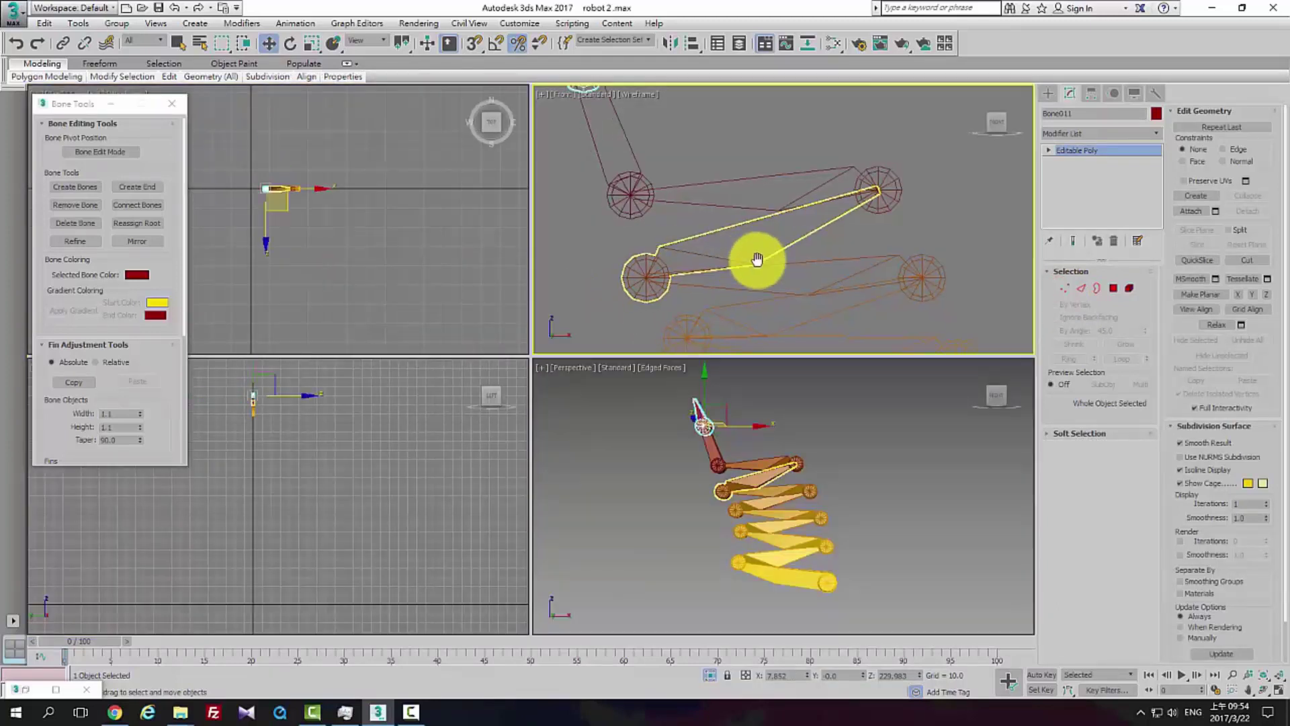
pyautogui.click(711, 675)
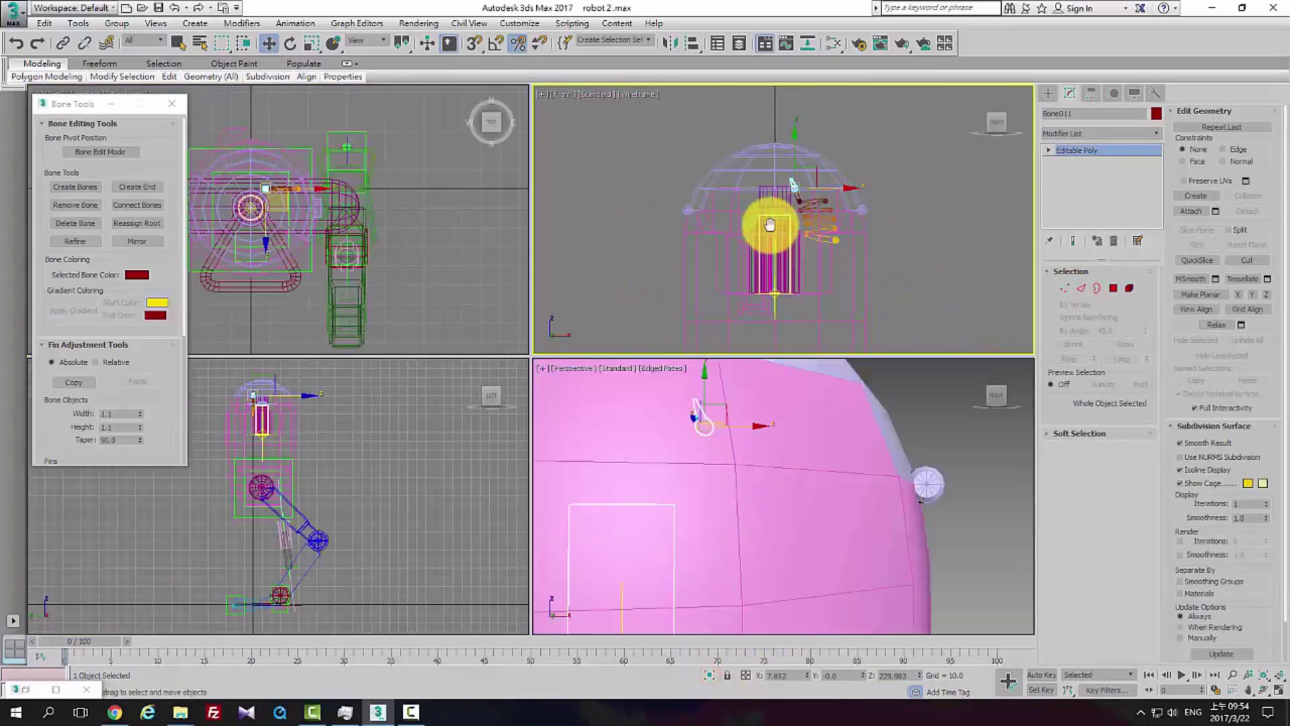
pyautogui.moveTo(806, 202); pyautogui.dragTo(754, 196, button='middle')
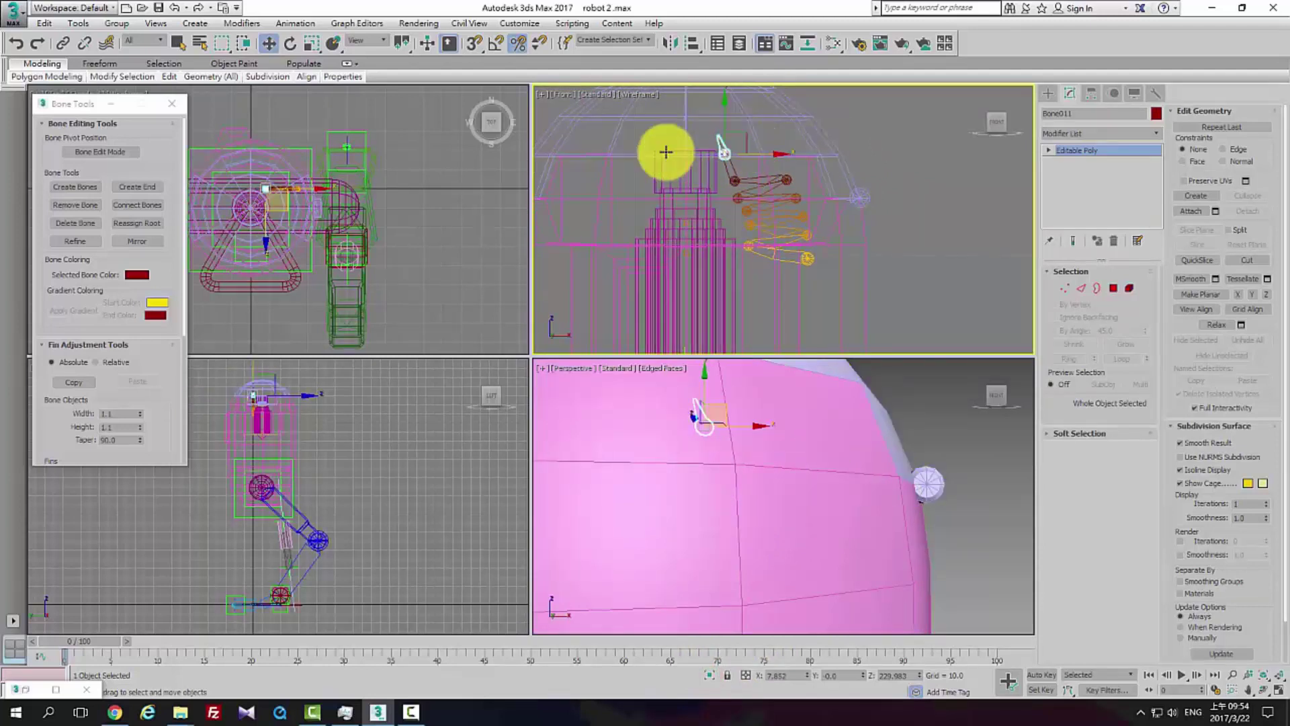
# Create an HI Solver IK chain between the dark red end bone Bone011 and Bone002 near the chain's yellow base
pyautogui.click(297, 25)
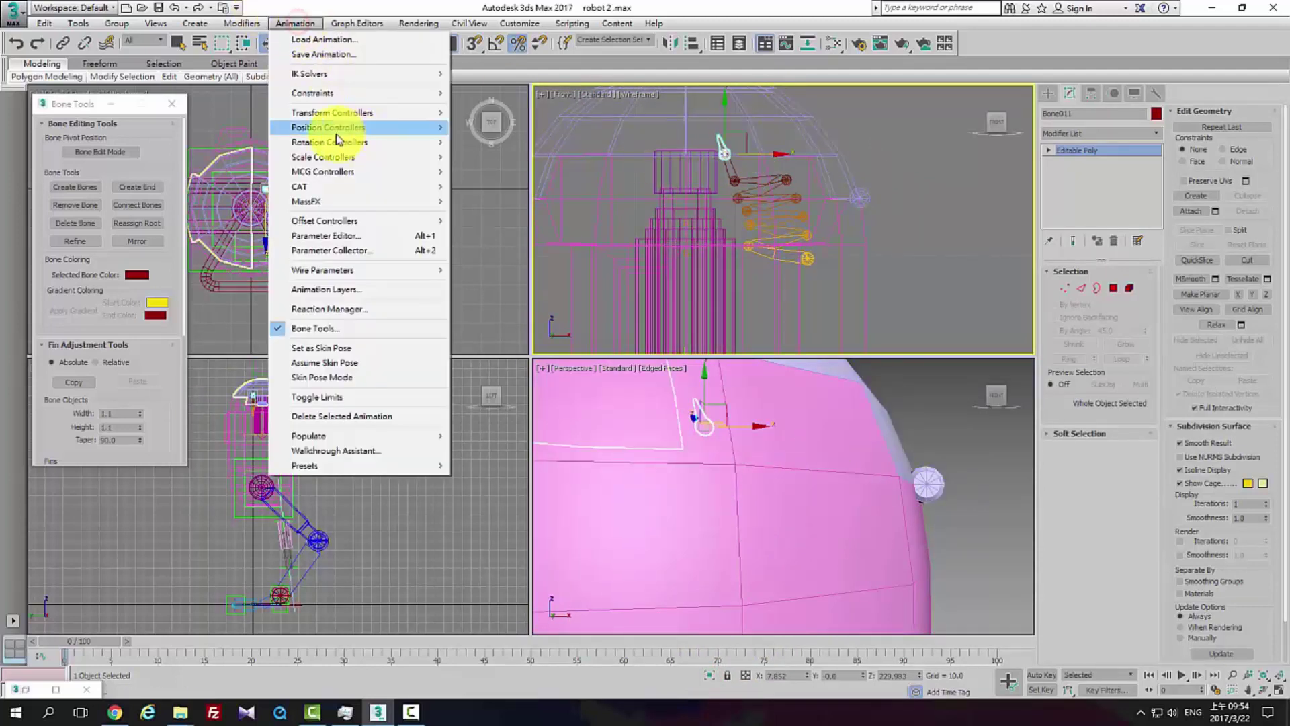
pyautogui.moveTo(332, 76)
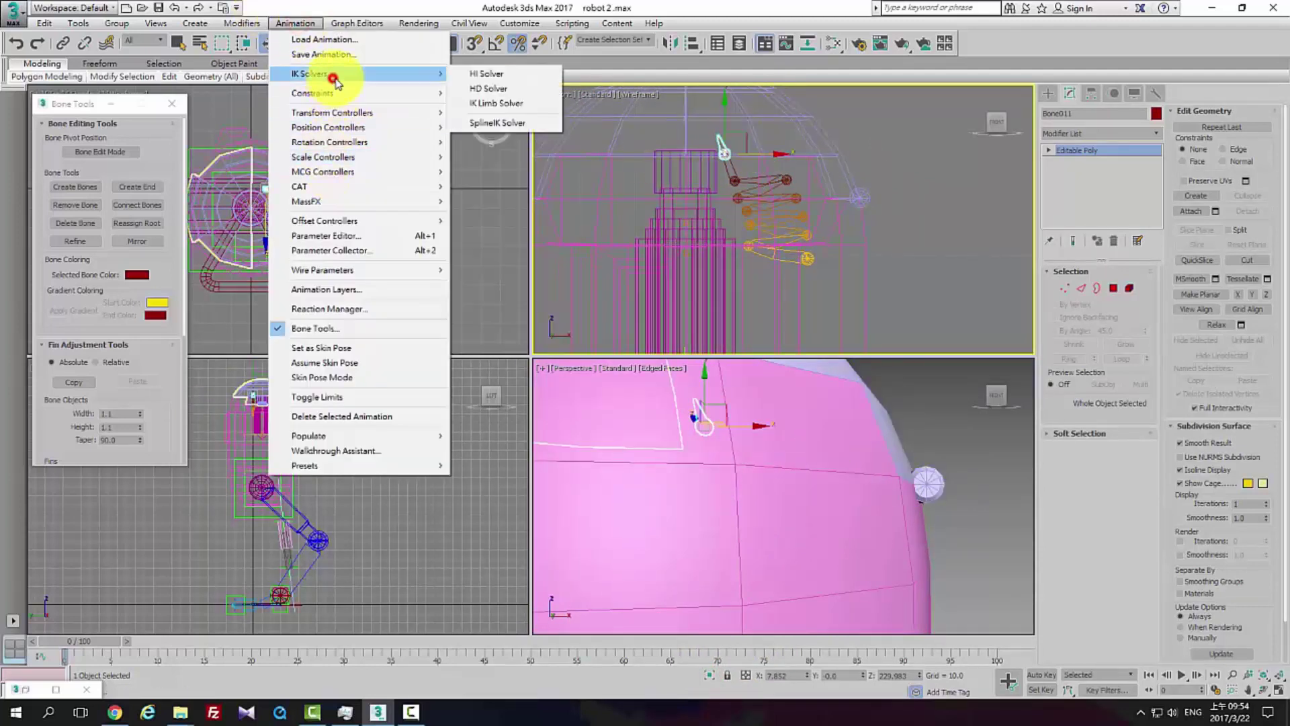
pyautogui.click(516, 76)
pyautogui.click(733, 151)
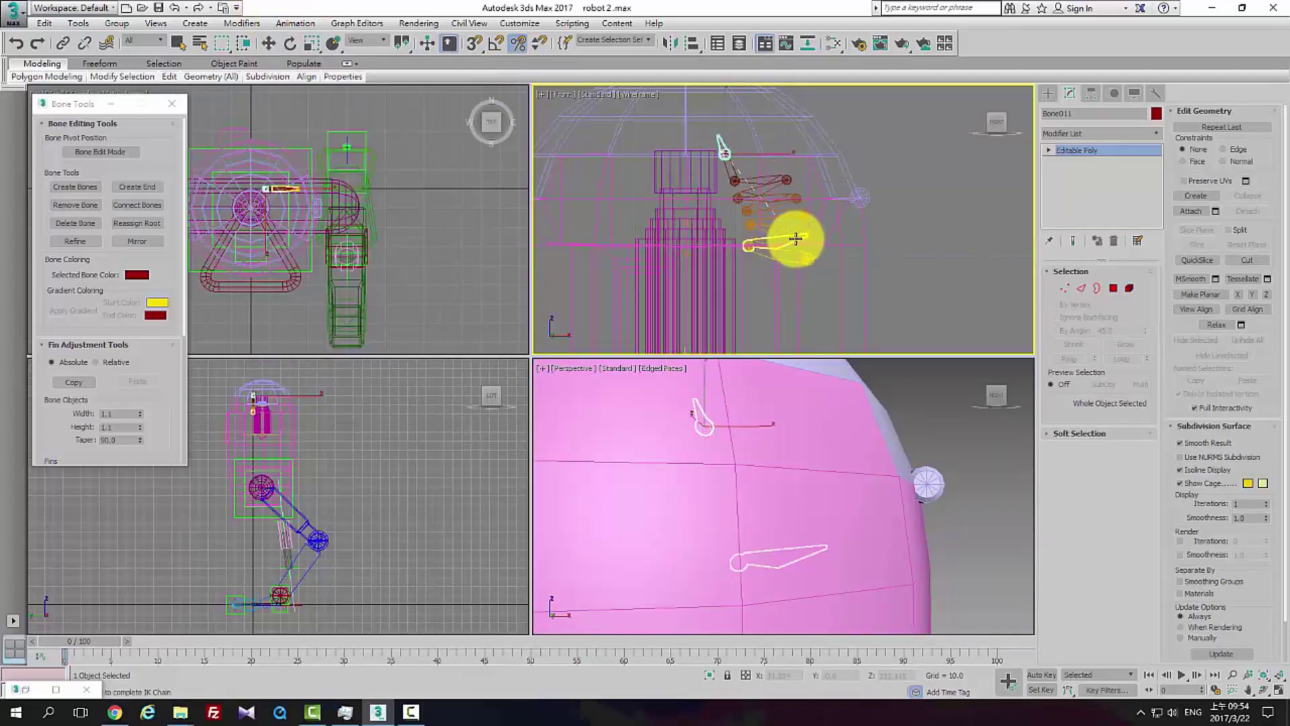
pyautogui.click(796, 239)
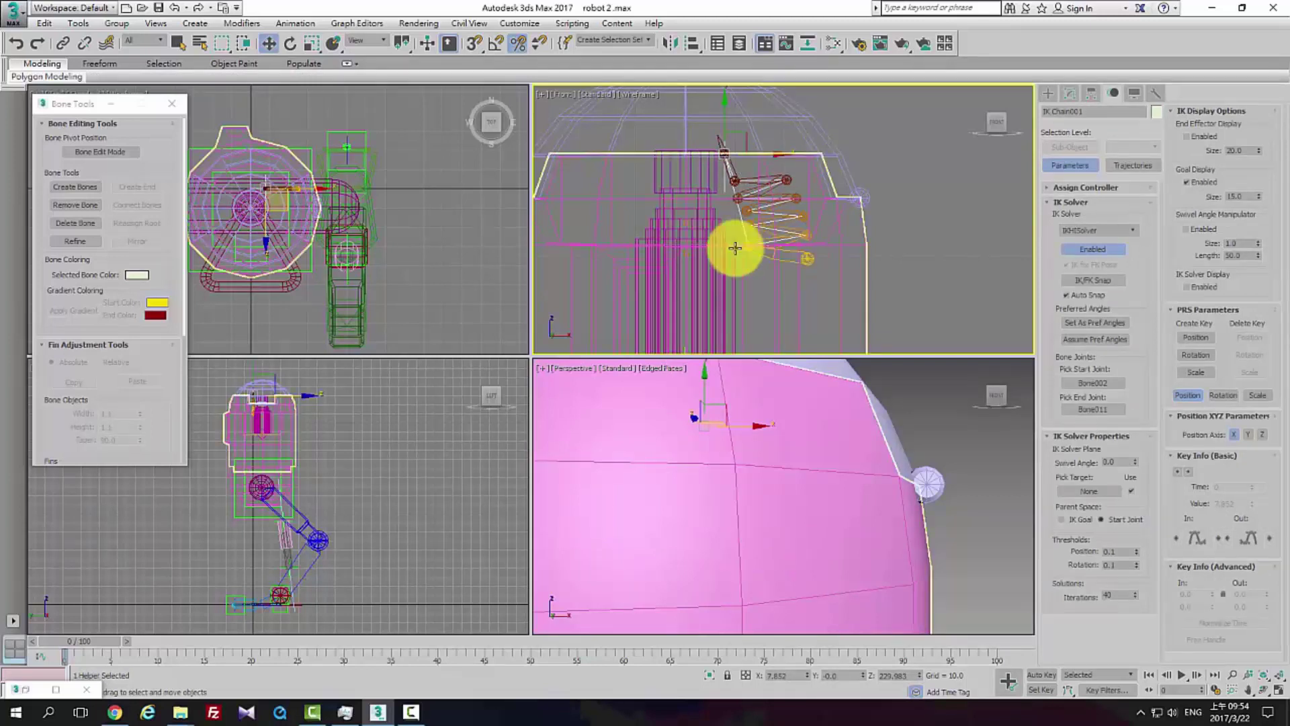
# Test-move the IK goal at the end of the bone chain, and delete the IK chain
pyautogui.moveTo(689, 235); pyautogui.dragTo(668, 314, button='middle')
pyautogui.moveTo(732, 216); pyautogui.dragTo(755, 161)
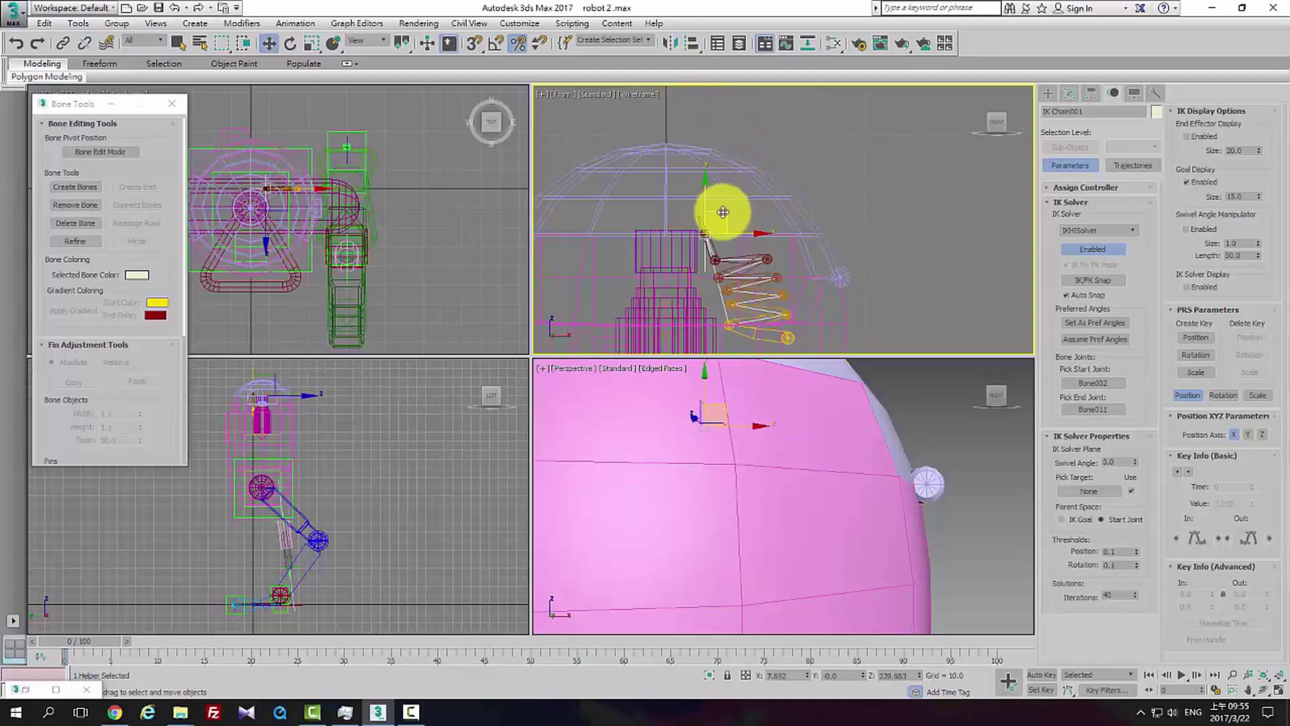
pyautogui.moveTo(720, 208); pyautogui.dragTo(756, 272)
pyautogui.moveTo(756, 272); pyautogui.dragTo(682, 243, button='middle')
pyautogui.scroll(3, 692, 229)
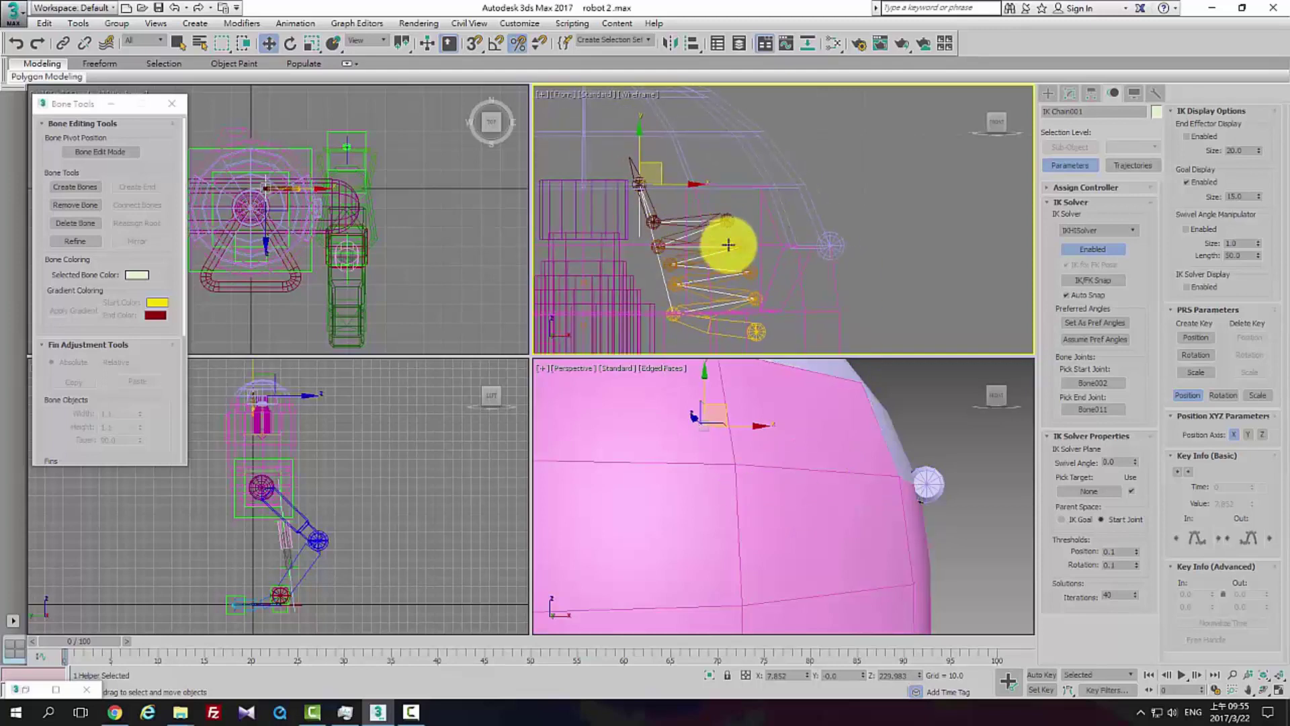
pyautogui.press('Delete')
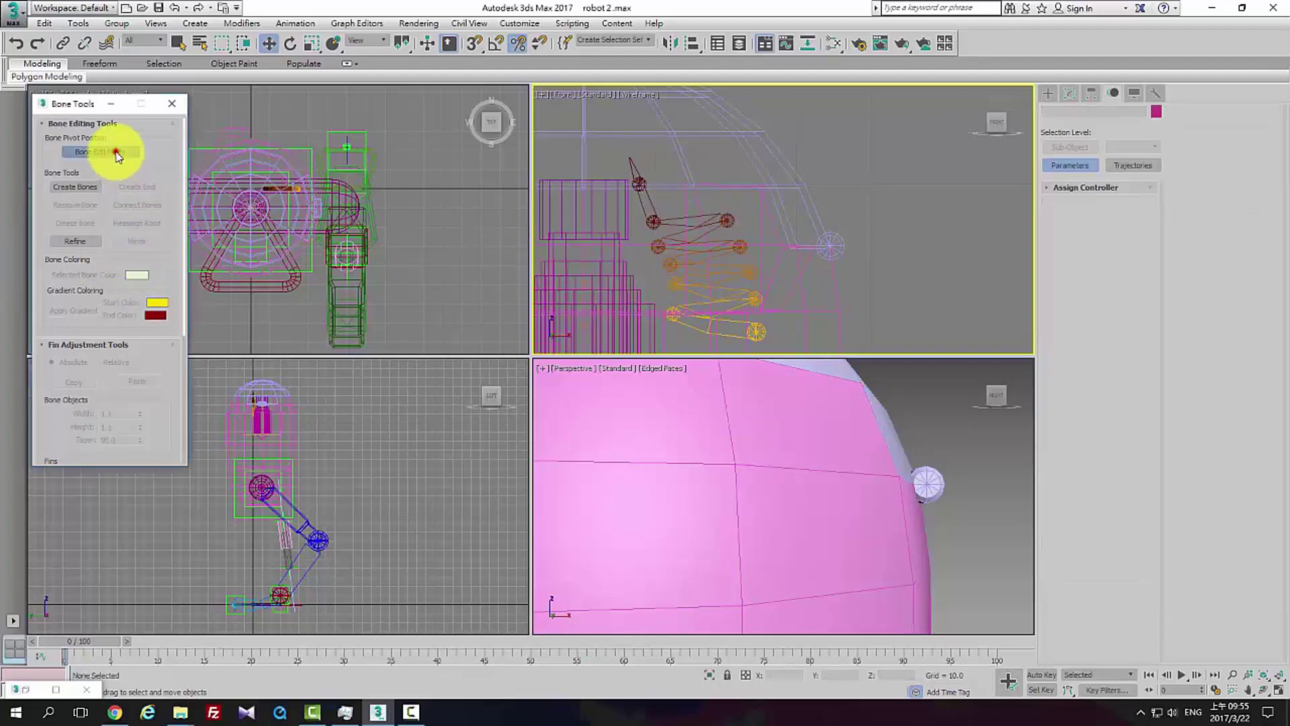
# Turn on Bone Edit Mode and try to reposition Bone010 along the X axis toward Bone009
pyautogui.moveTo(729, 270); pyautogui.dragTo(723, 239, button='middle')
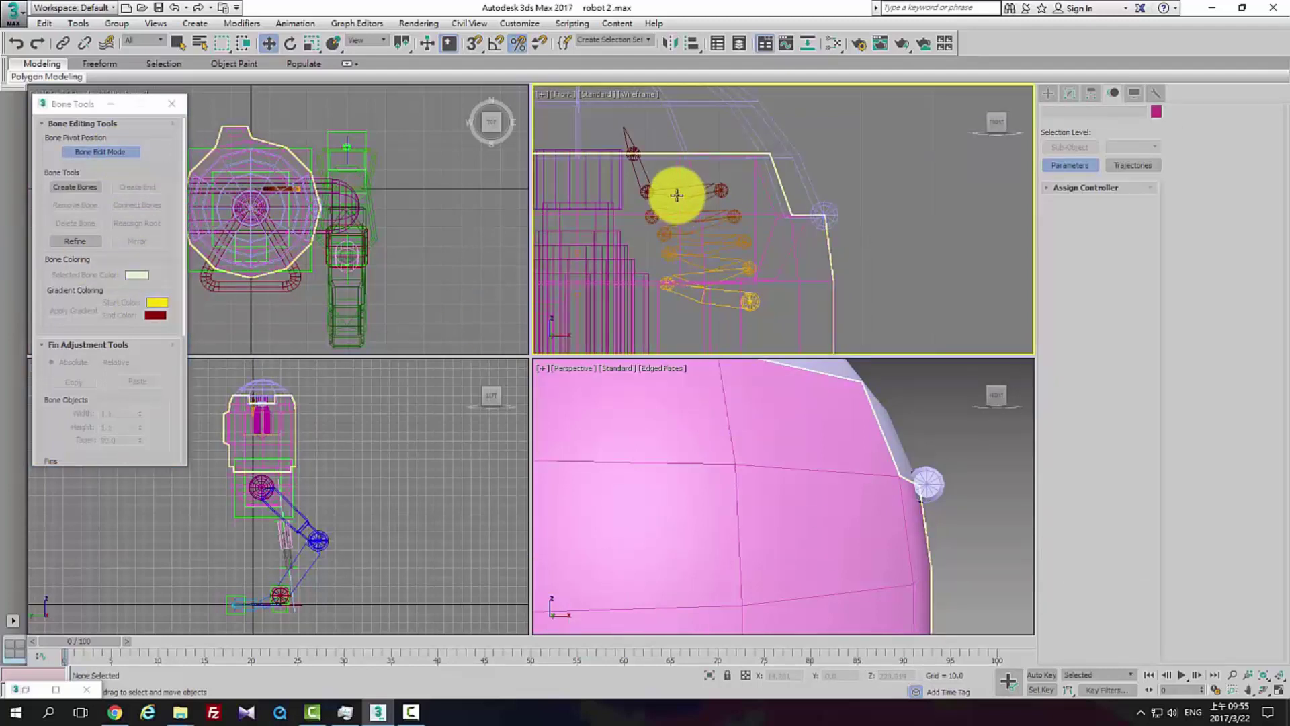
pyautogui.click(677, 195)
pyautogui.moveTo(164, 267); pyautogui.dragTo(173, 124)
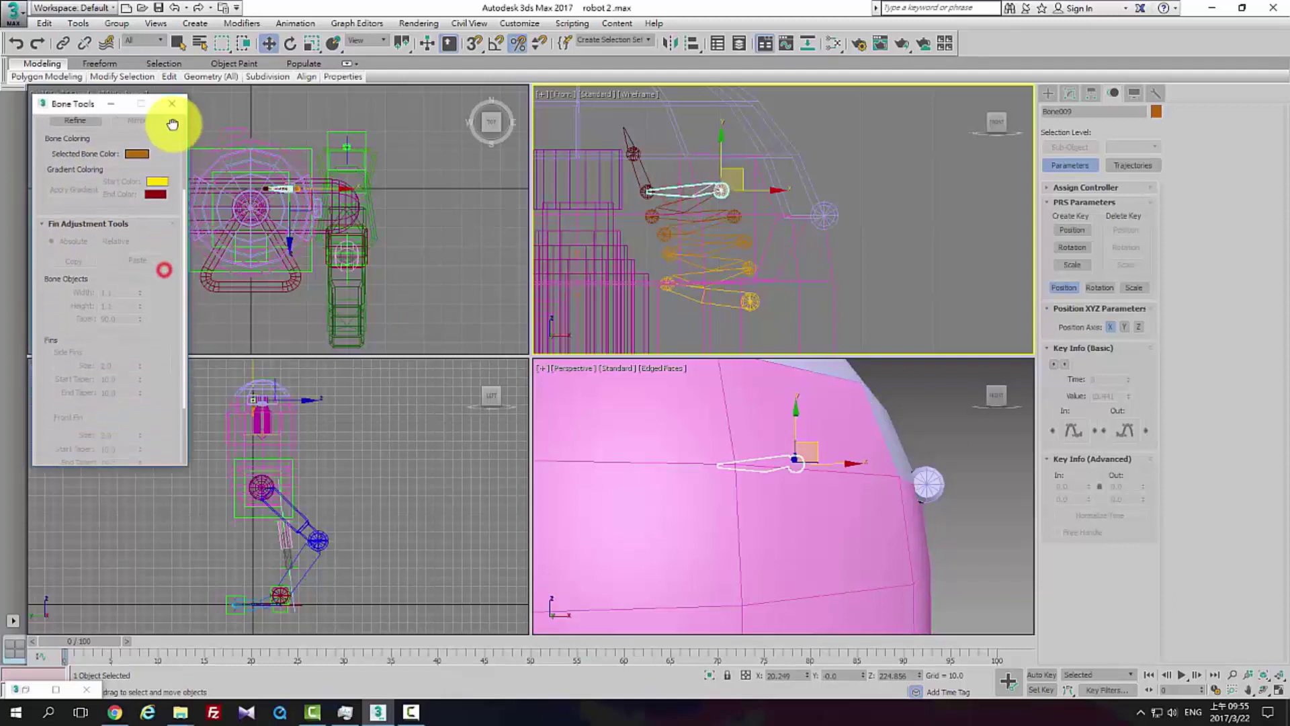
pyautogui.moveTo(123, 268); pyautogui.dragTo(123, 235)
pyautogui.scroll(5, 153, 296)
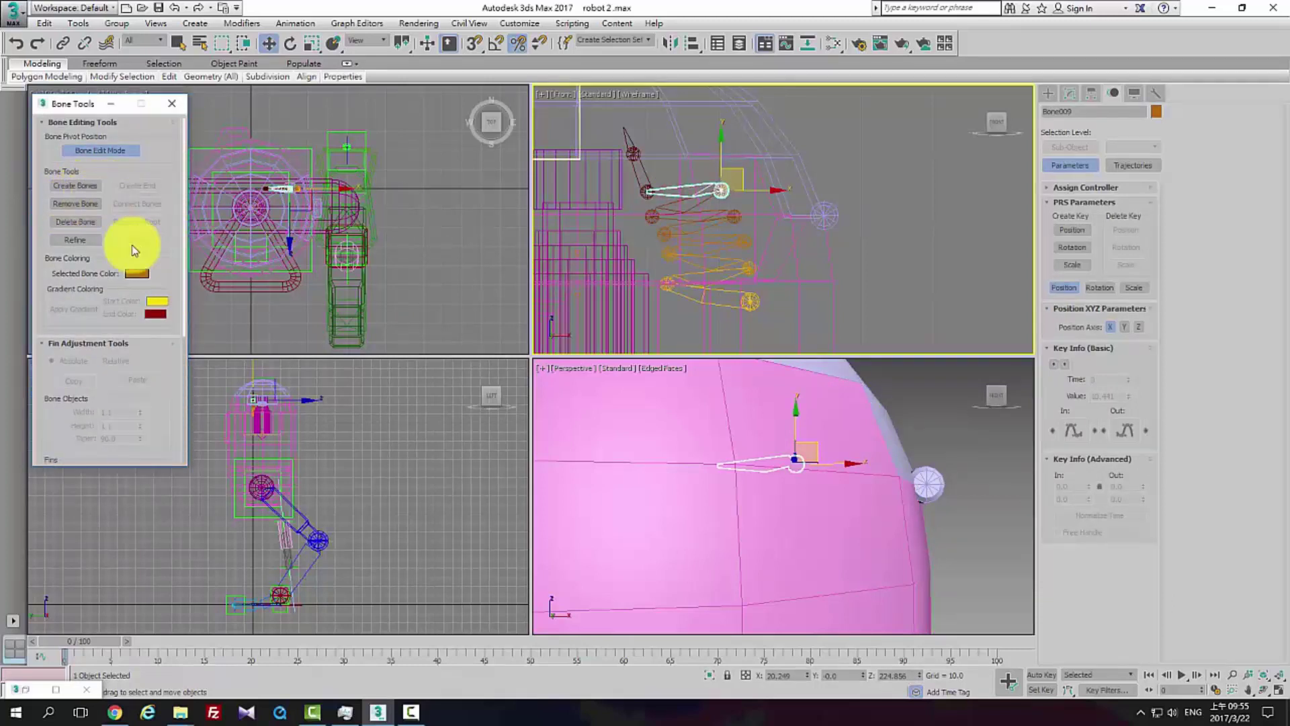
pyautogui.click(651, 194)
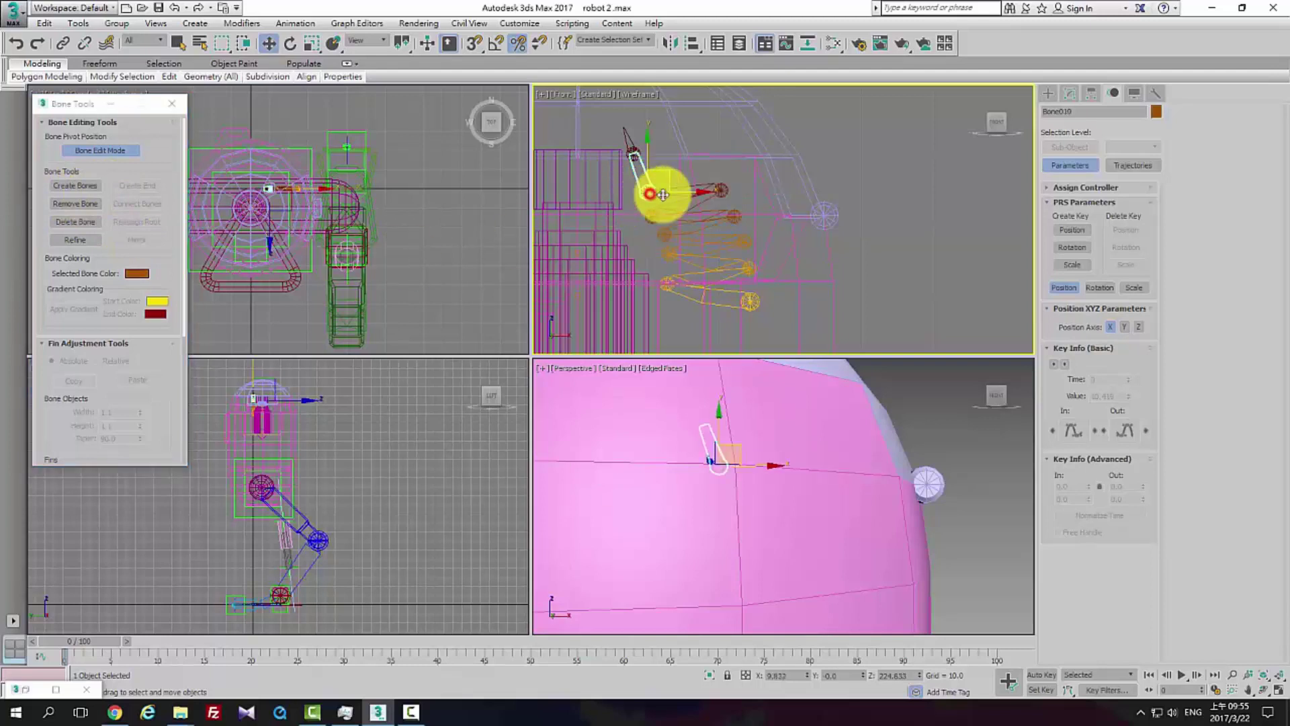
pyautogui.moveTo(674, 187); pyautogui.dragTo(716, 193)
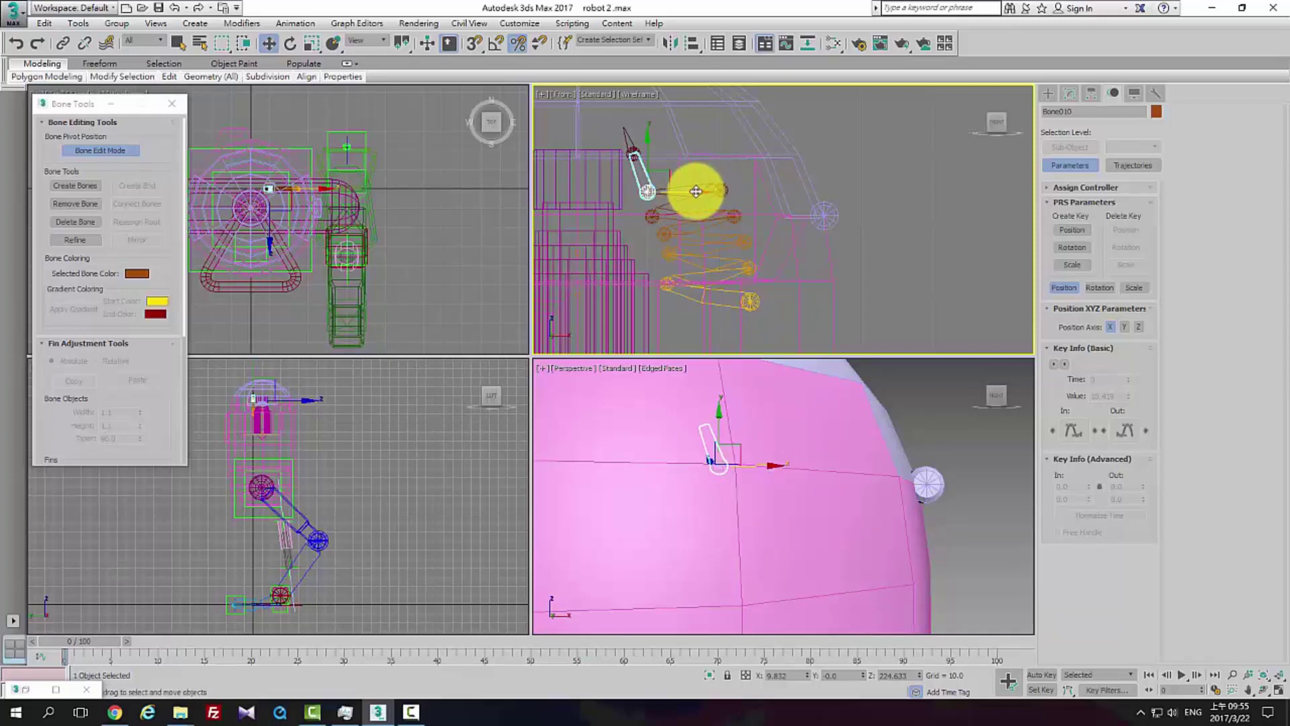
pyautogui.moveTo(696, 193)
pyautogui.mouseDown()
pyautogui.moveTo(700, 242)
pyautogui.moveTo(679, 184)
pyautogui.moveTo(697, 191)
pyautogui.moveTo(662, 187)
pyautogui.moveTo(634, 150)
pyautogui.moveTo(651, 196)
pyautogui.moveTo(694, 193)
pyautogui.mouseUp()
pyautogui.click(706, 191)
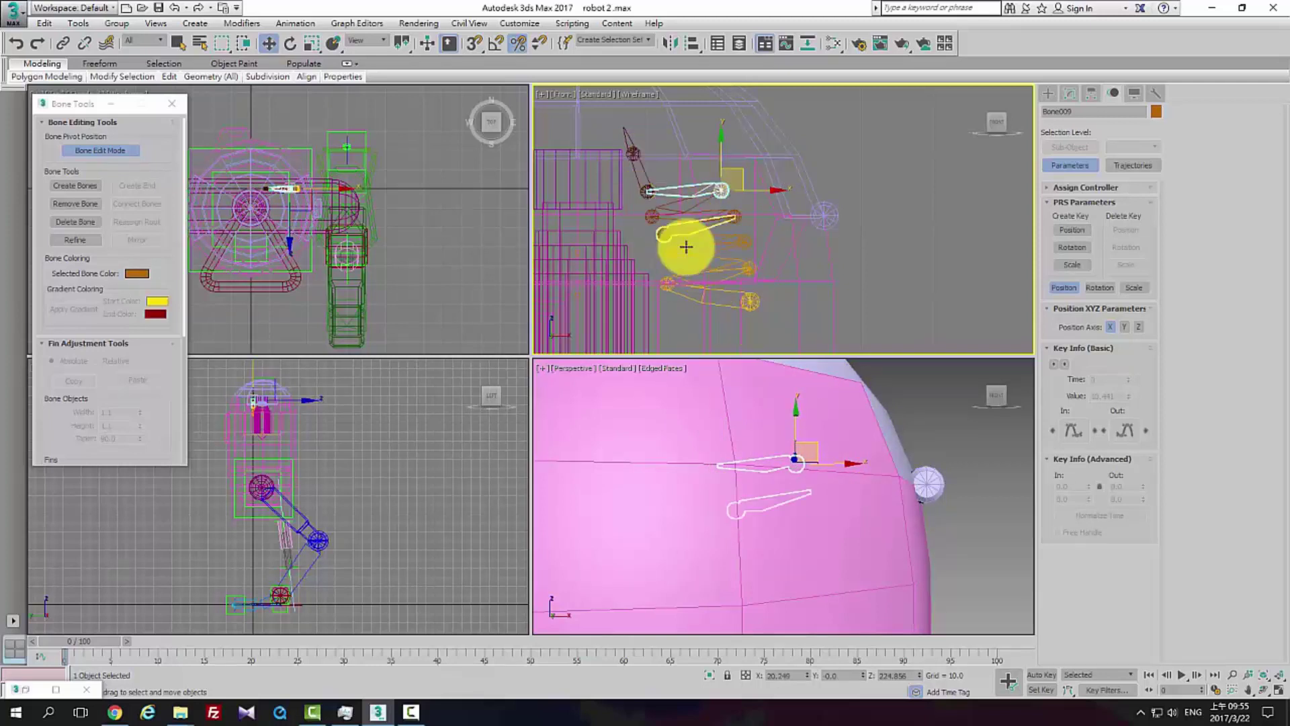
# Recreate the HI Solver IK chain from the dark red end bone Bone011 to Bone002
pyautogui.moveTo(686, 247); pyautogui.dragTo(633, 150)
pyautogui.click(295, 22)
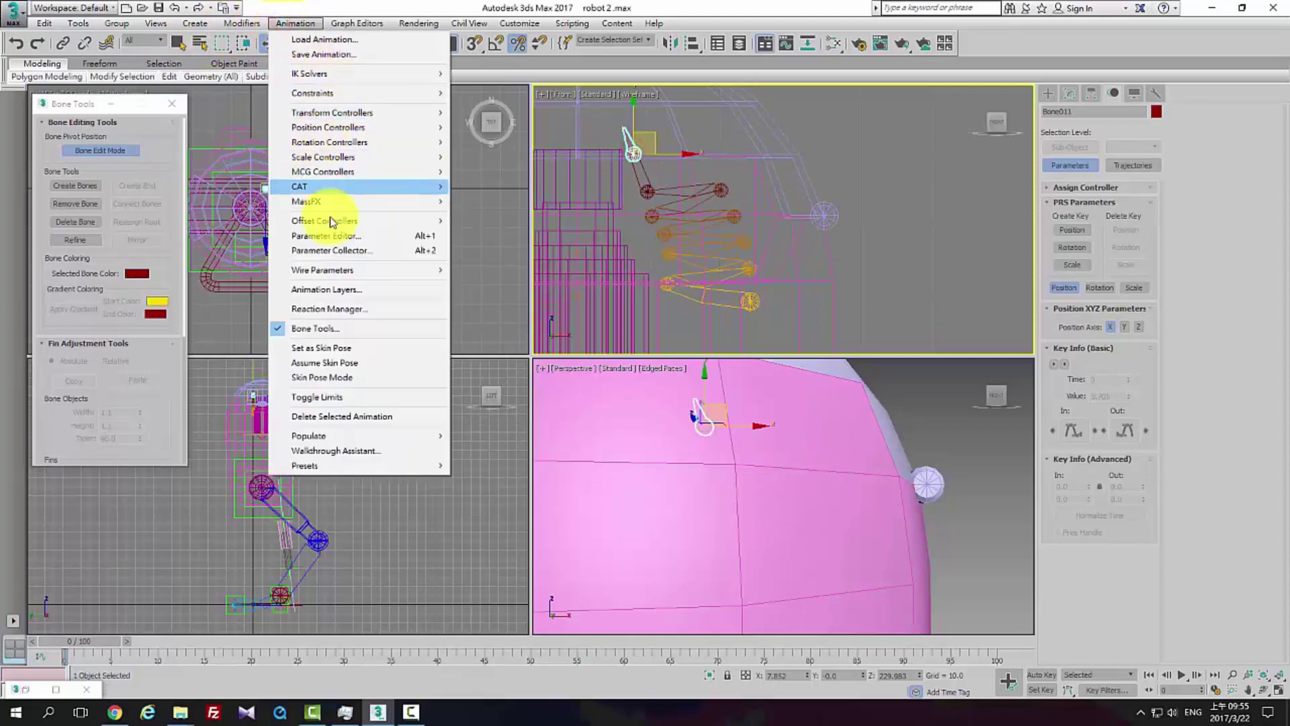
pyautogui.click(332, 74)
pyautogui.click(509, 80)
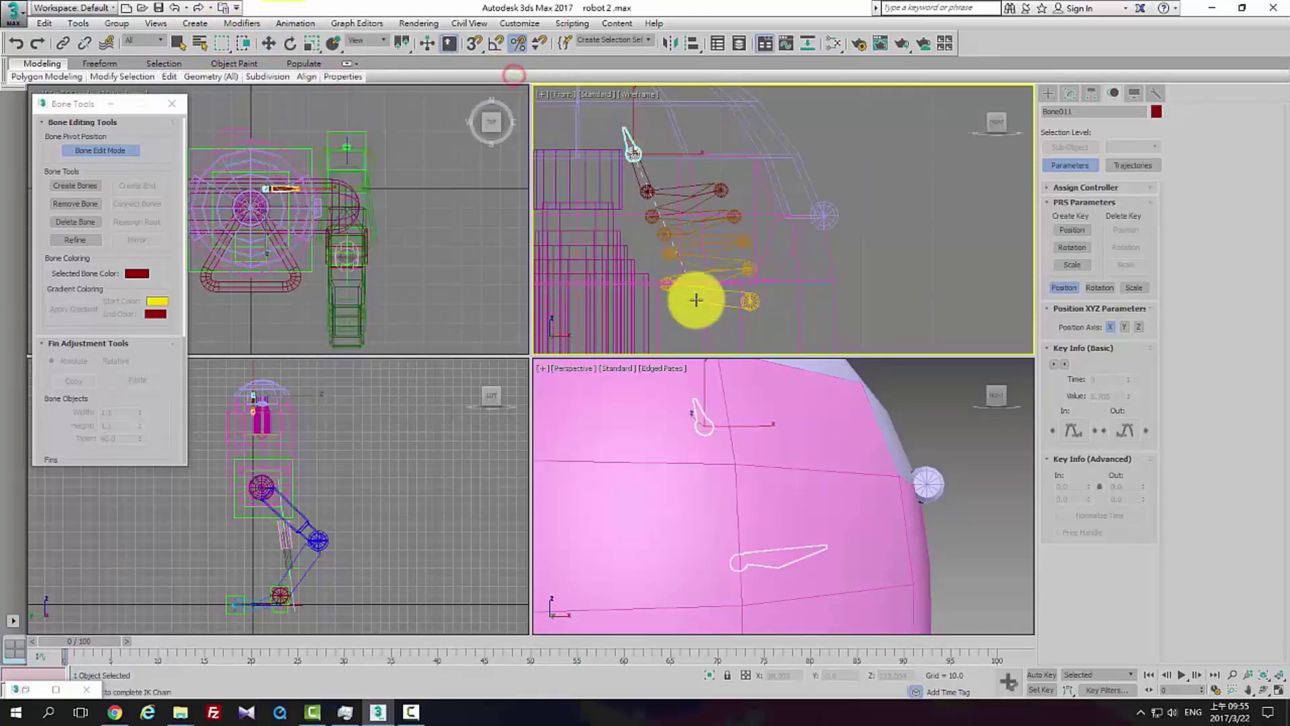
pyautogui.click(695, 272)
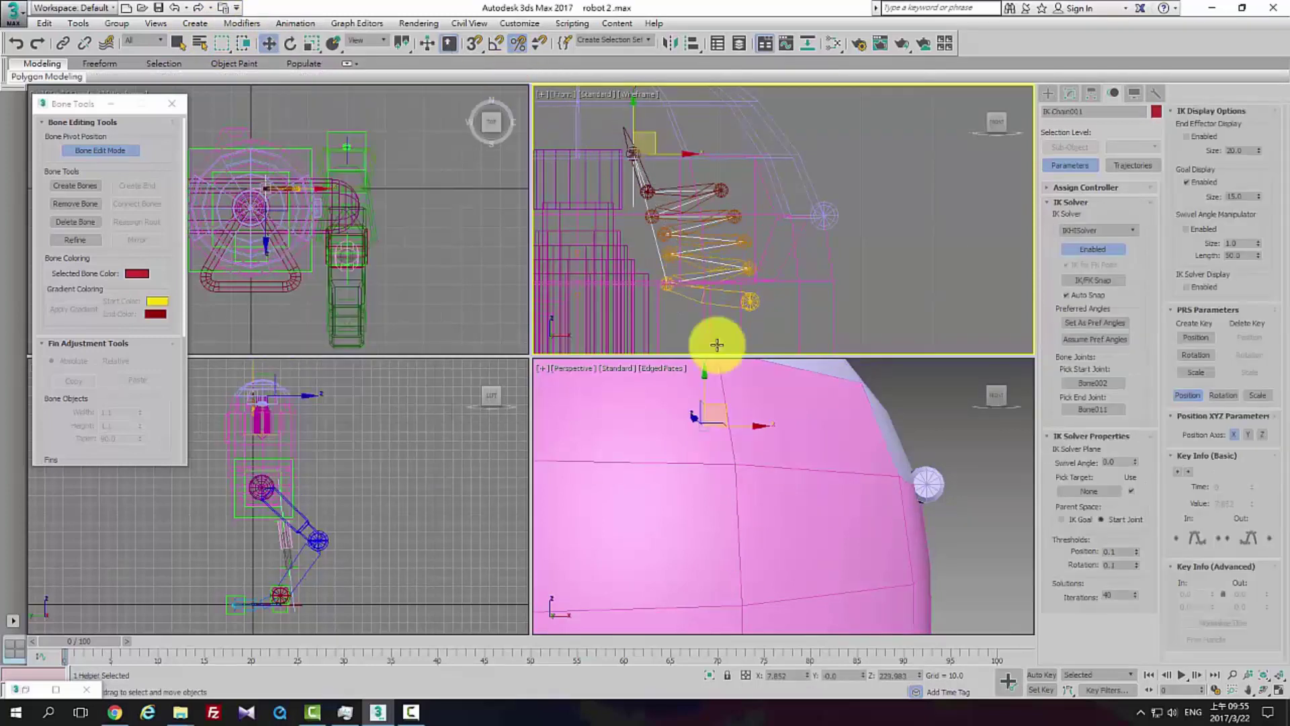
# Examine the sliding and rotational joint IK settings of Bone009
pyautogui.click(1088, 94)
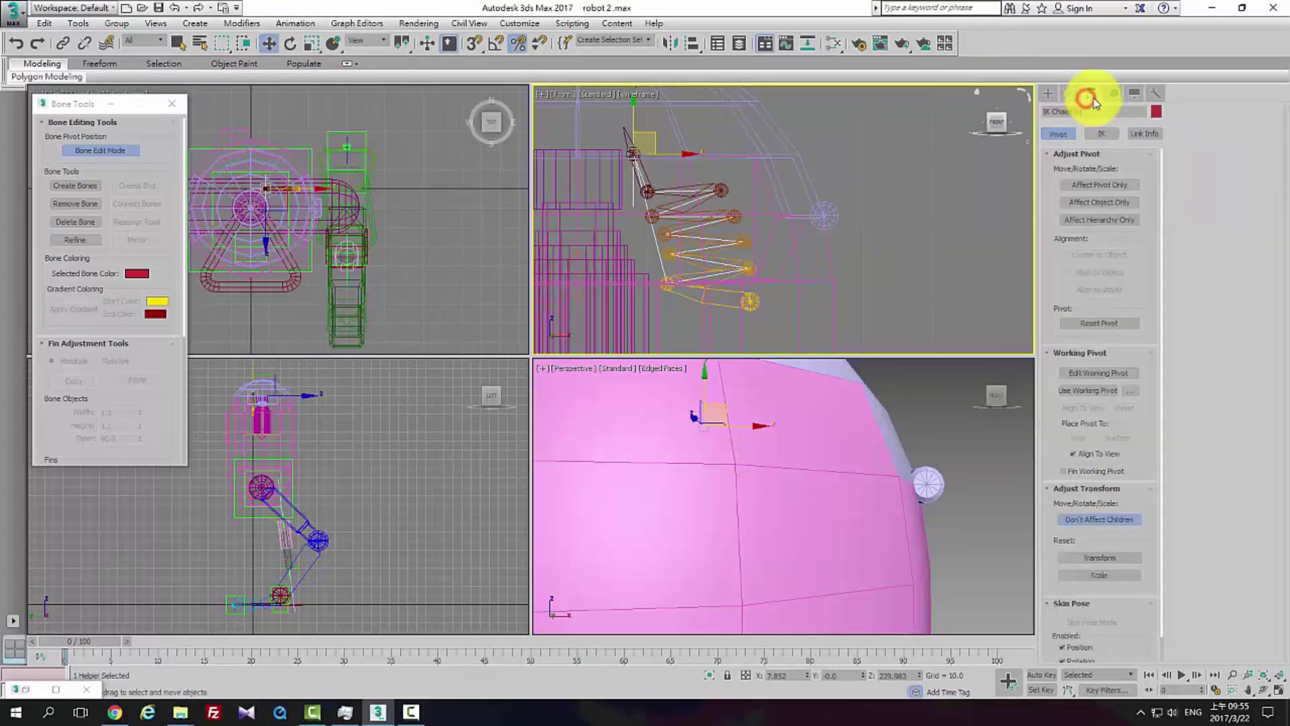
pyautogui.click(1148, 135)
pyautogui.click(1114, 132)
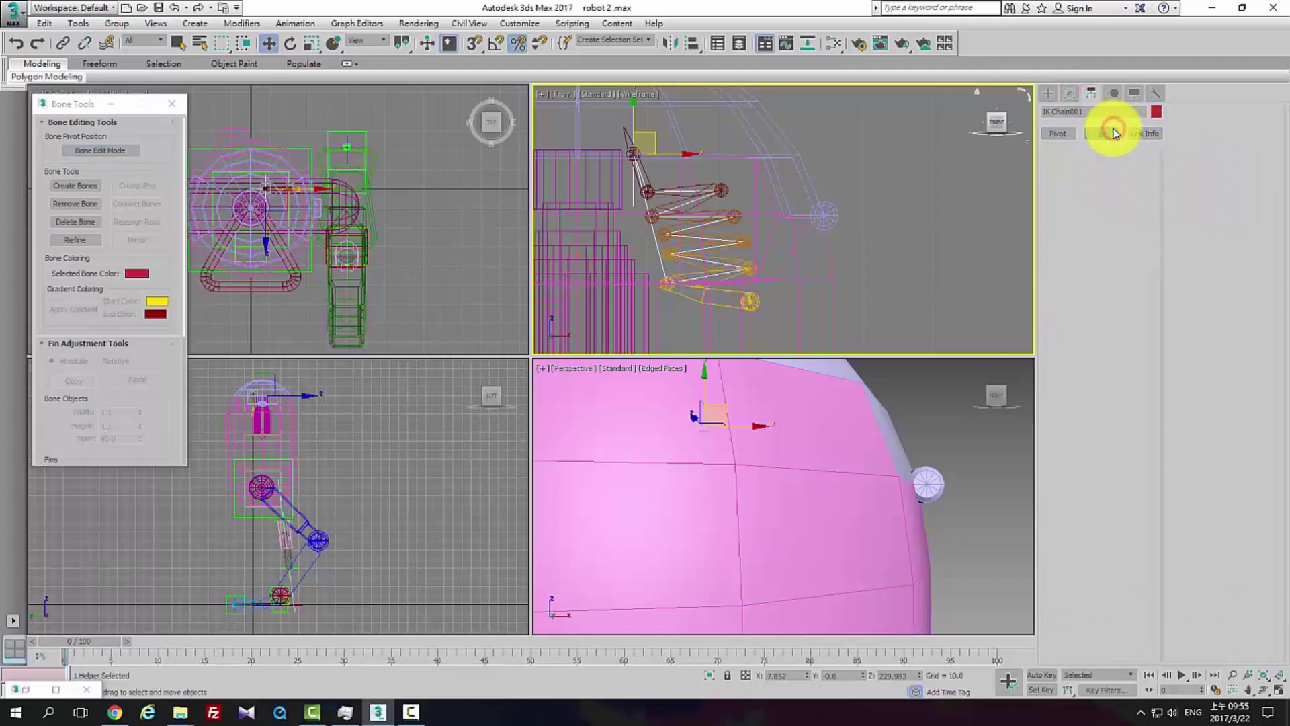
pyautogui.click(682, 187)
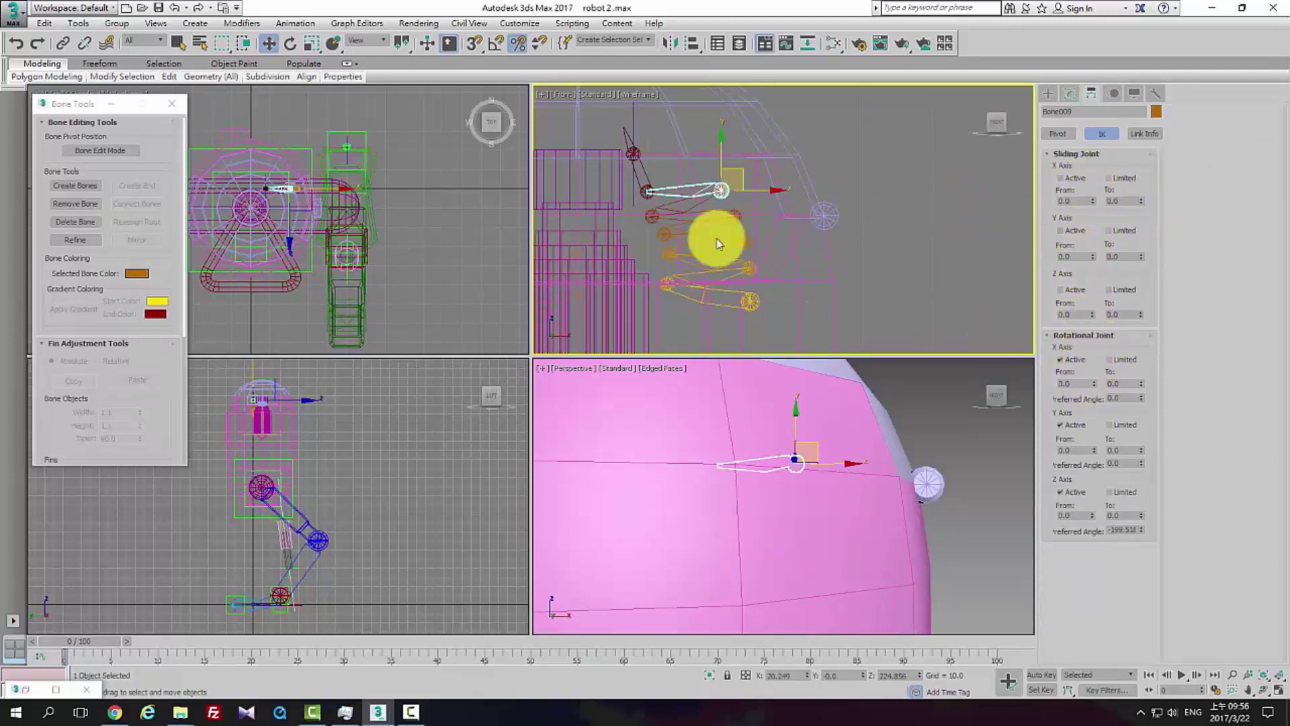
# Pull the IK goal outward beyond the dome to test how the chain unfolds, and undo the moves
pyautogui.moveTo(594, 188); pyautogui.dragTo(632, 251, button='middle')
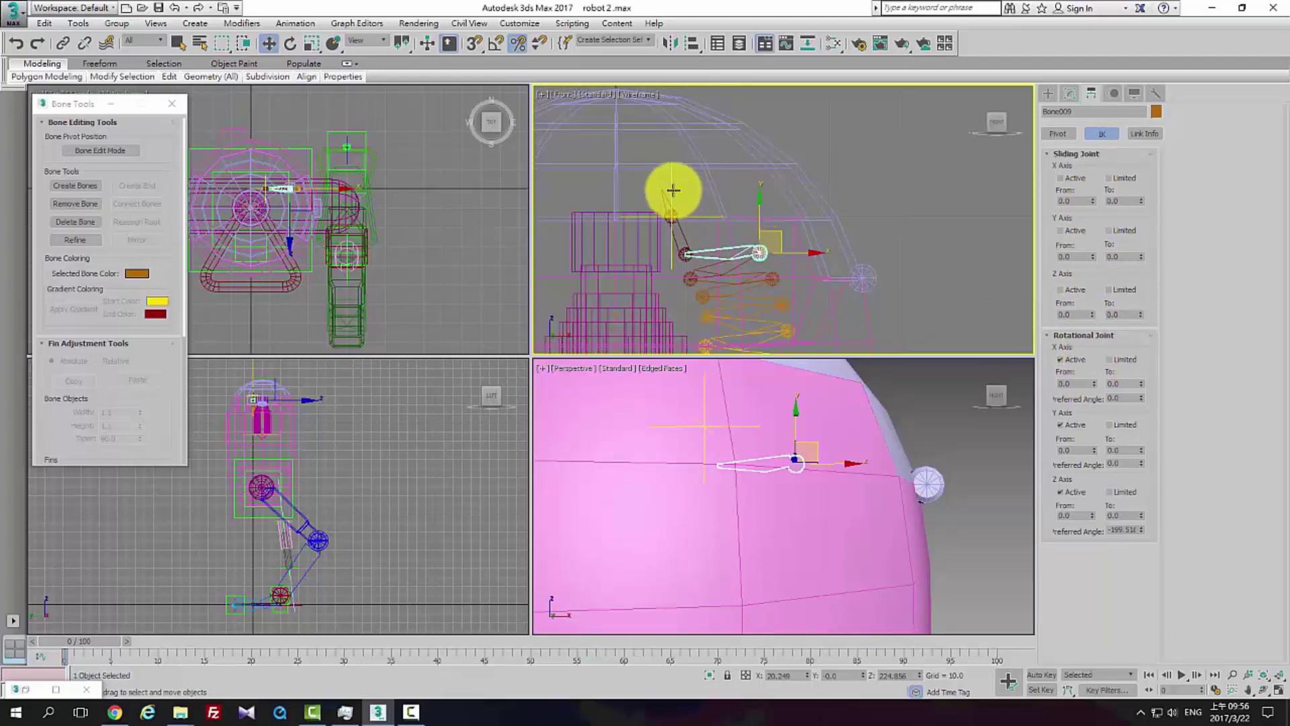
pyautogui.click(673, 191)
pyautogui.moveTo(691, 202); pyautogui.dragTo(944, 142)
pyautogui.moveTo(738, 262); pyautogui.dragTo(807, 152)
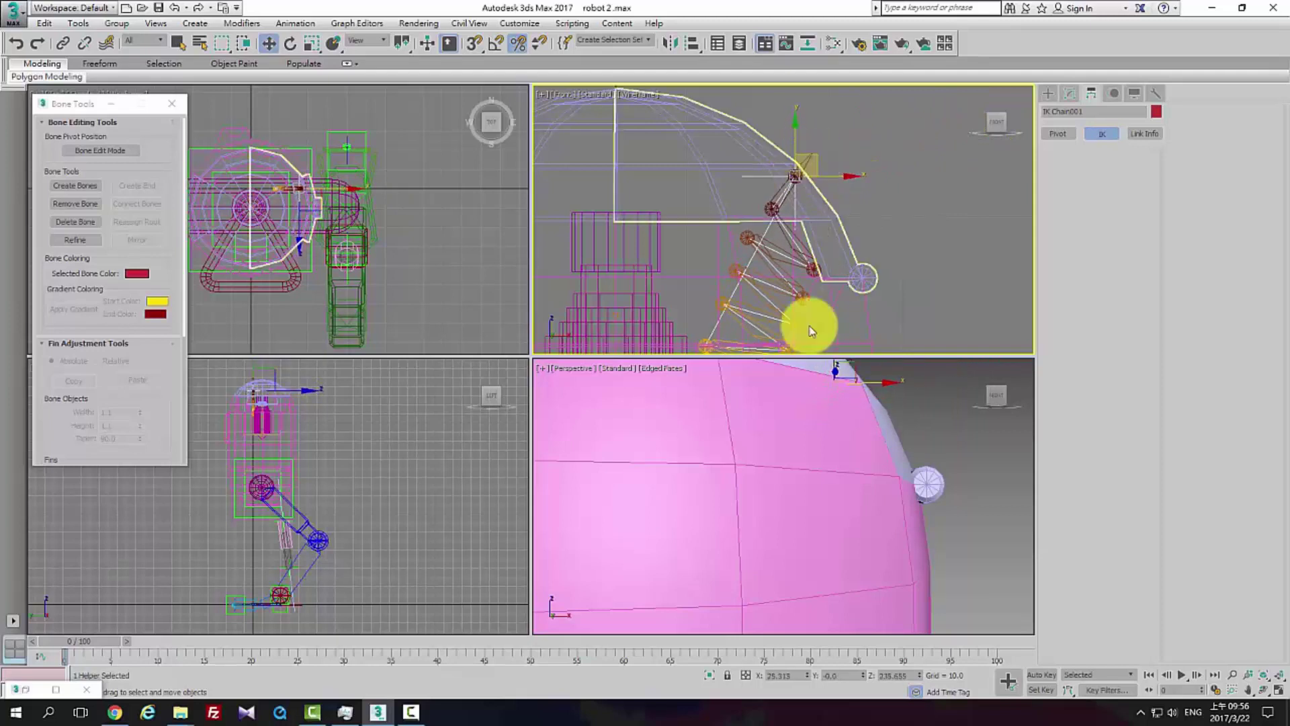
pyautogui.hotkey('ctrl', 'z')
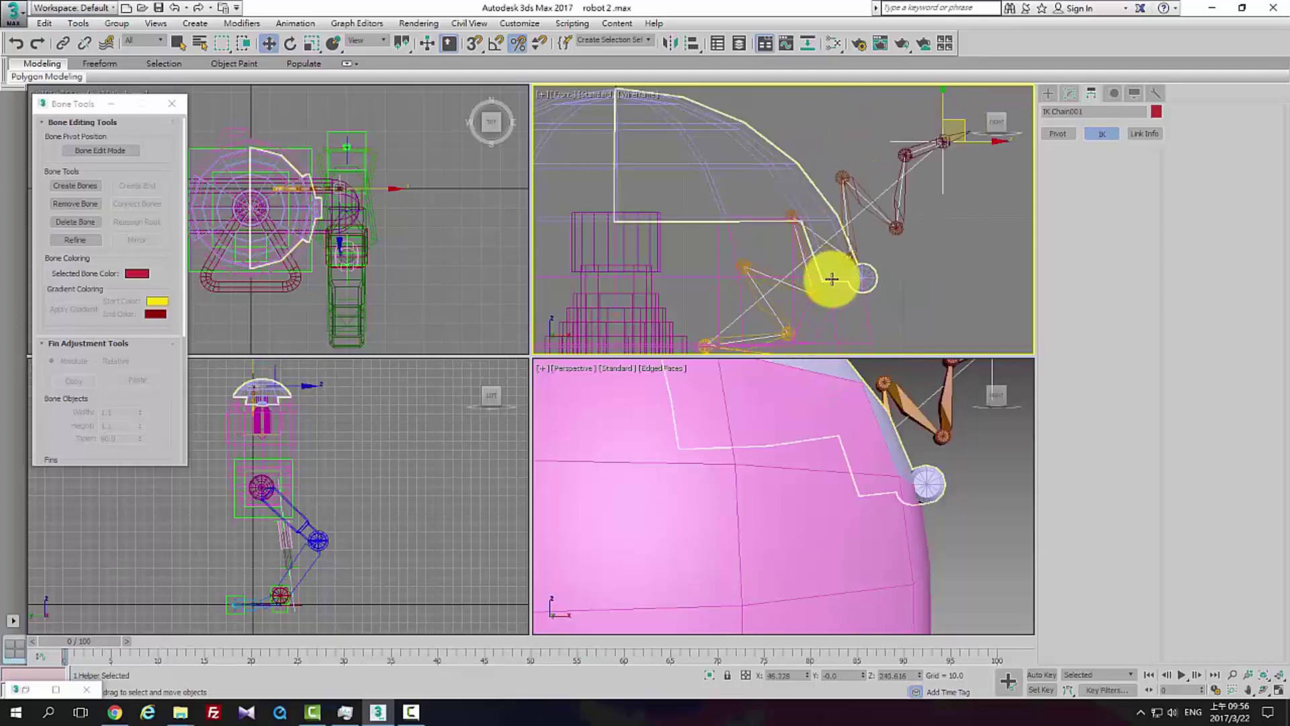
pyautogui.hotkey('ctrl', 'z')
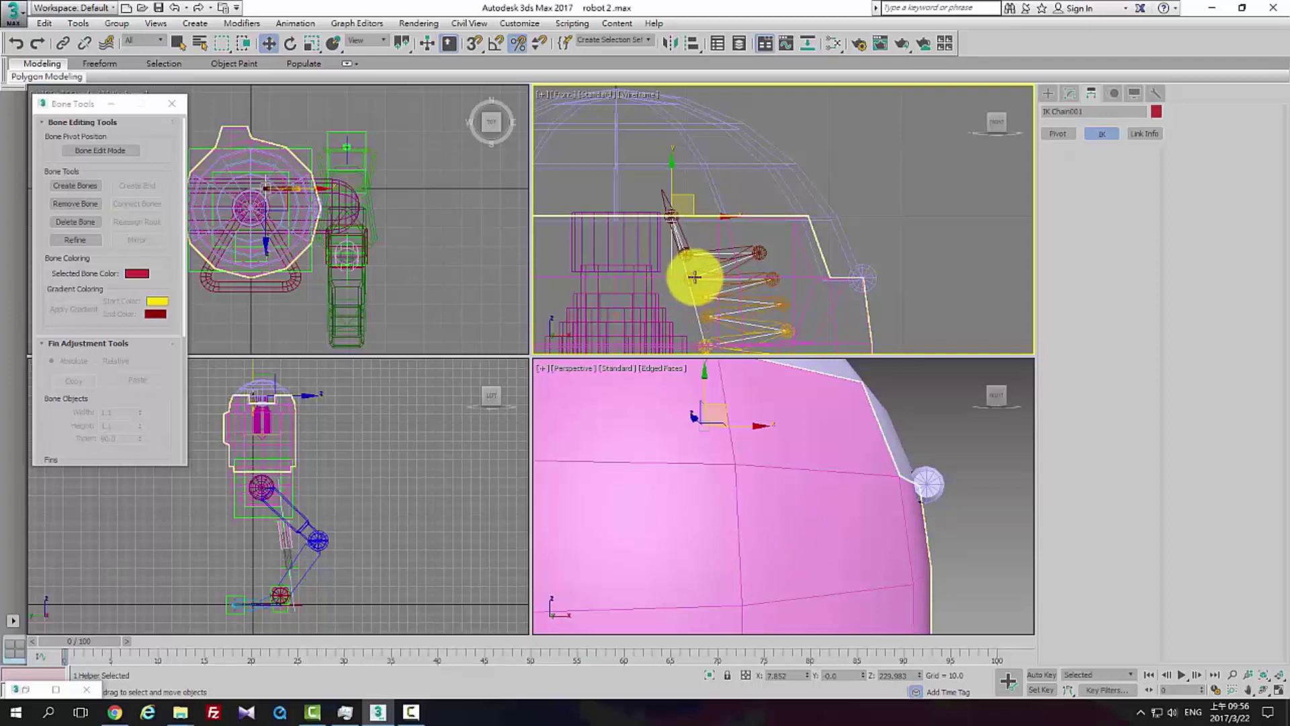
# Switch the perspective view to wireframe so the bone chain shows inside the robot body, keeping the front view in wireframe
pyautogui.moveTo(702, 277); pyautogui.dragTo(724, 308)
pyautogui.moveTo(726, 304); pyautogui.dragTo(789, 250, button='middle')
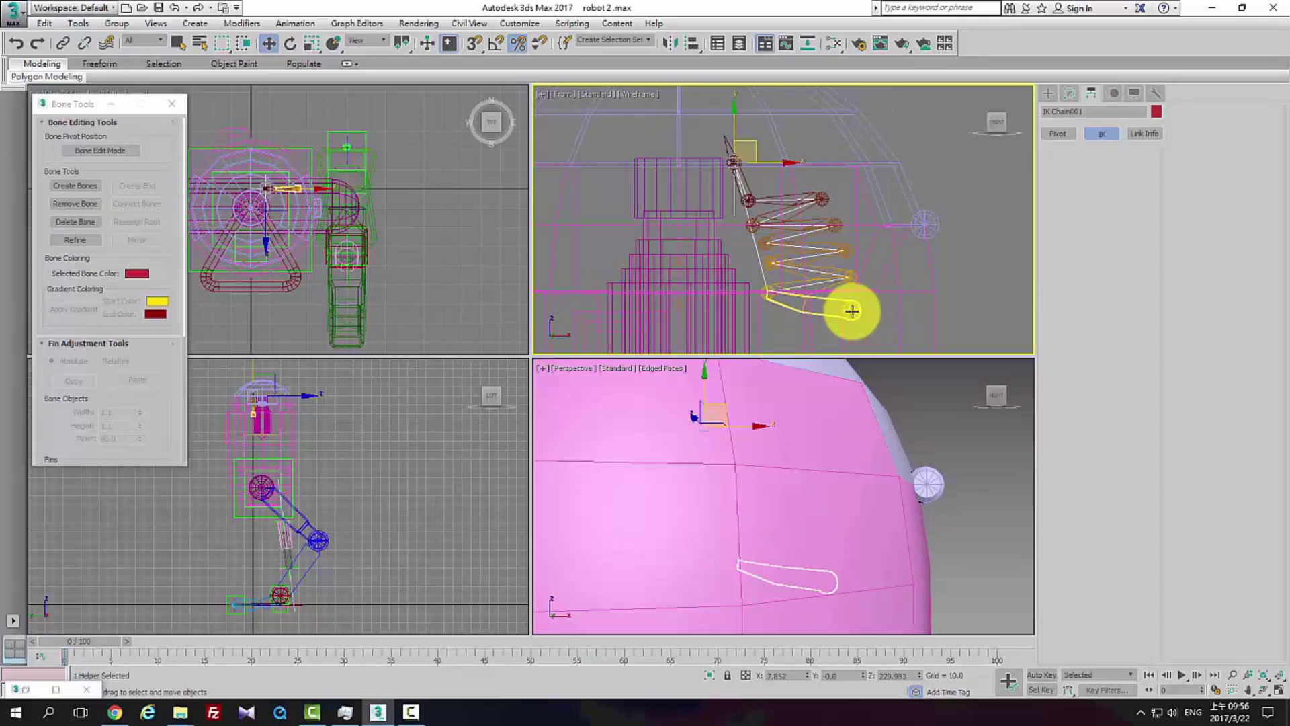
pyautogui.keyDown('alt'); pyautogui.moveTo(774, 490); pyautogui.dragTo(824, 483, button='middle'); pyautogui.keyUp('alt')
pyautogui.press('F3')
pyautogui.middleClick(799, 265)
pyautogui.press('F3')
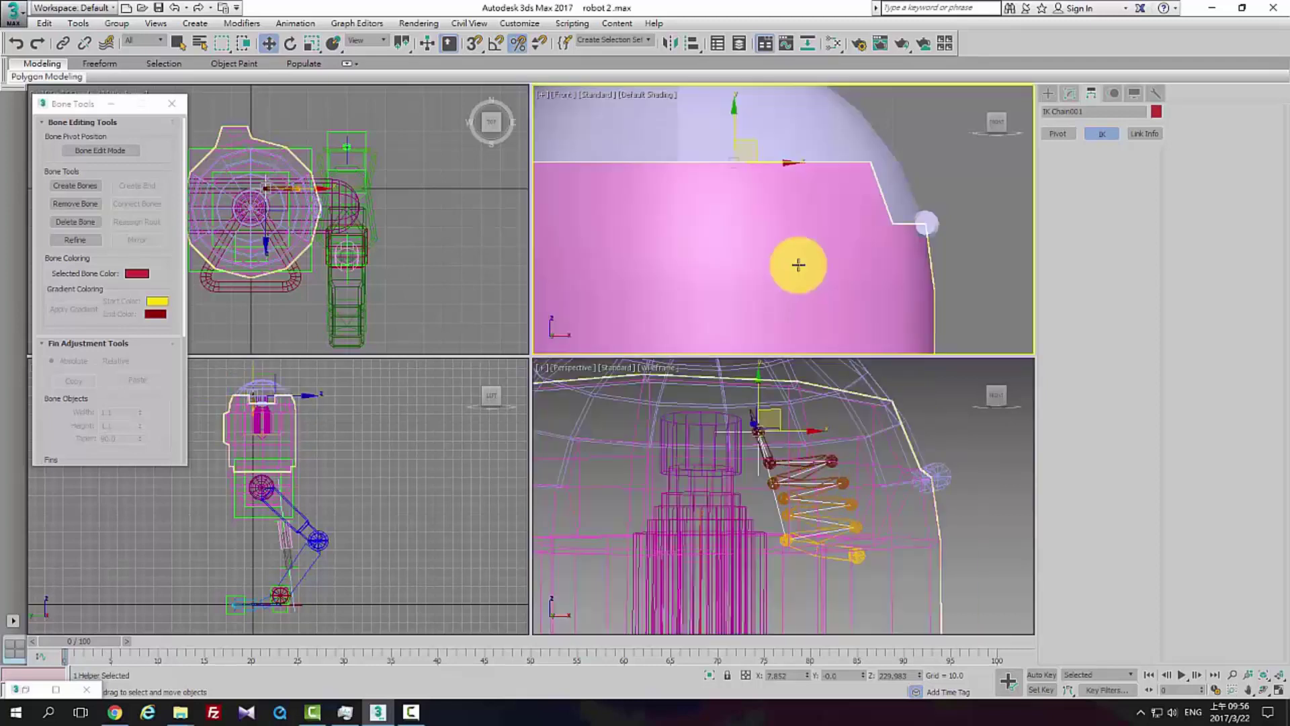
pyautogui.moveTo(825, 260); pyautogui.dragTo(885, 261, button='middle')
pyautogui.press('F3')
pyautogui.moveTo(810, 289); pyautogui.dragTo(832, 258, button='middle')
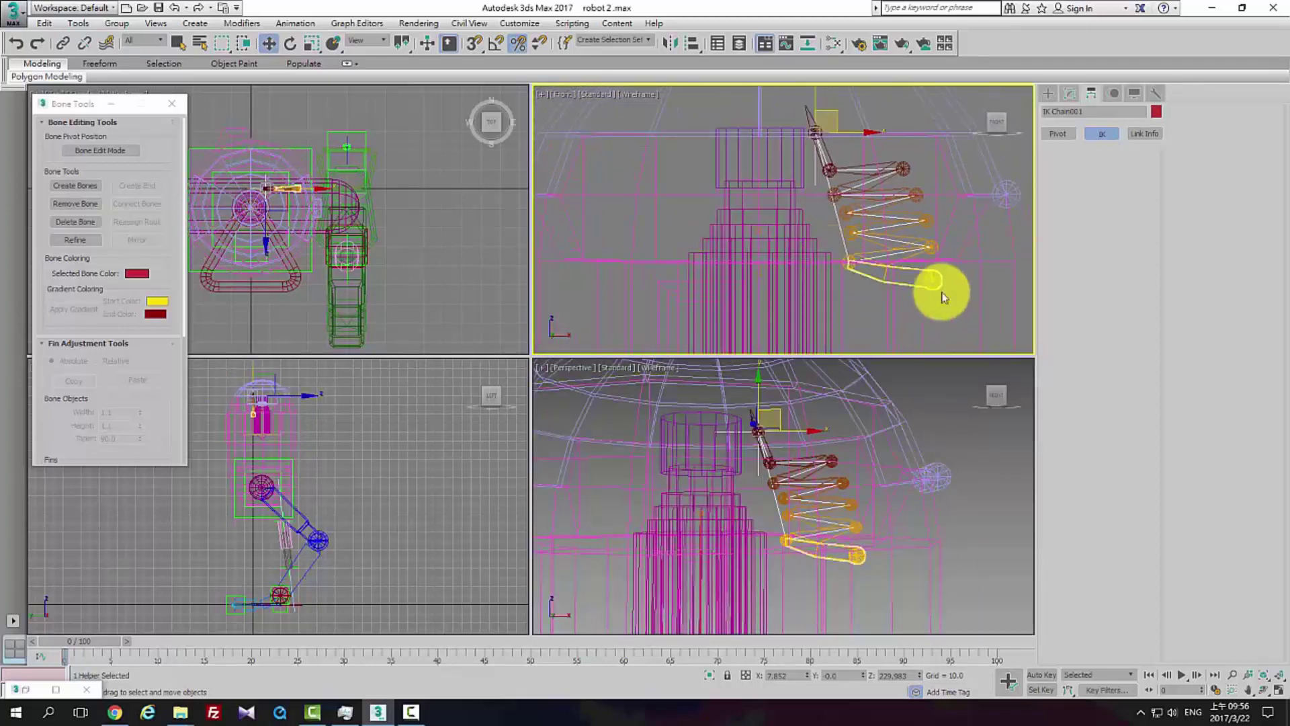
# Delete the IK chain and select the whole bone hierarchy from its yellow base bone
pyautogui.moveTo(928, 287); pyautogui.dragTo(818, 96)
pyautogui.press('Delete')
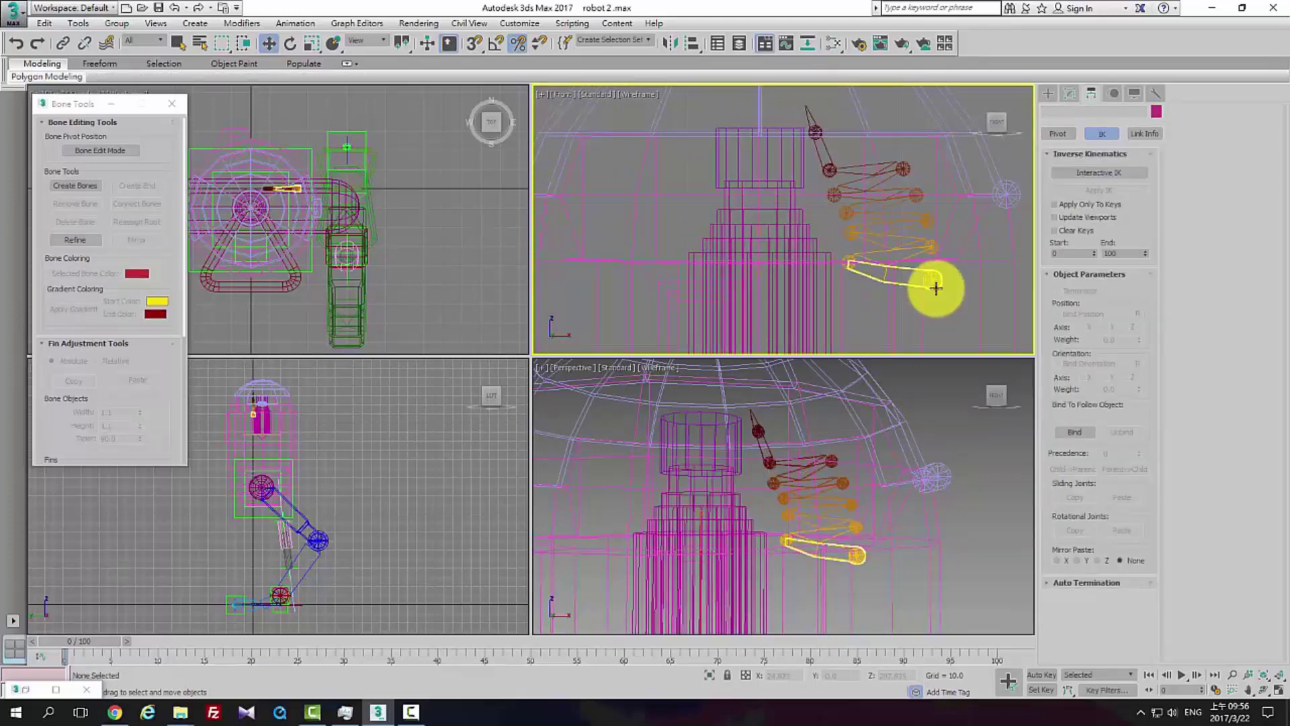
pyautogui.doubleClick(935, 287)
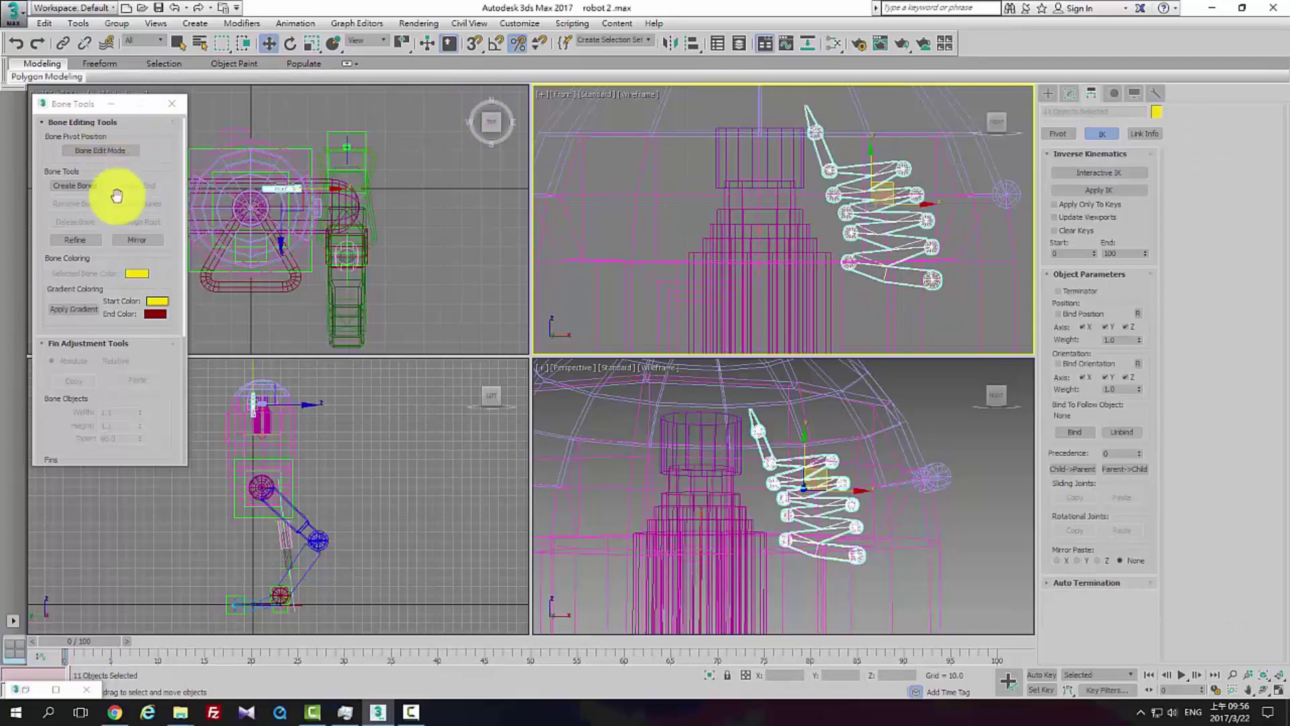
# Try to mirror the selected bones about the X axis with Bone Mirror, adjusting the offset, and cancel the operation
pyautogui.click(150, 245)
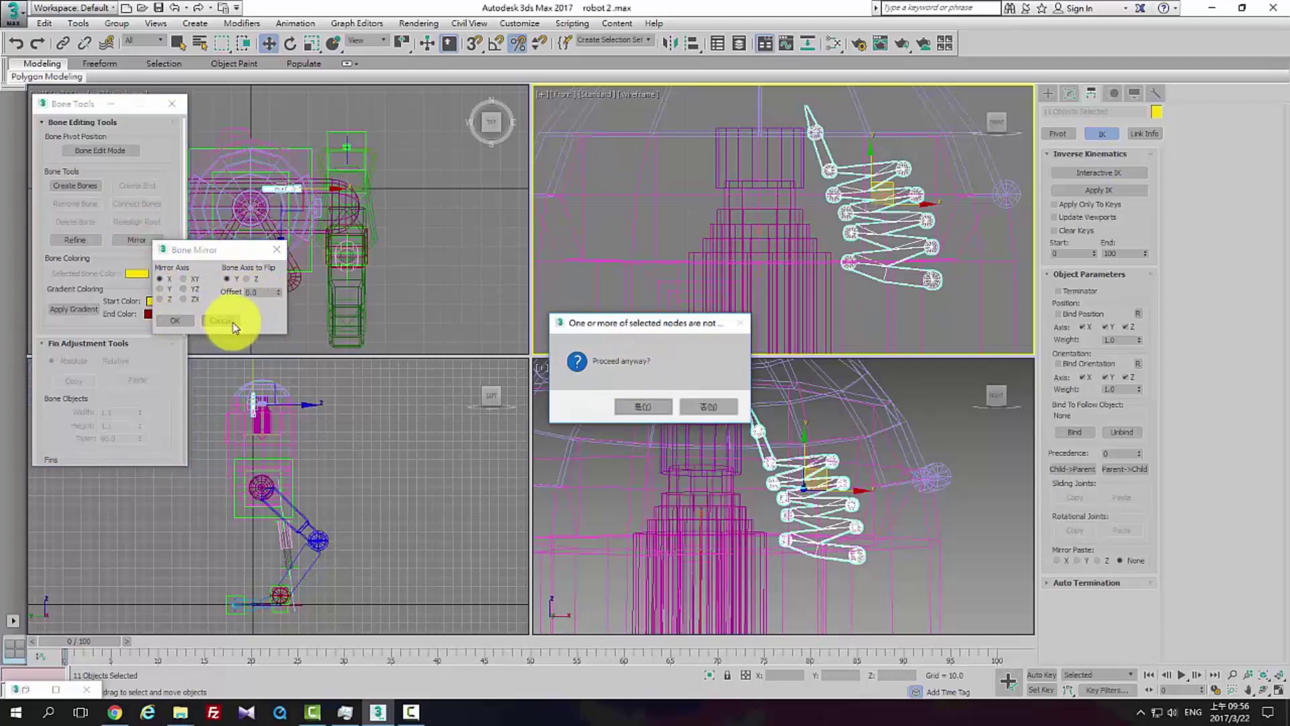
pyautogui.click(661, 407)
pyautogui.click(655, 407)
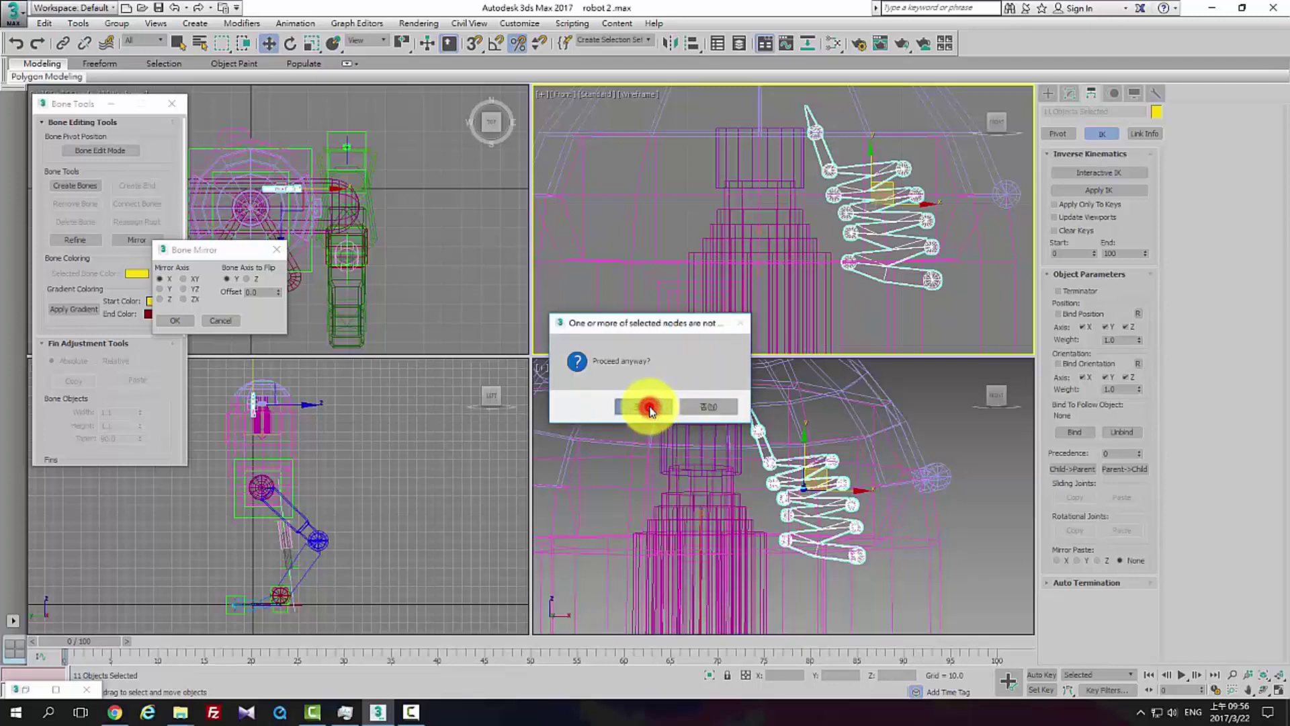
pyautogui.click(649, 408)
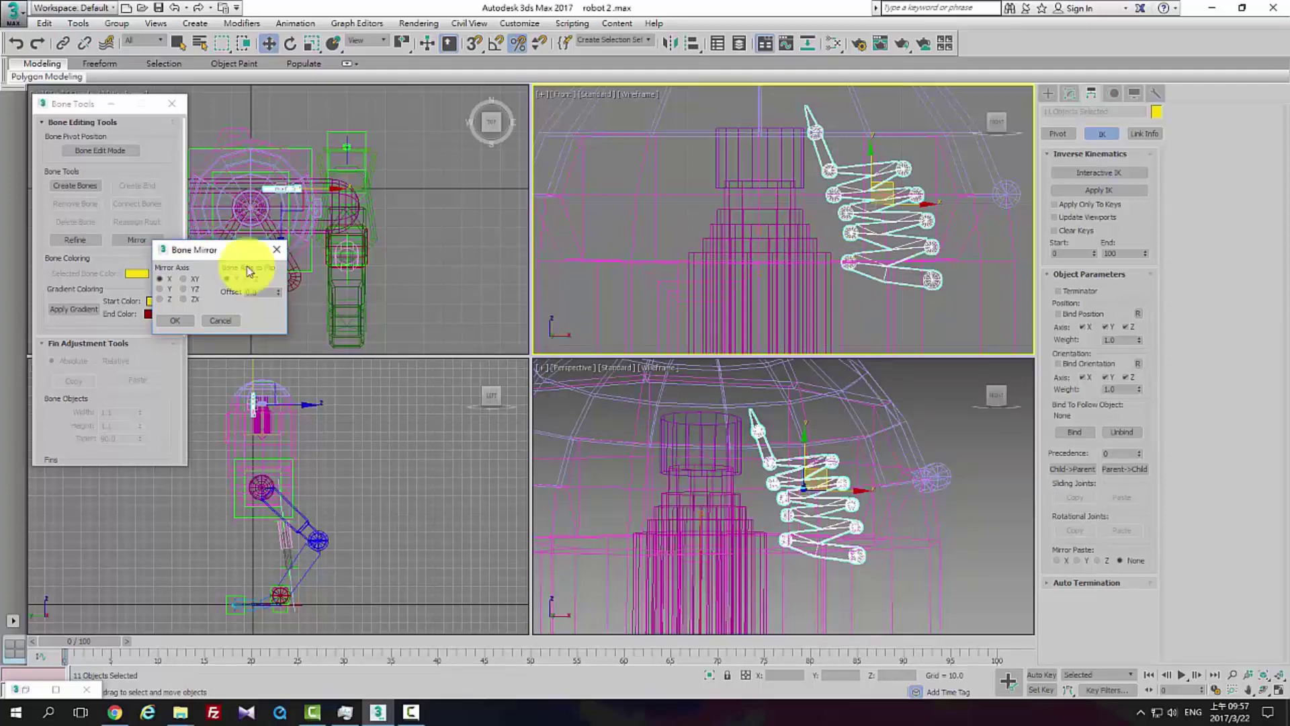
pyautogui.click(182, 321)
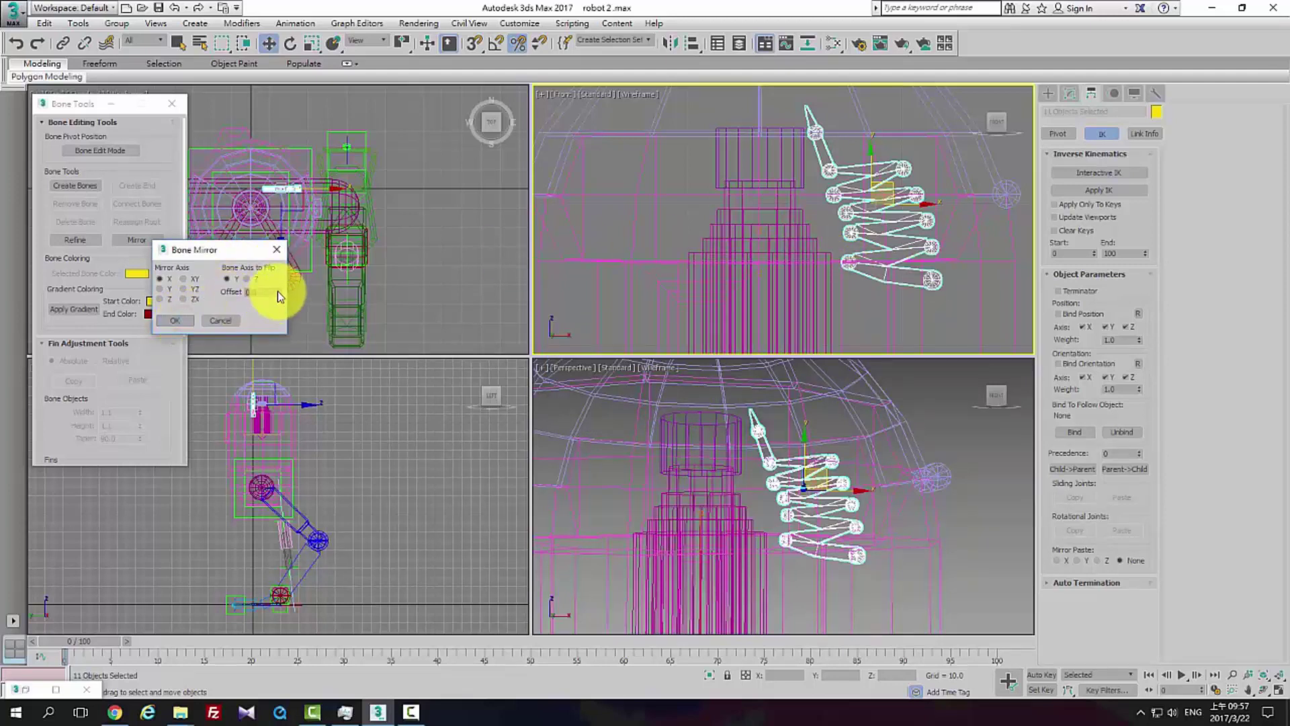
pyautogui.moveTo(278, 291); pyautogui.dragTo(251, 8)
pyautogui.click(219, 321)
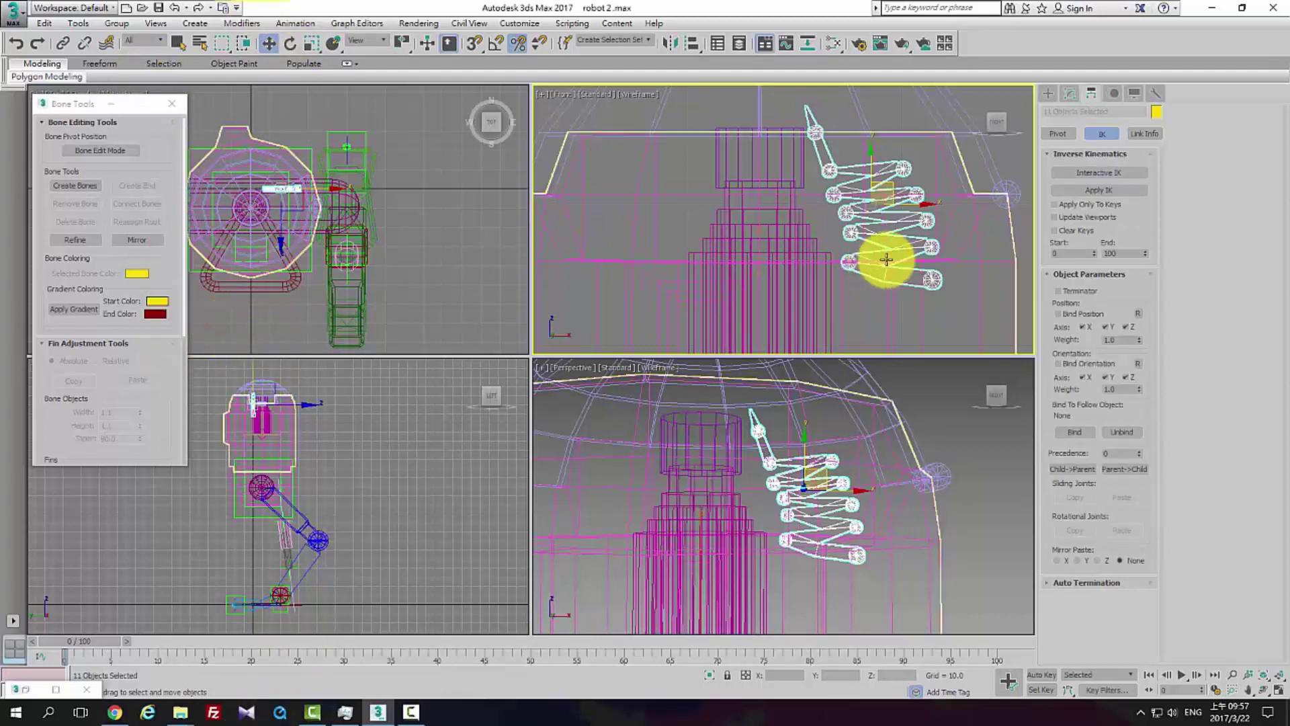
# Move the selected bone chain sideways along the X axis and undo the move
pyautogui.moveTo(914, 213); pyautogui.dragTo(893, 215, button='middle')
pyautogui.moveTo(892, 207); pyautogui.dragTo(939, 210)
pyautogui.hotkey('ctrl', 'z')
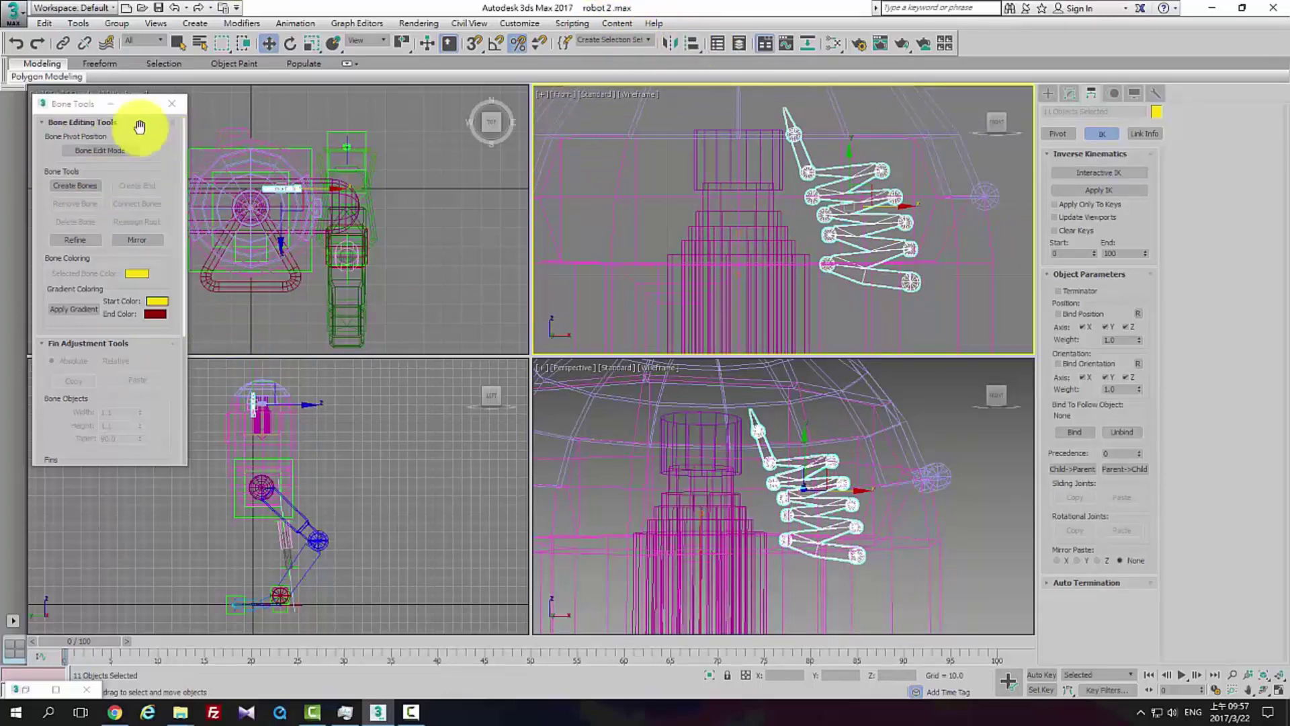
# Close the bone tools and set the reference coordinate system to World with the transform coordinate center as pivot
pyautogui.click(173, 104)
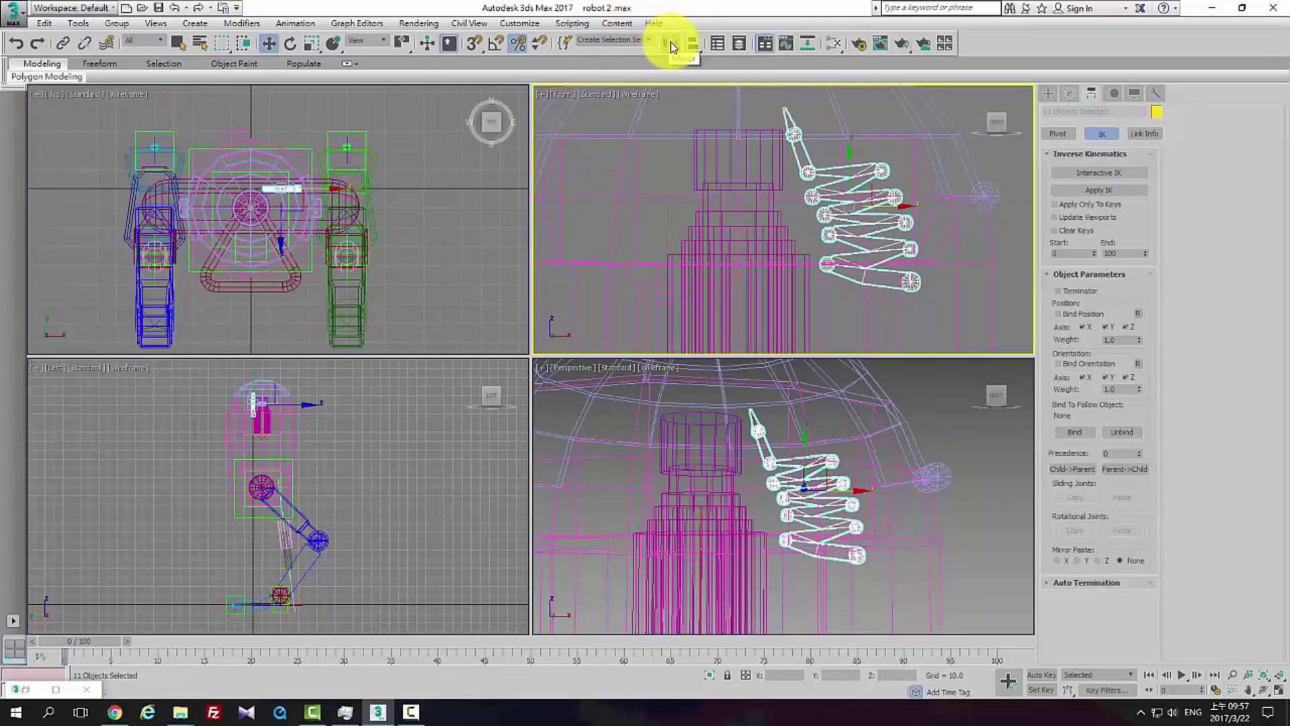
pyautogui.click(388, 43)
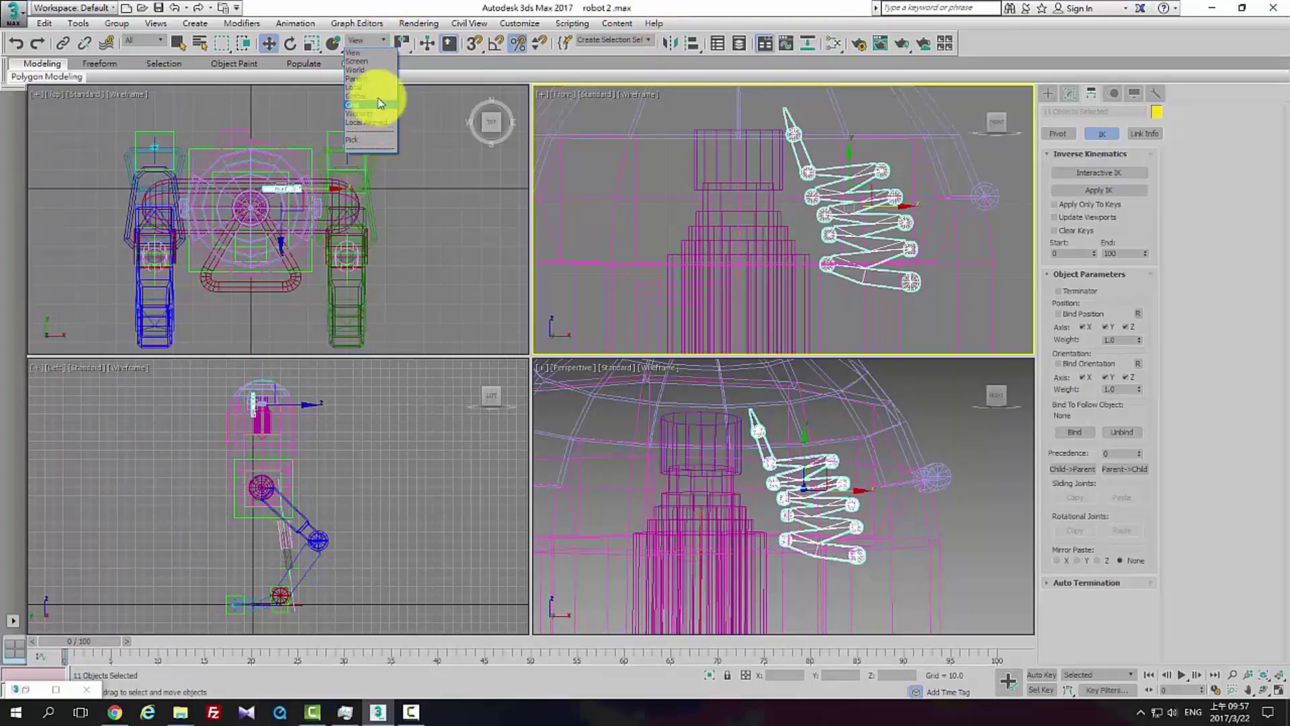
pyautogui.click(382, 70)
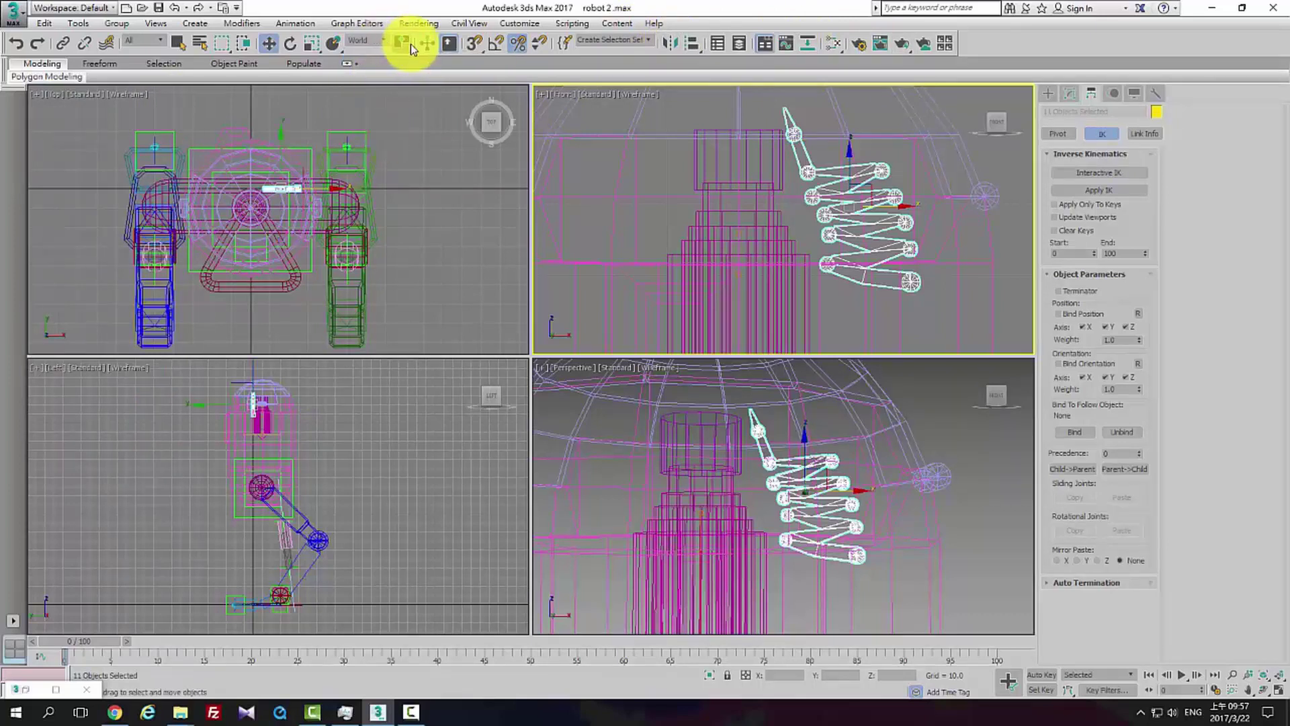
pyautogui.click(405, 111)
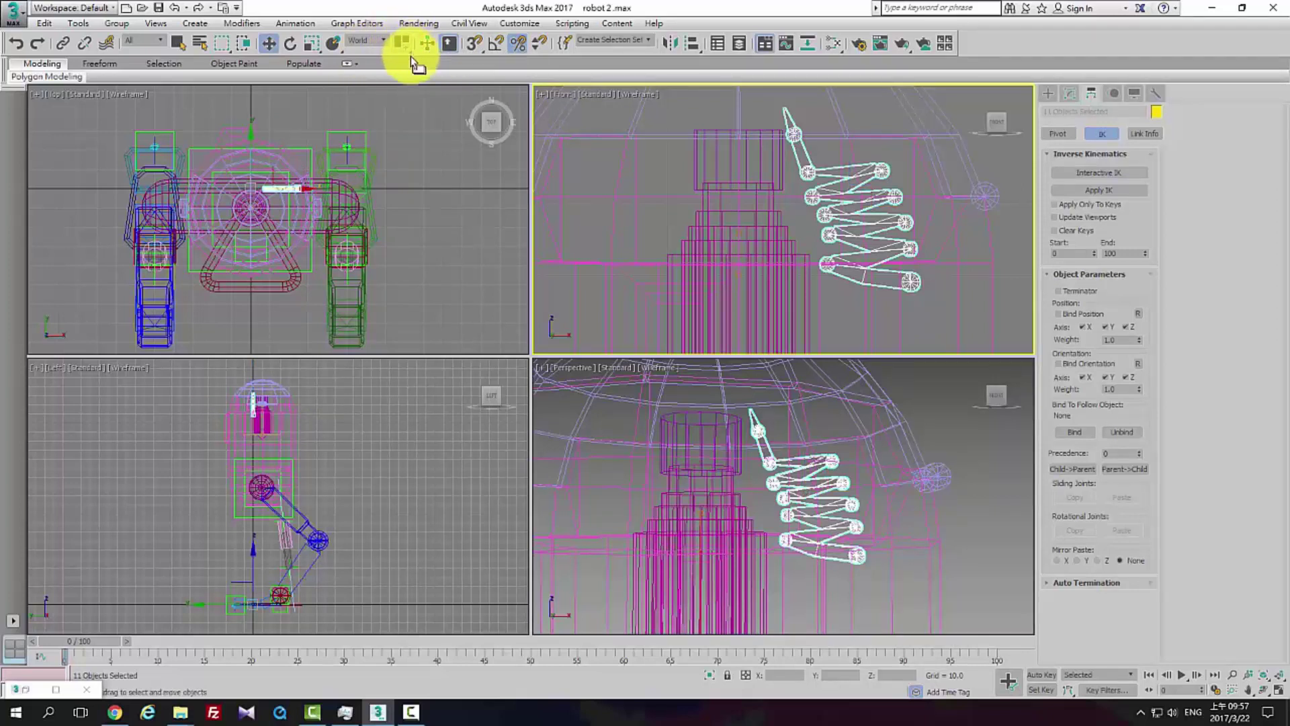
# Mirror the selected bone chain about the X axis as a copy on the robot's other side
pyautogui.click(672, 44)
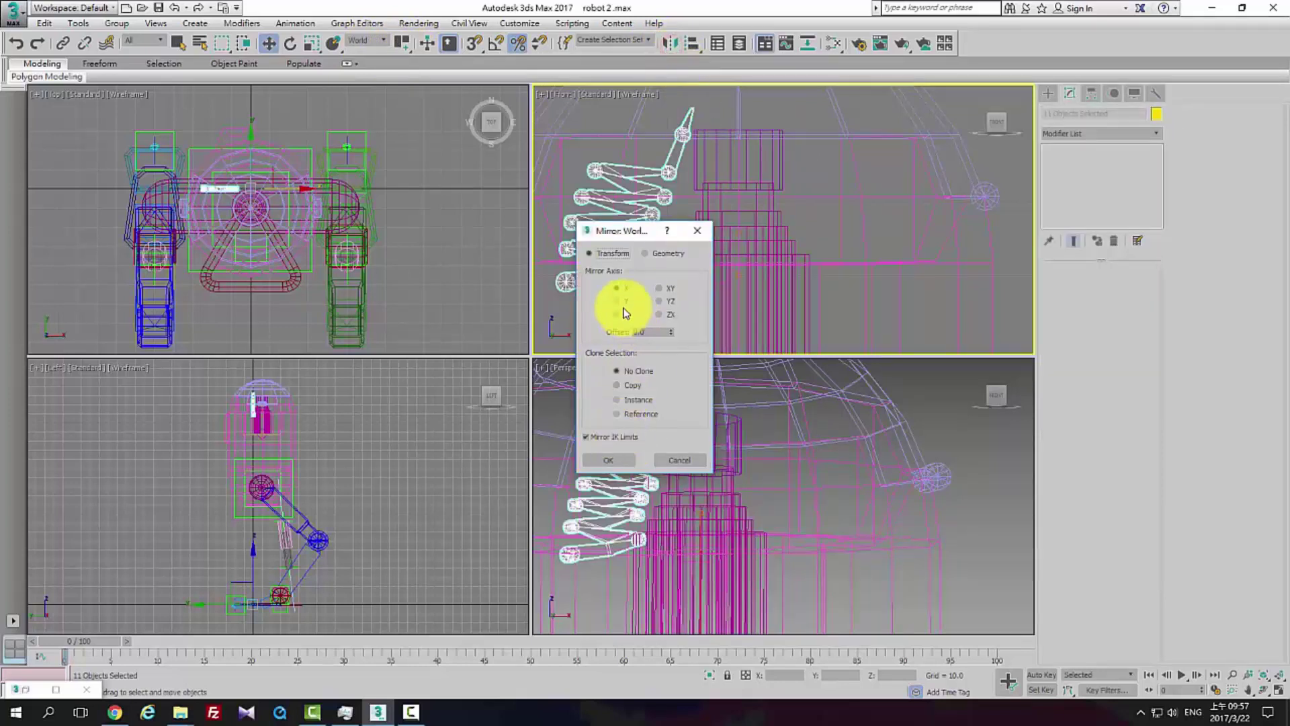
pyautogui.click(630, 388)
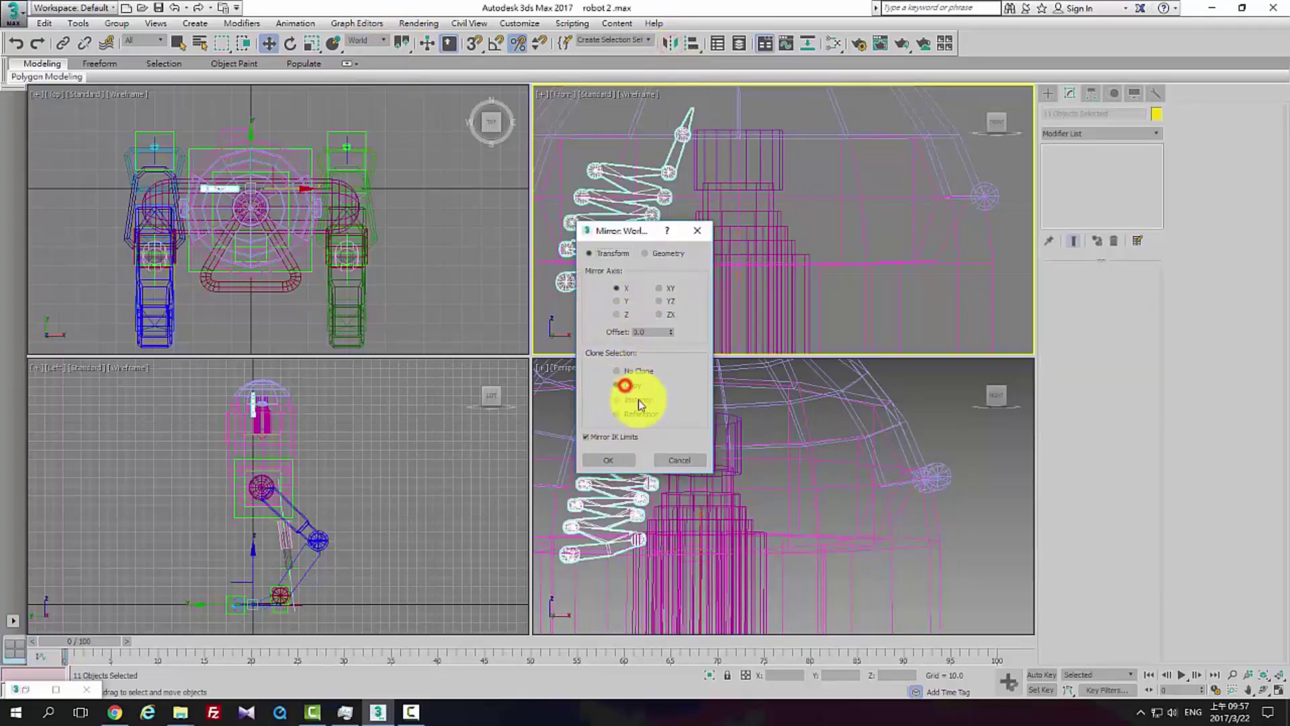
pyautogui.click(608, 459)
pyautogui.moveTo(810, 490)
pyautogui.mouseDown(button='middle')
pyautogui.moveTo(699, 518)
pyautogui.moveTo(729, 495)
pyautogui.moveTo(498, 446)
pyautogui.mouseUp(button='middle')
pyautogui.press('F3')
pyautogui.press('F3')
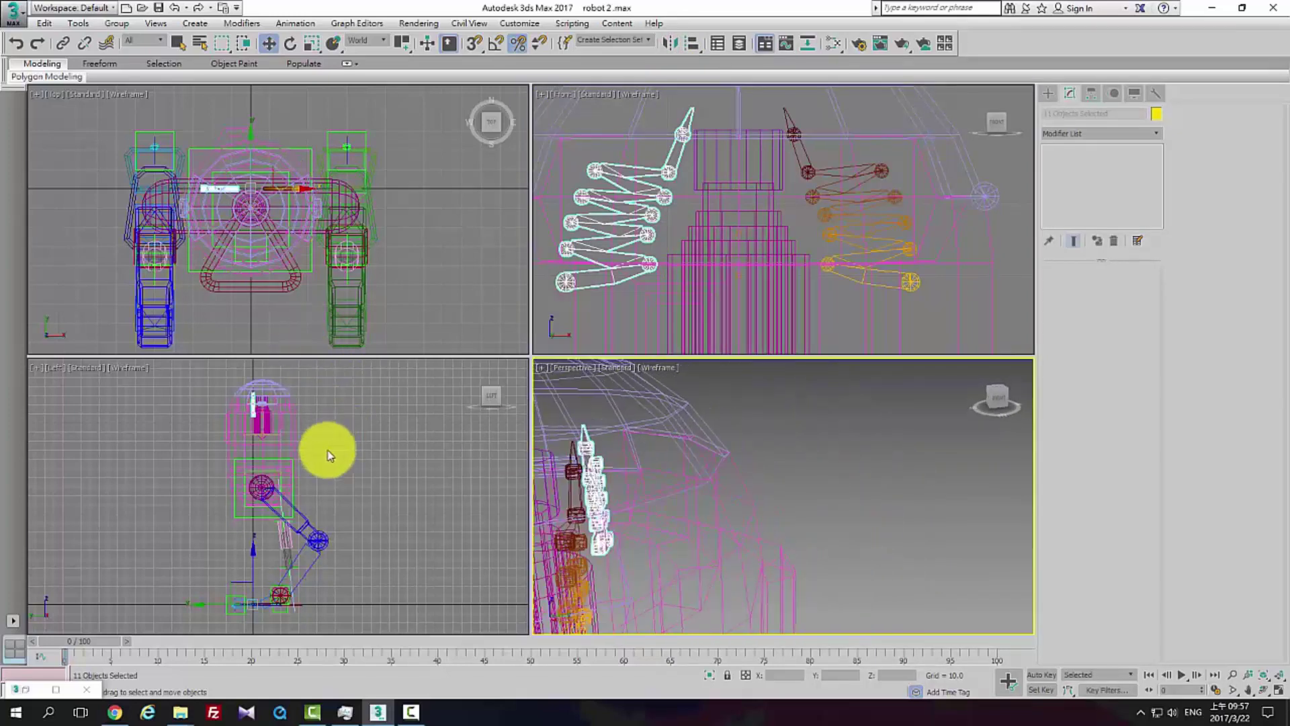
pyautogui.moveTo(328, 451); pyautogui.dragTo(330, 442, button='middle')
# Select the whole mirrored bone chain and move it along Y in the top view onto the central cylinders' midline
pyautogui.click(912, 287)
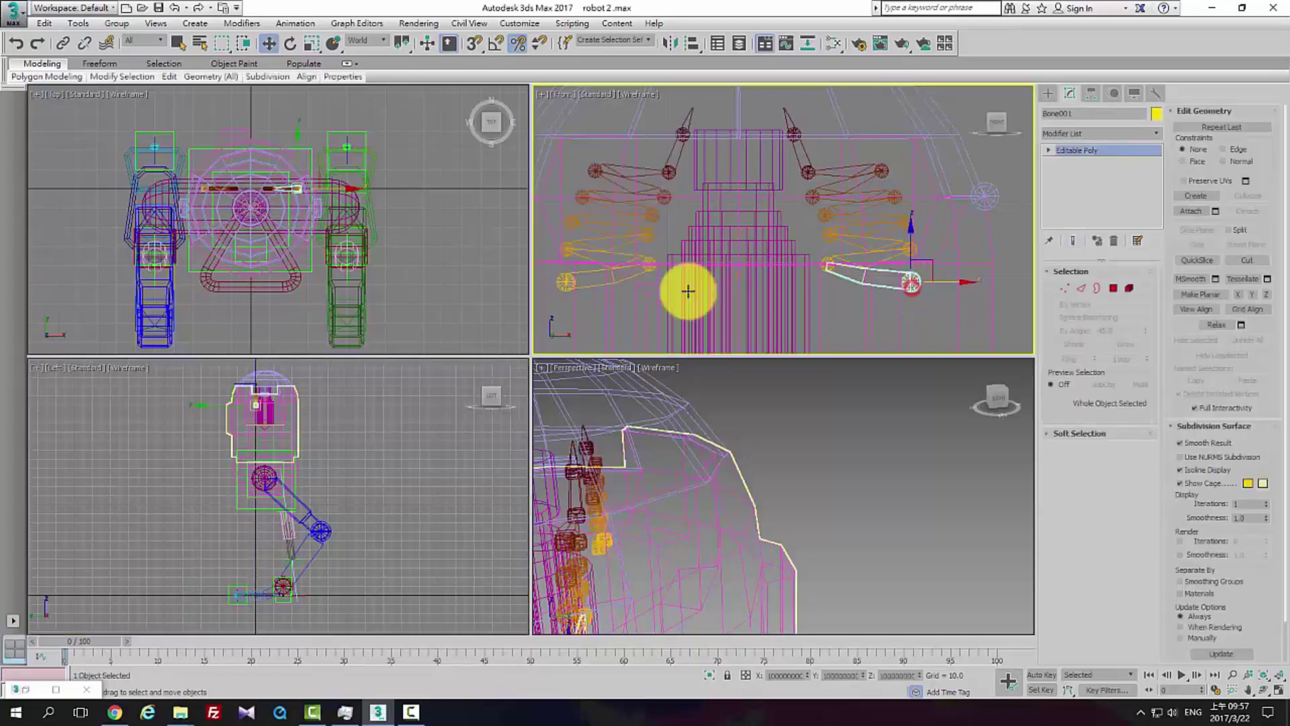
pyautogui.doubleClick(568, 286)
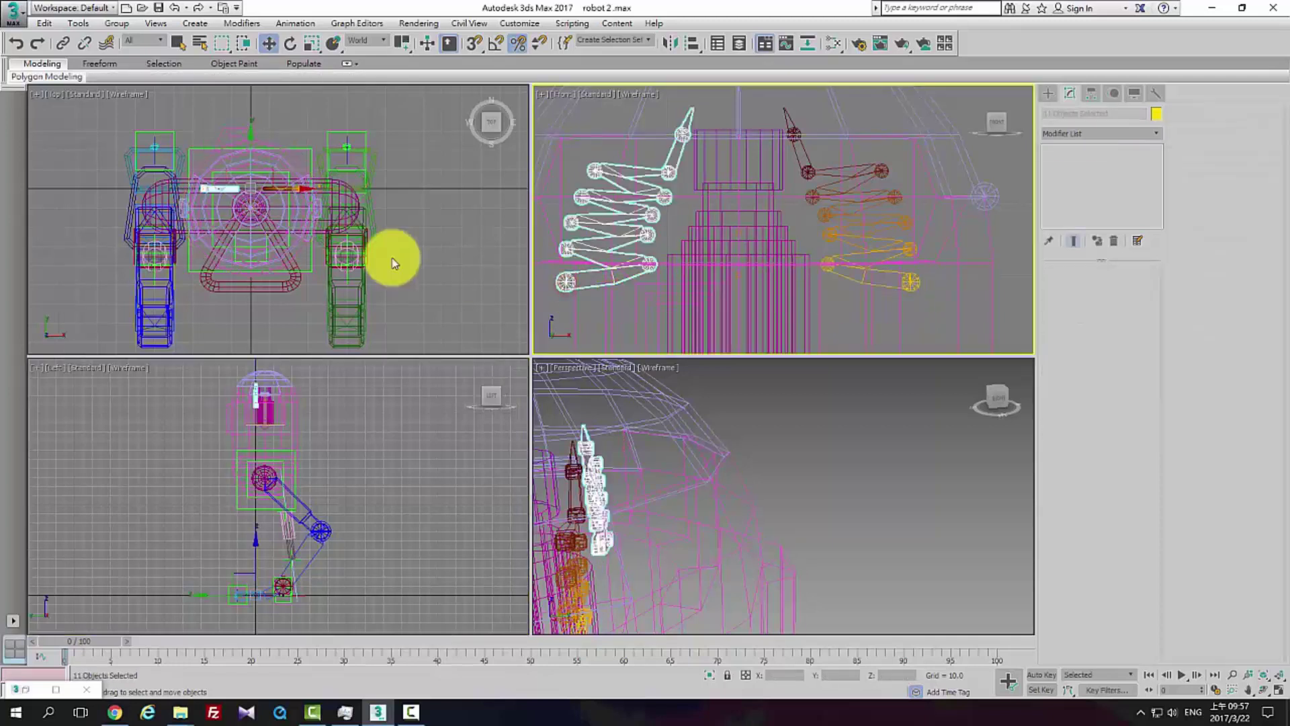
pyautogui.rightClick(250, 156)
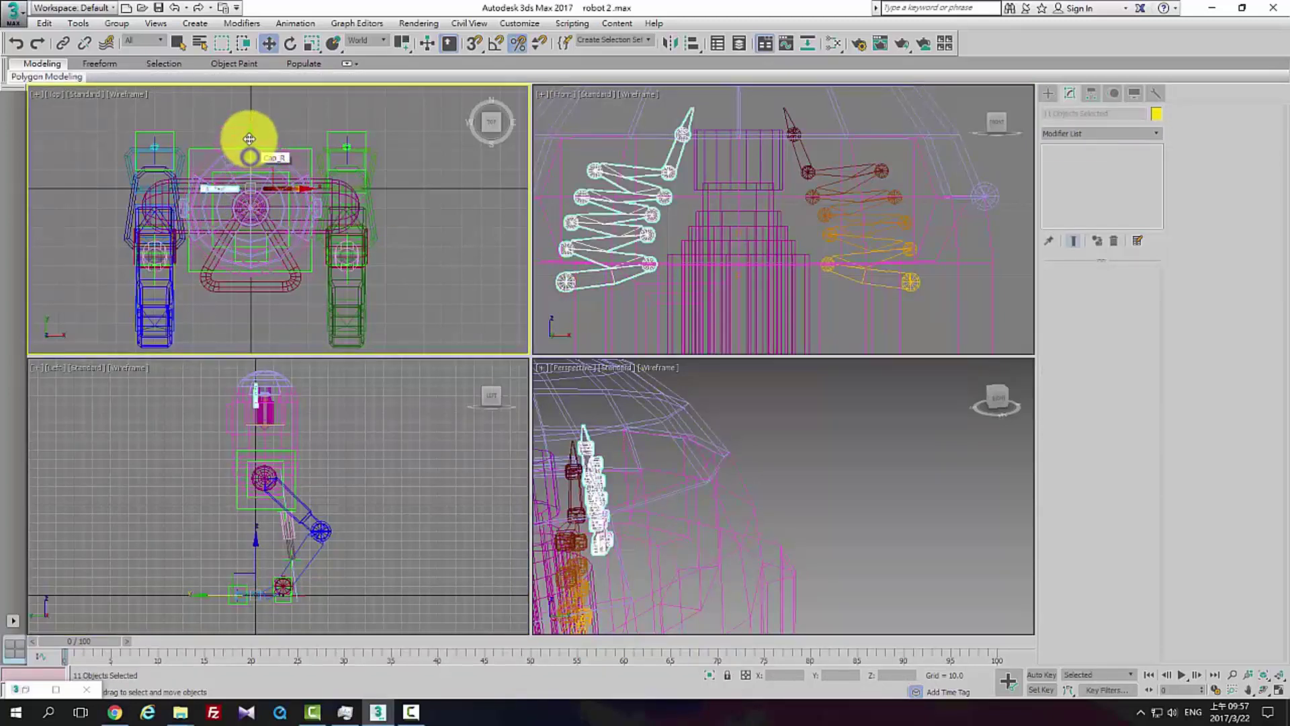
pyautogui.moveTo(249, 138); pyautogui.dragTo(254, 160)
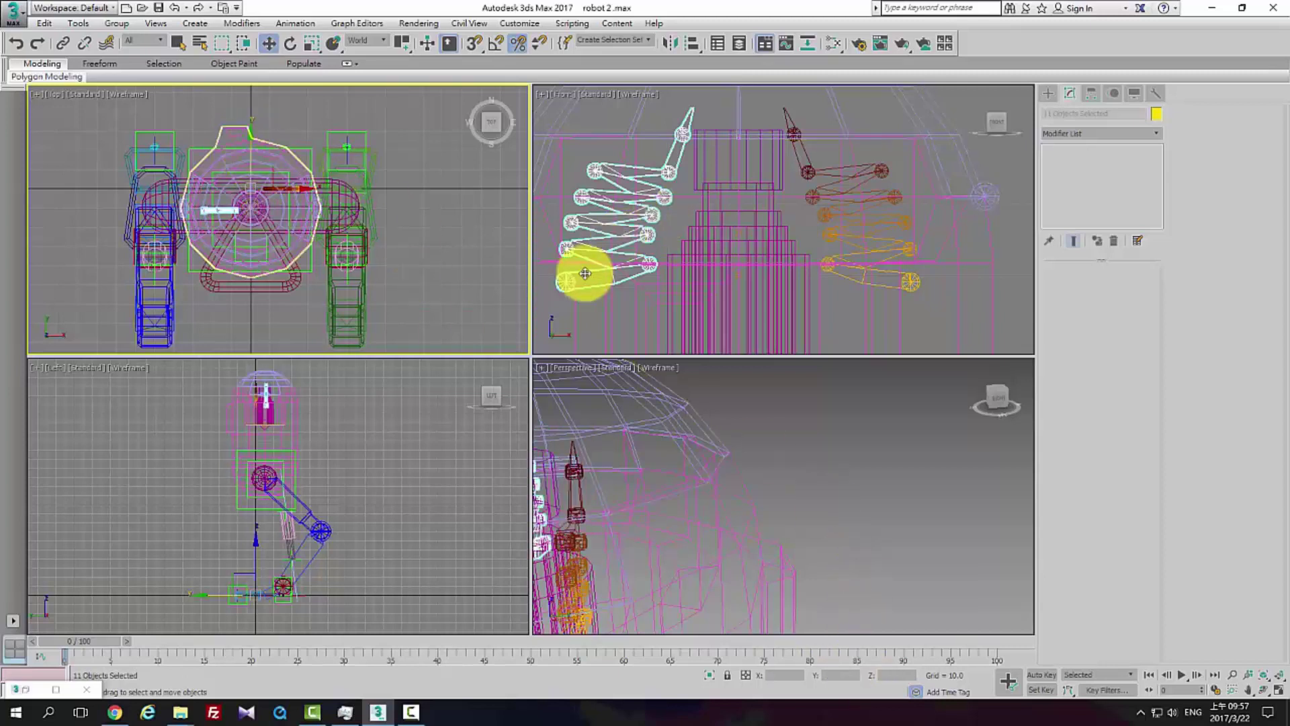
pyautogui.moveTo(251, 147); pyautogui.dragTo(253, 145)
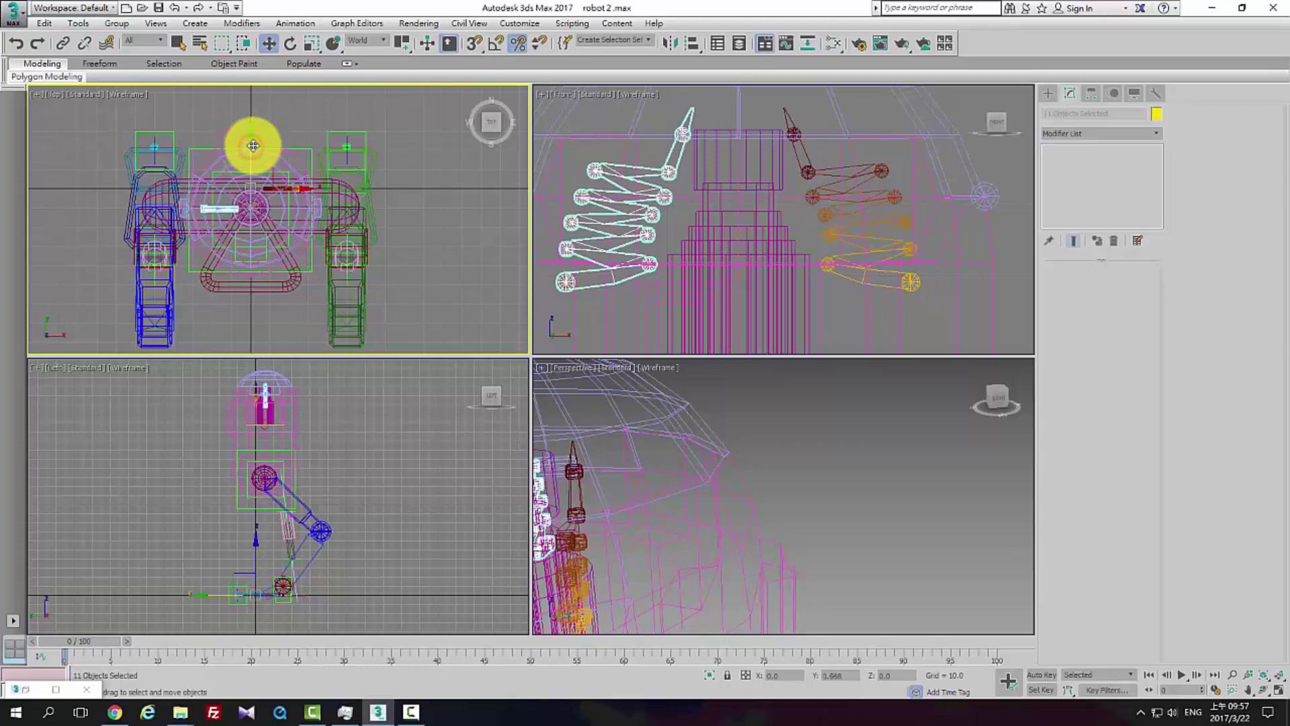
pyautogui.scroll(5, 230, 195)
pyautogui.moveTo(231, 202); pyautogui.dragTo(274, 182, button='middle')
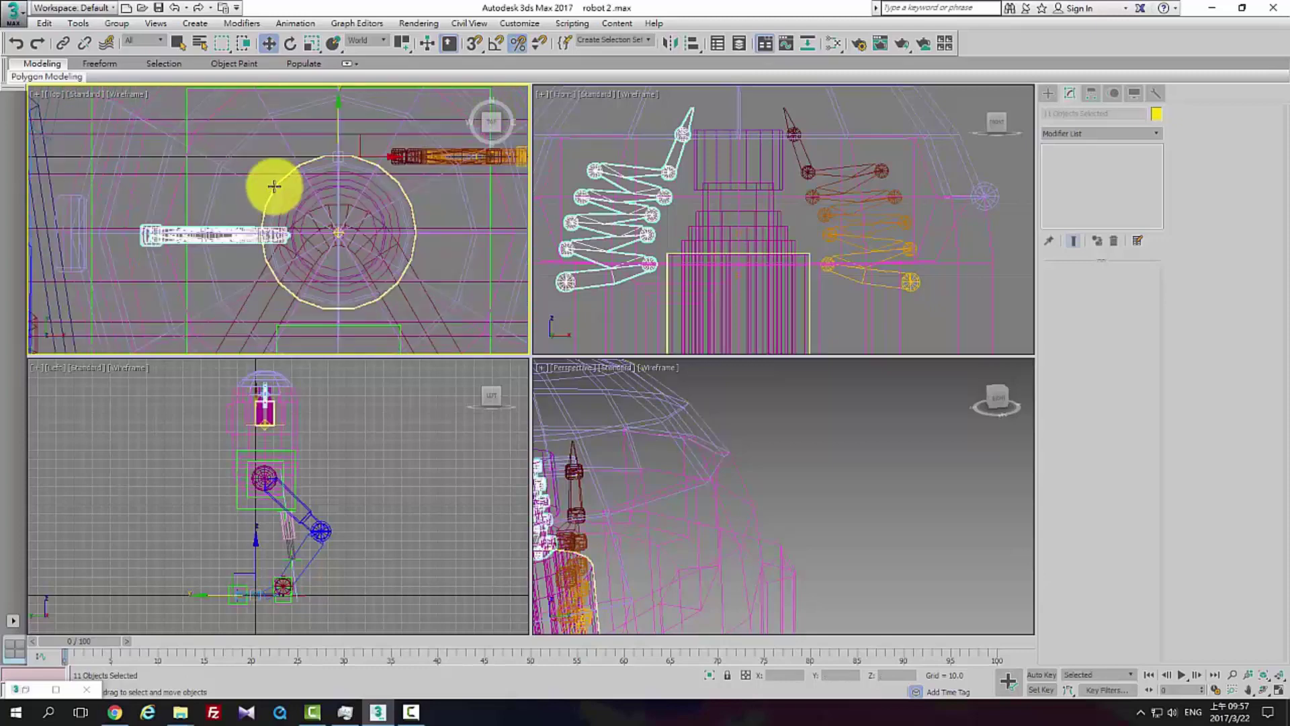
# Select the mirrored chain's yellow base bone and set its Y position to -10
pyautogui.click(589, 283)
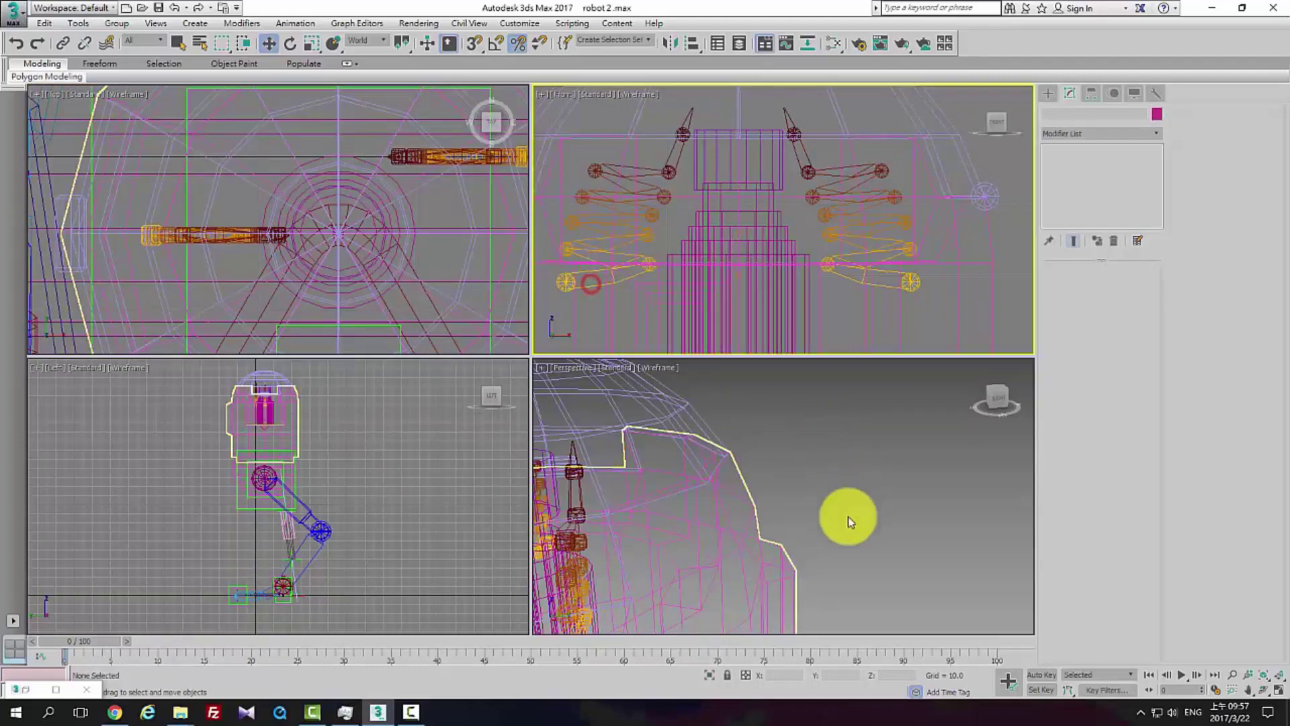
pyautogui.click(566, 281)
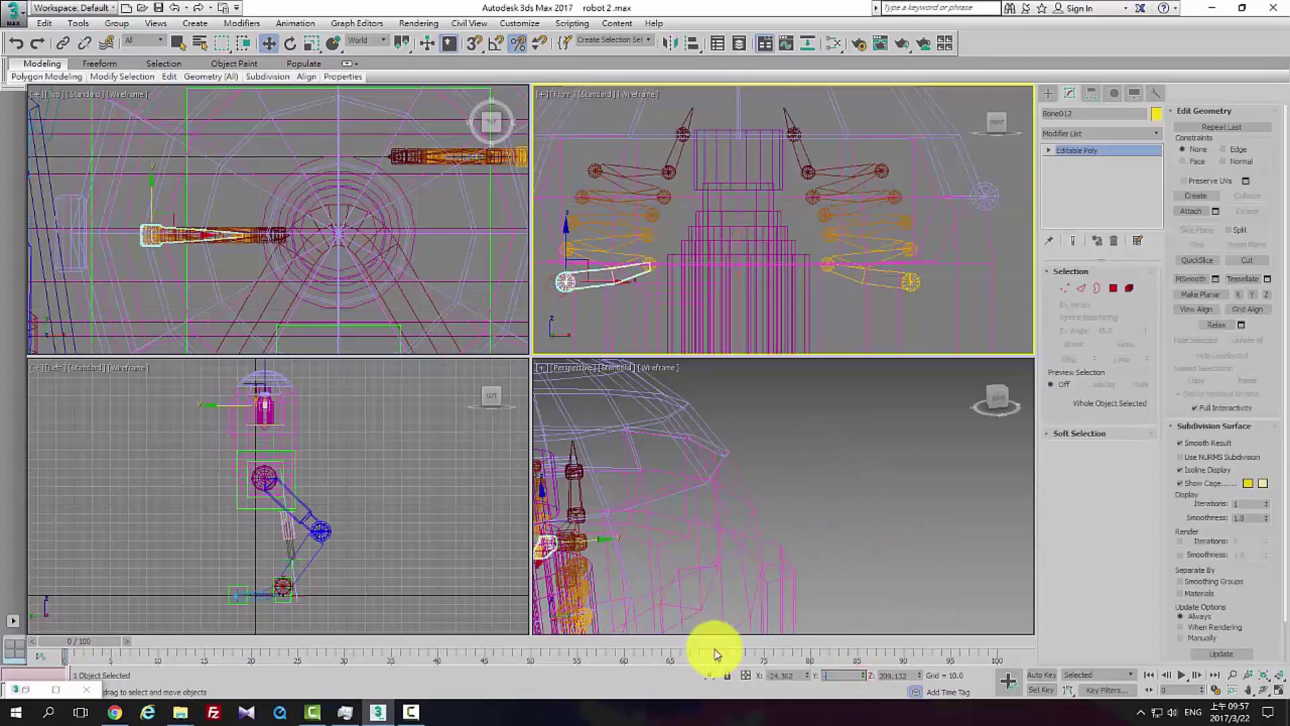
pyautogui.press('Return')
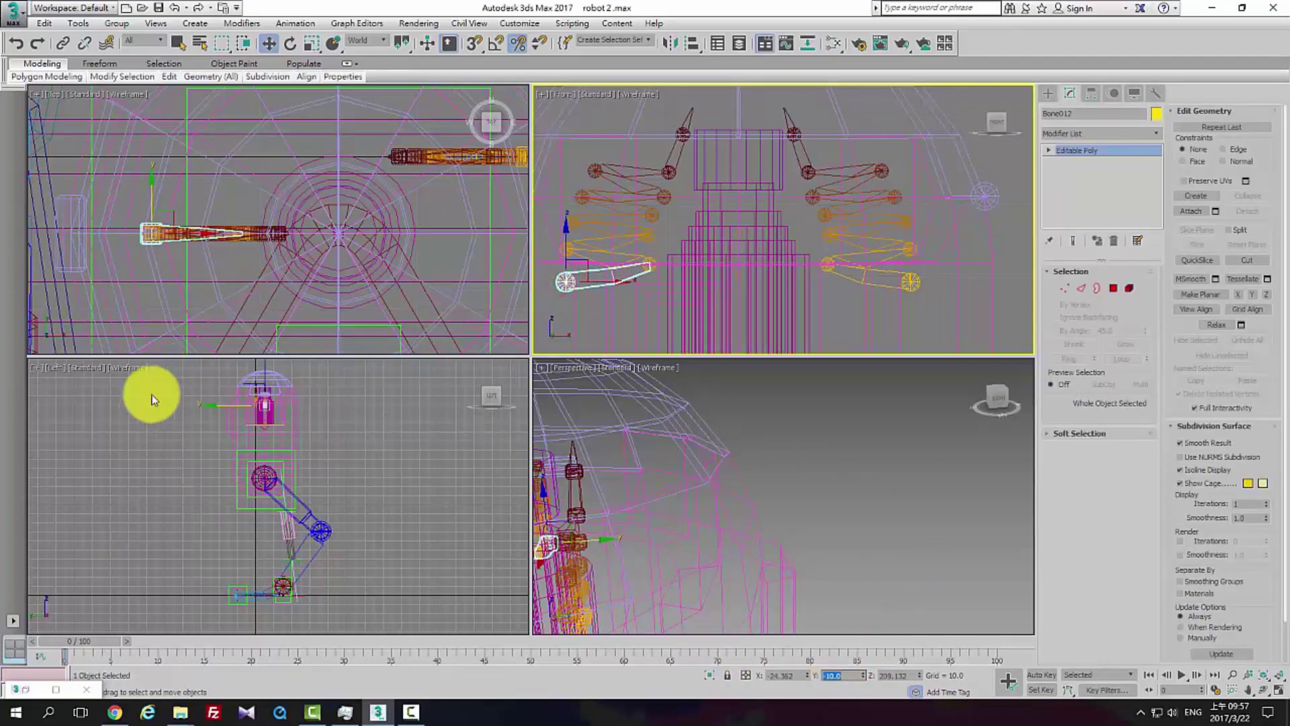
pyautogui.moveTo(315, 224); pyautogui.dragTo(240, 216, button='middle')
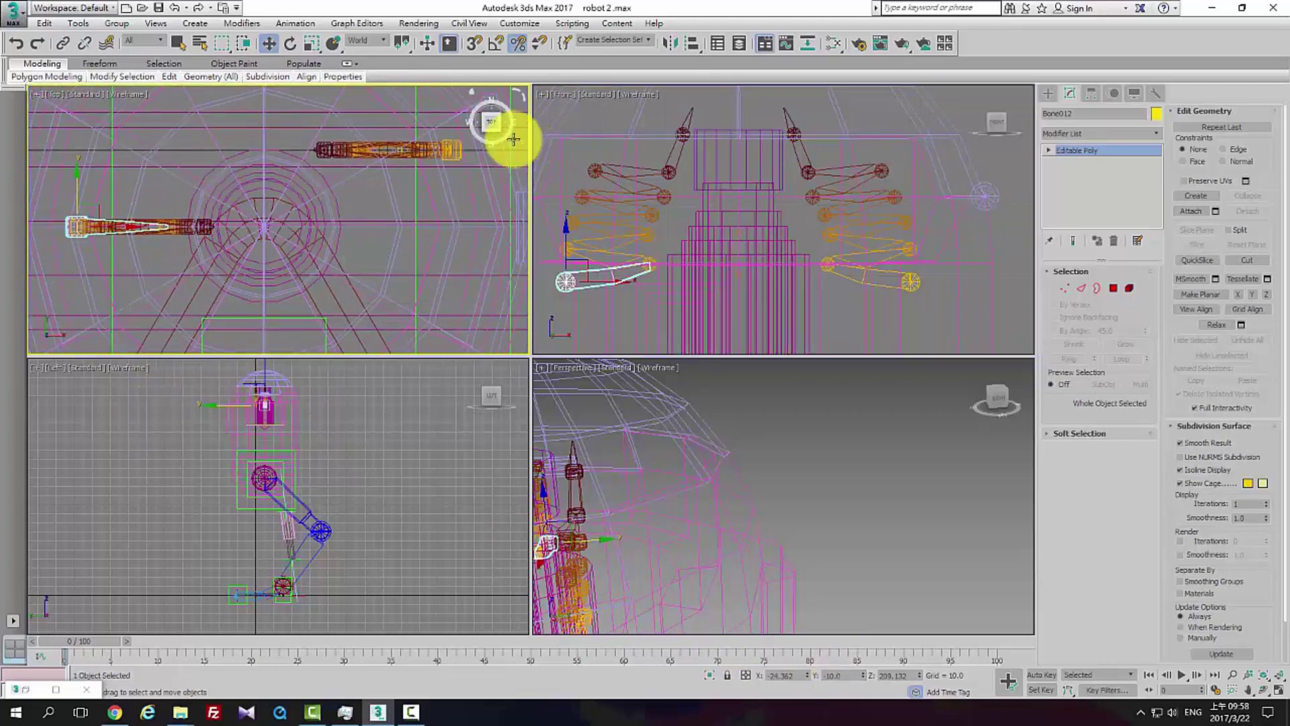
# Set the Y position of the original chain's yellow base bone to -10
pyautogui.click(915, 296)
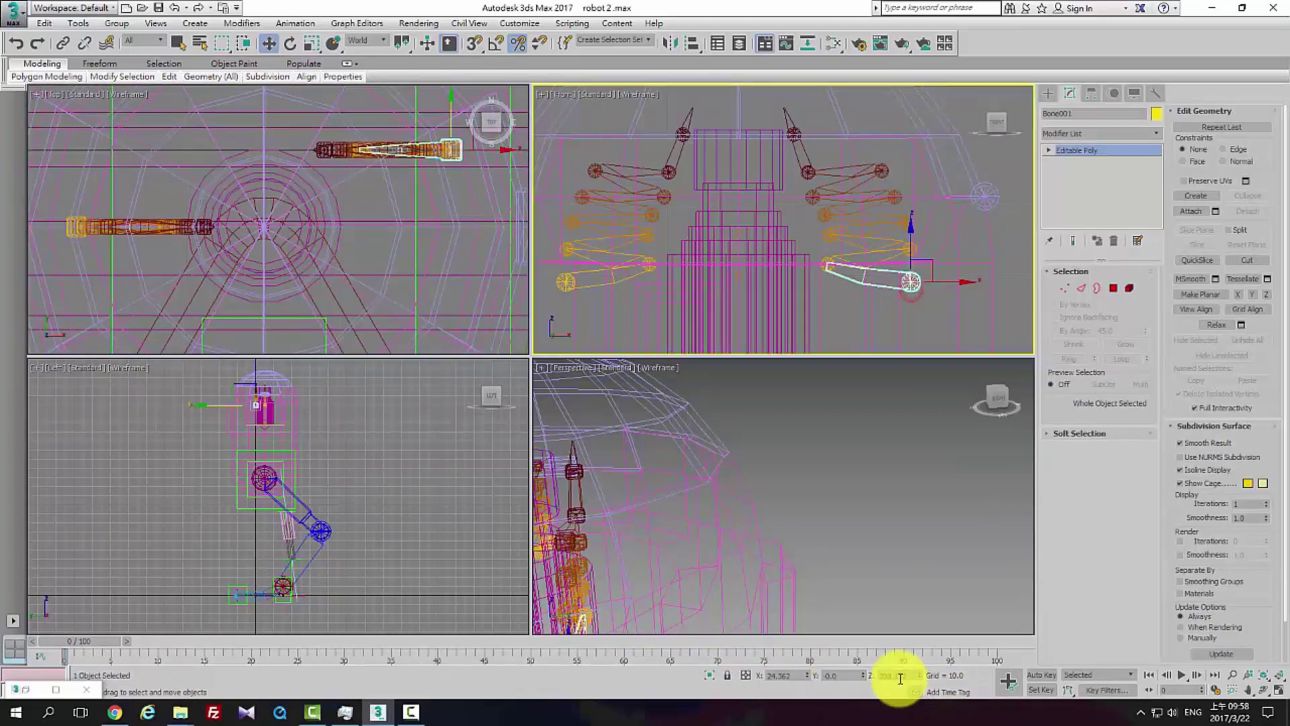
pyautogui.moveTo(849, 676); pyautogui.dragTo(761, 666)
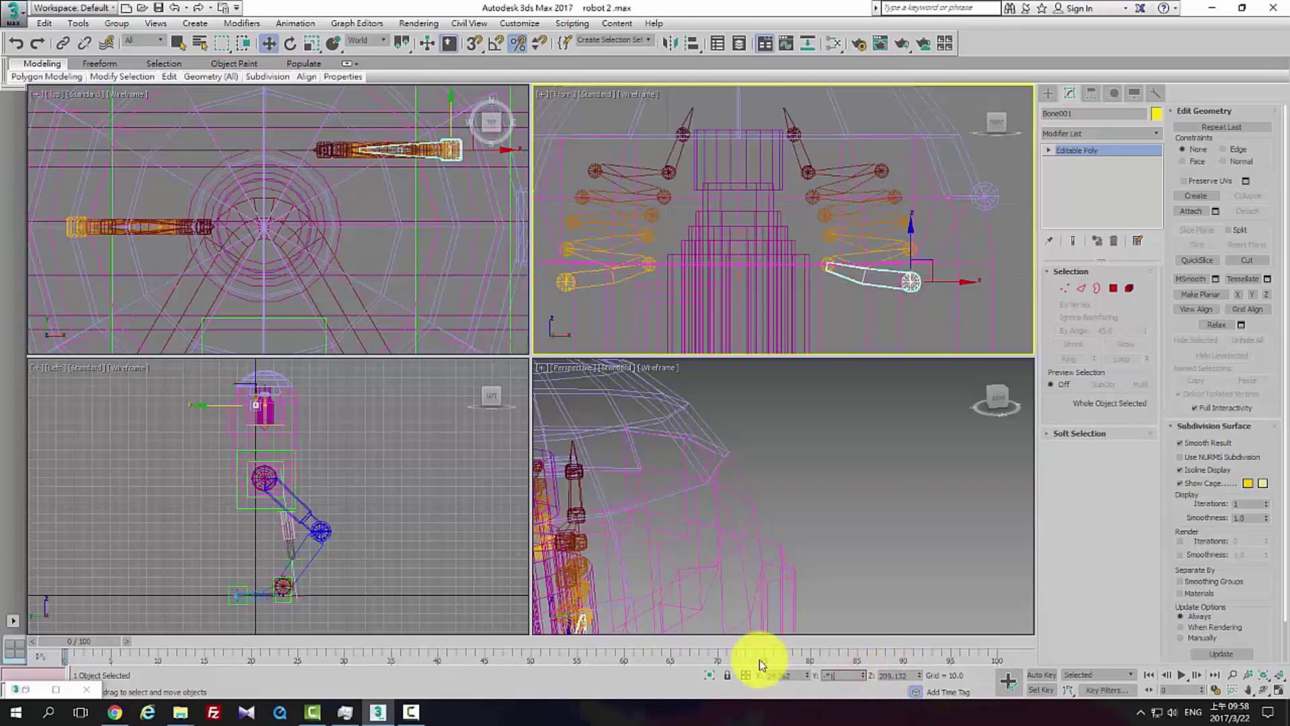
pyautogui.write('-10')
pyautogui.press('Return')
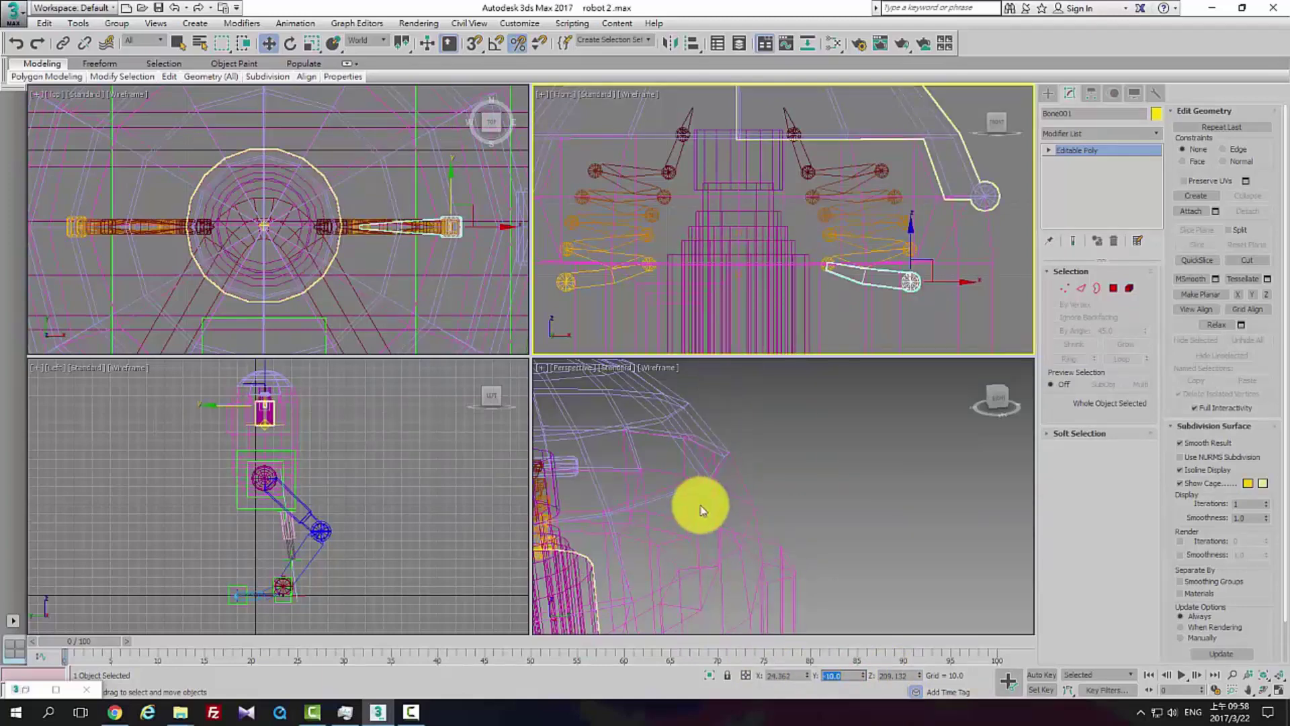
pyautogui.moveTo(682, 502); pyautogui.dragTo(805, 485, button='middle')
pyautogui.scroll(5, 894, 475)
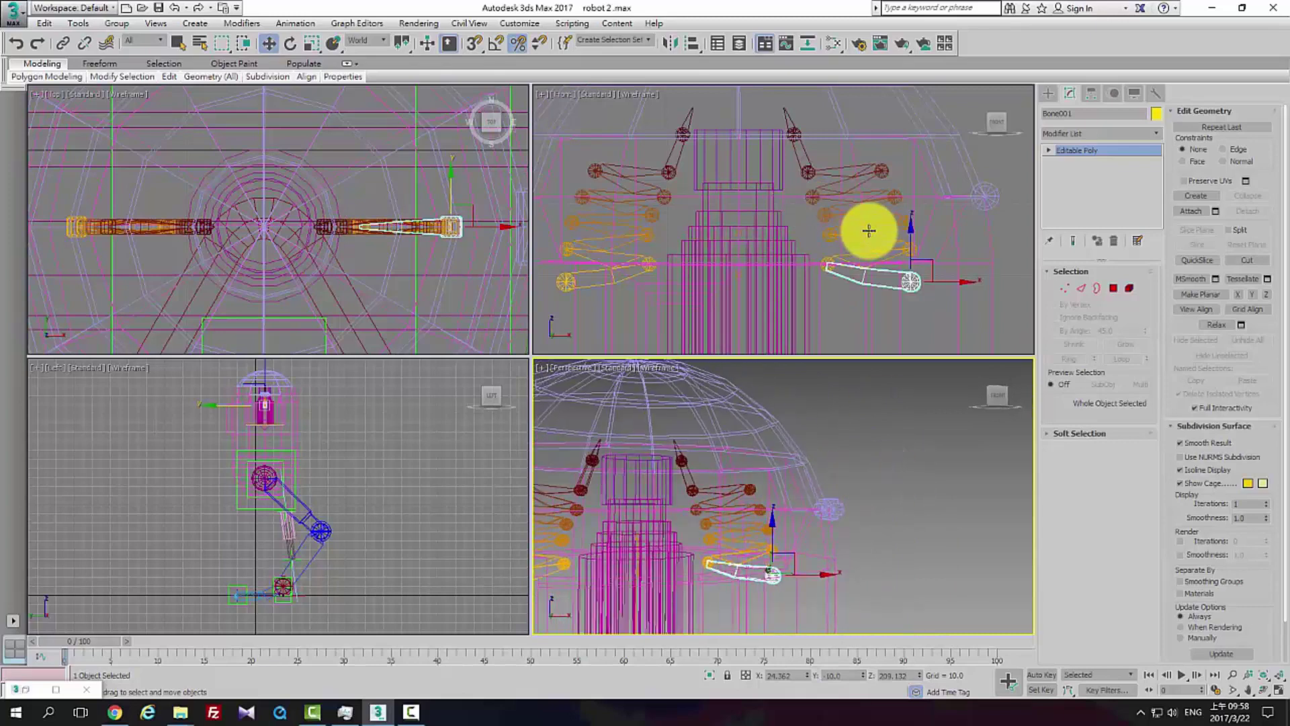
# Align the top cylinder's pivot in X, Y and Z to the pivot point of the inner cylinder below it
pyautogui.click(749, 151)
pyautogui.scroll(-3, 772, 215)
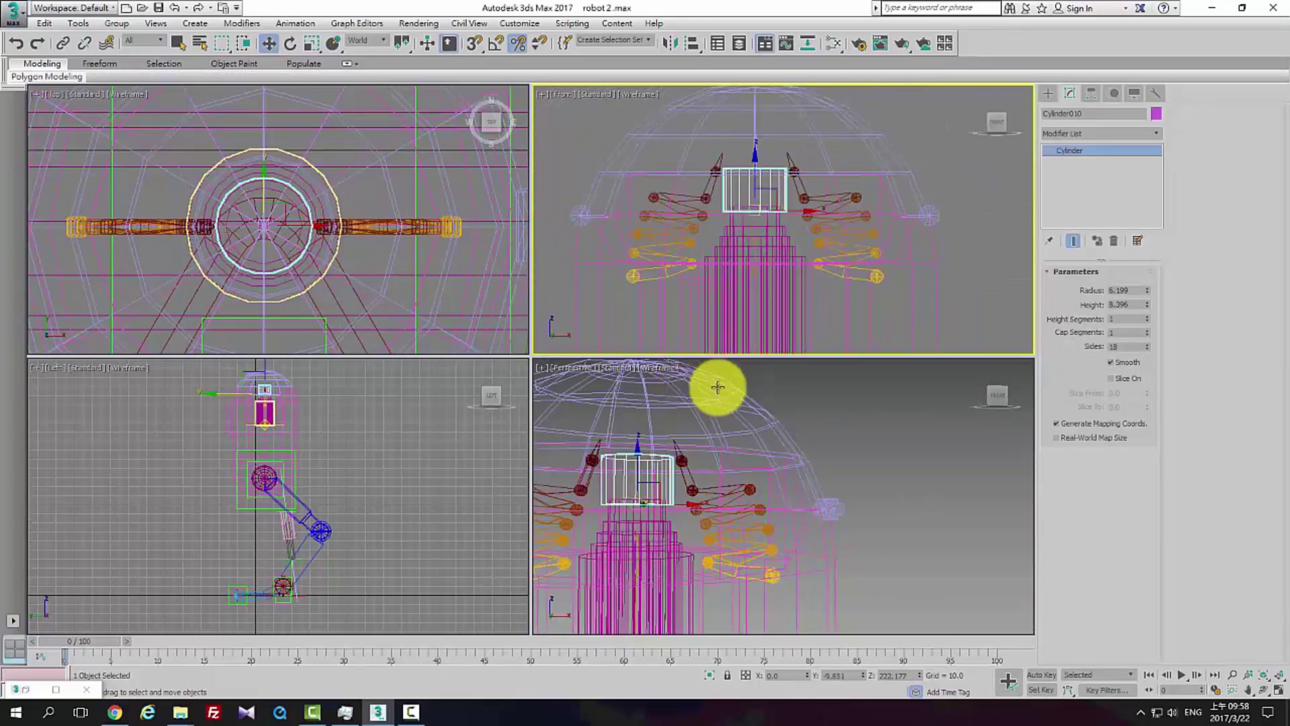
pyautogui.moveTo(783, 207)
pyautogui.mouseDown(button='middle')
pyautogui.moveTo(786, 178)
pyautogui.moveTo(816, 153)
pyautogui.moveTo(800, 199)
pyautogui.mouseUp(button='middle')
pyautogui.click(1113, 92)
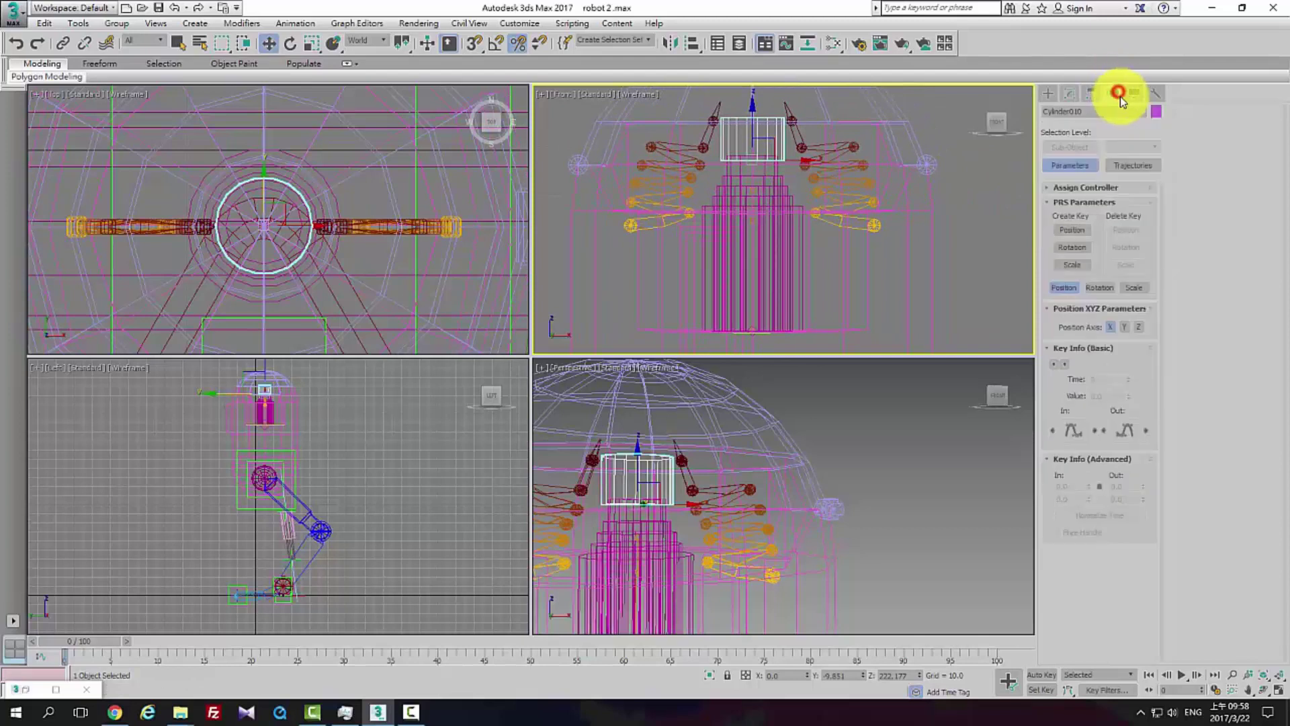
pyautogui.click(1093, 95)
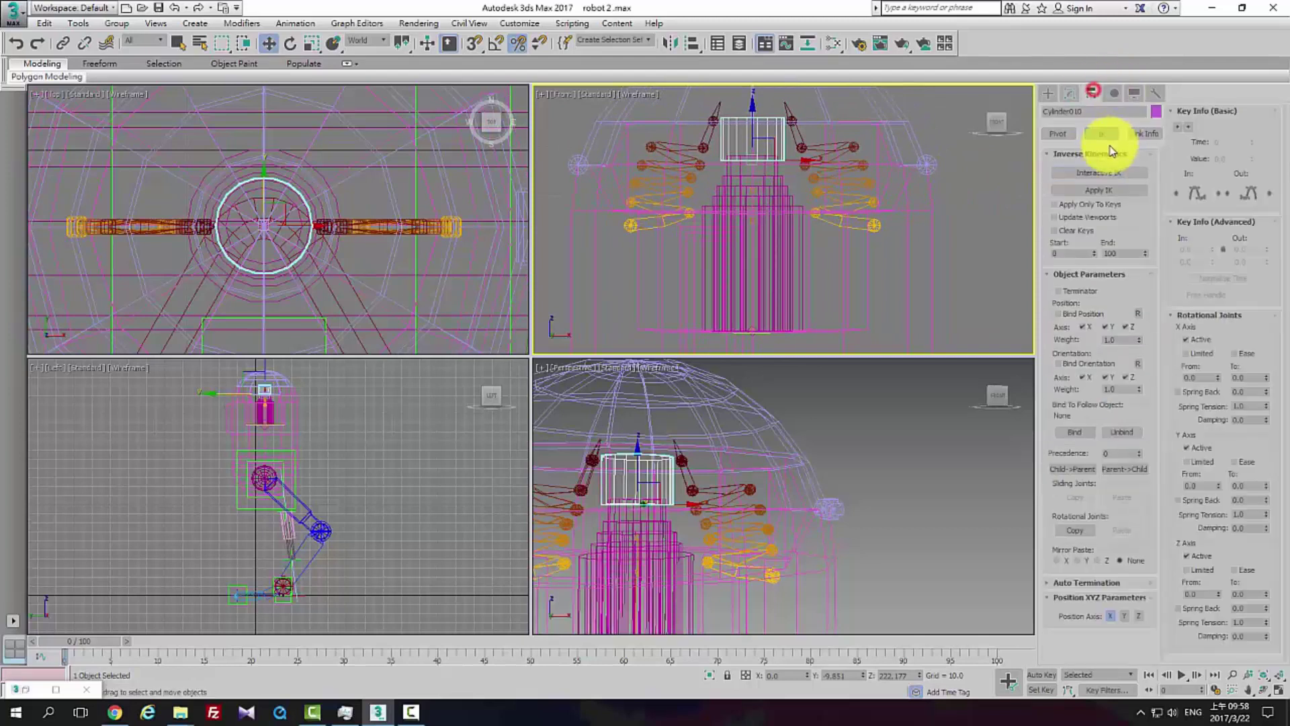
pyautogui.click(1114, 94)
pyautogui.click(1092, 93)
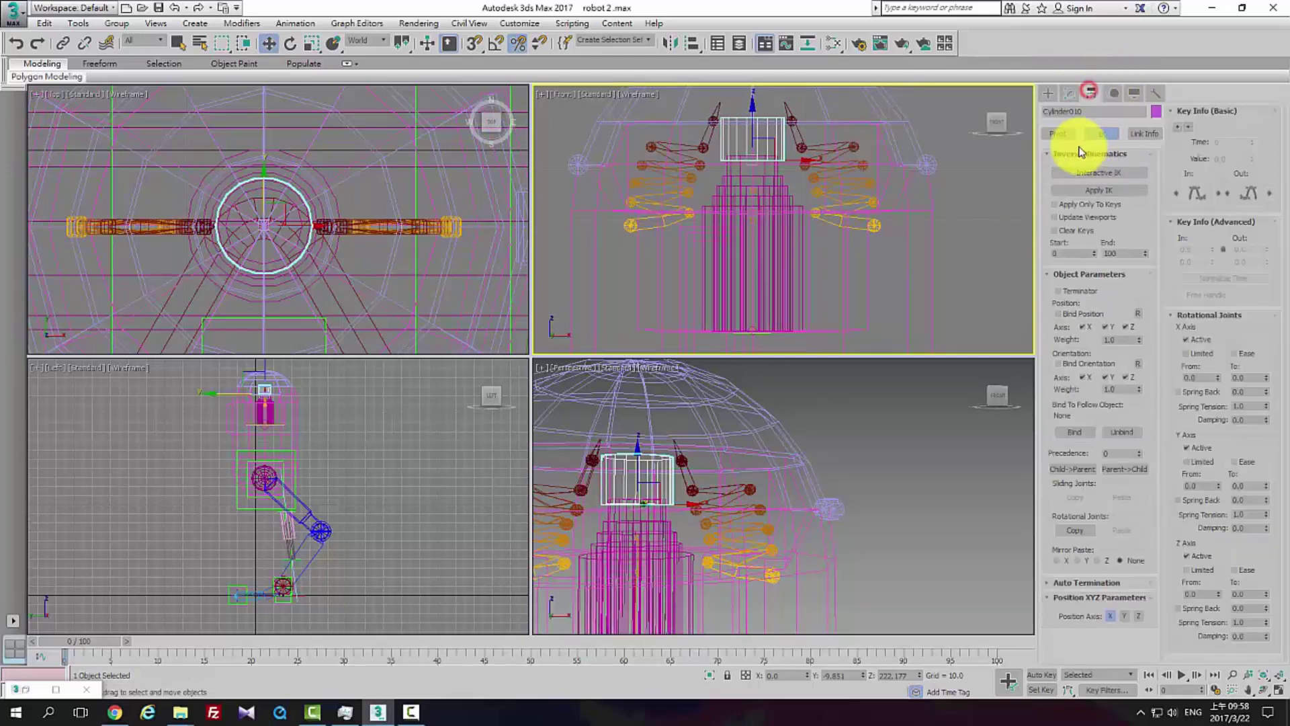
pyautogui.click(1062, 134)
pyautogui.click(1108, 186)
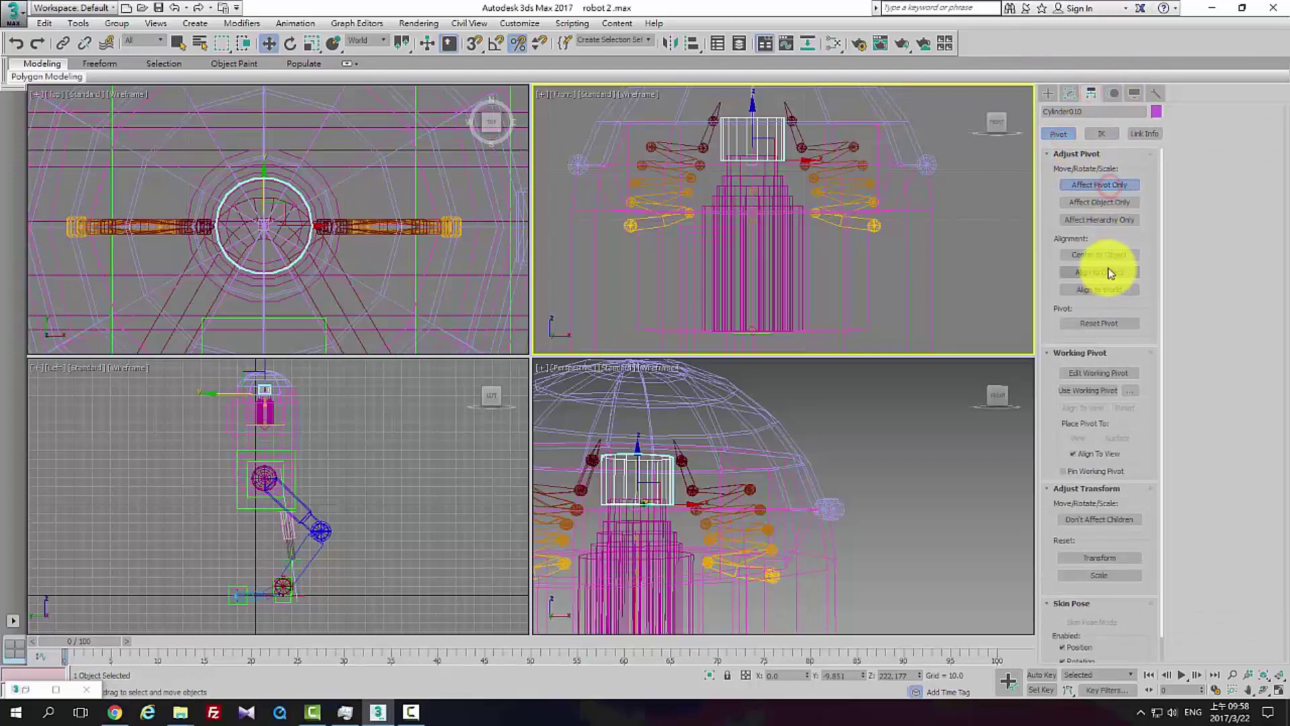
pyautogui.hotkey('alt', 'a')
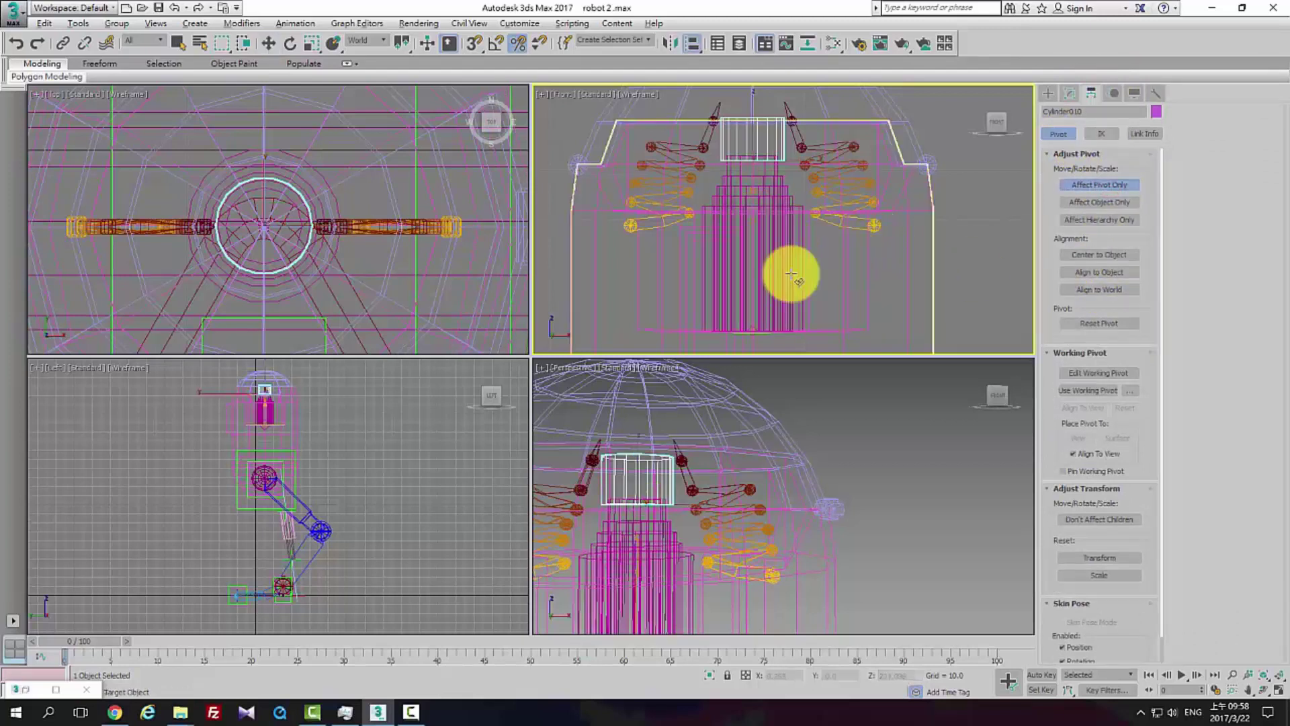
pyautogui.click(776, 172)
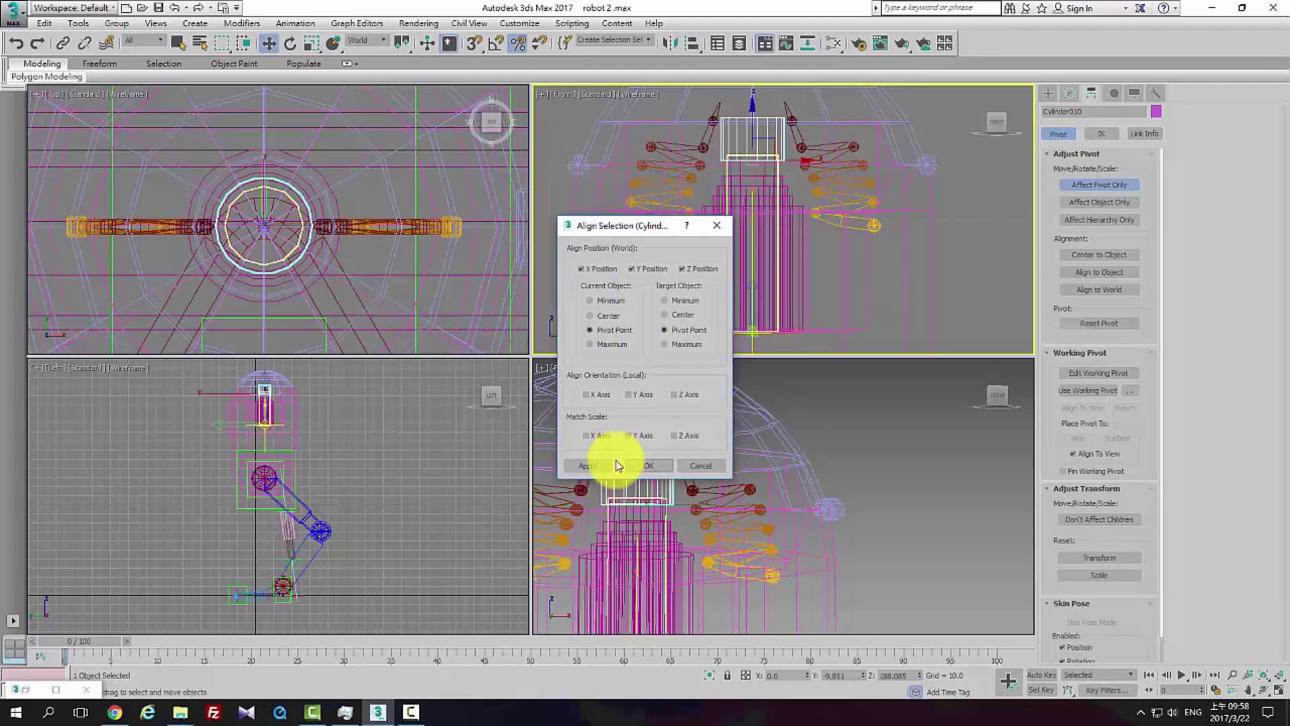
pyautogui.click(650, 464)
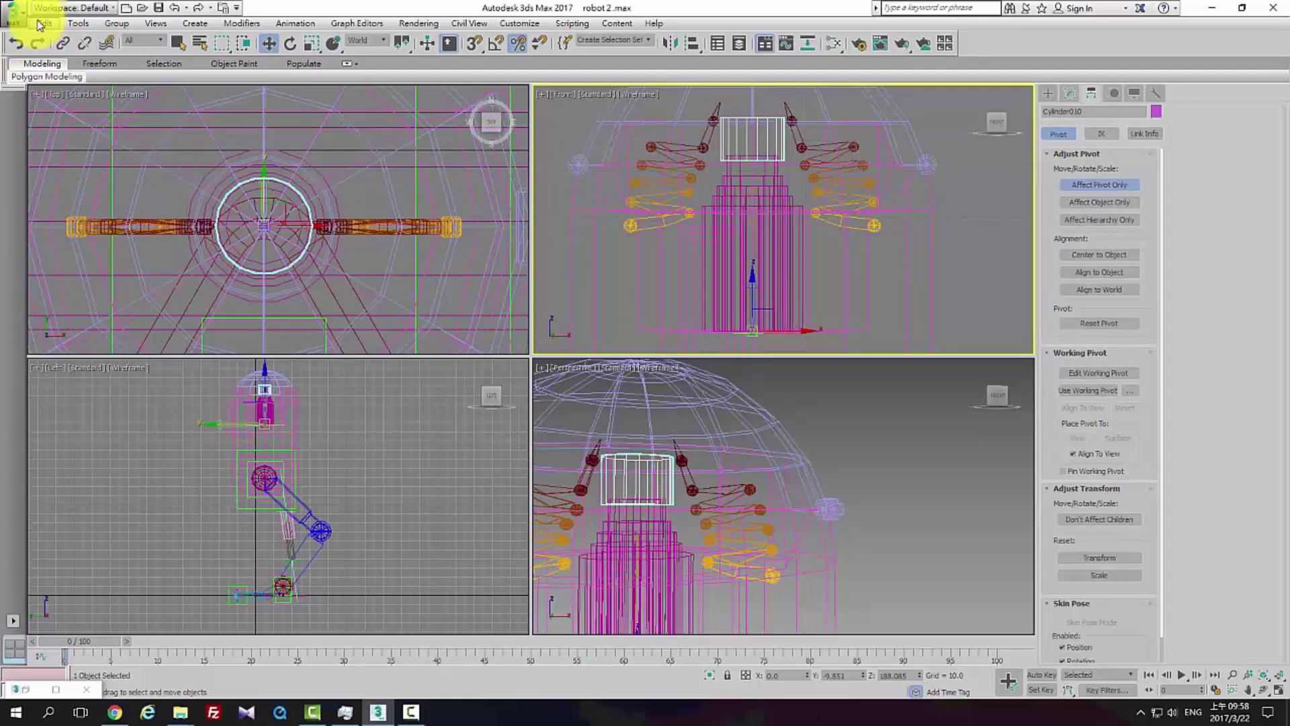
# Rename the top cylinder as Radar_Head and reset its transform with the Transform Toolbox, accepting the stack collapse
pyautogui.click(1090, 112)
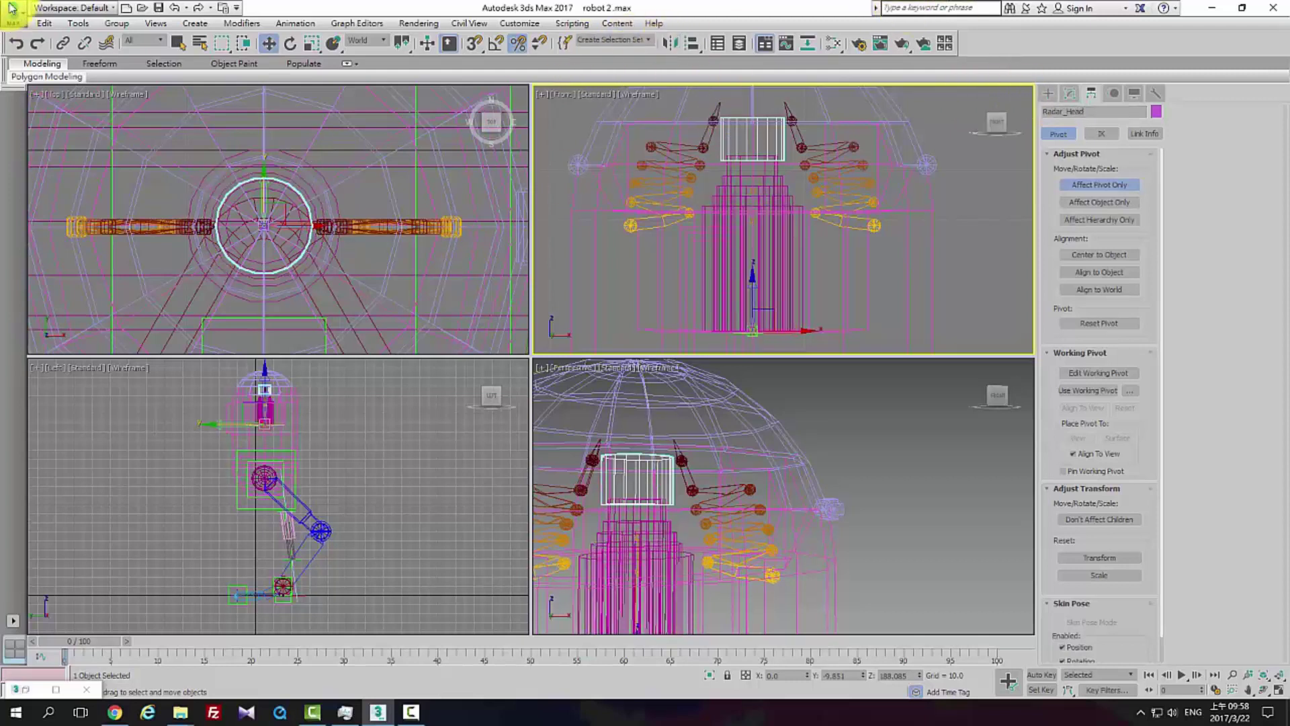
pyautogui.click(42, 23)
pyautogui.click(87, 216)
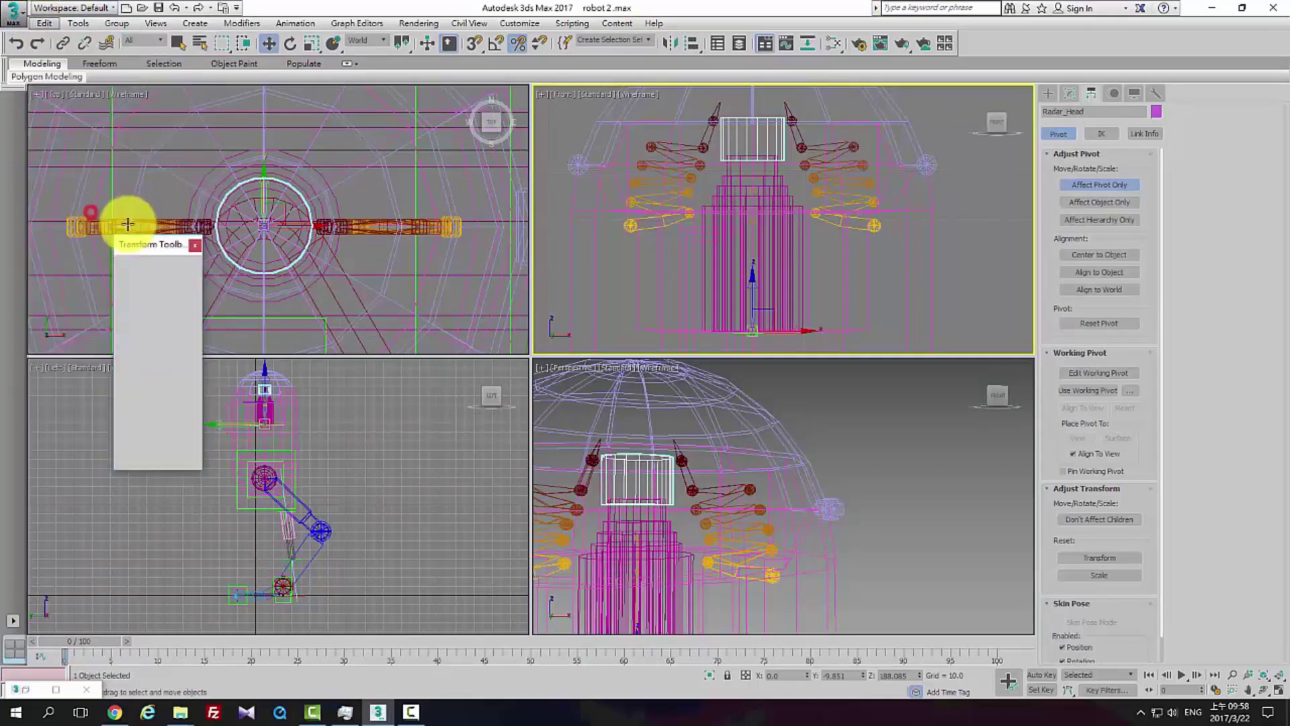
pyautogui.click(191, 327)
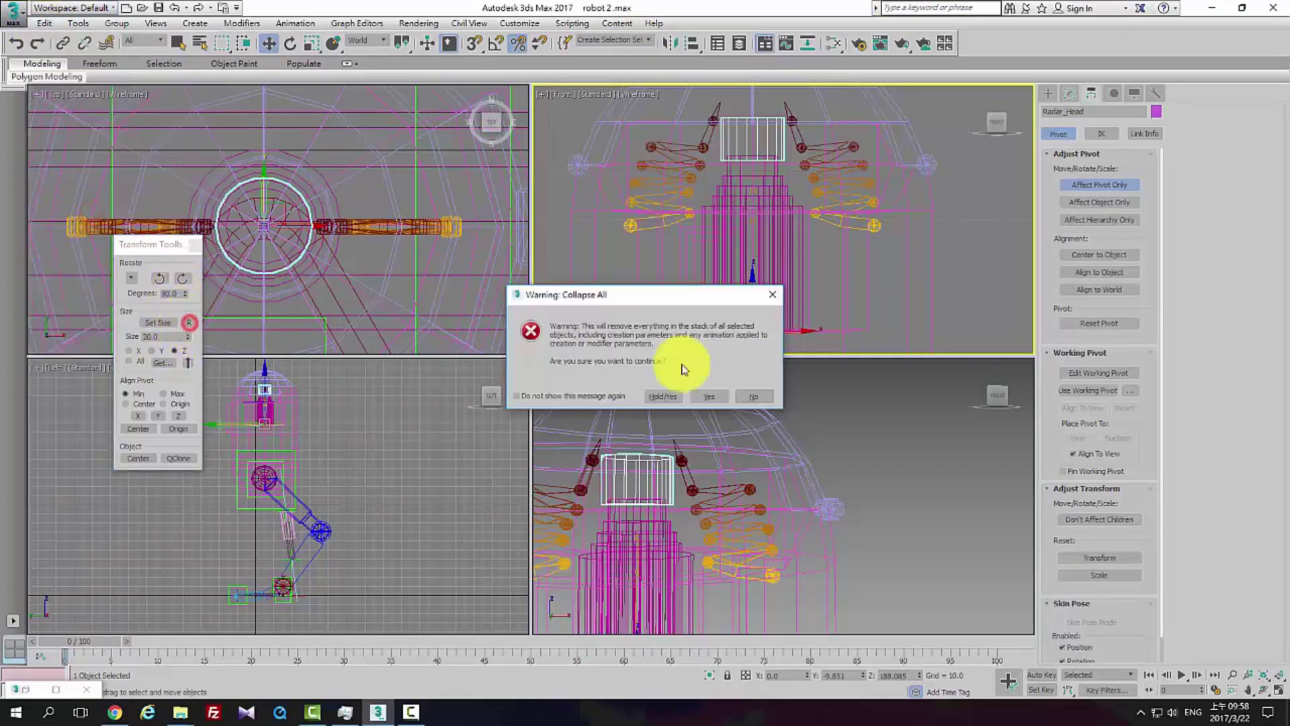
pyautogui.click(706, 396)
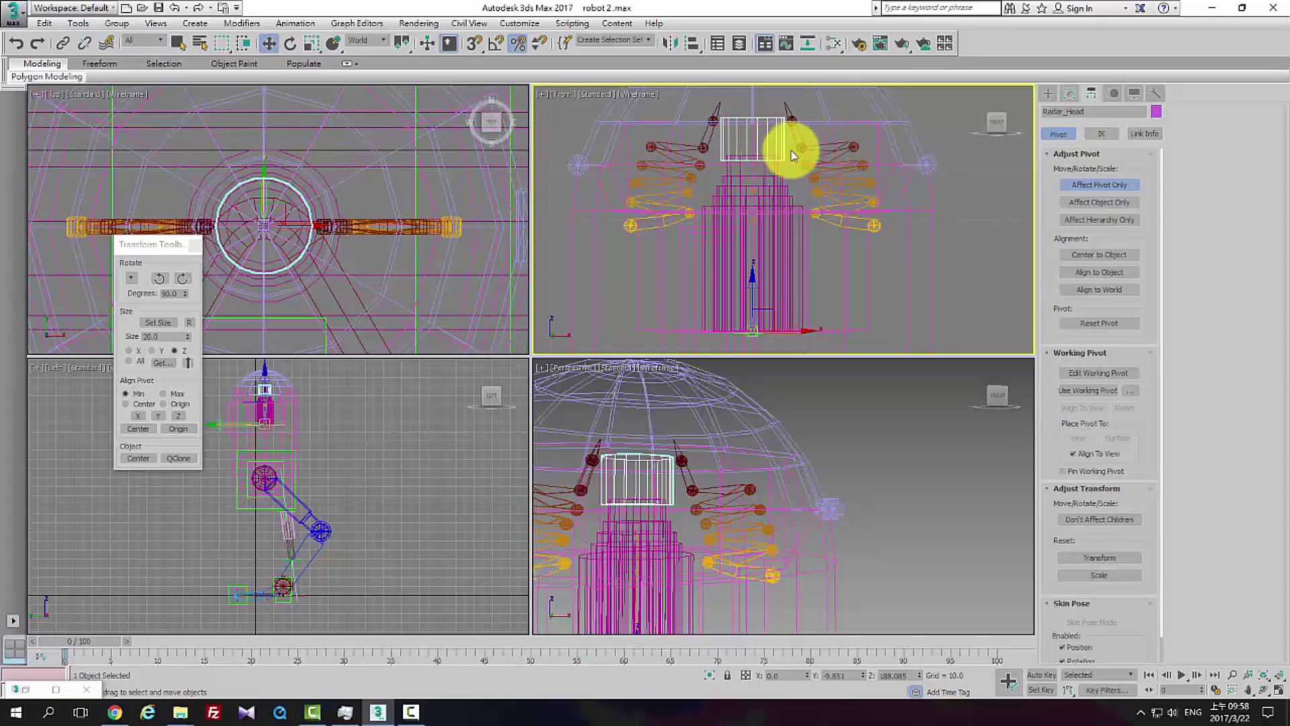
# Bind the inner cylinder just below the radar head to follow Radar_Head in its IK object parameters, then check the binding
pyautogui.click(777, 166)
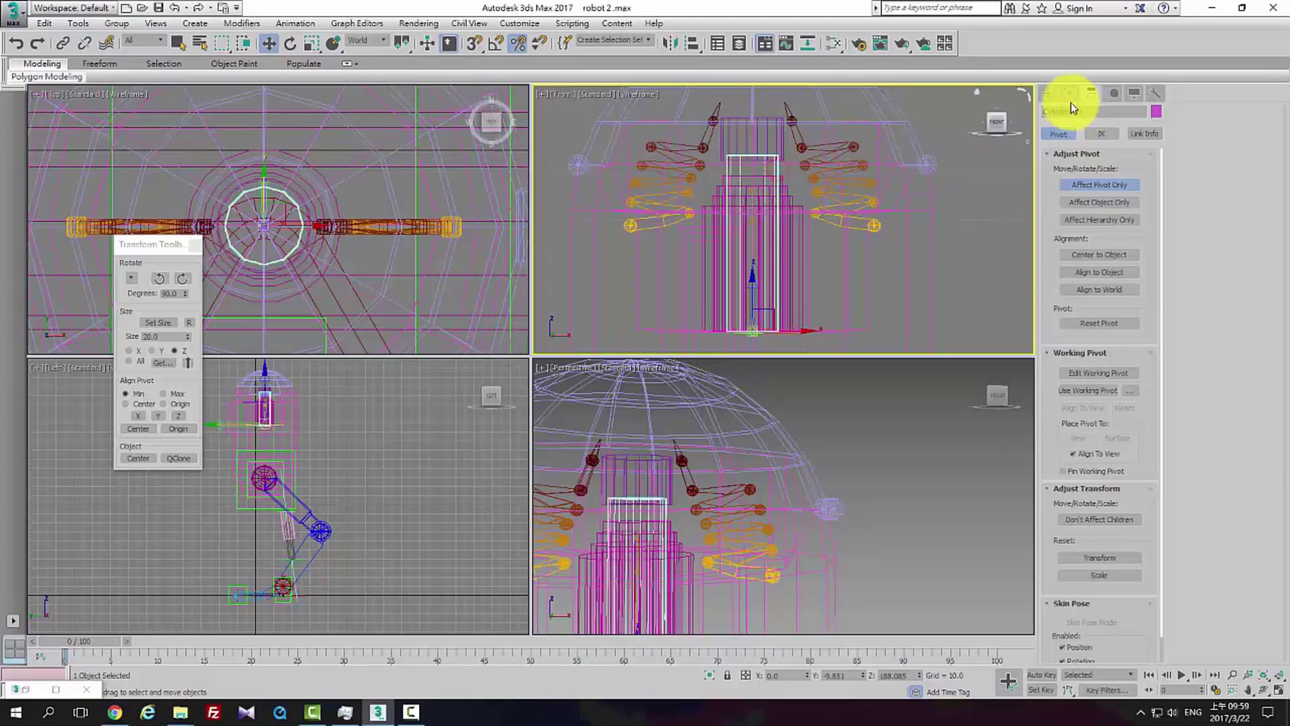
pyautogui.click(1103, 133)
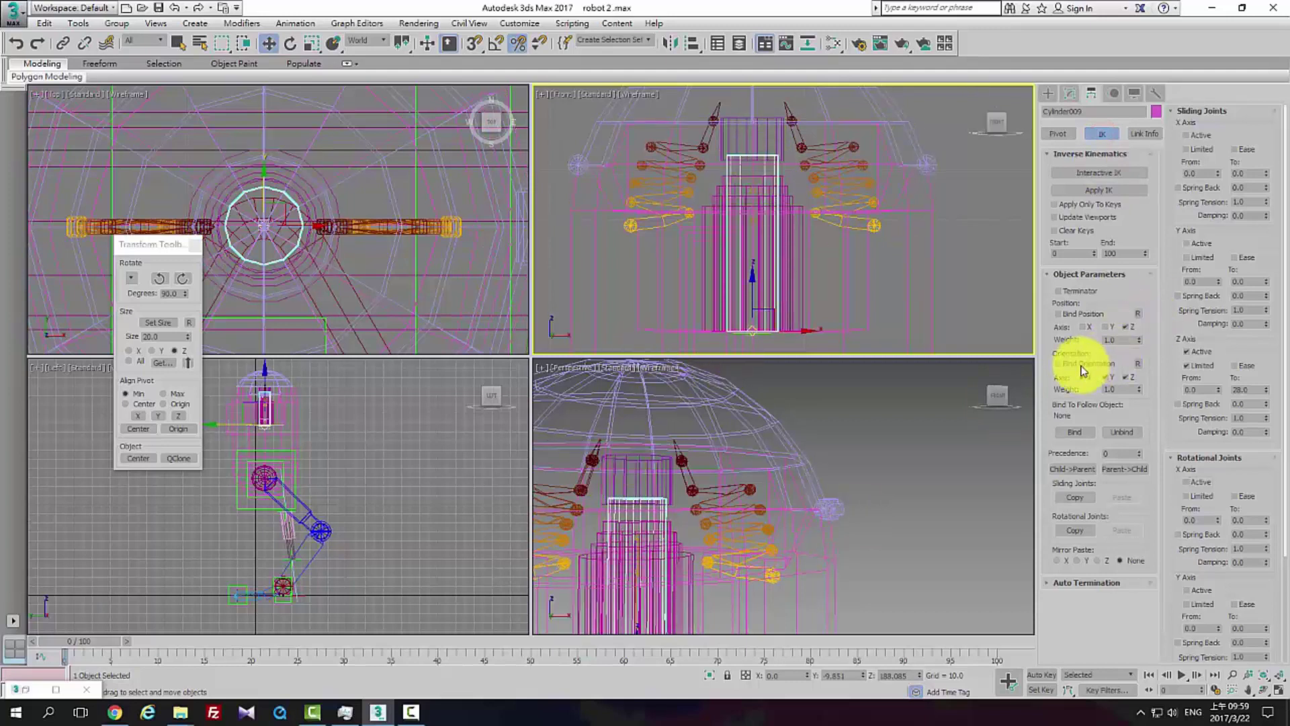
pyautogui.click(1076, 432)
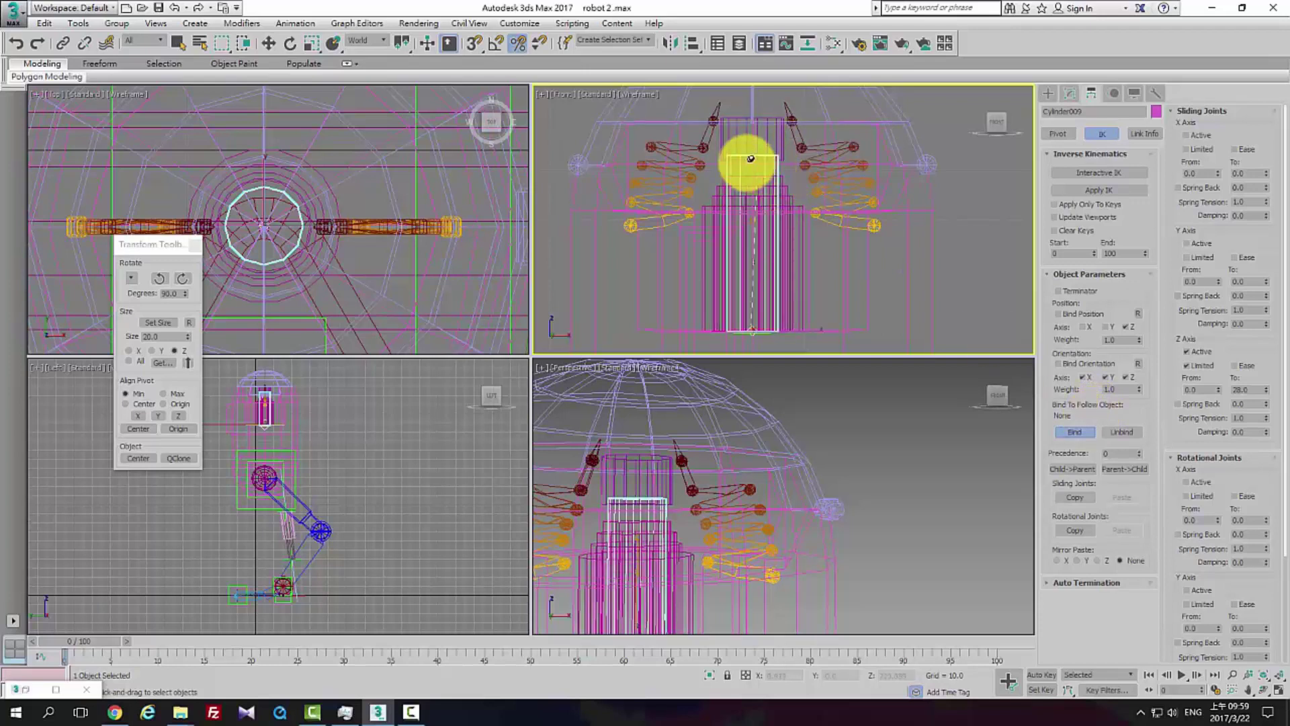
pyautogui.moveTo(750, 158); pyautogui.dragTo(769, 179)
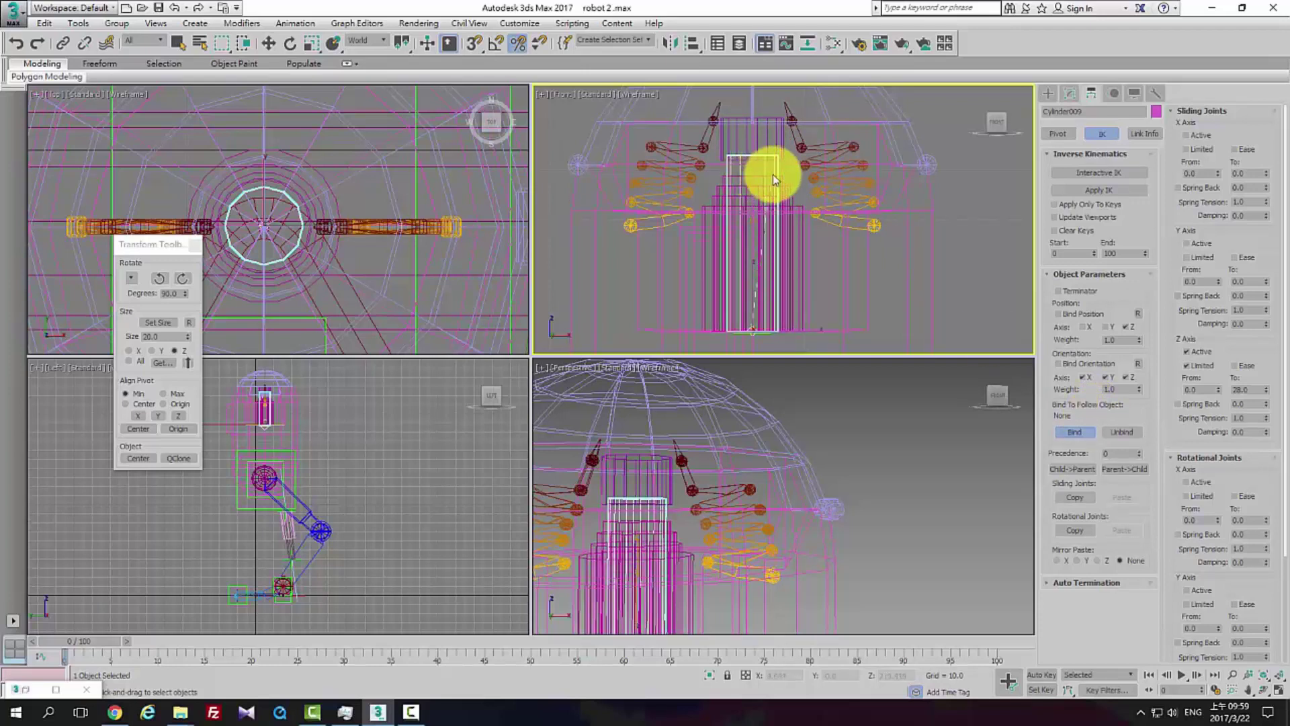
pyautogui.moveTo(782, 136)
pyautogui.mouseDown()
pyautogui.moveTo(816, 216)
pyautogui.moveTo(760, 187)
pyautogui.moveTo(770, 126)
pyautogui.mouseUp()
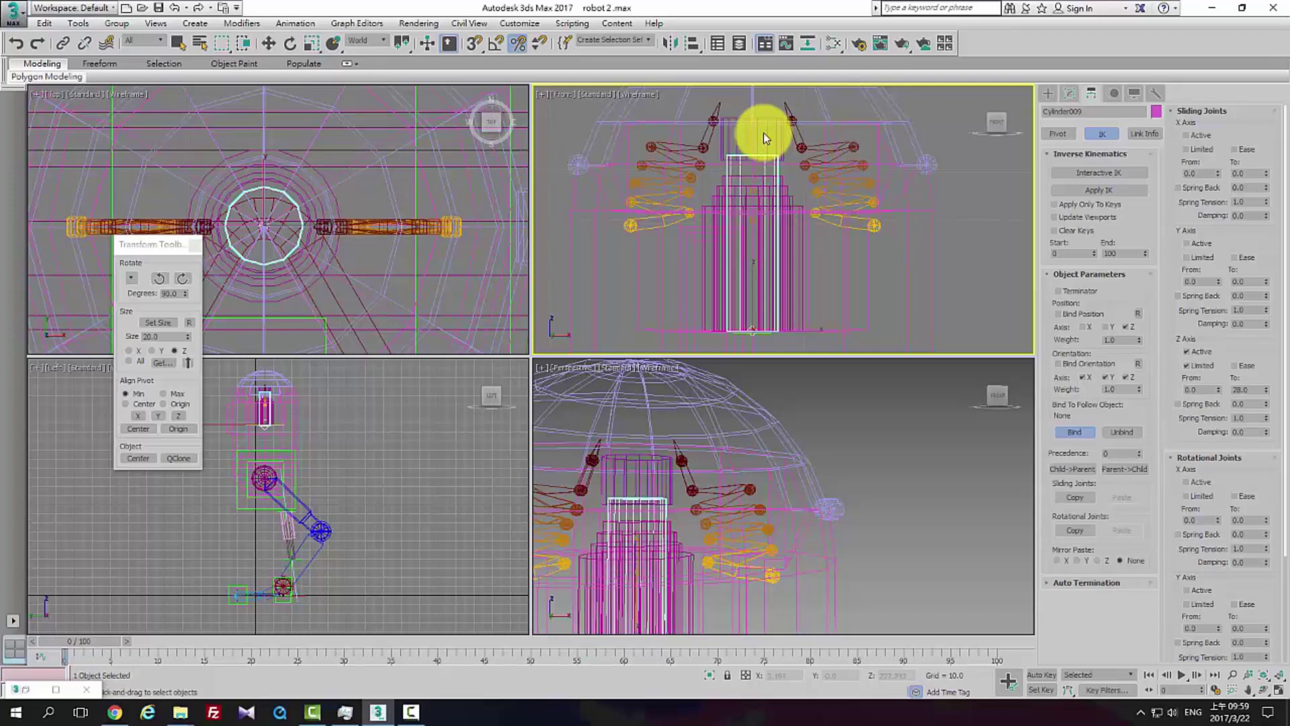
pyautogui.click(766, 167)
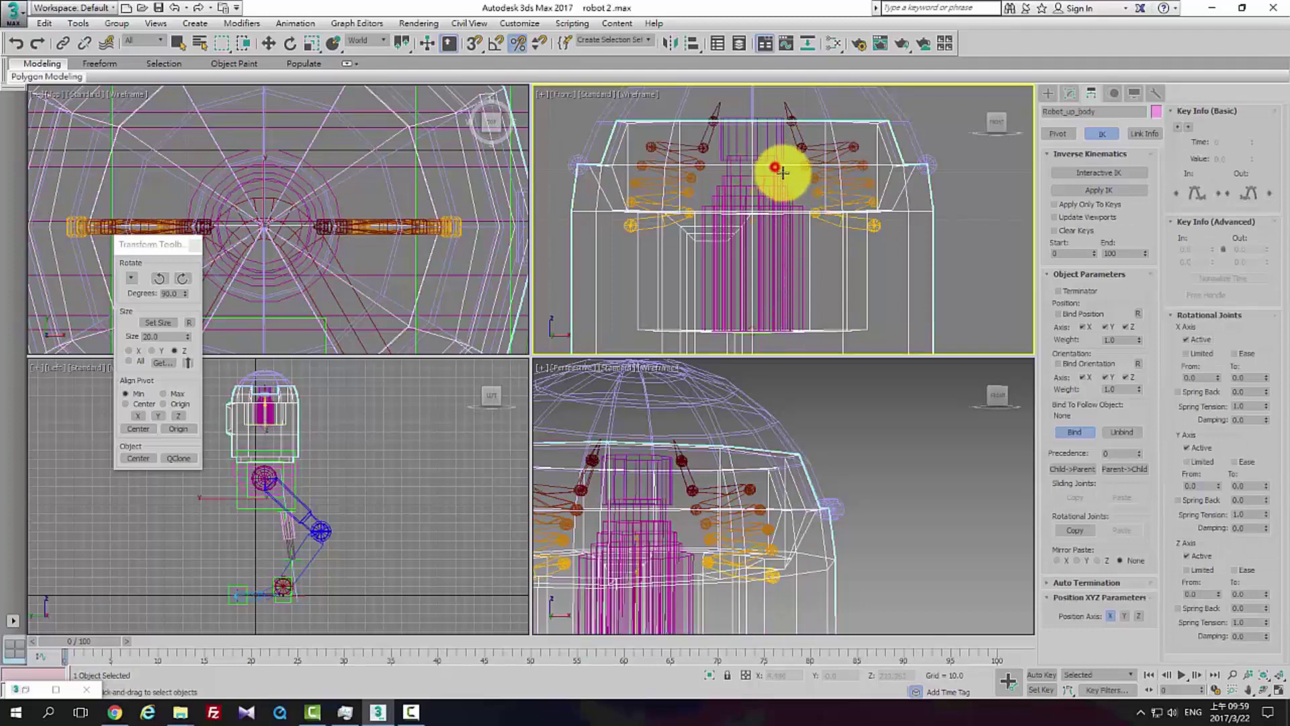
pyautogui.click(781, 171)
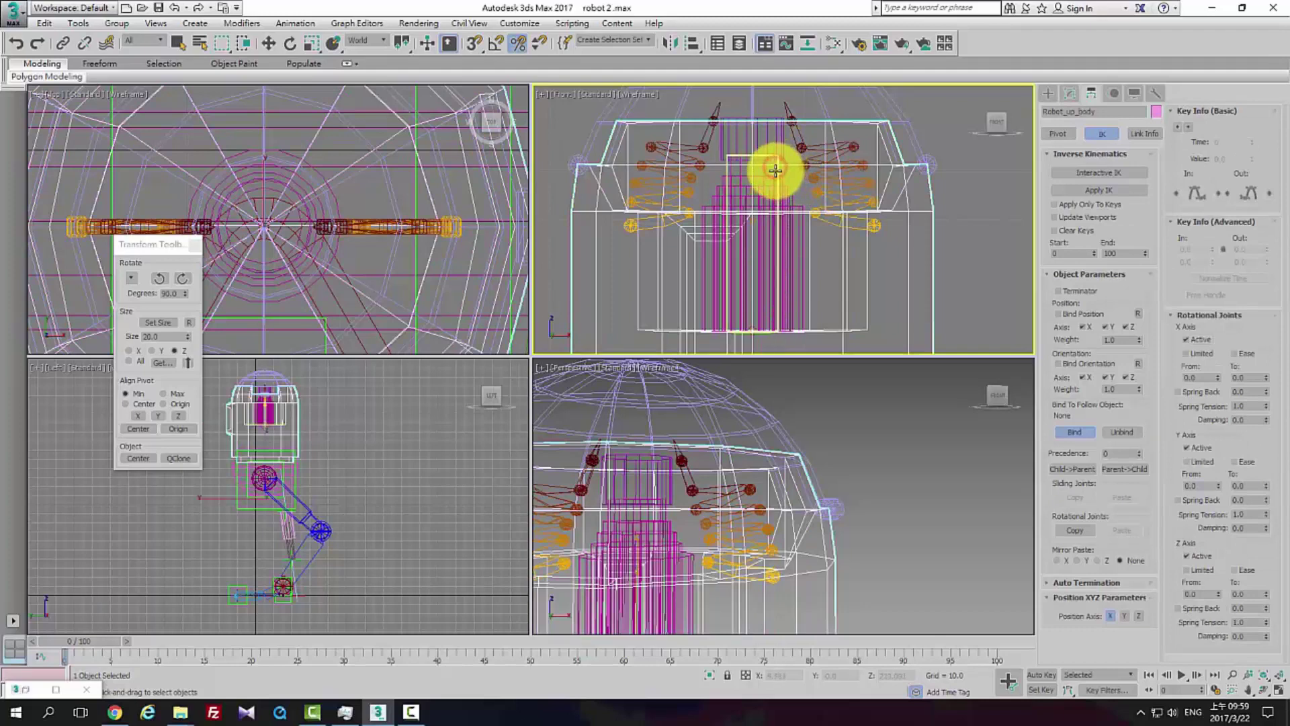
pyautogui.click(1071, 431)
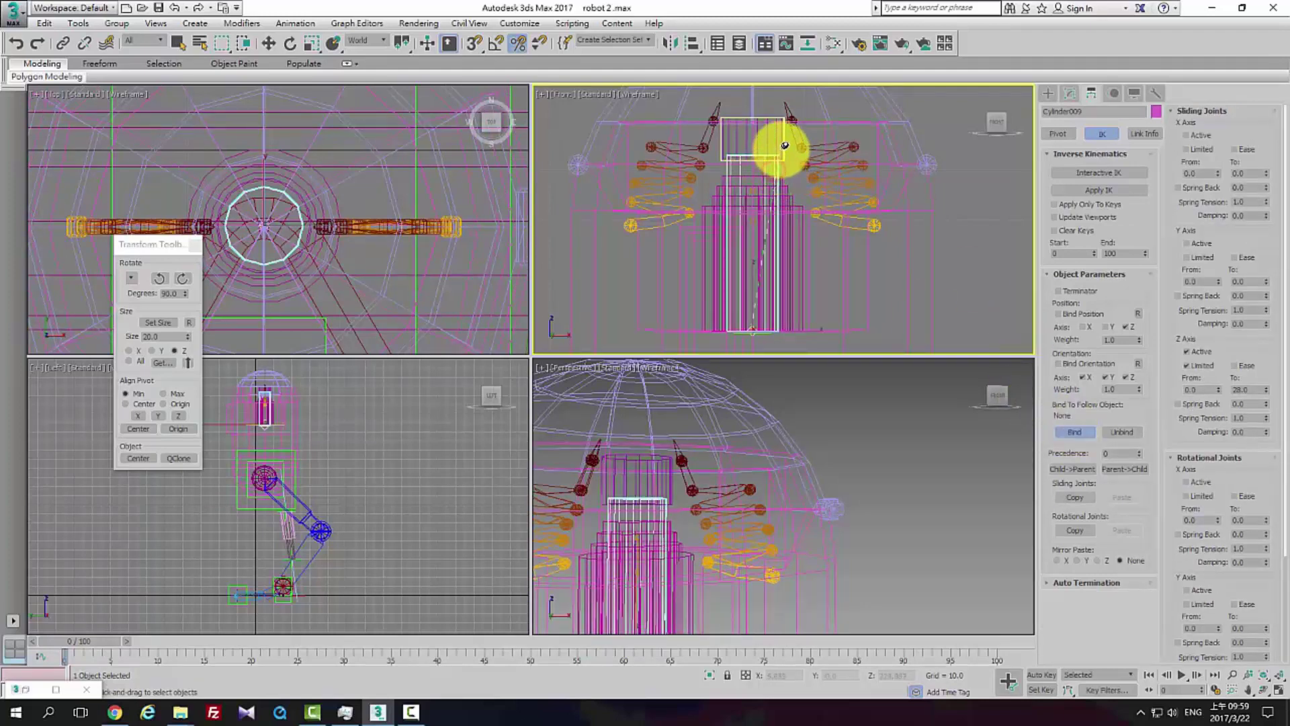
pyautogui.click(773, 169)
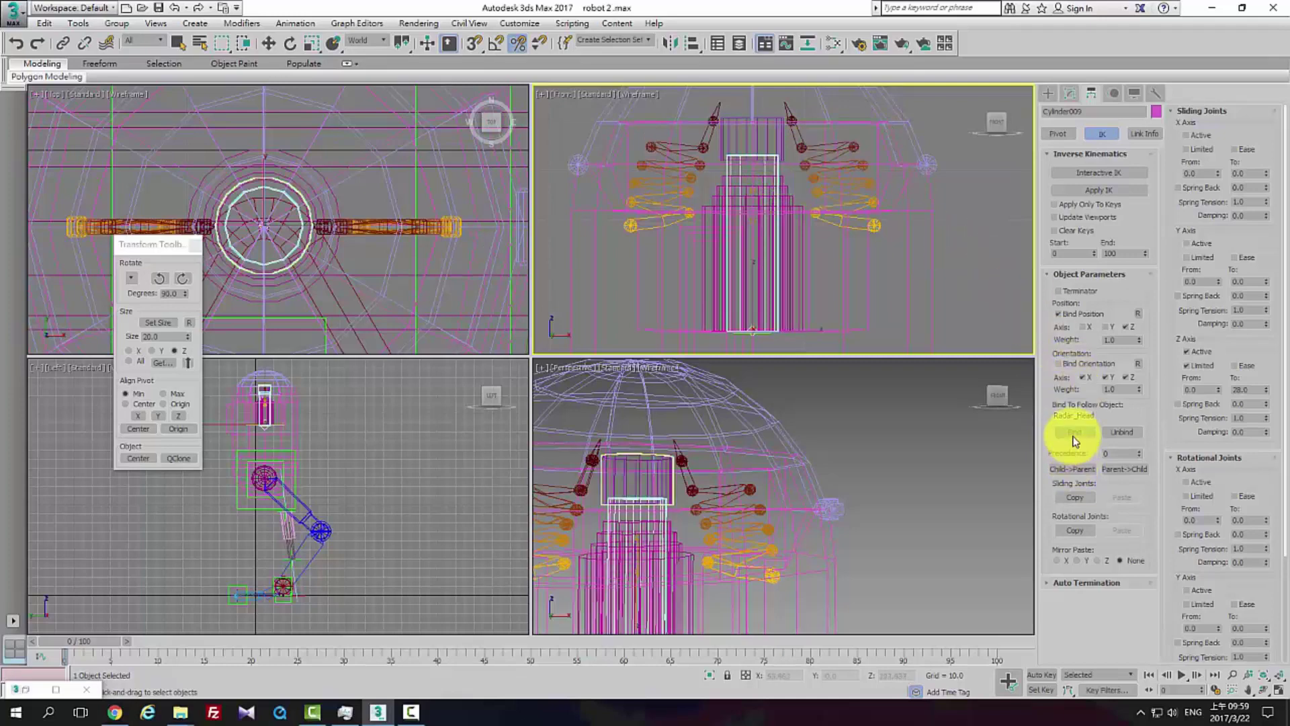
pyautogui.press('w')
pyautogui.click(770, 149)
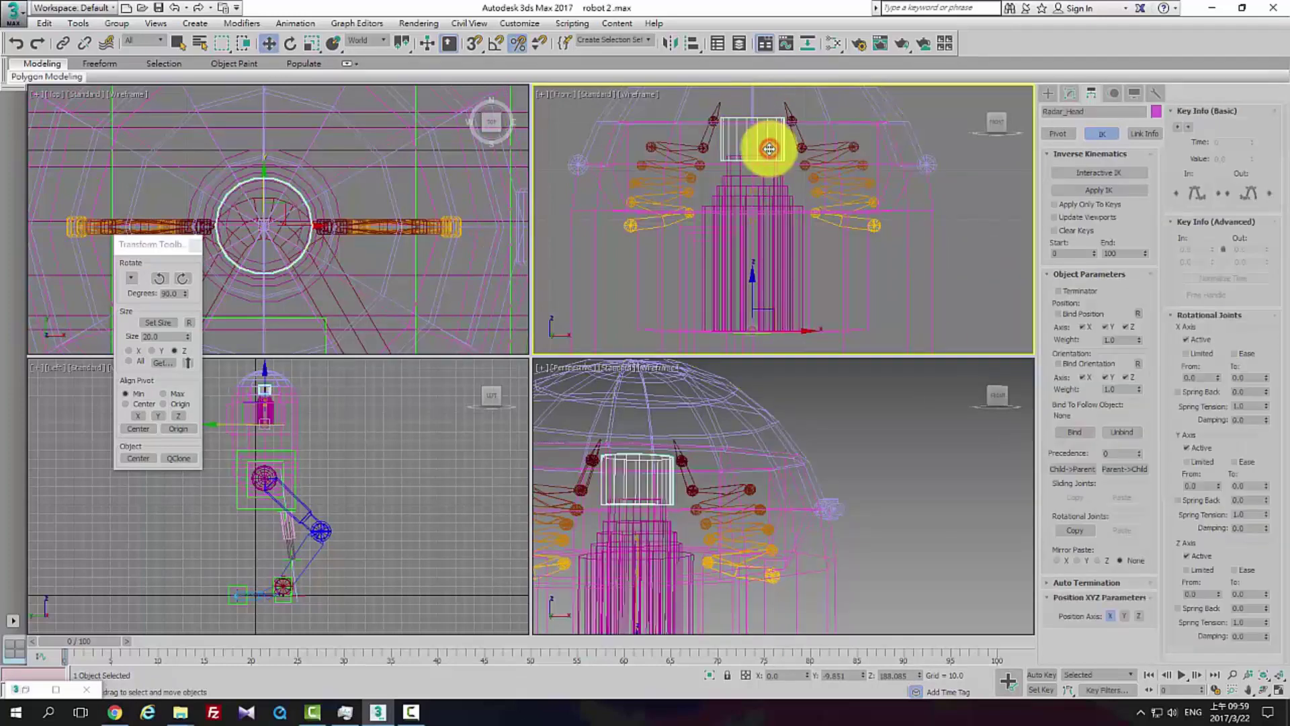
pyautogui.moveTo(768, 136)
pyautogui.mouseDown()
pyautogui.moveTo(753, 294)
pyautogui.moveTo(746, 196)
pyautogui.moveTo(752, 253)
pyautogui.moveTo(772, 134)
pyautogui.mouseUp()
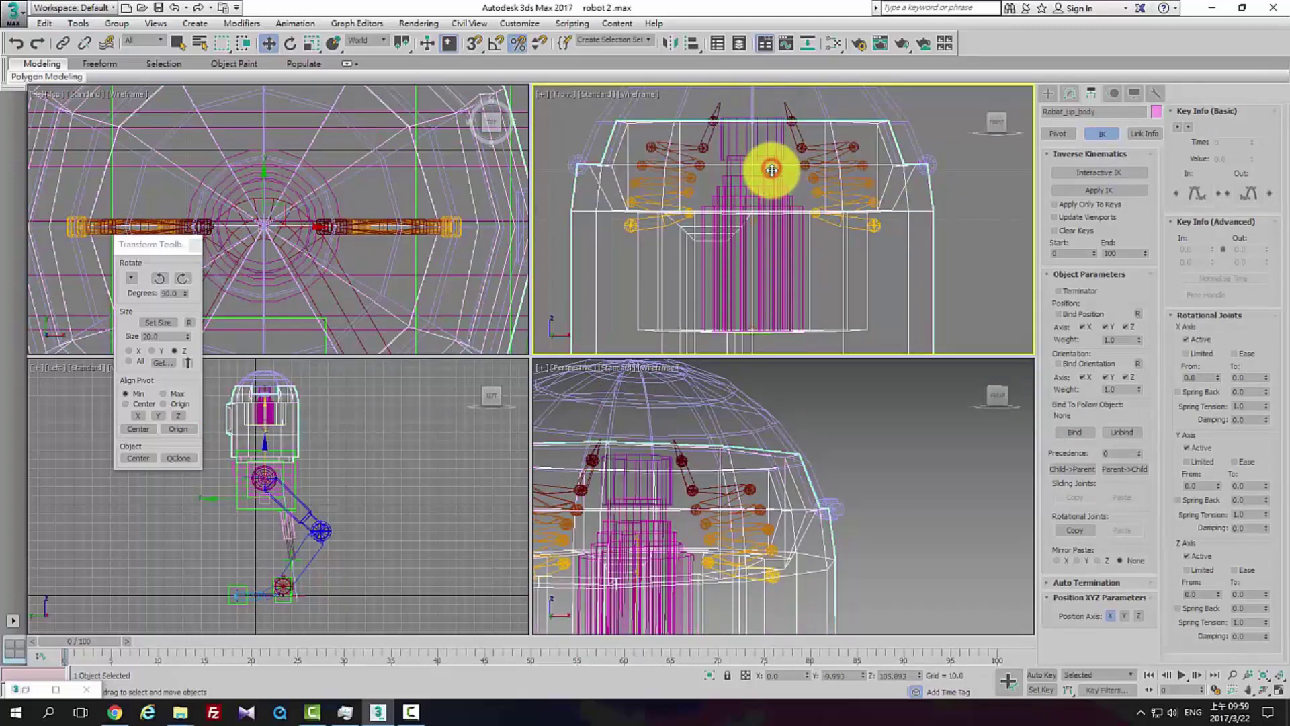
pyautogui.click(771, 169)
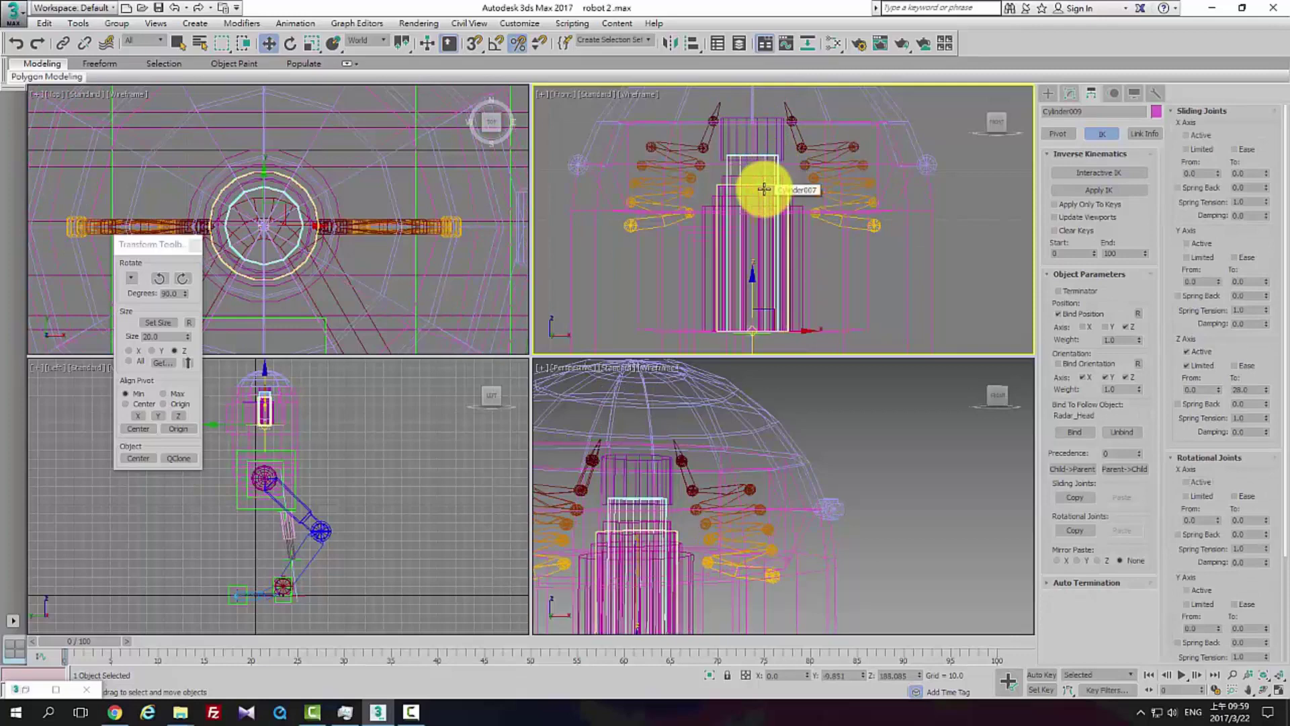
# Select the Radar_Head cylinder and convert it to an Editable Poly
pyautogui.moveTo(765, 189); pyautogui.dragTo(777, 139)
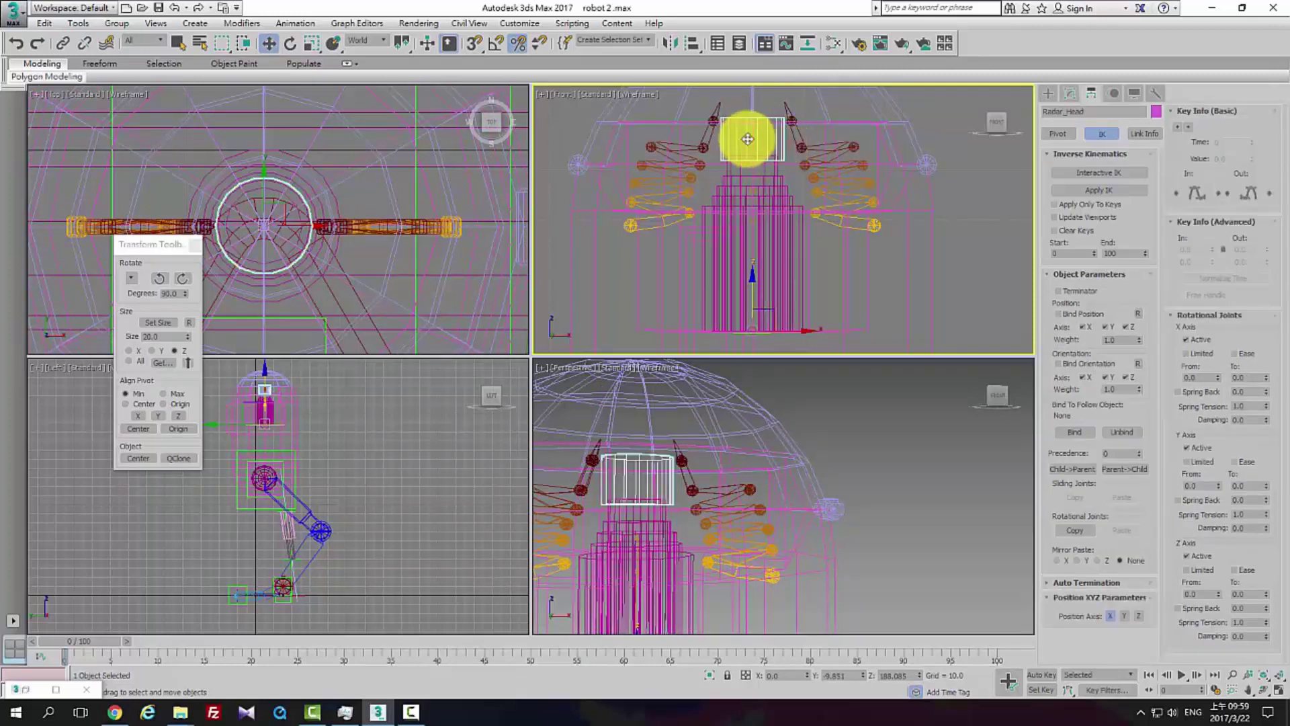
pyautogui.click(1066, 94)
pyautogui.rightClick(1073, 151)
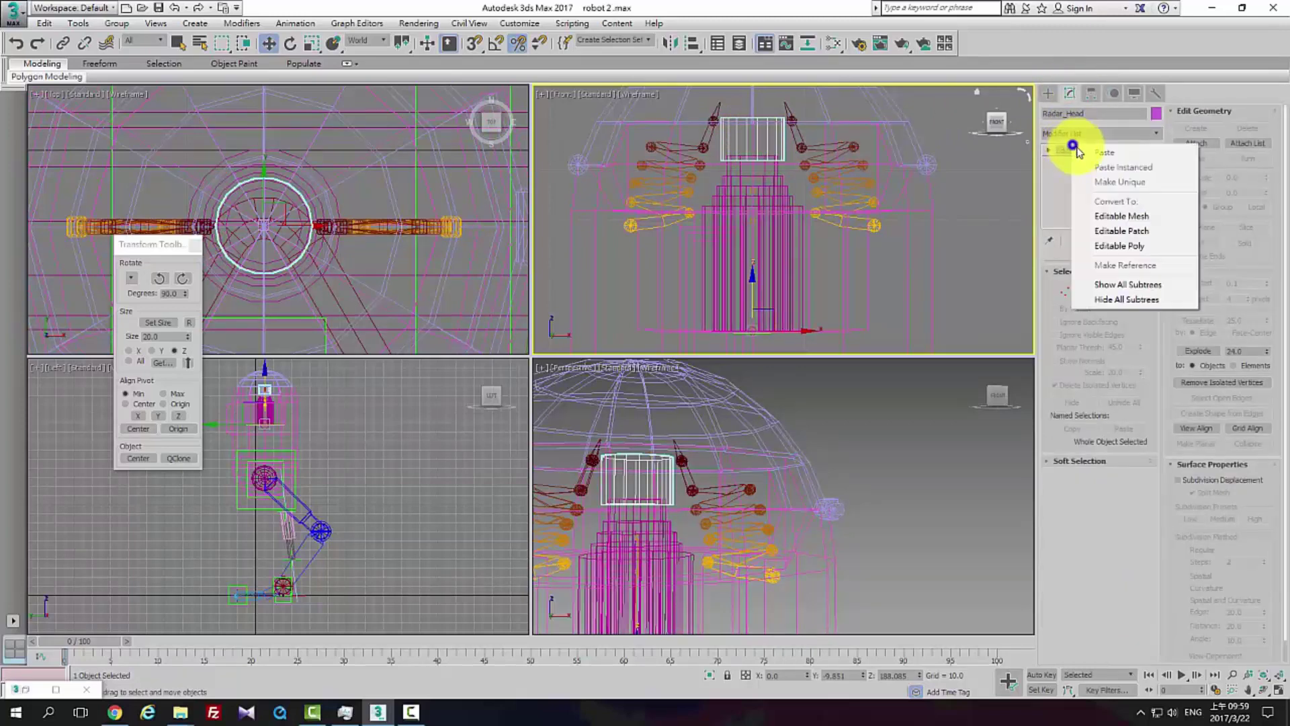
pyautogui.click(1117, 245)
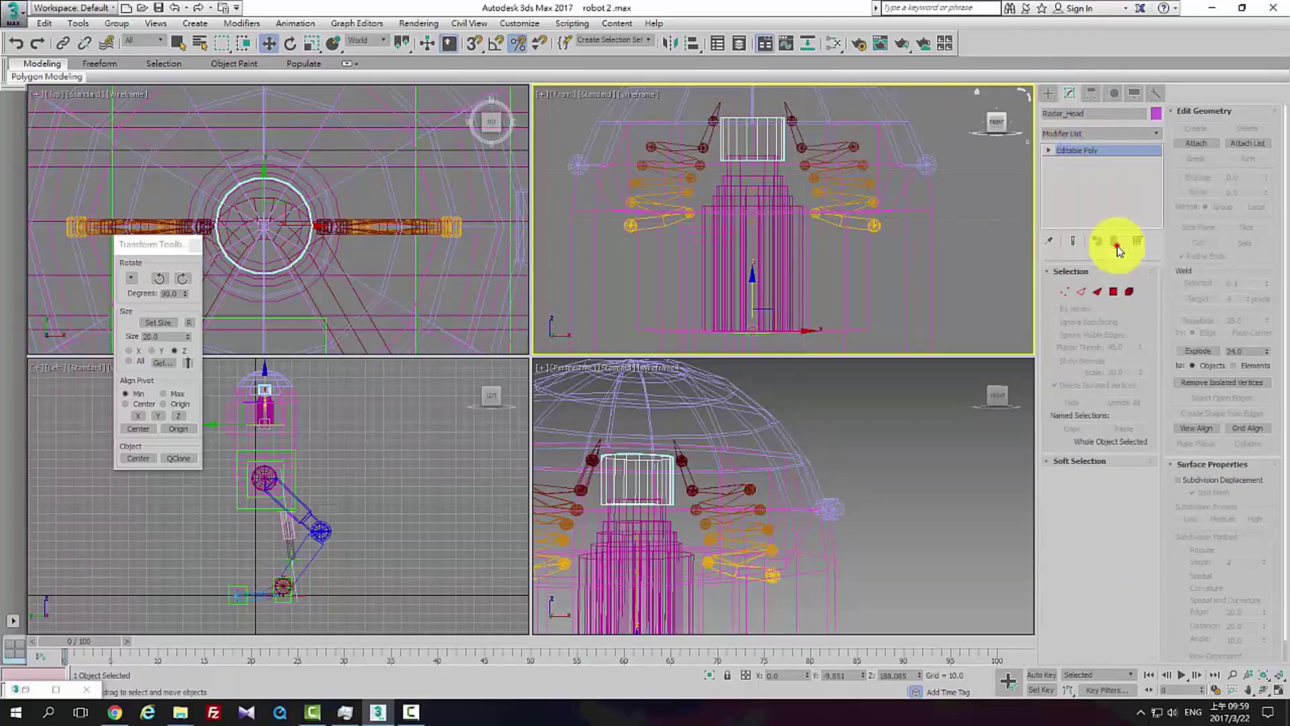
# Scale the bottom ring of Radar_Head vertices inward so the cylinder tapers toward its base
pyautogui.click(1114, 288)
pyautogui.scroll(5, 720, 202)
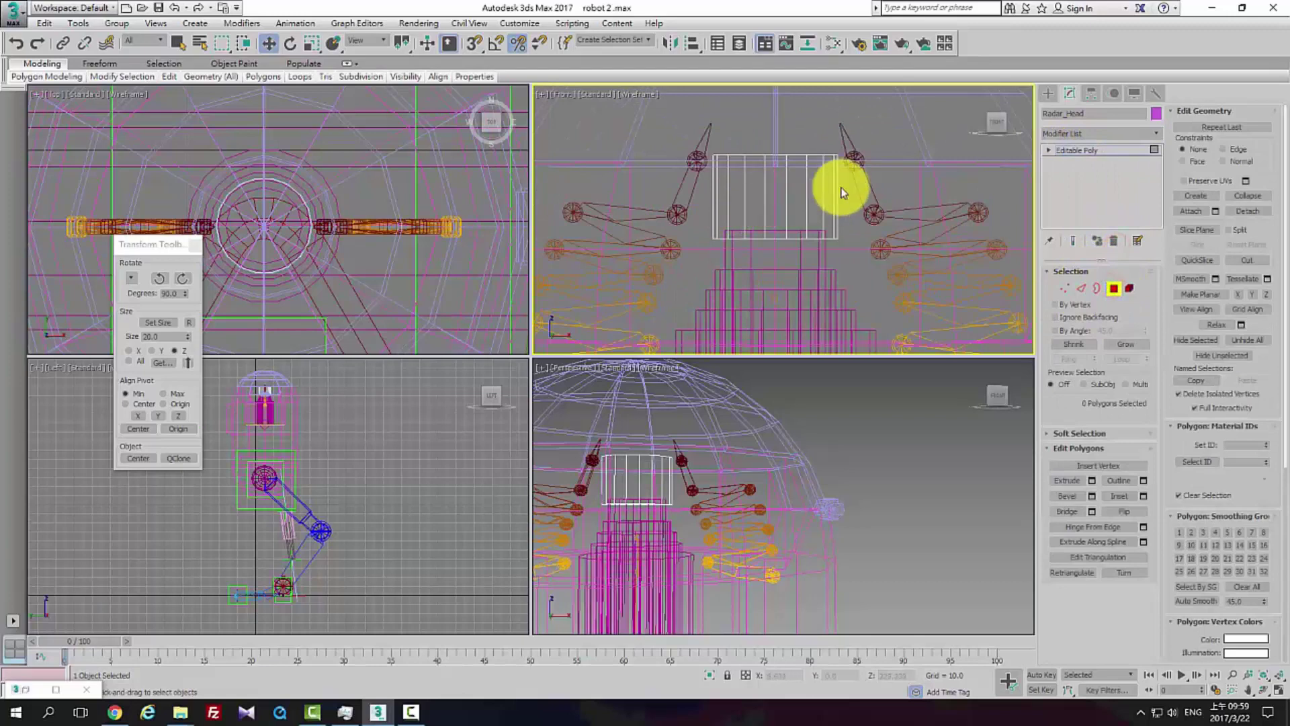
pyautogui.click(1063, 288)
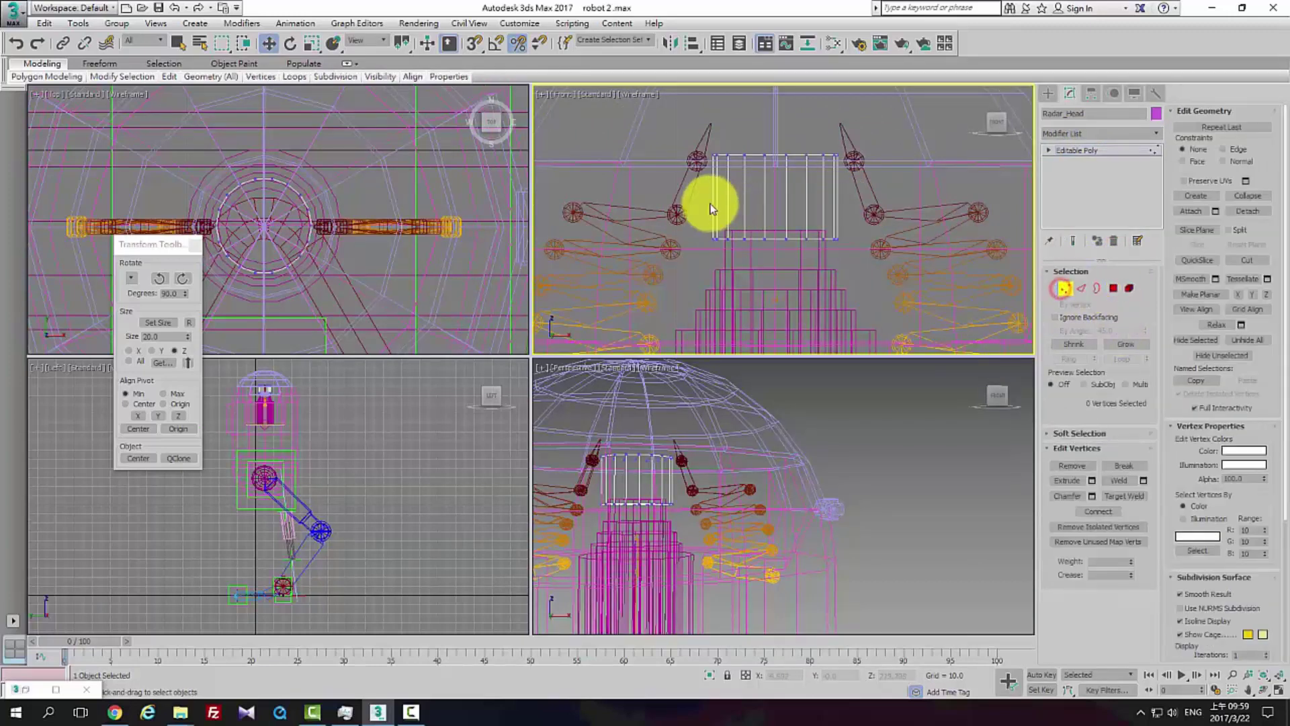
pyautogui.moveTo(699, 219); pyautogui.dragTo(858, 250)
pyautogui.press('r')
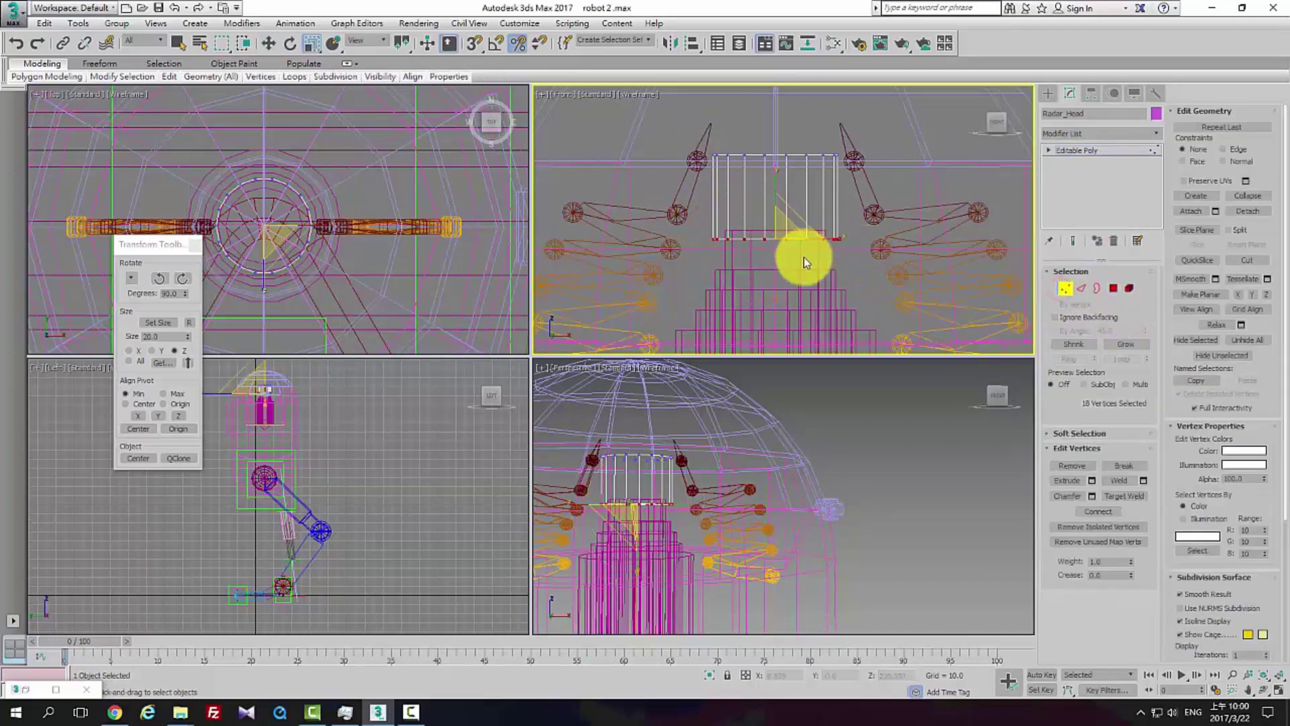
pyautogui.moveTo(772, 236); pyautogui.dragTo(781, 259)
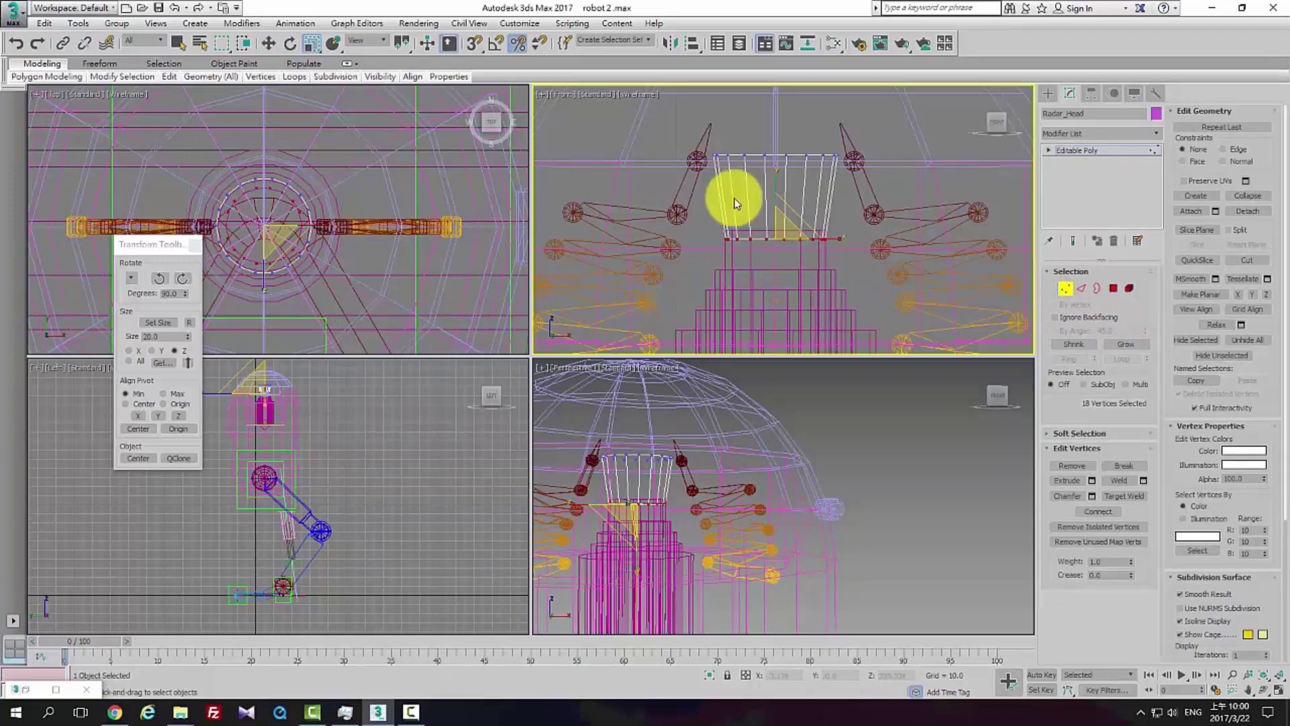
# Connect the vertical side edges of Radar_Head with a horizontal loop and chamfer it into two closely spaced loops
pyautogui.click(1074, 288)
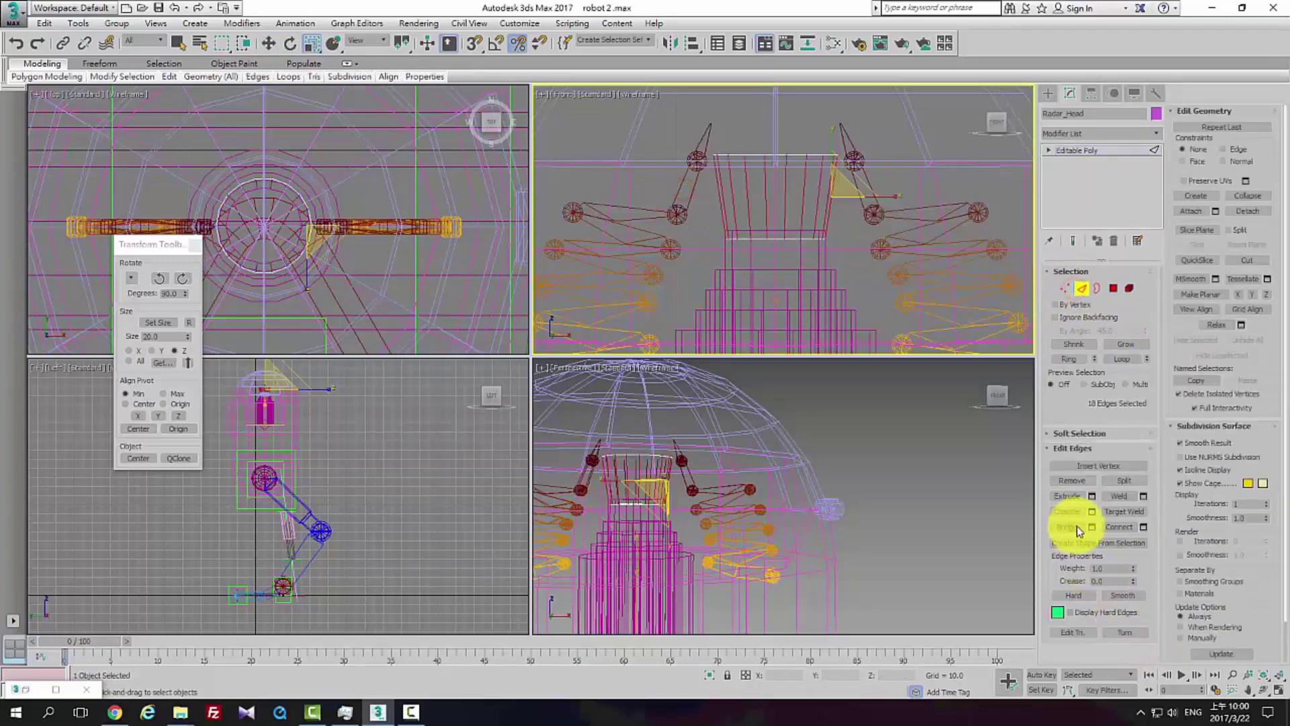
pyautogui.click(1119, 527)
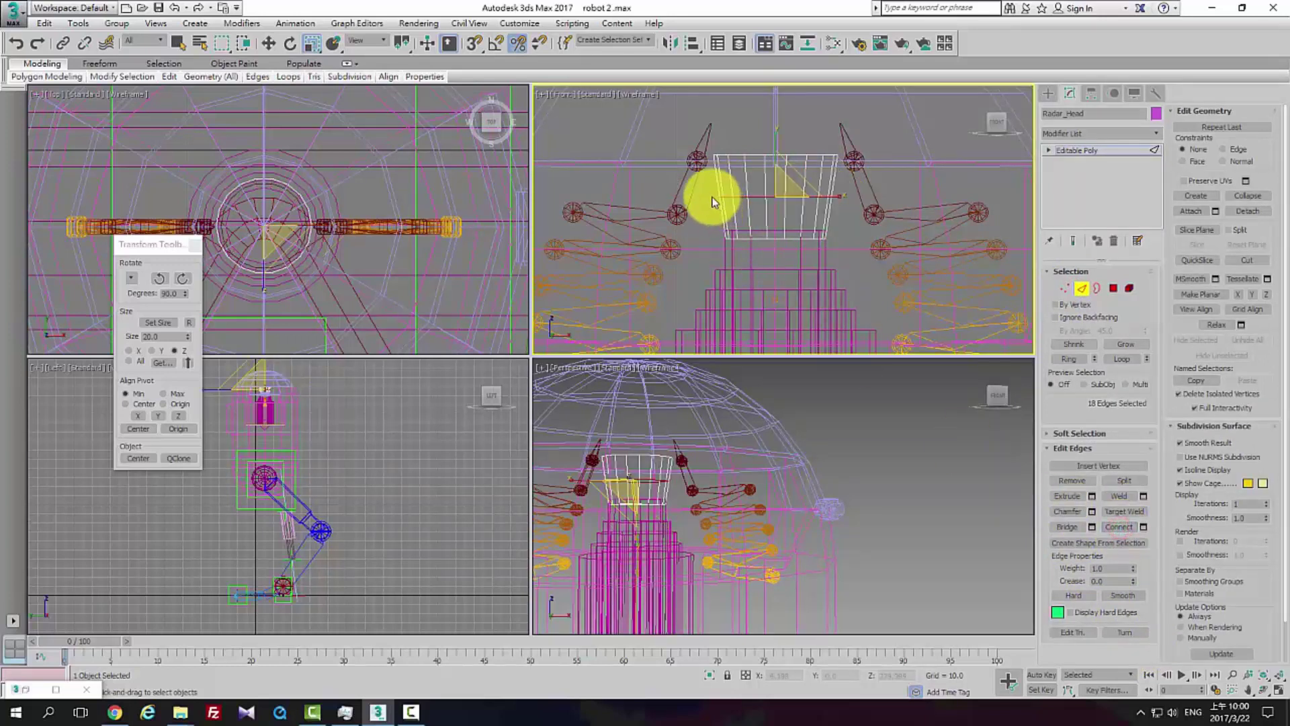
pyautogui.moveTo(901, 221); pyautogui.dragTo(900, 222)
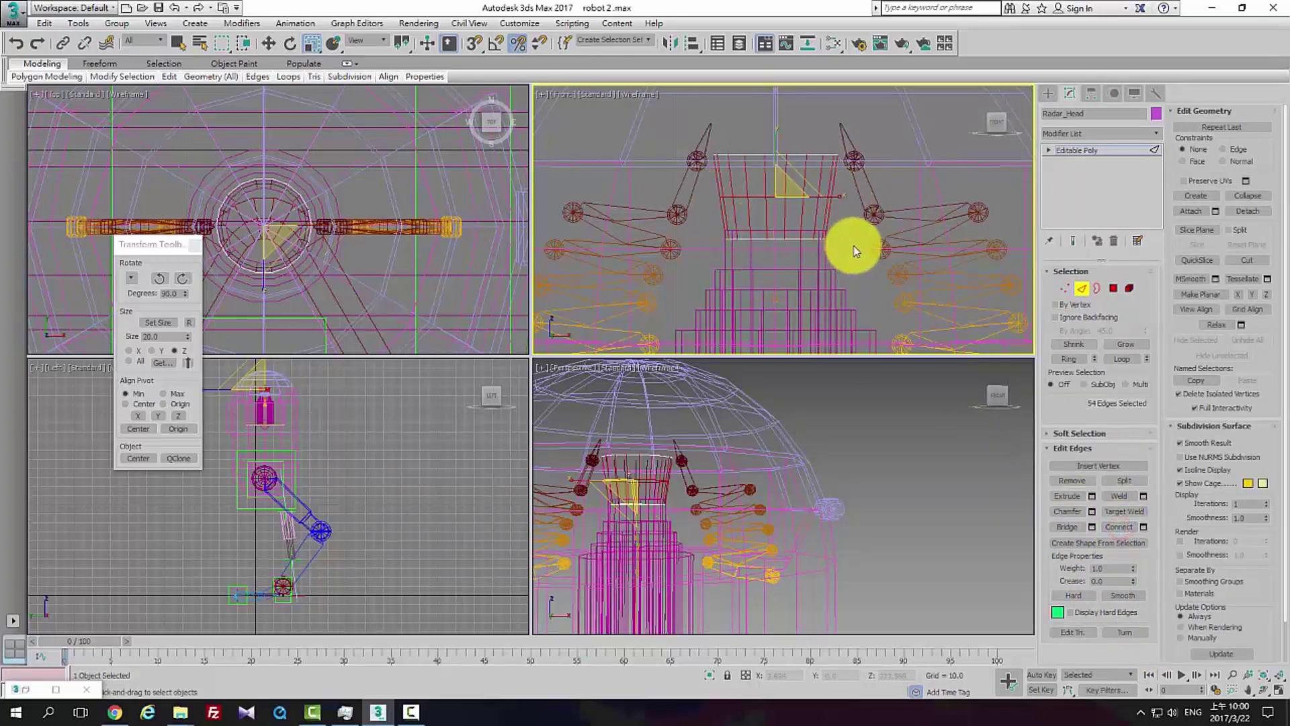
pyautogui.hotkey('ctrl', 'z')
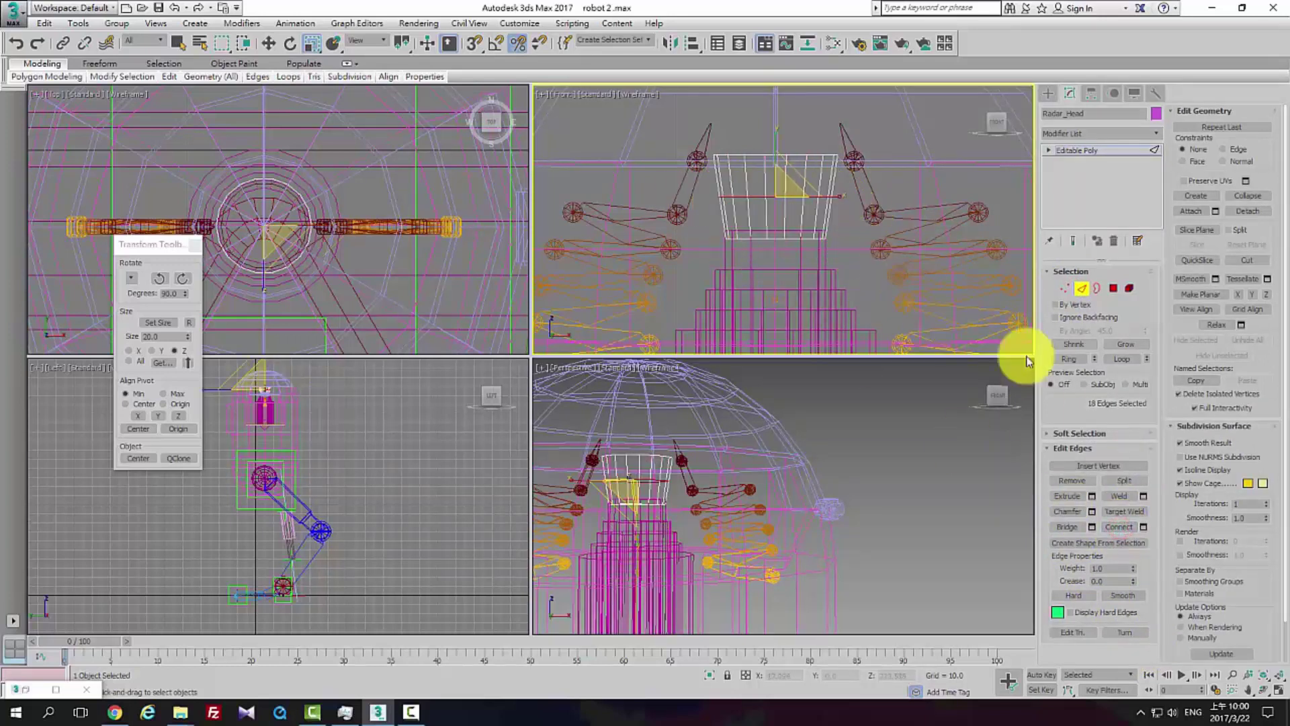
pyautogui.click(1077, 512)
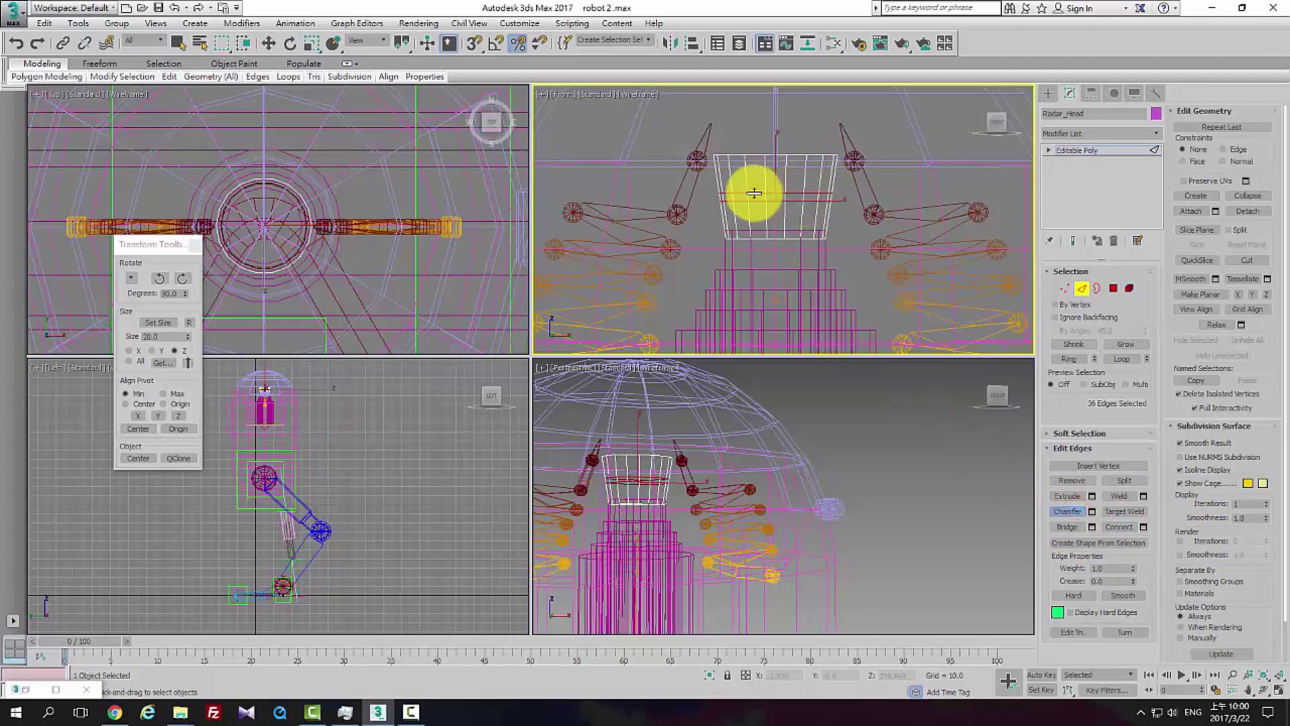
pyautogui.click(854, 218)
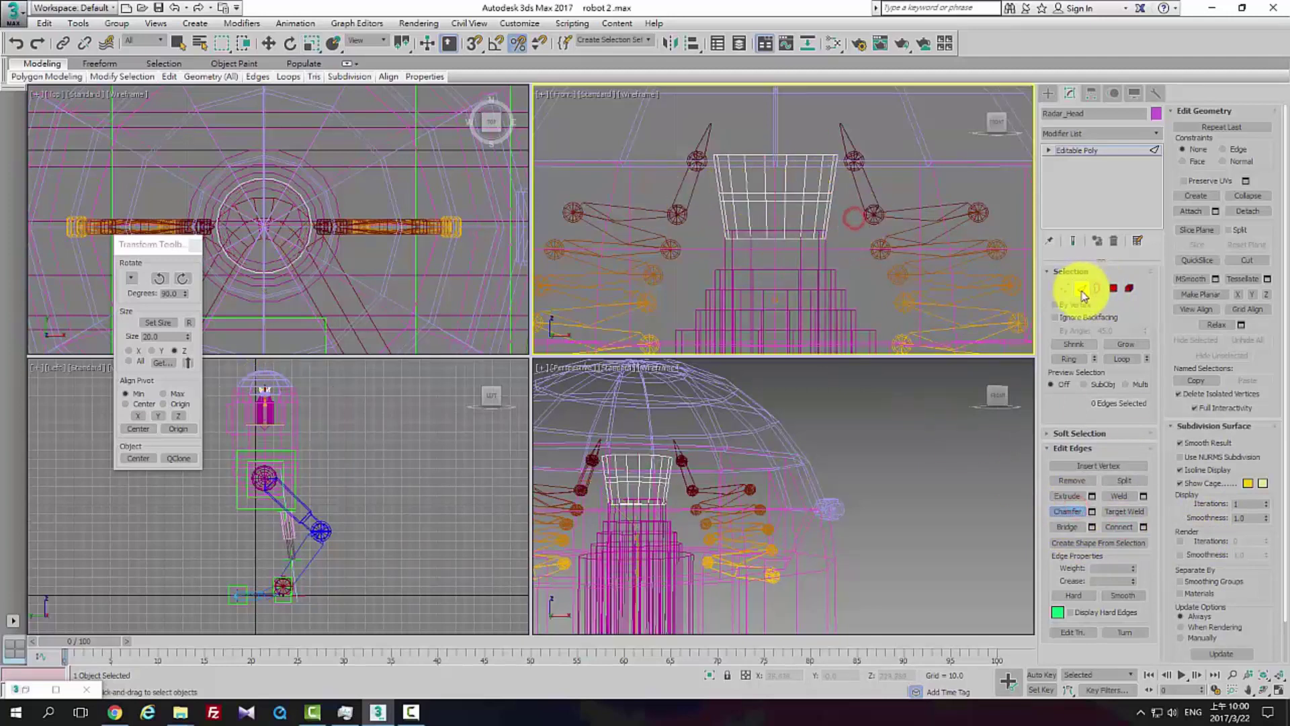
# Select the upper of the two middle edge loops on Radar_Head and scale it outward to form a wider rim
pyautogui.click(758, 192)
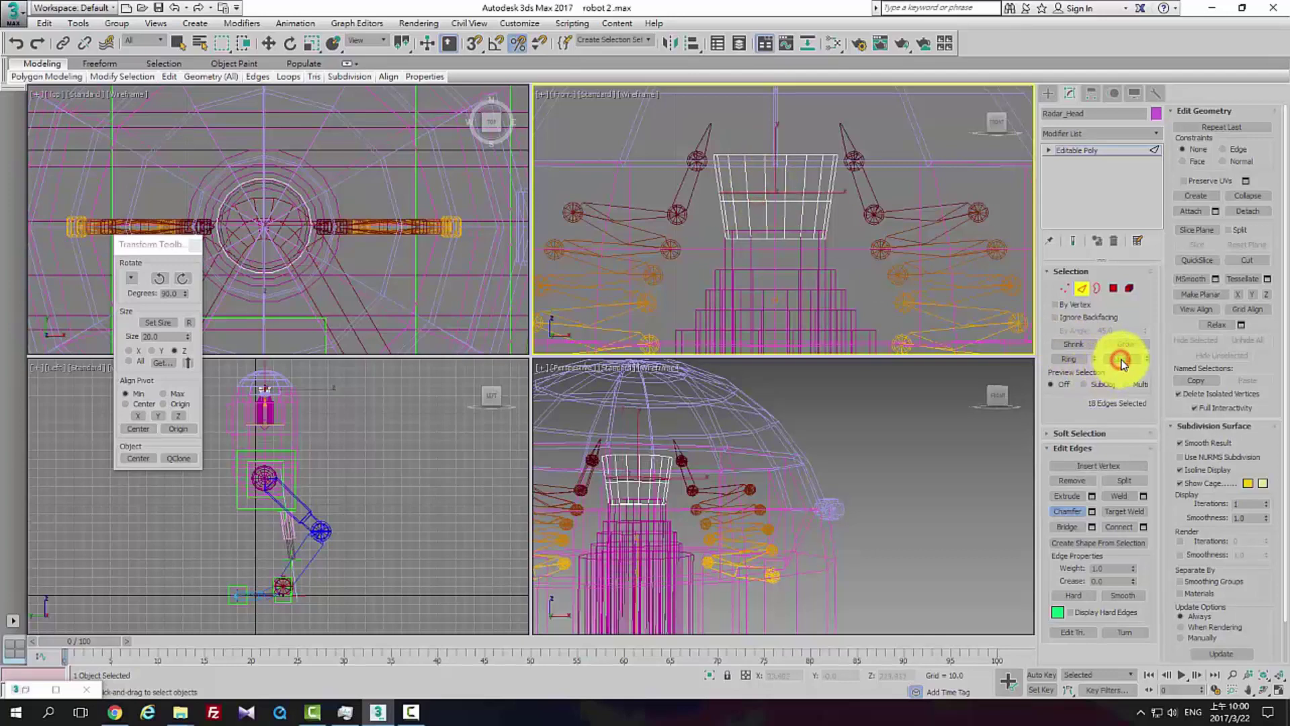
pyautogui.press('r')
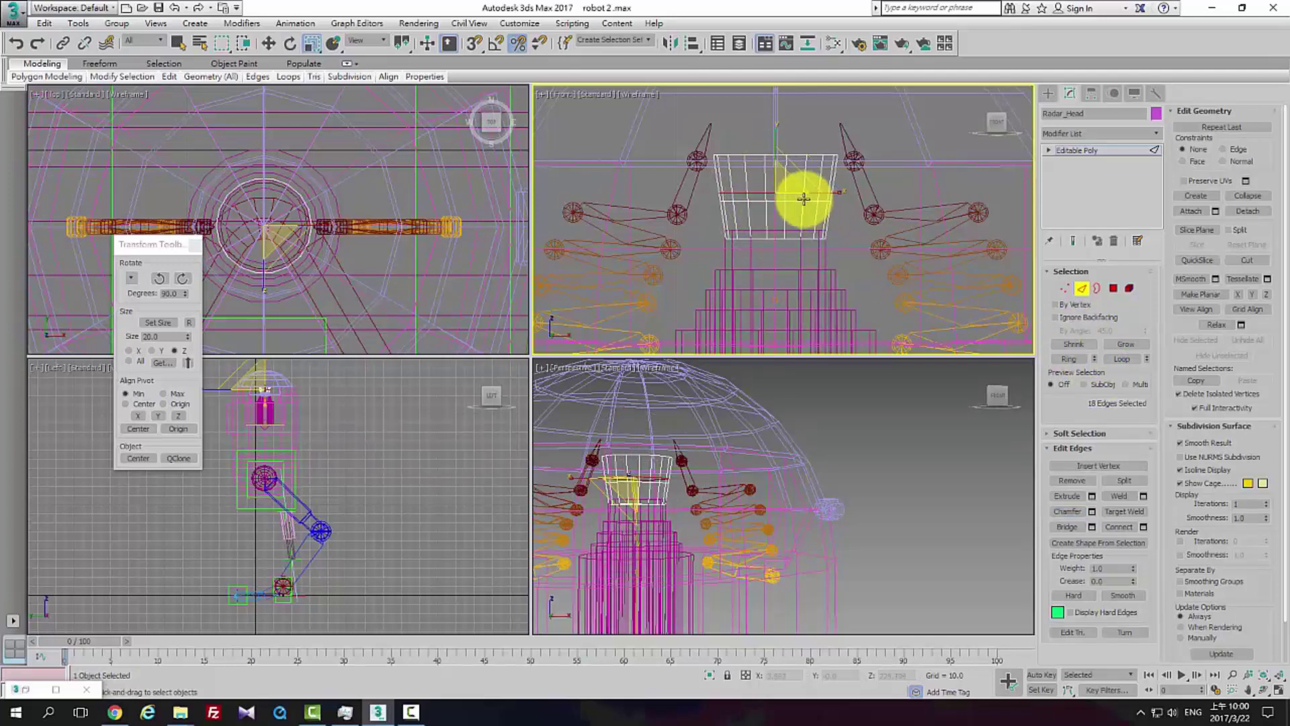
pyautogui.moveTo(774, 191); pyautogui.dragTo(772, 175)
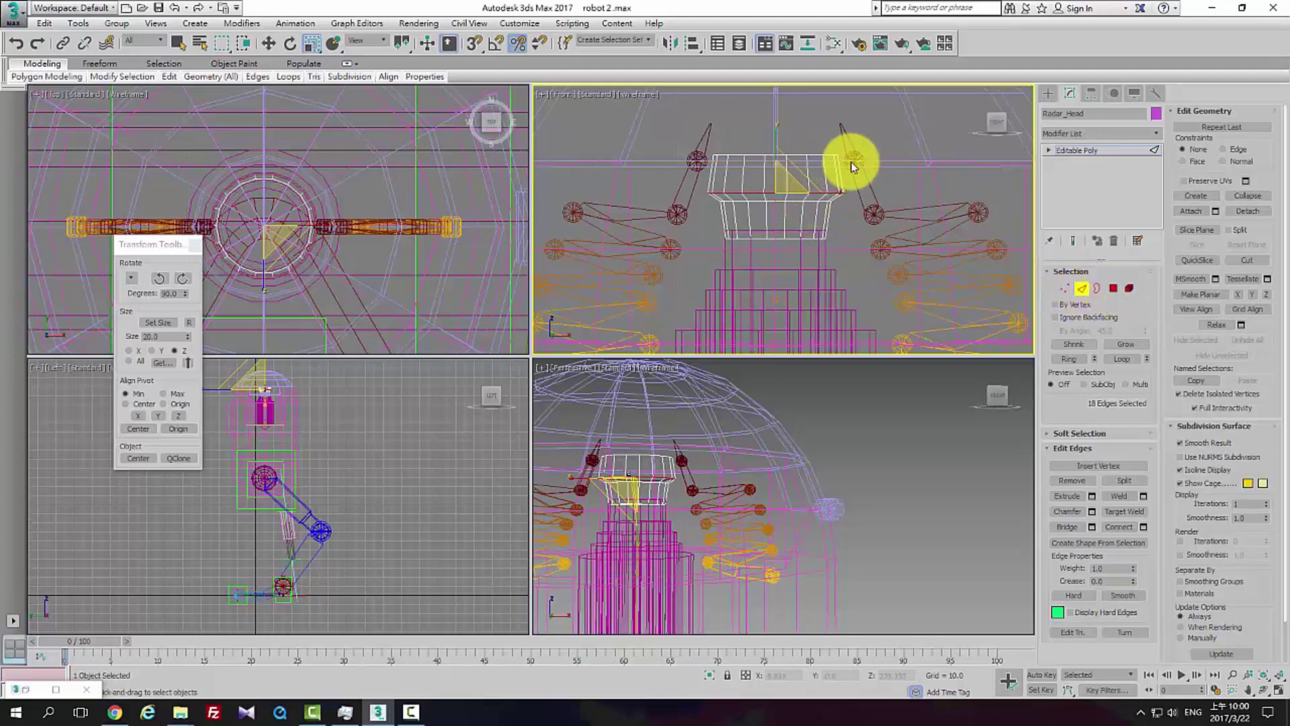
# Leave edge editing and create an HI Solver IK chain from the original chain's tip bone, Bone011, to its yellow base bone, Bone001
pyautogui.scroll(-5, 760, 210)
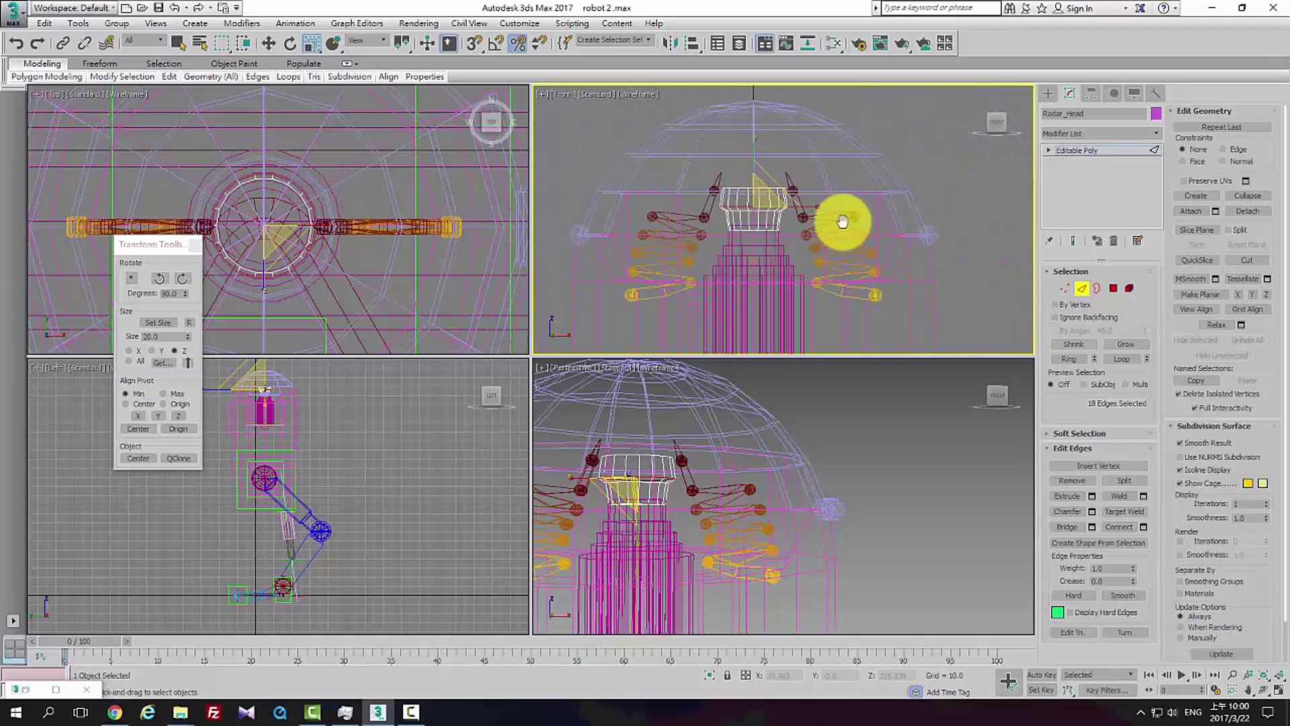
pyautogui.moveTo(843, 222); pyautogui.dragTo(817, 212, button='middle')
pyautogui.click(767, 178)
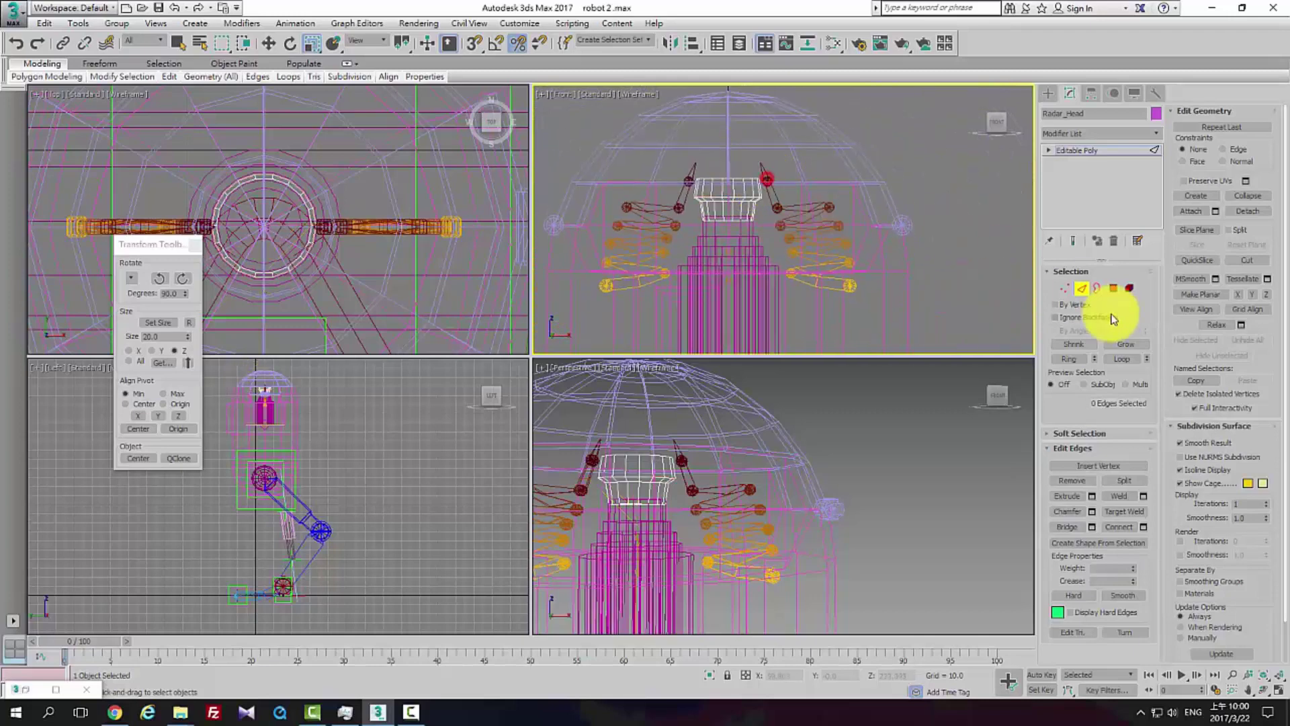
pyautogui.click(1082, 290)
pyautogui.click(765, 176)
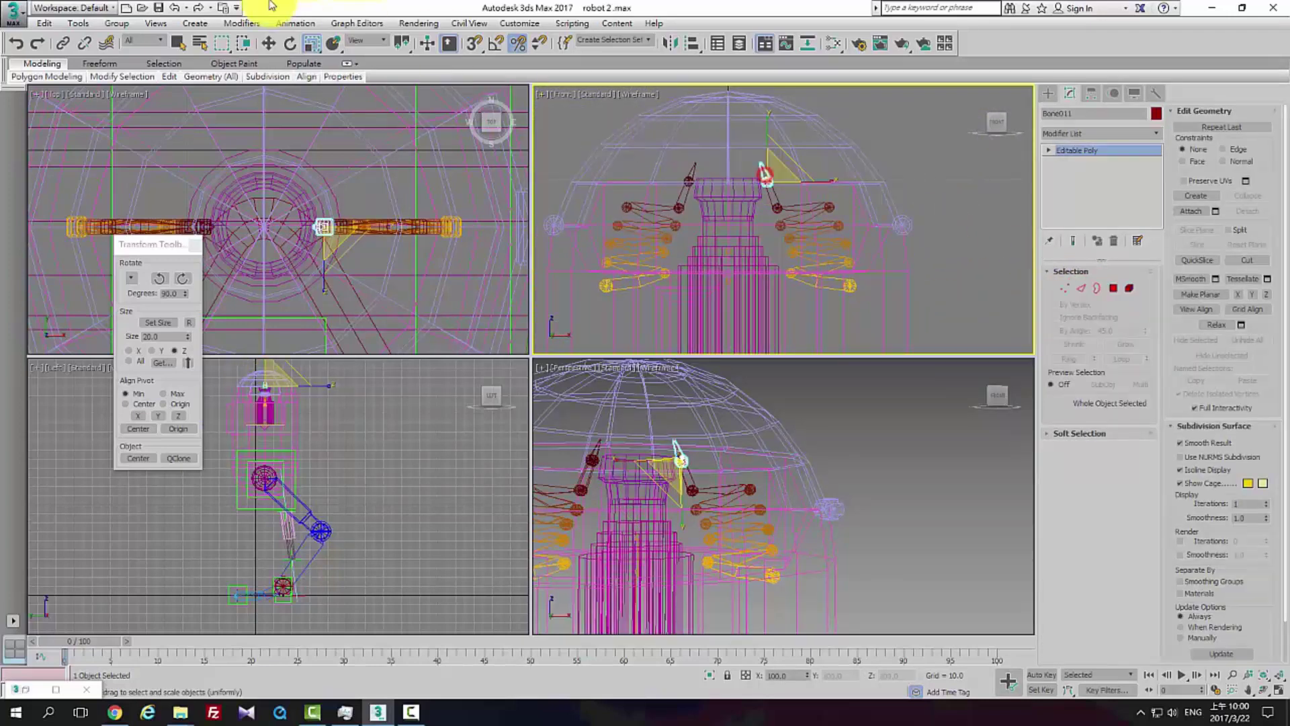
pyautogui.click(287, 27)
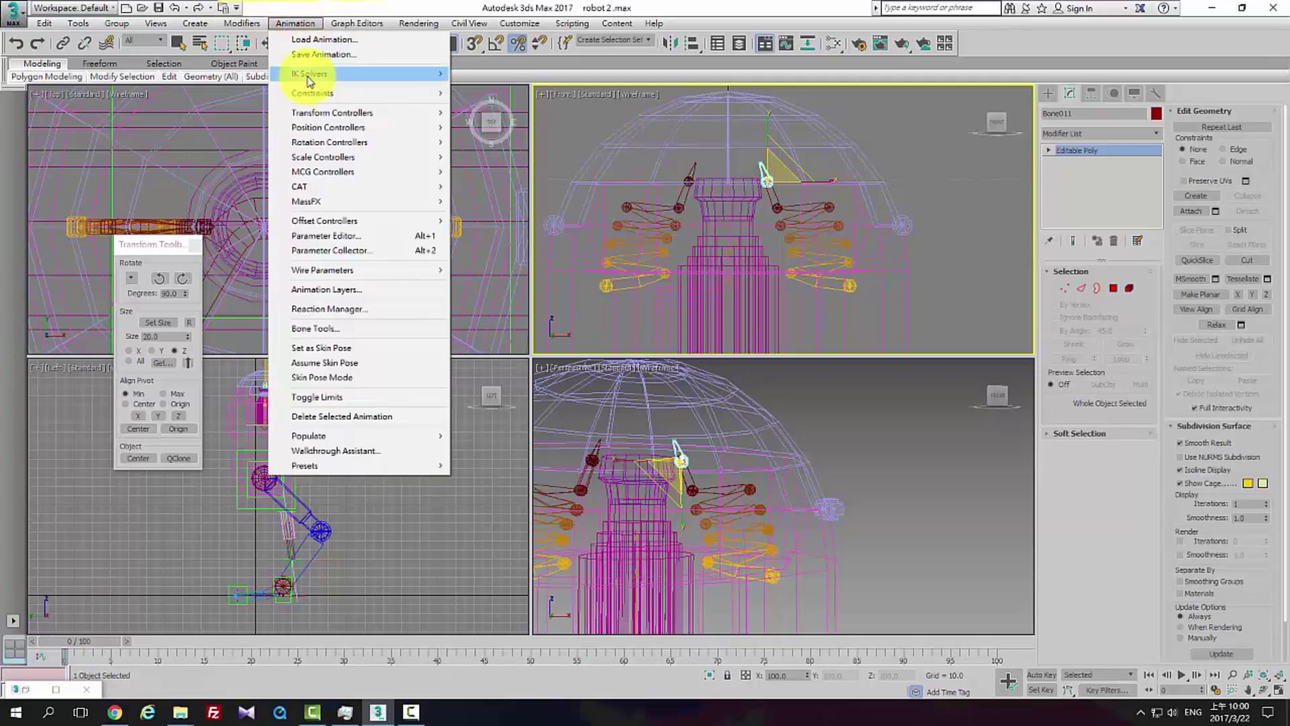
pyautogui.moveTo(323, 74)
pyautogui.click(512, 75)
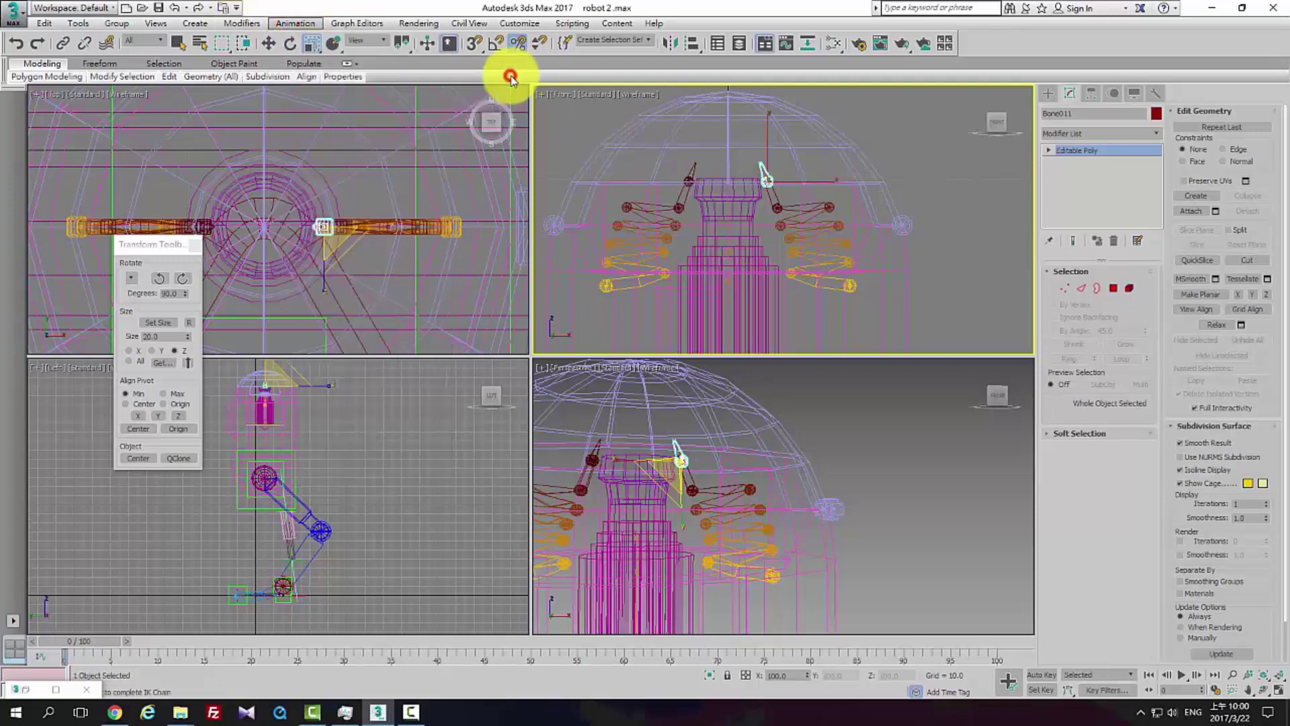
pyautogui.click(834, 291)
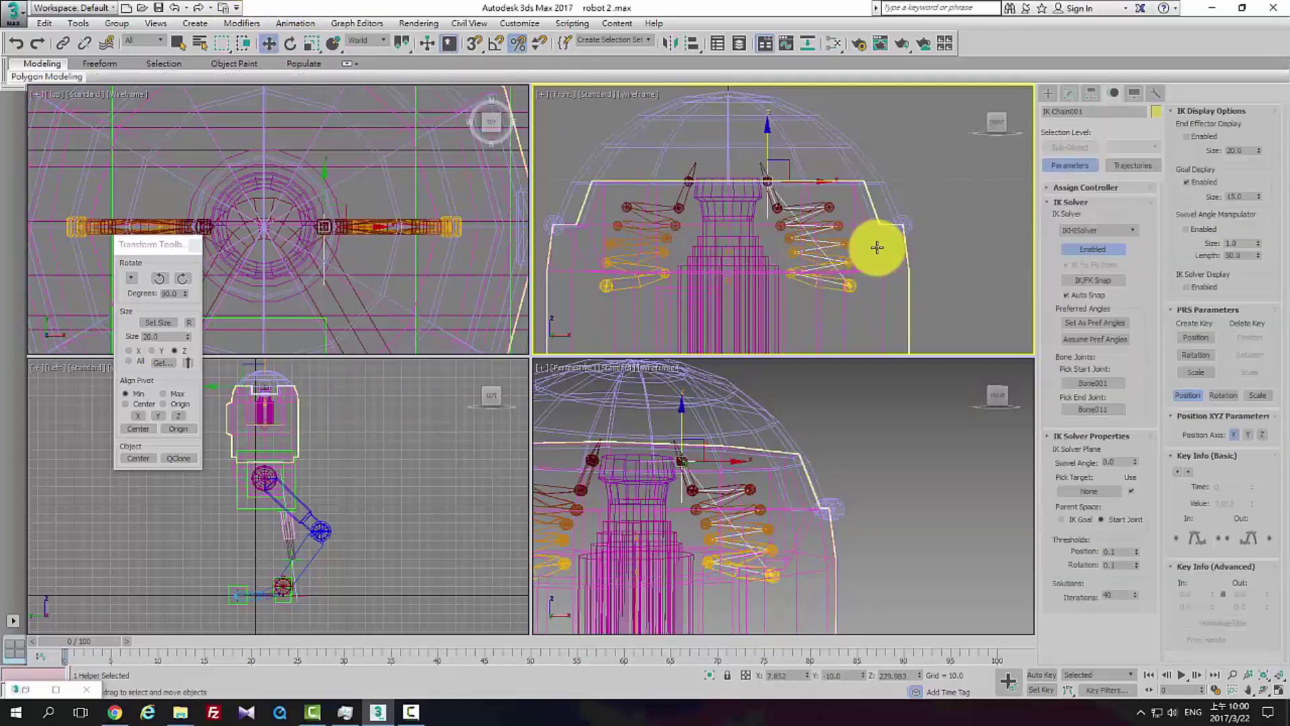
# Create an HI Solver IK chain from the mirrored chain's tip bone, Bone322, to its base bone, Bone312, and try moving the original chain's goal
pyautogui.click(922, 158)
pyautogui.click(695, 165)
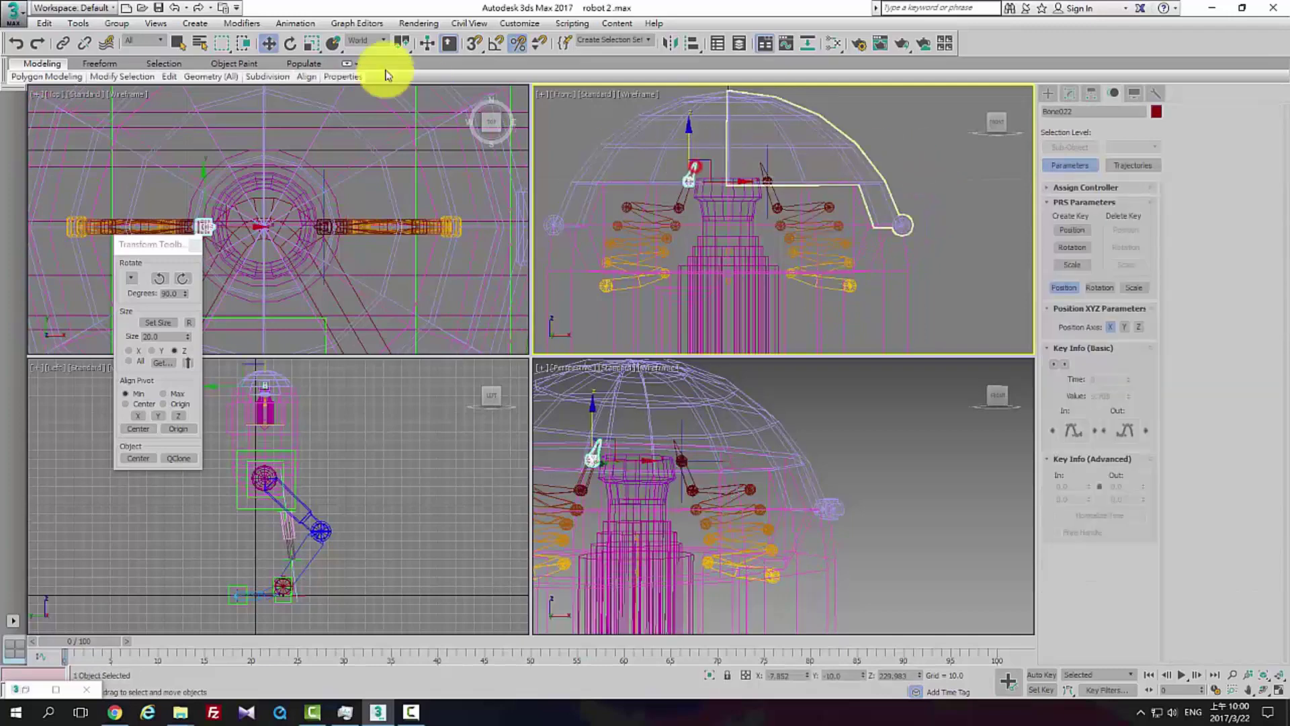
pyautogui.click(305, 23)
pyautogui.moveTo(310, 73)
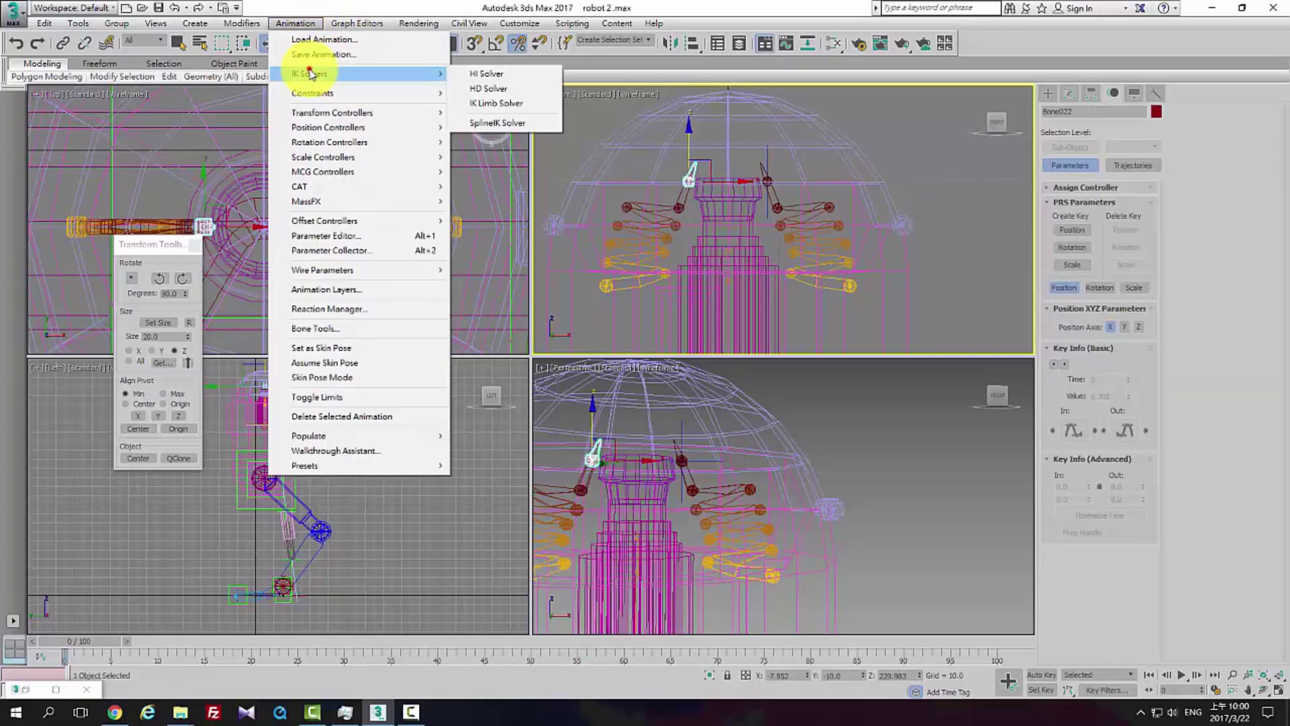
pyautogui.click(484, 74)
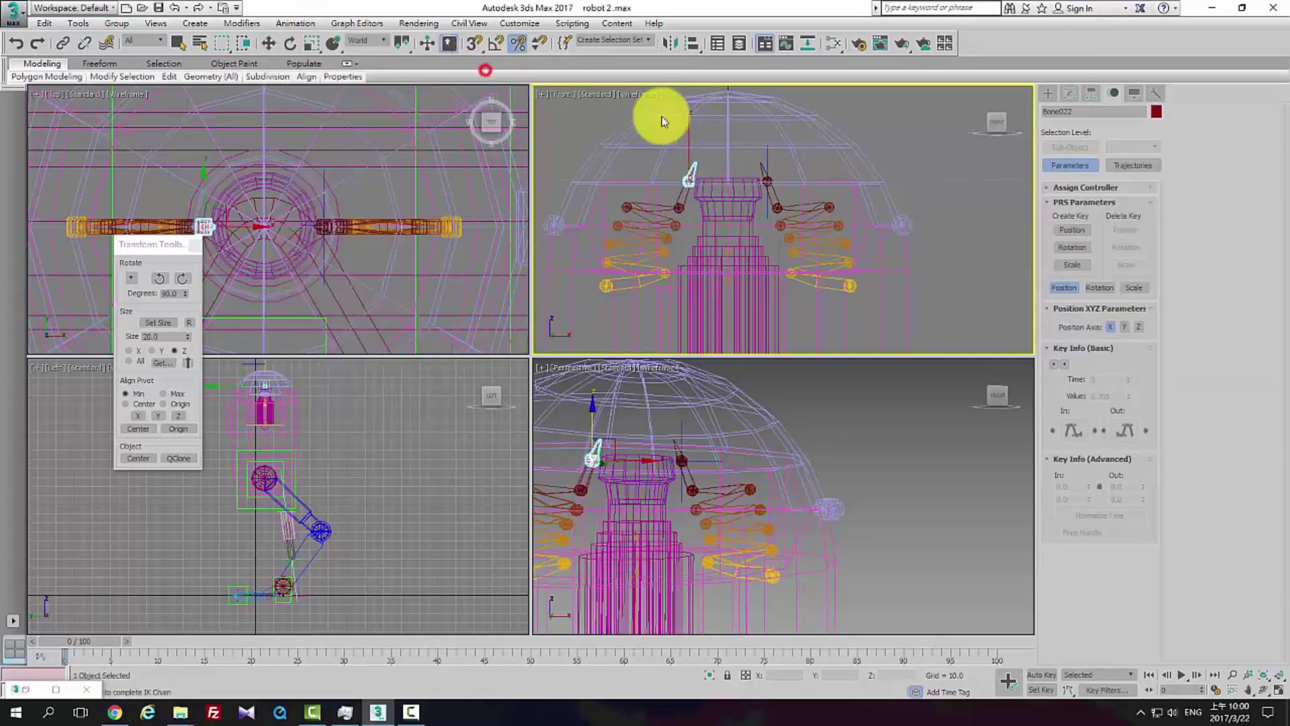
pyautogui.click(627, 289)
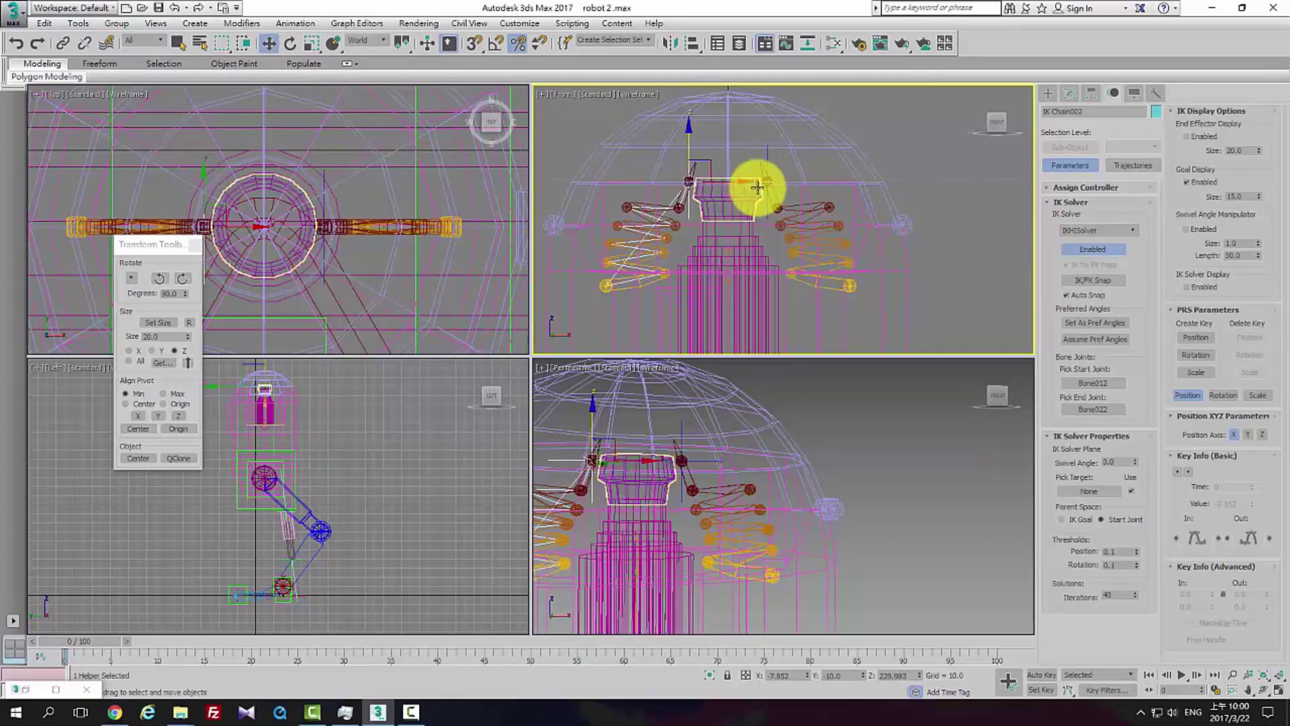
pyautogui.moveTo(767, 159)
pyautogui.mouseDown()
pyautogui.moveTo(771, 43)
pyautogui.moveTo(773, 144)
pyautogui.moveTo(764, 49)
pyautogui.moveTo(807, 178)
pyautogui.moveTo(788, 173)
pyautogui.mouseUp()
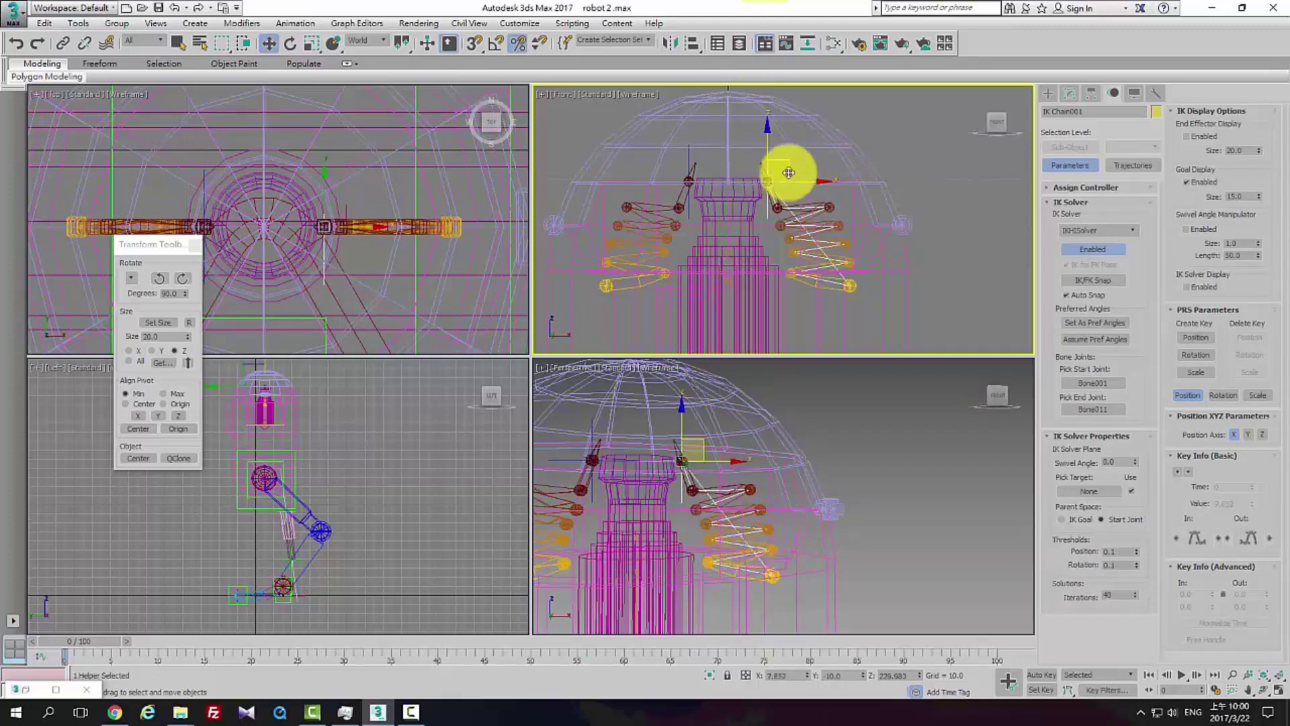
# Select the yellow base bones of both folding chains and link them to the robot's main body as their parent
pyautogui.click(830, 288)
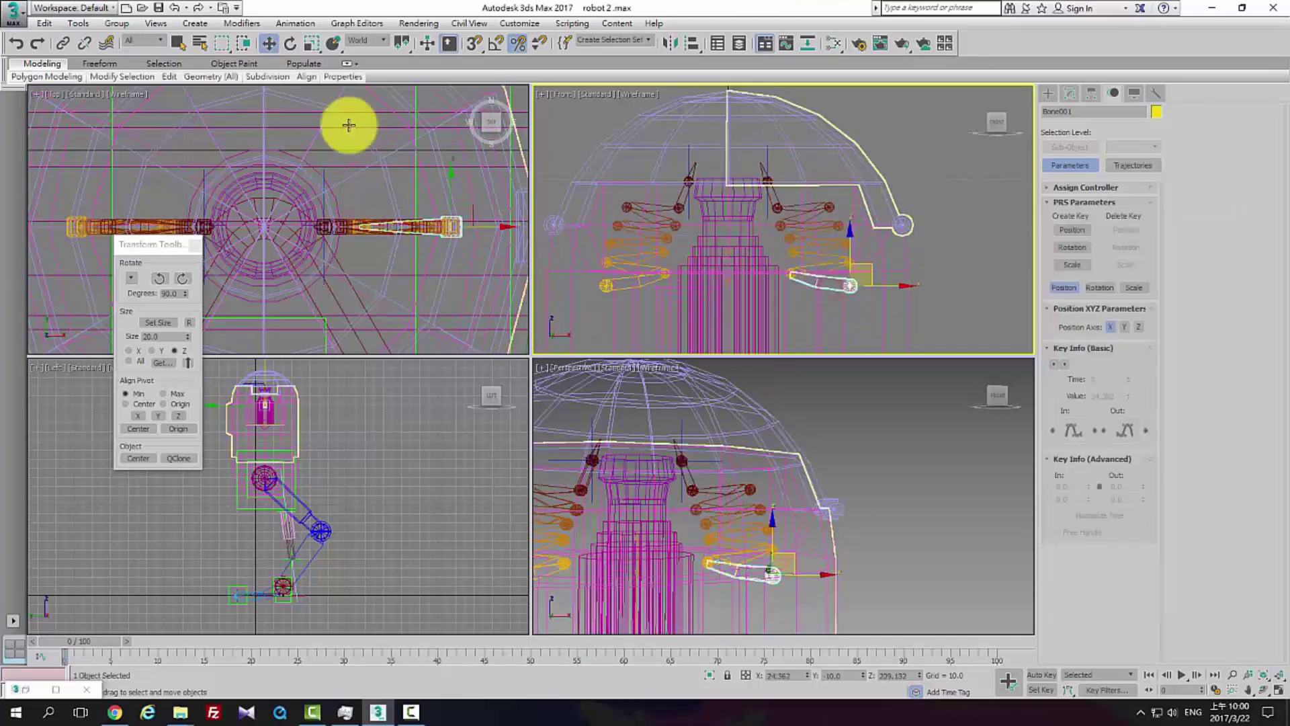
pyautogui.keyDown('ctrl'); pyautogui.click(602, 285); pyautogui.keyUp('ctrl')
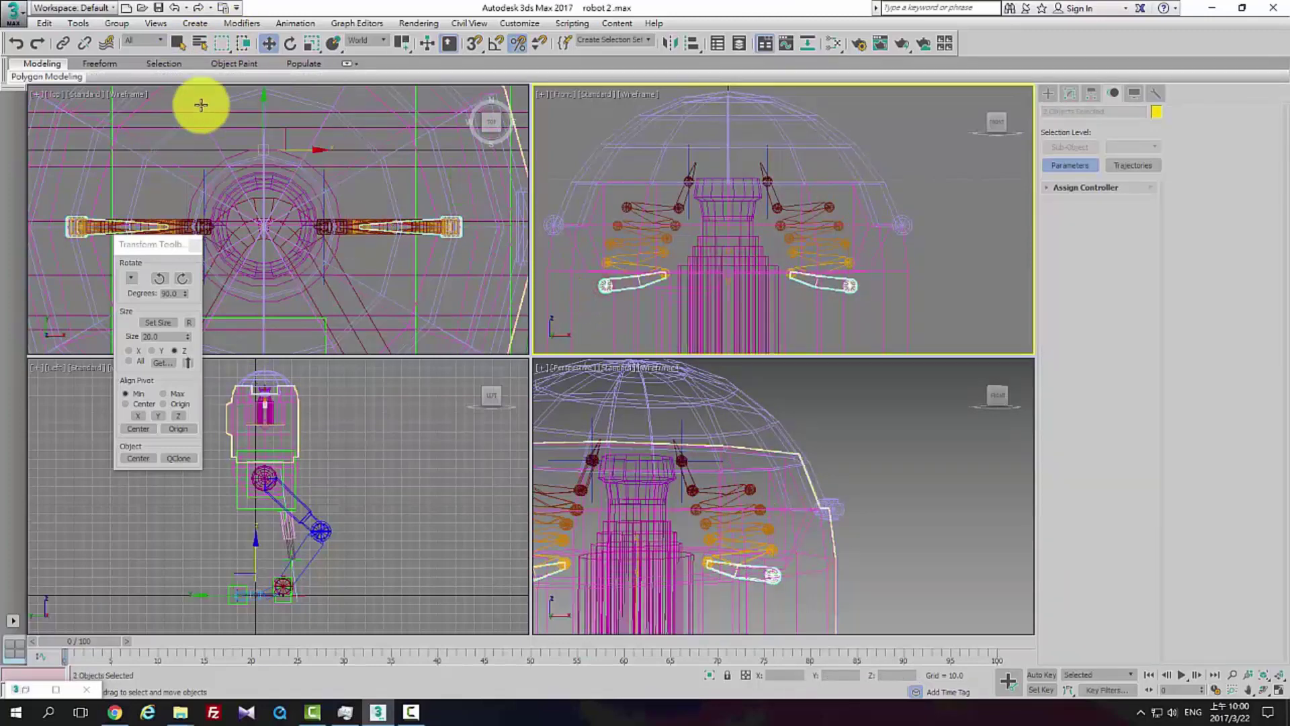
pyautogui.click(64, 43)
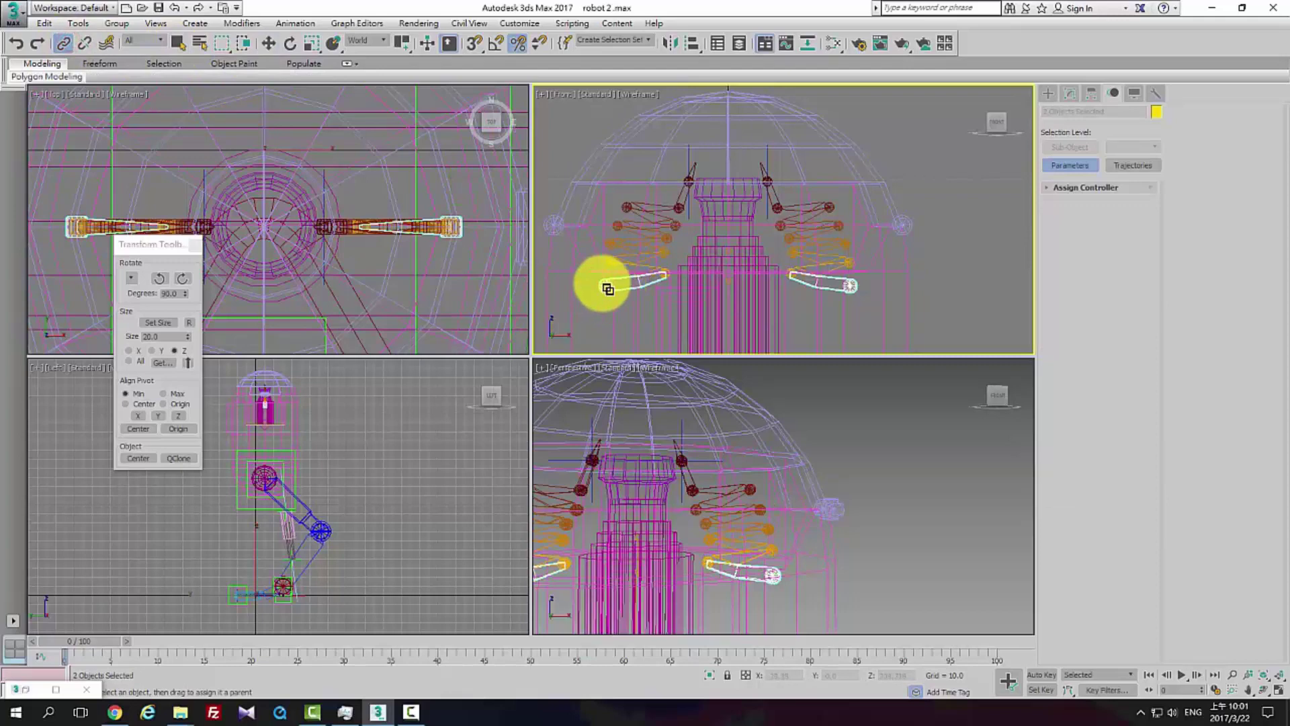
pyautogui.moveTo(578, 306); pyautogui.dragTo(577, 309)
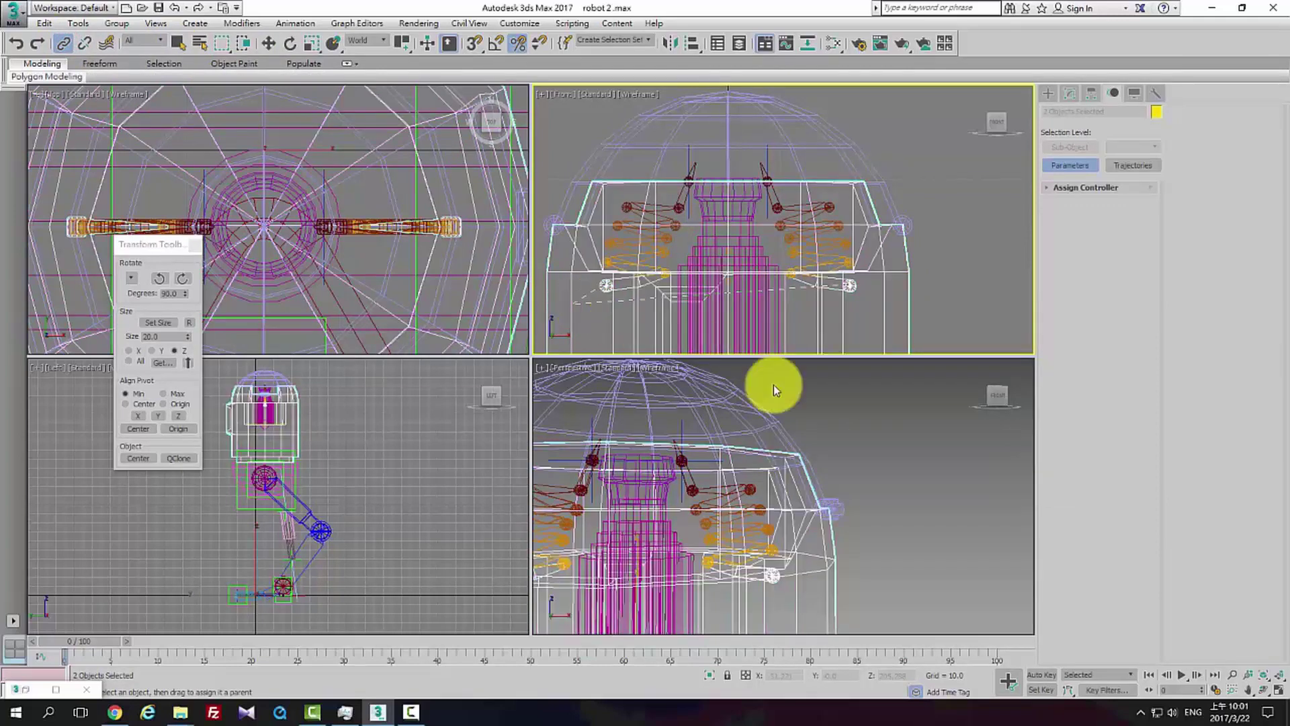
# Select the IK goals of both folding chains and link them to Radar_Head as their parent
pyautogui.click(862, 447)
pyautogui.moveTo(862, 447); pyautogui.dragTo(916, 473, button='middle')
pyautogui.scroll(-4, 925, 448)
pyautogui.hotkey('alt', 'w')
pyautogui.keyDown('alt'); pyautogui.moveTo(755, 429); pyautogui.dragTo(797, 401, button='middle'); pyautogui.keyUp('alt')
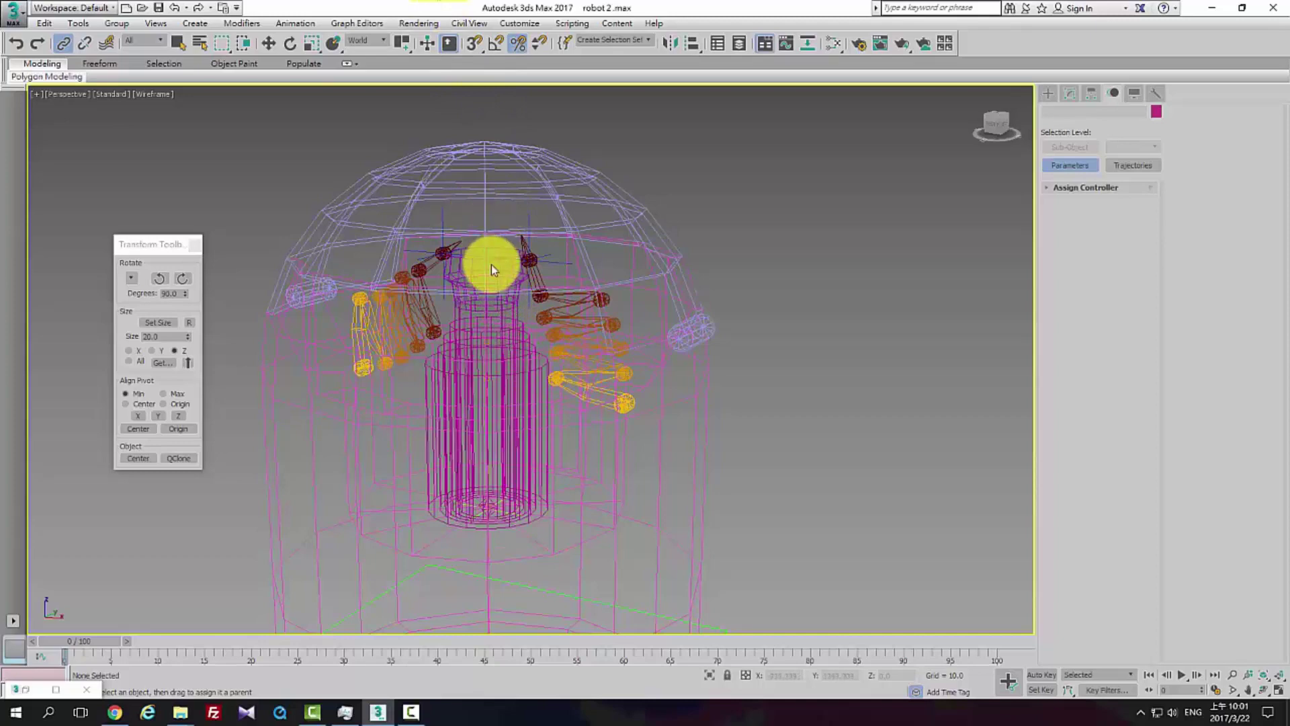
pyautogui.click(527, 223)
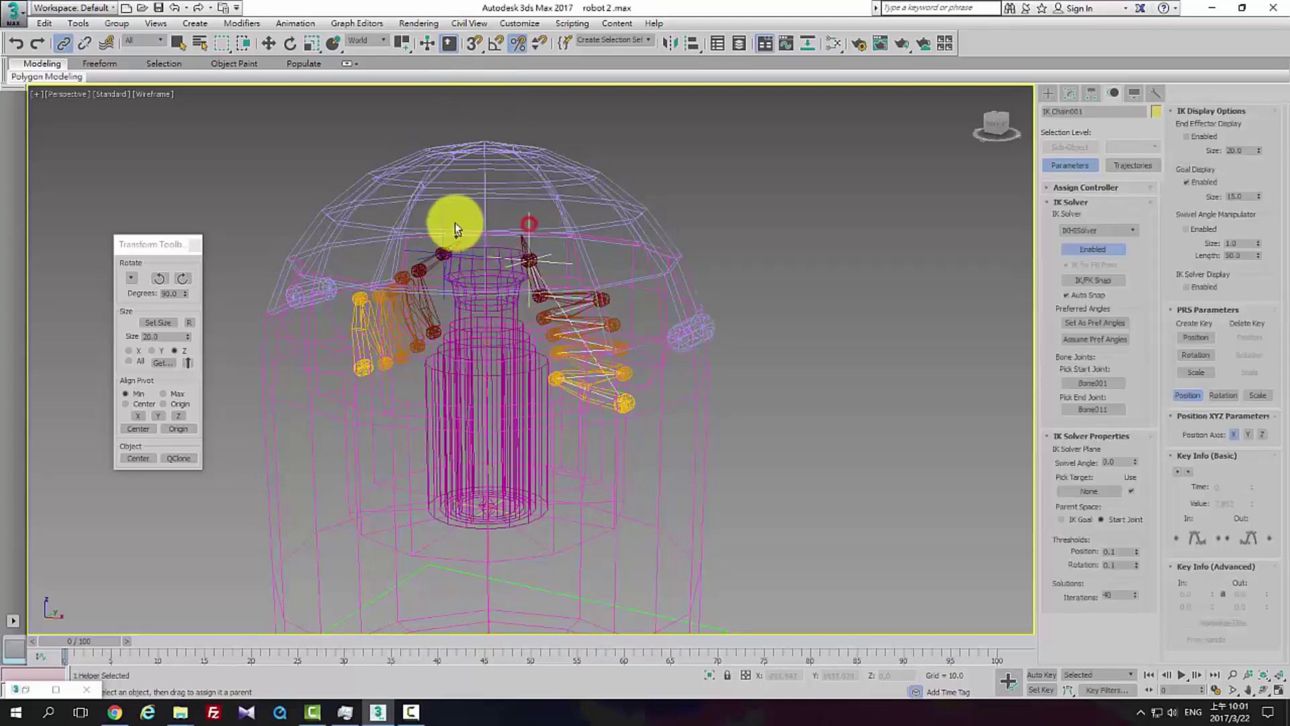
pyautogui.keyDown('ctrl'); pyautogui.click(441, 212); pyautogui.keyUp('ctrl')
pyautogui.moveTo(498, 240); pyautogui.dragTo(638, 313, button='middle')
pyautogui.scroll(-3, 548, 297)
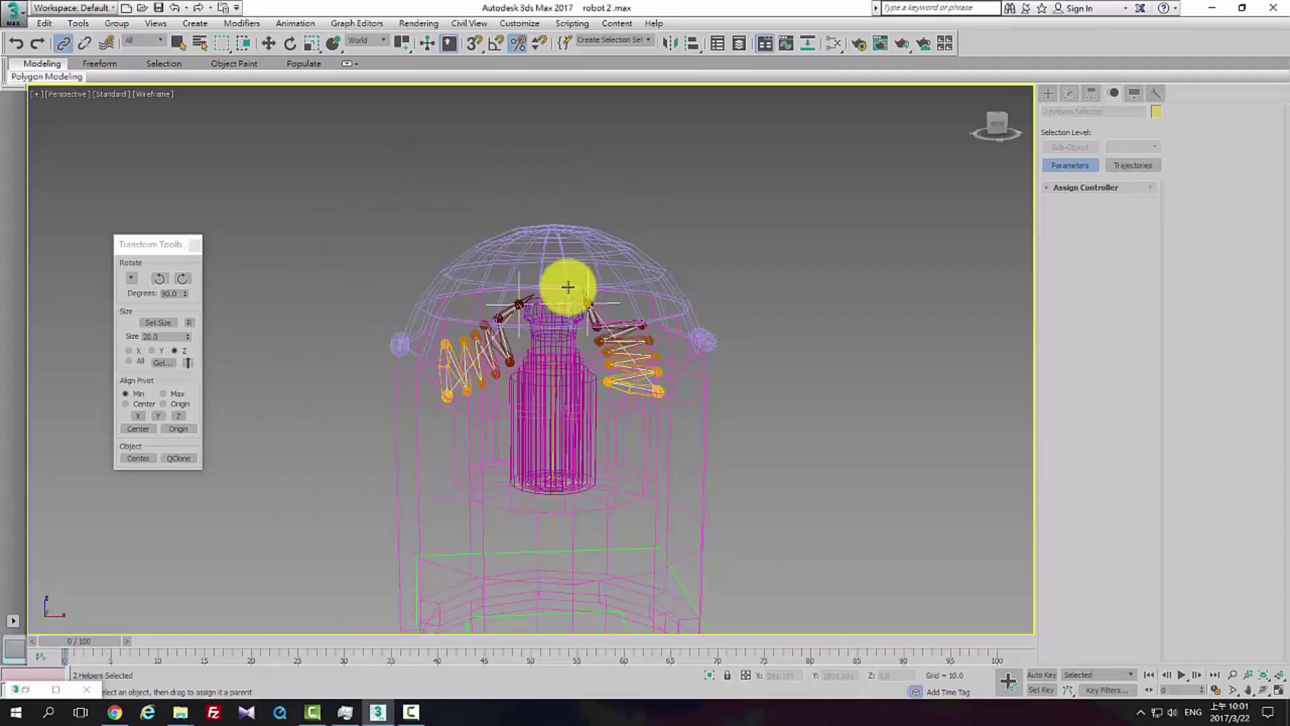
pyautogui.scroll(5, 568, 287)
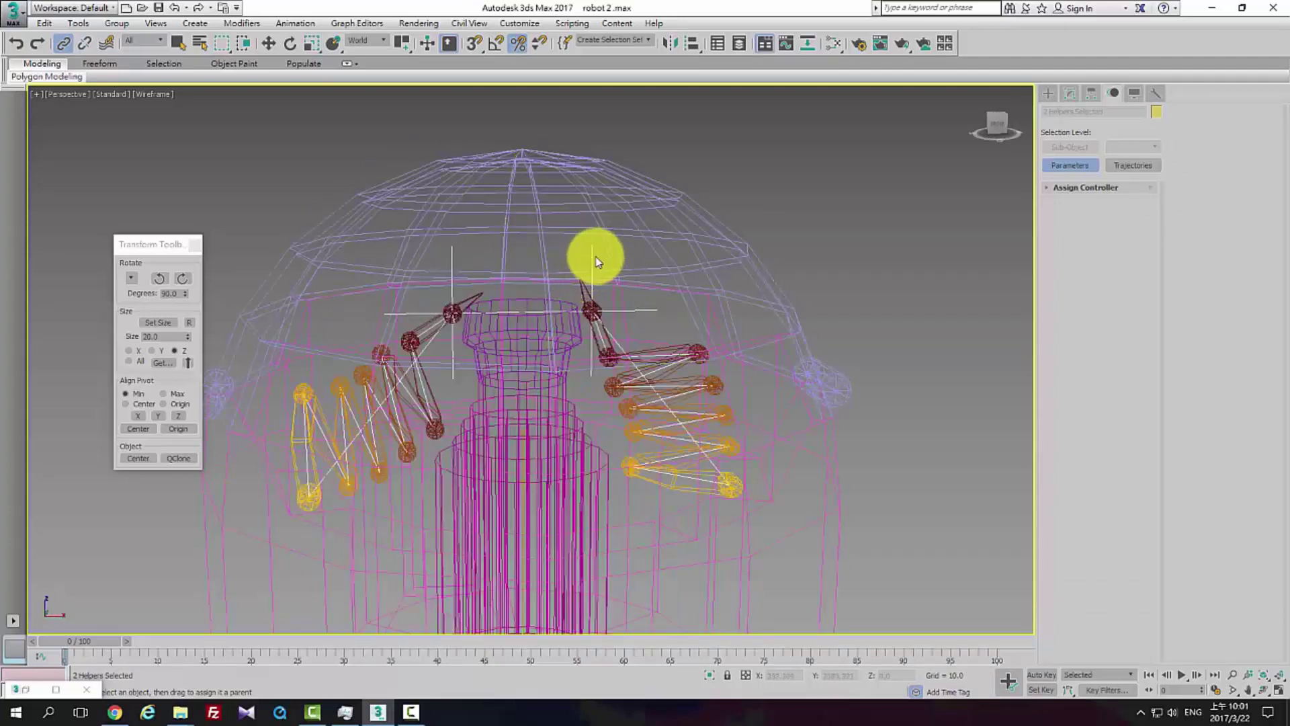
pyautogui.moveTo(578, 253)
pyautogui.mouseDown()
pyautogui.moveTo(545, 242)
pyautogui.moveTo(522, 310)
pyautogui.mouseUp()
pyautogui.hotkey('ctrl', 'z')
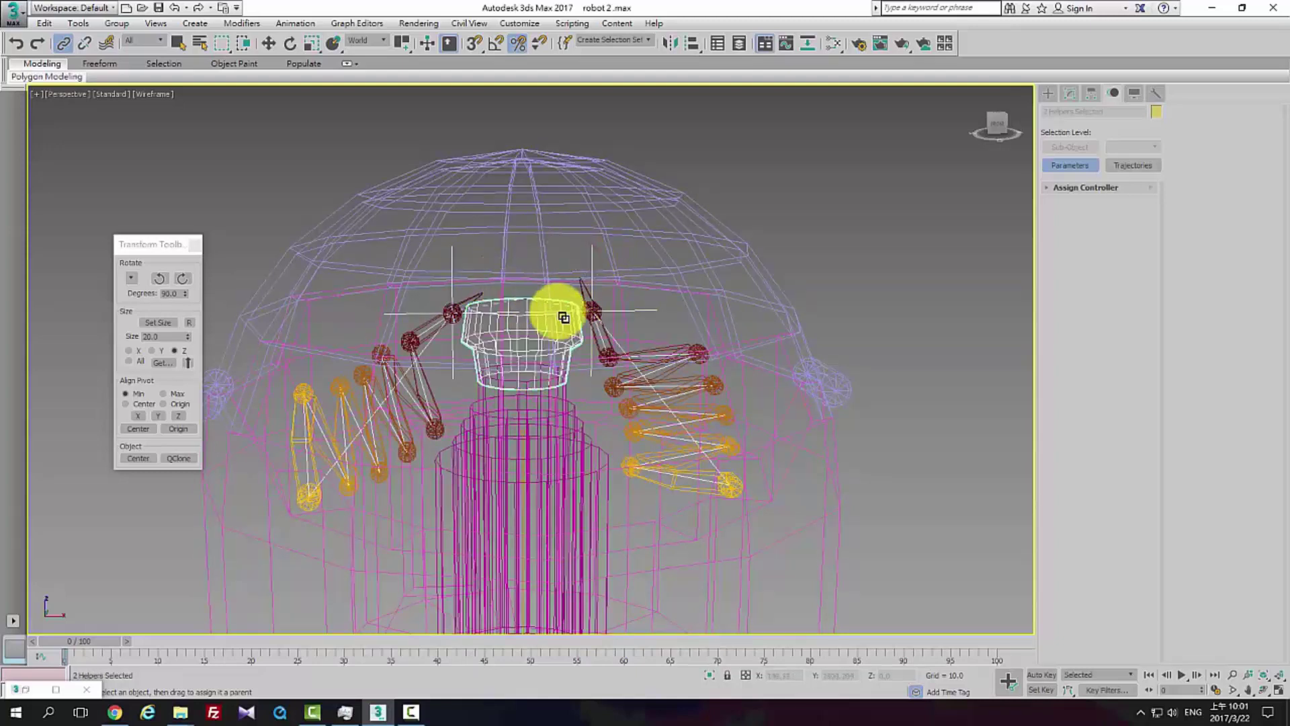
# Try raising Radar_Head along the Z axis to test the linked chains, and cancel the move
pyautogui.click(538, 344)
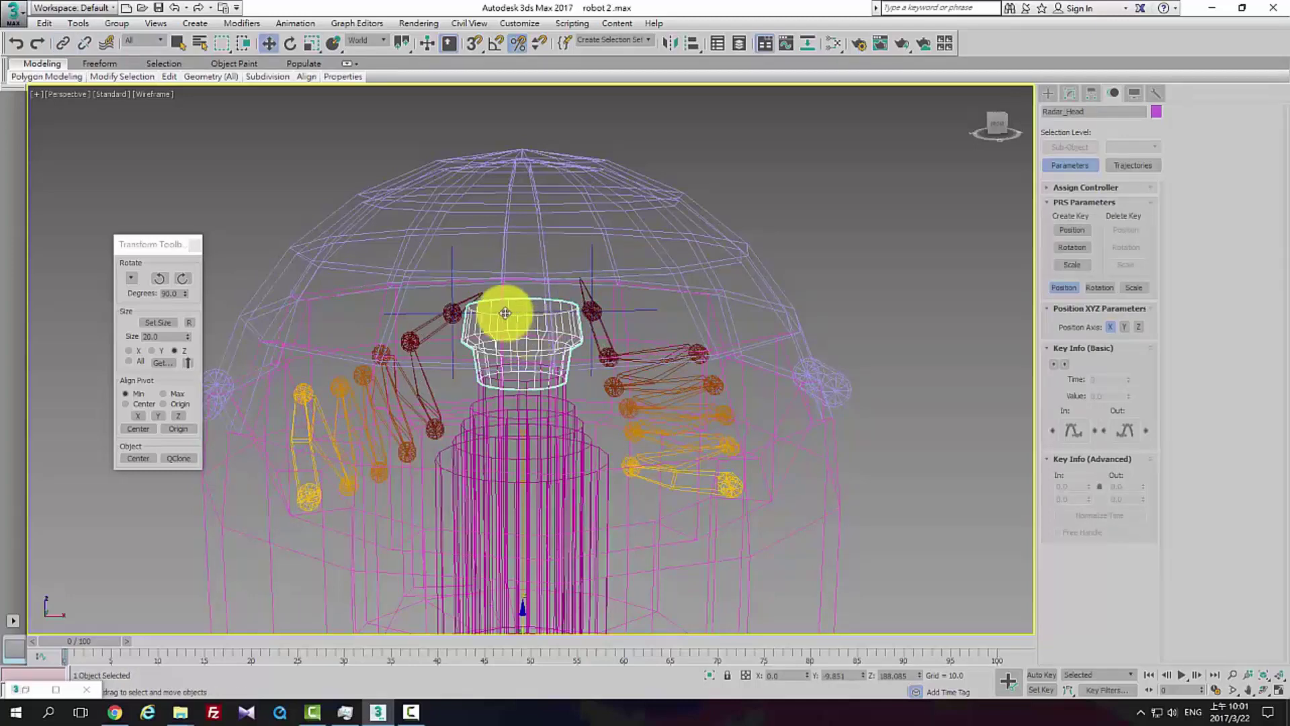
pyautogui.moveTo(537, 340); pyautogui.dragTo(540, 317, button='middle')
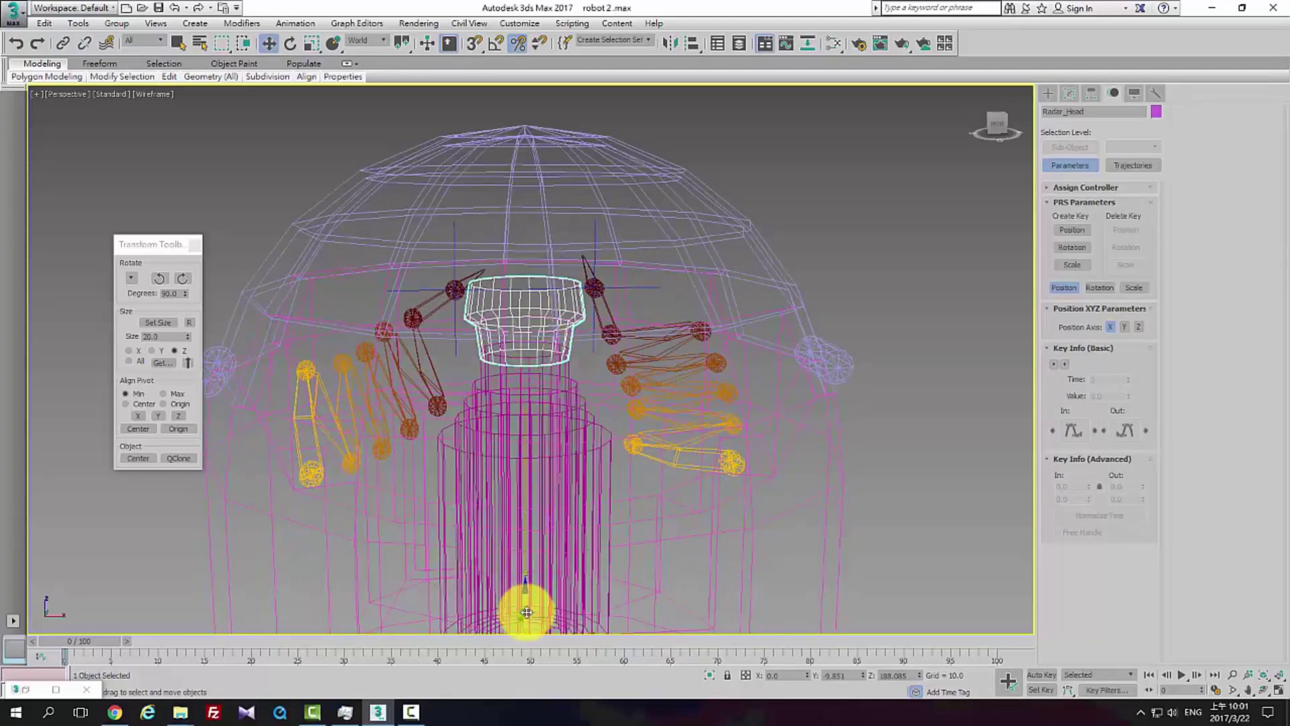
pyautogui.moveTo(525, 591); pyautogui.dragTo(538, 534)
pyautogui.rightClick(538, 534)
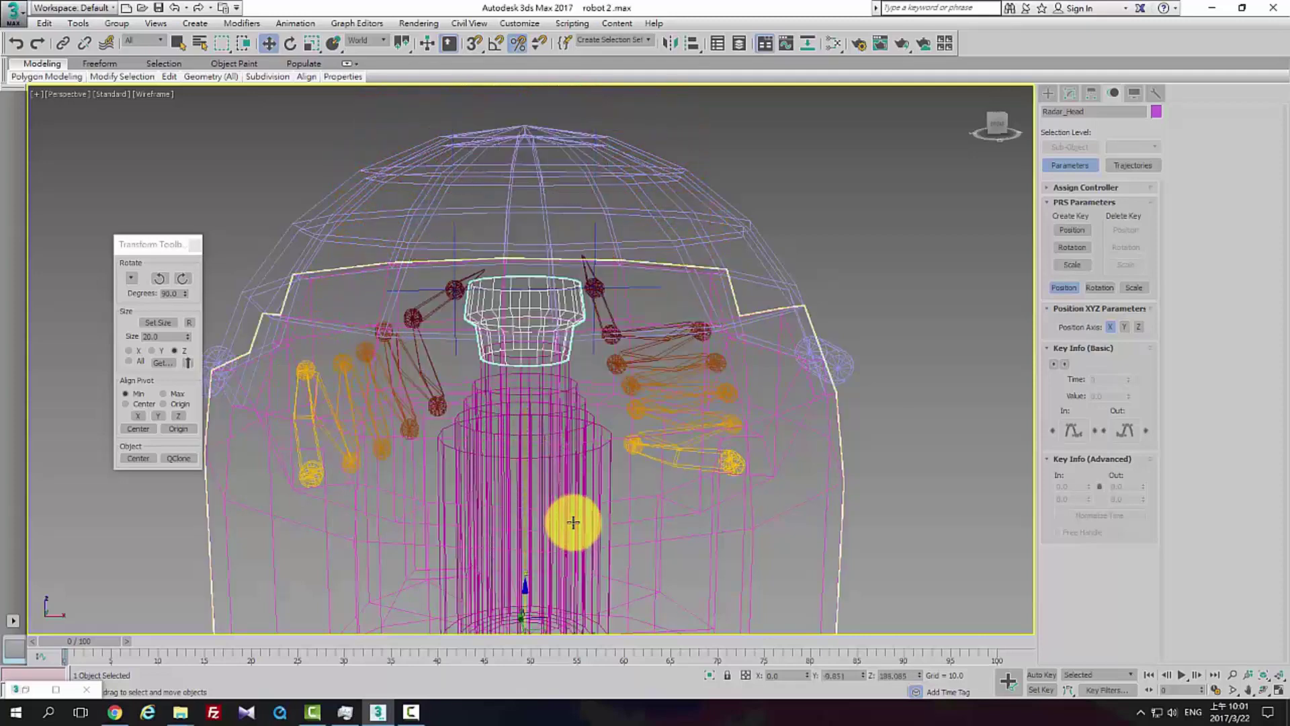
pyautogui.moveTo(550, 313); pyautogui.dragTo(537, 257, button='middle')
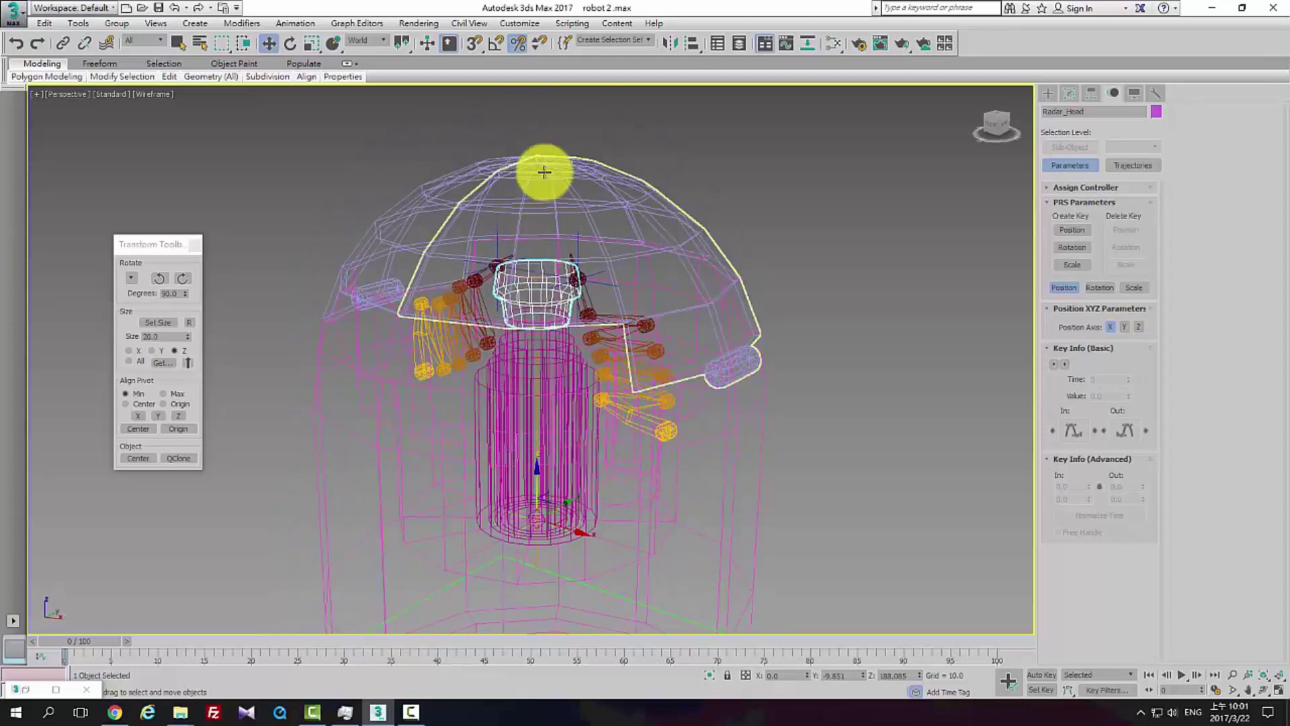
pyautogui.keyDown('alt'); pyautogui.moveTo(563, 176); pyautogui.dragTo(599, 322, button='middle'); pyautogui.keyUp('alt')
pyautogui.keyDown('alt'); pyautogui.moveTo(547, 377); pyautogui.dragTo(611, 409, button='middle'); pyautogui.keyUp('alt')
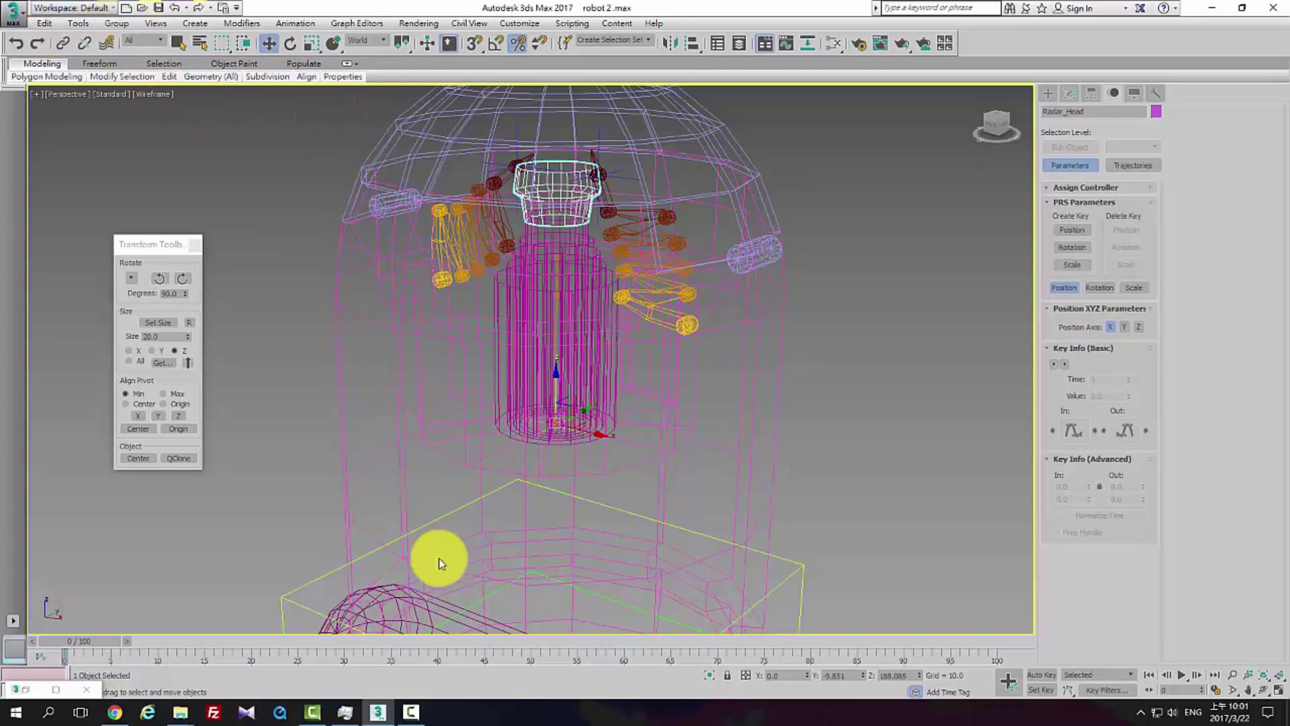
pyautogui.scroll(-5, 564, 389)
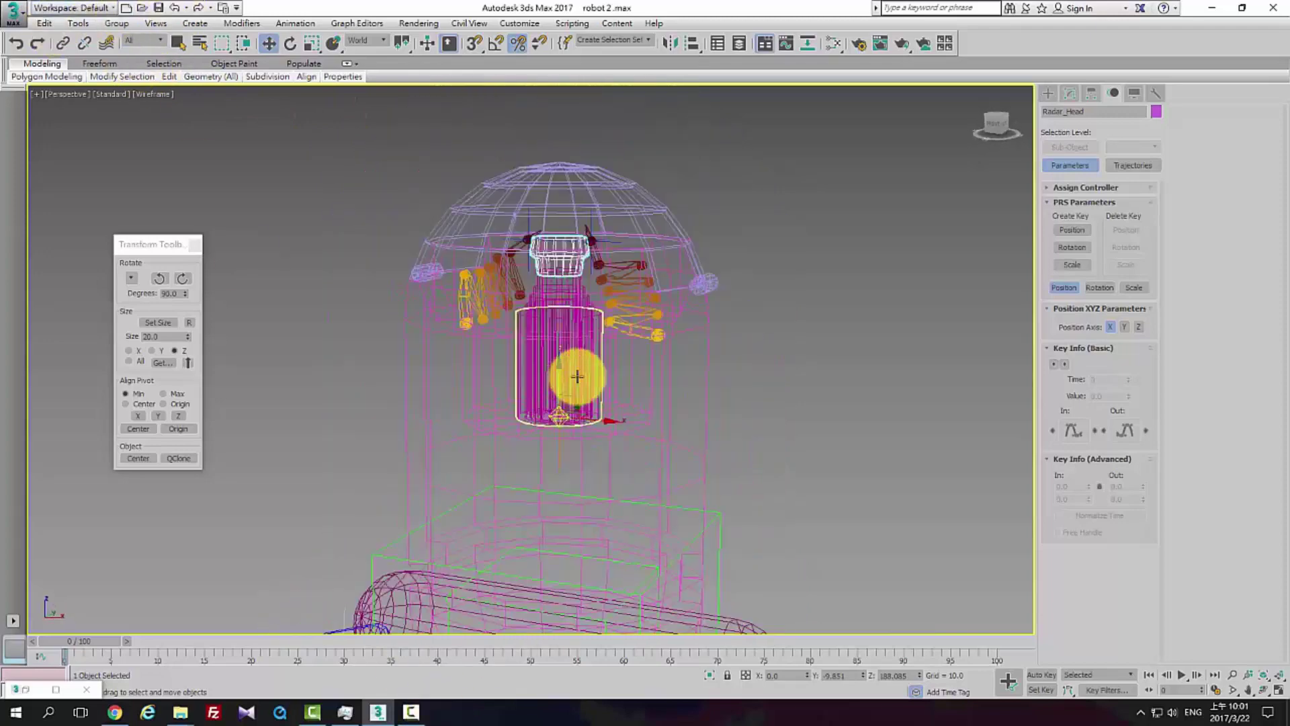
pyautogui.moveTo(577, 376); pyautogui.dragTo(573, 408, button='middle')
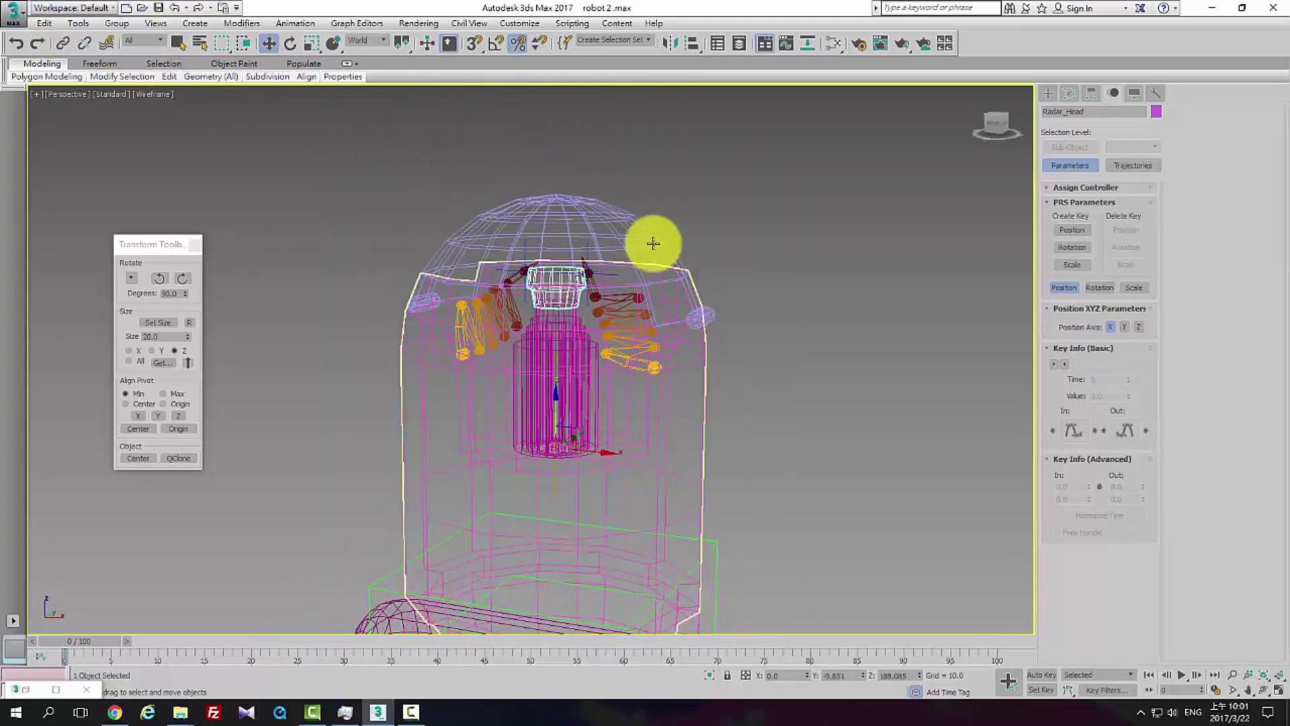